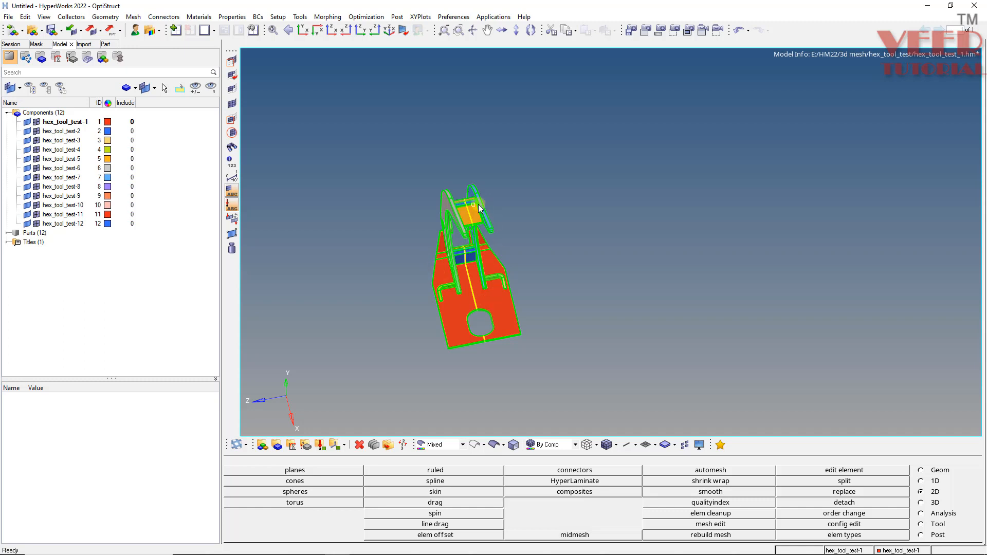
{"action": "scroll", "coordinate": [471, 234], "scroll_direction": "up", "scroll_amount": 4, "text": "ctrl"}
{"action": "left_click_drag", "start_coordinate": [473, 165], "coordinate": [488, 197], "text": "ctrl"}
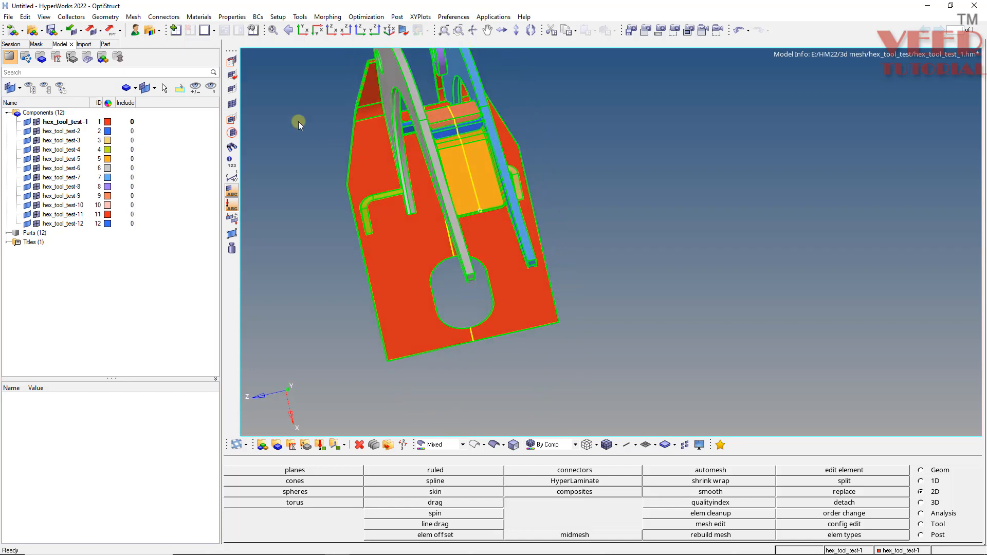
{"action": "left_click", "coordinate": [10, 17]}
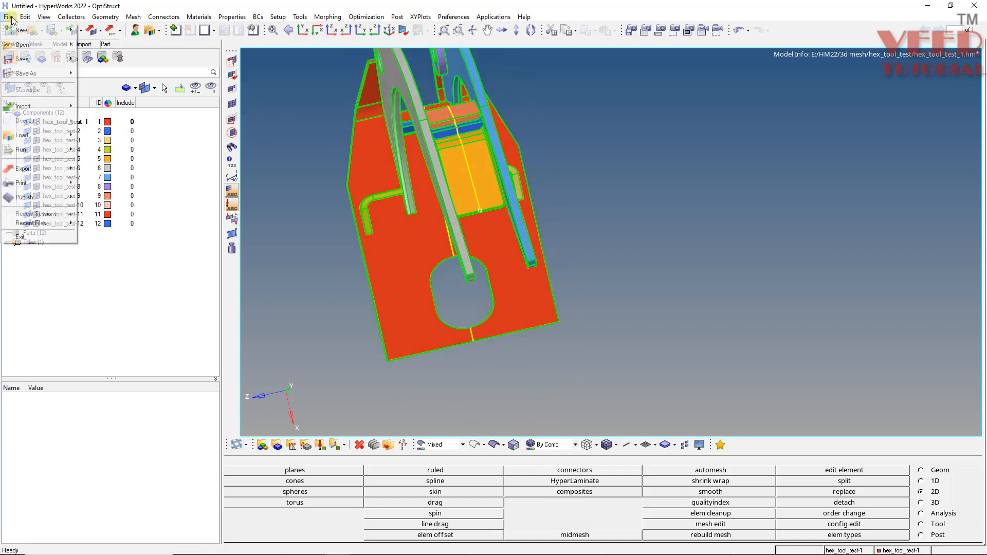
{"action": "mouse_move", "coordinate": [29, 43]}
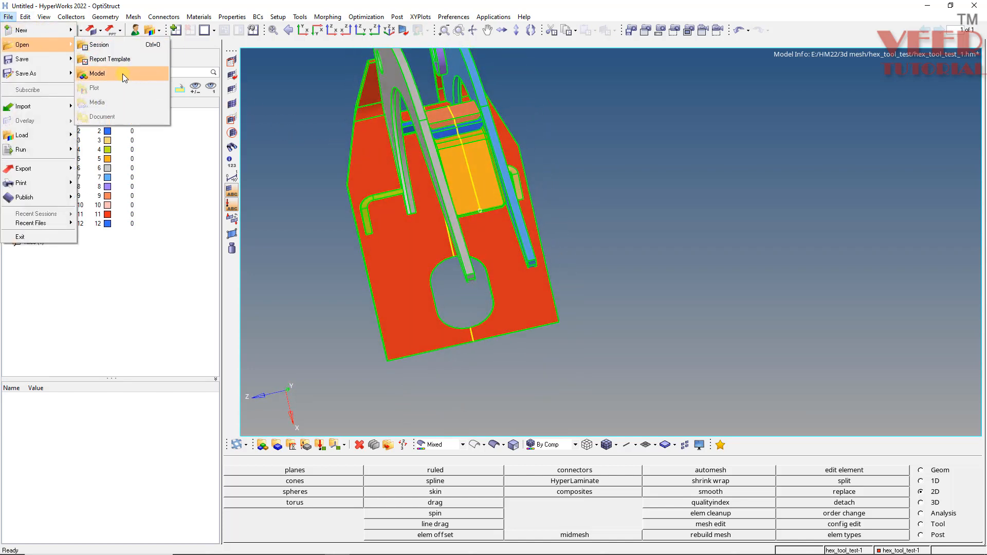
{"action": "left_click", "coordinate": [122, 73]}
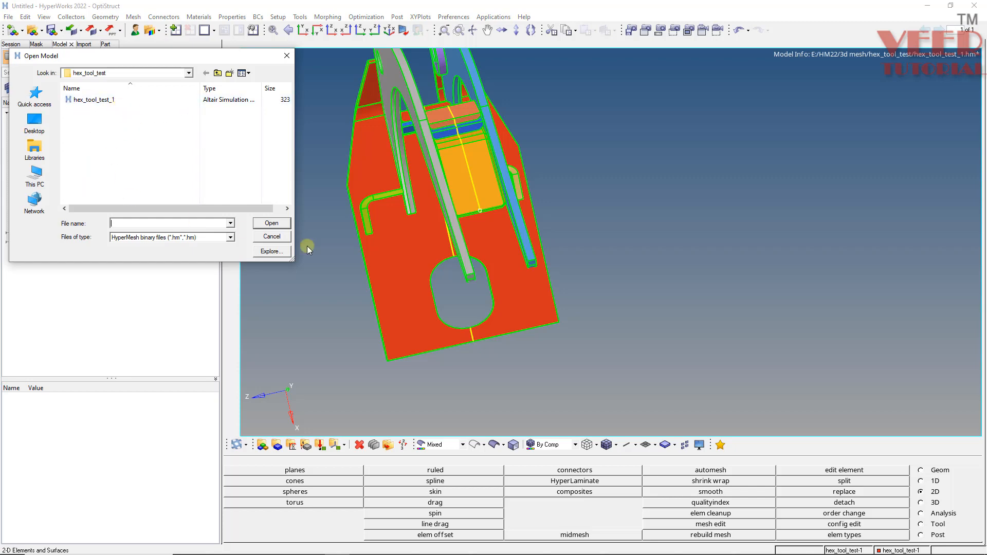
{"action": "left_click", "coordinate": [272, 236]}
Mask the solids on one side of the model's symmetry line so that only half of the assembly is displayed.
{"action": "left_click_drag", "start_coordinate": [399, 266], "coordinate": [333, 227], "text": "ctrl"}
{"action": "left_click_drag", "start_coordinate": [504, 106], "coordinate": [534, 227], "text": "ctrl"}
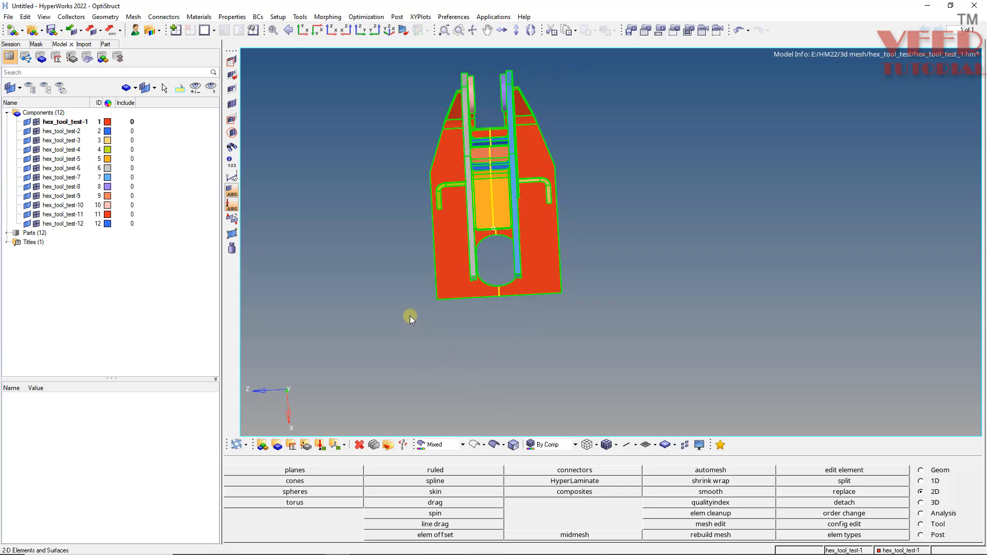
{"action": "key", "text": "F5"}
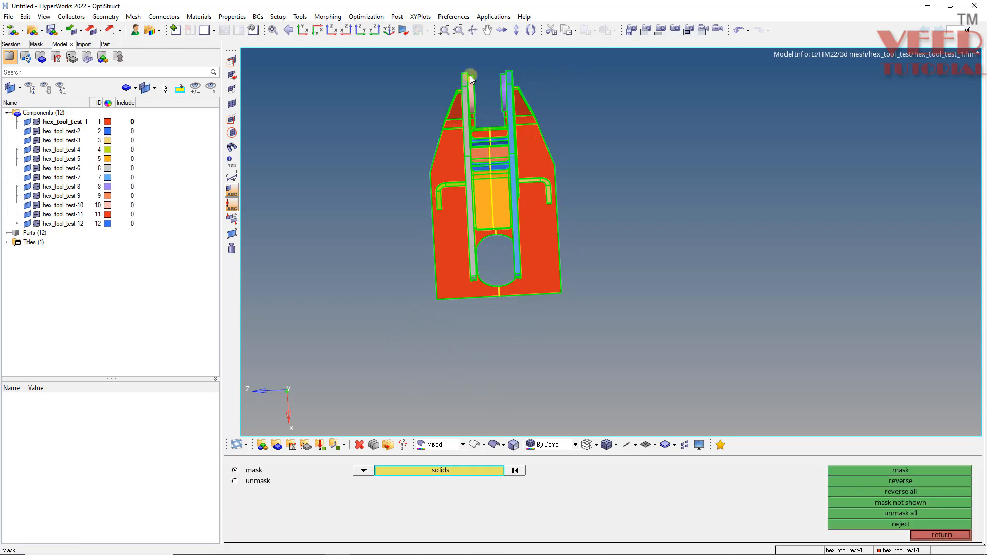
{"action": "scroll", "coordinate": [446, 74], "scroll_direction": "up", "scroll_amount": 2}
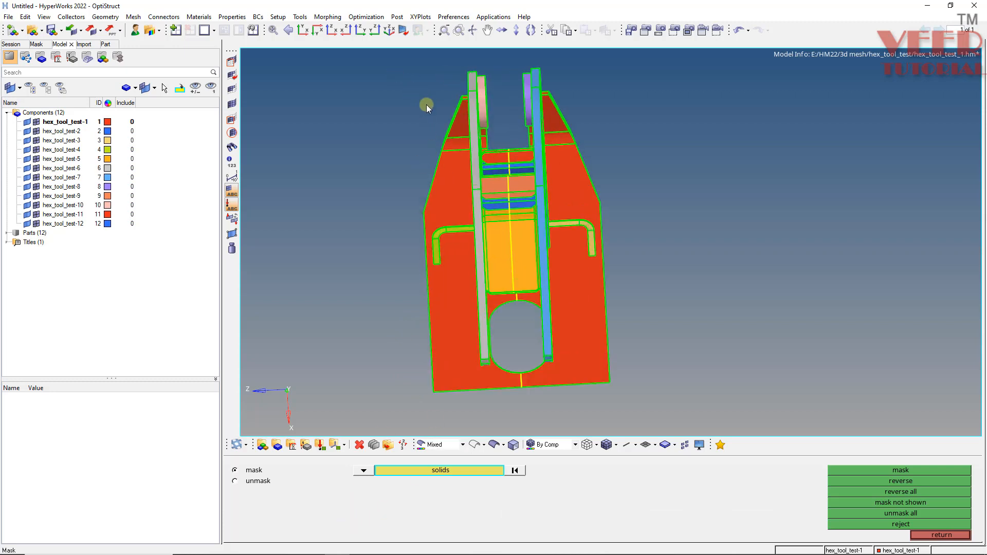
{"action": "left_click_drag", "start_coordinate": [394, 72], "coordinate": [496, 421], "text": "shift"}
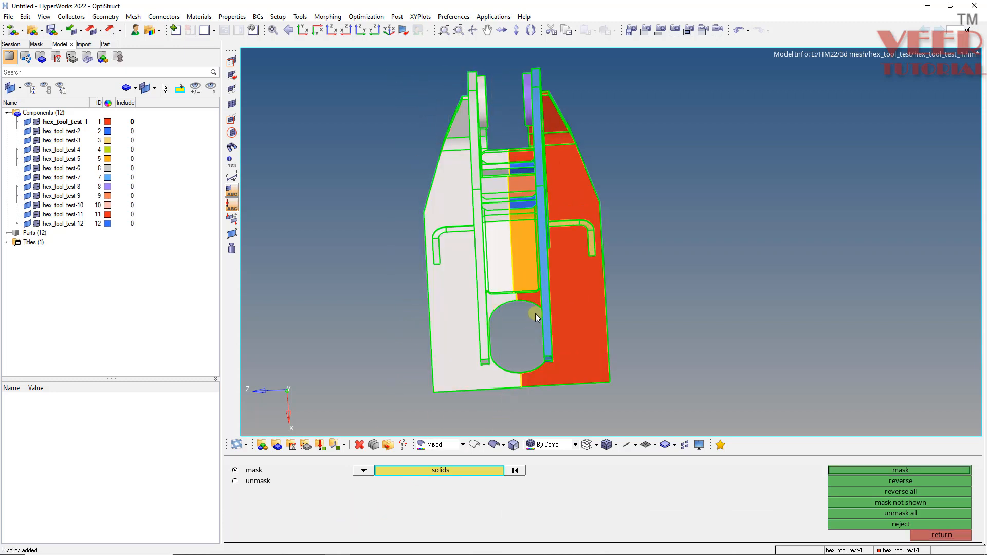
{"action": "left_click", "coordinate": [912, 472]}
{"action": "left_click_drag", "start_coordinate": [521, 254], "coordinate": [430, 280], "text": "ctrl"}
{"action": "key", "text": "q"}
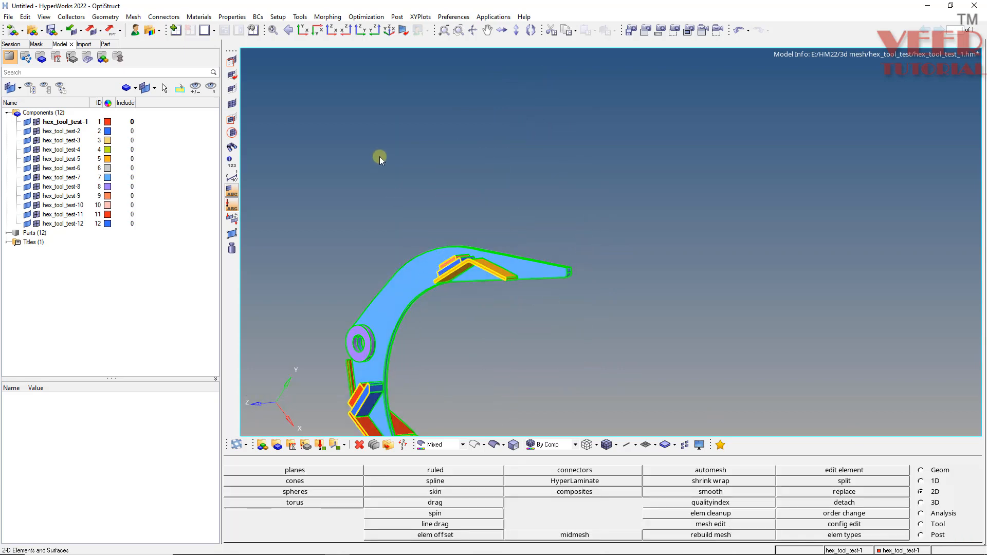
Save a close-up view of the L-shaped bracket on the base plate, including the mask, in the first view slot.
{"action": "scroll", "coordinate": [379, 156], "scroll_direction": "down", "scroll_amount": 3, "text": "ctrl"}
{"action": "mouse_move", "coordinate": [408, 355]}
{"action": "left_mouse_down", "text": "ctrl"}
{"action": "mouse_move", "coordinate": [396, 309]}
{"action": "mouse_move", "coordinate": [406, 298]}
{"action": "mouse_move", "coordinate": [463, 268]}
{"action": "mouse_move", "coordinate": [473, 294]}
{"action": "mouse_move", "coordinate": [421, 286]}
{"action": "mouse_move", "coordinate": [419, 272]}
{"action": "left_mouse_up", "text": "ctrl"}
{"action": "scroll", "coordinate": [411, 293], "scroll_direction": "up", "scroll_amount": 6, "text": "ctrl"}
{"action": "scroll", "coordinate": [430, 282], "scroll_direction": "up", "scroll_amount": 4, "text": "ctrl"}
{"action": "scroll", "coordinate": [419, 271], "scroll_direction": "up", "scroll_amount": 2, "text": "ctrl"}
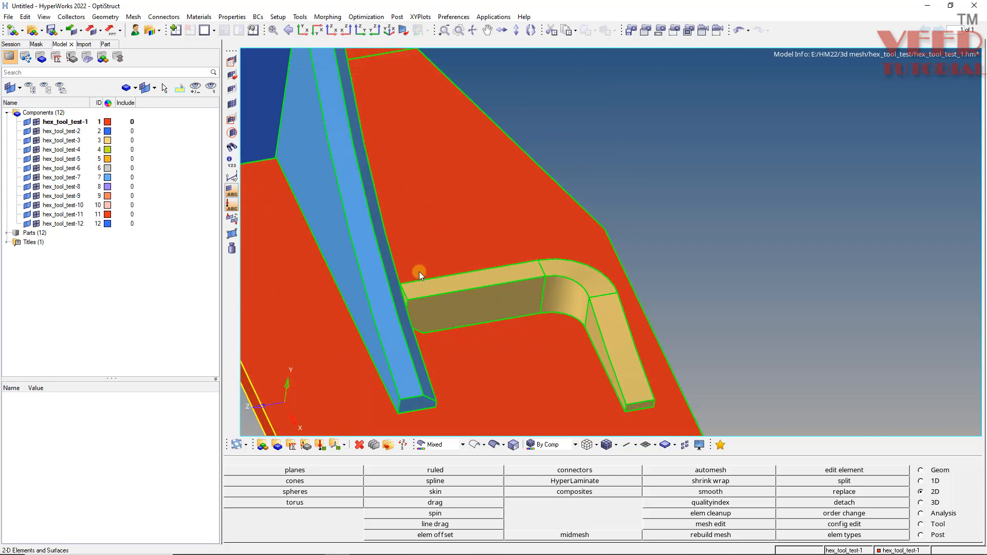
{"action": "key", "text": "v"}
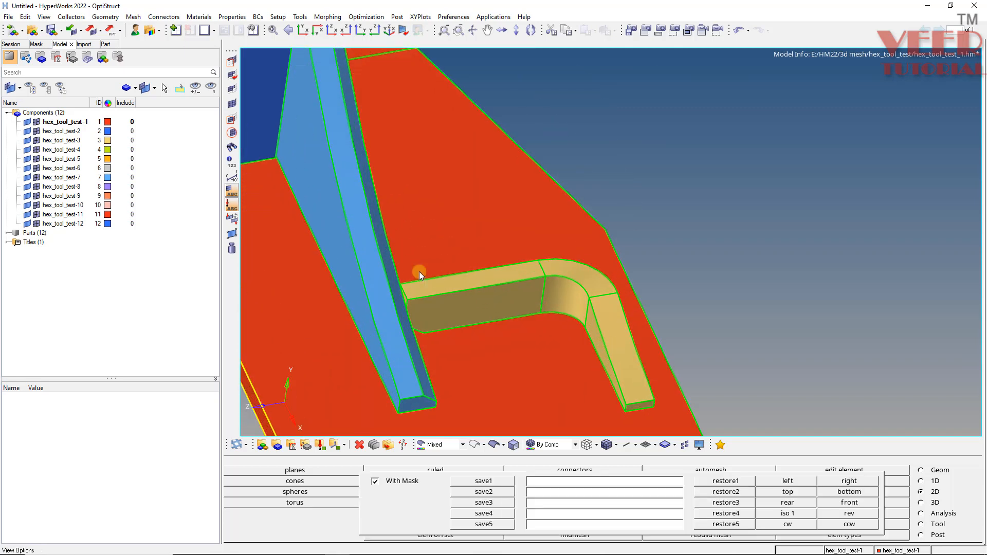
{"action": "left_click", "coordinate": [491, 482]}
Examine from several angles how the L-shaped bracket and its chamfered end meet the base plate and the curved arm.
{"action": "scroll", "coordinate": [479, 264], "scroll_direction": "down", "scroll_amount": 4}
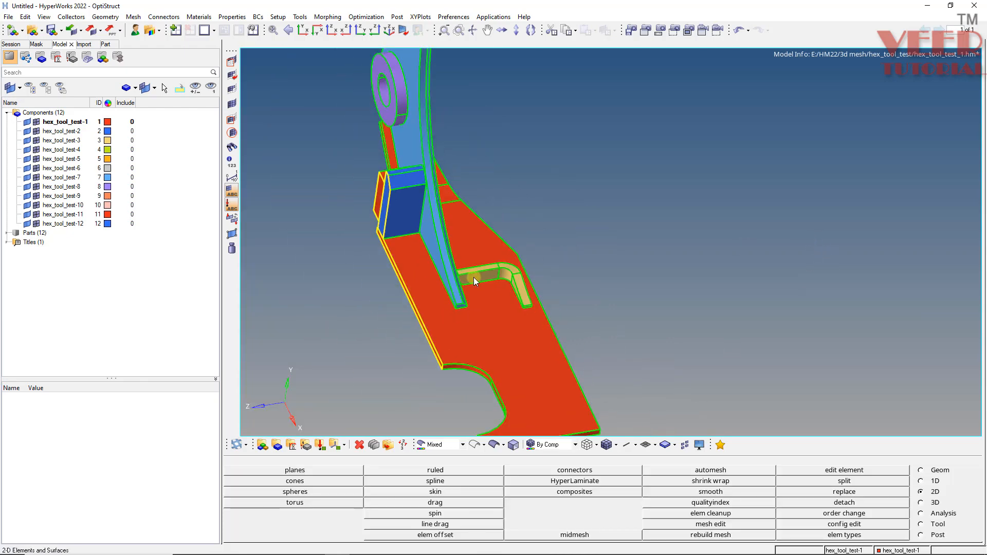
{"action": "scroll", "coordinate": [473, 278], "scroll_direction": "down", "scroll_amount": 3, "text": "ctrl"}
{"action": "mouse_move", "coordinate": [473, 278]}
{"action": "left_mouse_down", "text": "ctrl"}
{"action": "mouse_move", "coordinate": [448, 306]}
{"action": "mouse_move", "coordinate": [507, 306]}
{"action": "mouse_move", "coordinate": [514, 286]}
{"action": "mouse_move", "coordinate": [434, 348]}
{"action": "mouse_move", "coordinate": [449, 305]}
{"action": "mouse_move", "coordinate": [420, 293]}
{"action": "left_mouse_up", "text": "ctrl"}
{"action": "scroll", "coordinate": [480, 266], "scroll_direction": "up", "scroll_amount": 4, "text": "ctrl"}
{"action": "scroll", "coordinate": [457, 306], "scroll_direction": "up", "scroll_amount": 6, "text": "ctrl"}
{"action": "left_click", "coordinate": [455, 305], "text": "ctrl"}
{"action": "scroll", "coordinate": [477, 308], "scroll_direction": "up", "scroll_amount": 3, "text": "ctrl"}
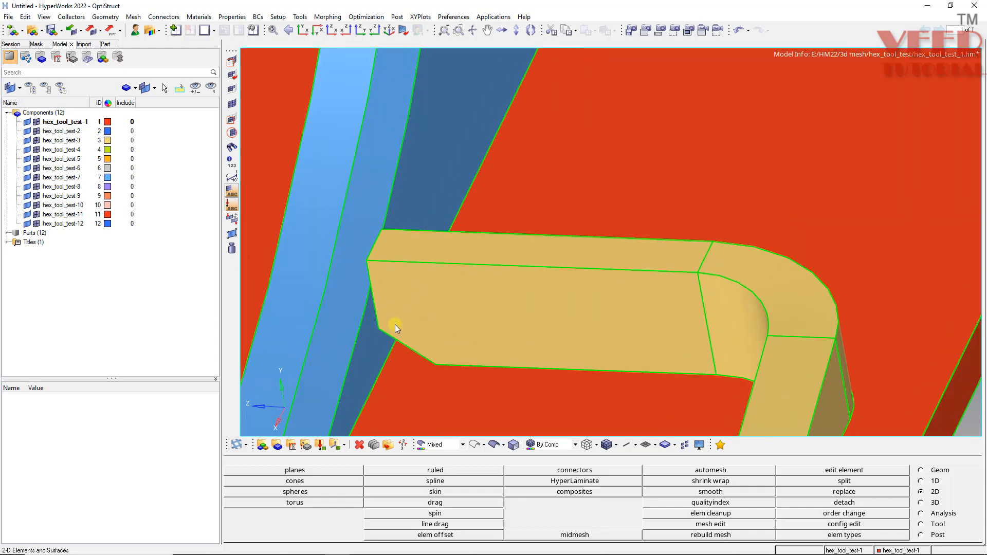
{"action": "left_click_drag", "start_coordinate": [467, 349], "coordinate": [535, 318], "text": "ctrl"}
{"action": "scroll", "coordinate": [386, 277], "scroll_direction": "down", "scroll_amount": 3, "text": "ctrl"}
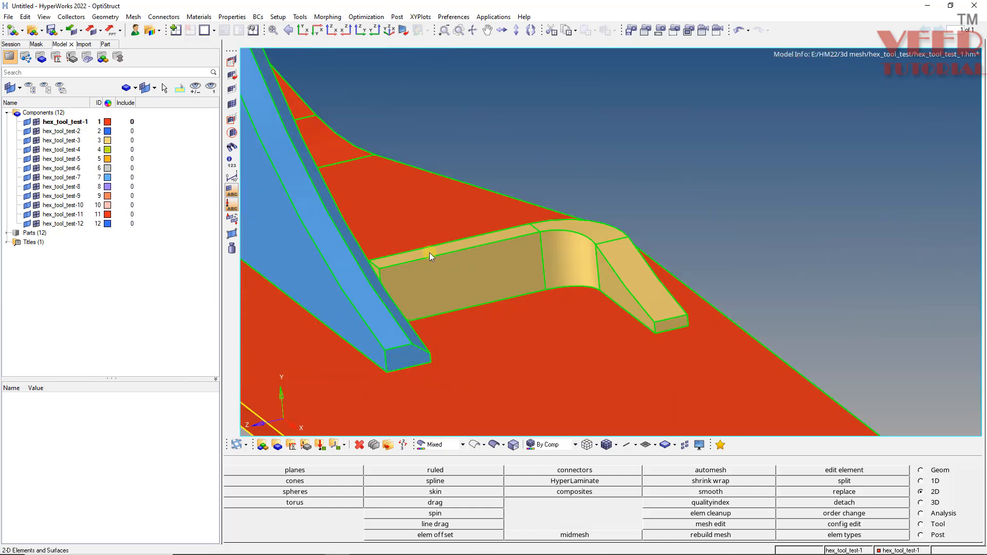
{"action": "mouse_move", "coordinate": [429, 253]}
{"action": "left_mouse_down", "text": "ctrl"}
{"action": "mouse_move", "coordinate": [419, 326]}
{"action": "mouse_move", "coordinate": [405, 338]}
{"action": "mouse_move", "coordinate": [445, 273]}
{"action": "left_mouse_up", "text": "ctrl"}
{"action": "scroll", "coordinate": [471, 262], "scroll_direction": "up", "scroll_amount": 3, "text": "ctrl"}
{"action": "left_click", "coordinate": [425, 274], "text": "ctrl"}
{"action": "left_click_drag", "start_coordinate": [376, 358], "coordinate": [360, 259], "text": "ctrl"}
{"action": "scroll", "coordinate": [359, 259], "scroll_direction": "down", "scroll_amount": 5, "text": "ctrl"}
{"action": "scroll", "coordinate": [516, 287], "scroll_direction": "up", "scroll_amount": 4, "text": "ctrl"}
{"action": "left_click_drag", "start_coordinate": [516, 287], "coordinate": [600, 299], "text": "ctrl"}
{"action": "scroll", "coordinate": [526, 277], "scroll_direction": "down", "scroll_amount": 5, "text": "ctrl"}
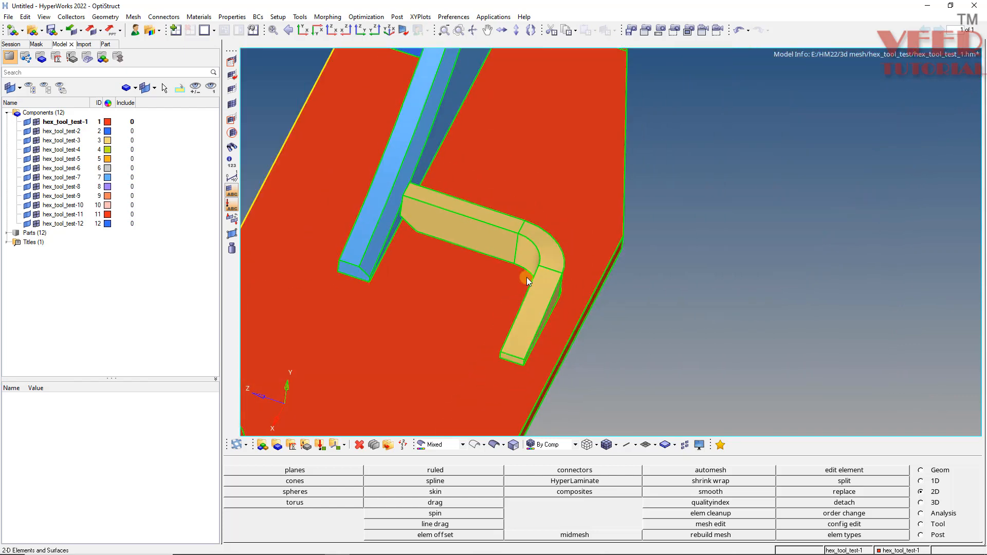
{"action": "left_click_drag", "start_coordinate": [526, 277], "coordinate": [542, 313], "text": "ctrl"}
{"action": "scroll", "coordinate": [370, 229], "scroll_direction": "up", "scroll_amount": 4, "text": "ctrl"}
{"action": "scroll", "coordinate": [458, 314], "scroll_direction": "down", "scroll_amount": 3, "text": "ctrl"}
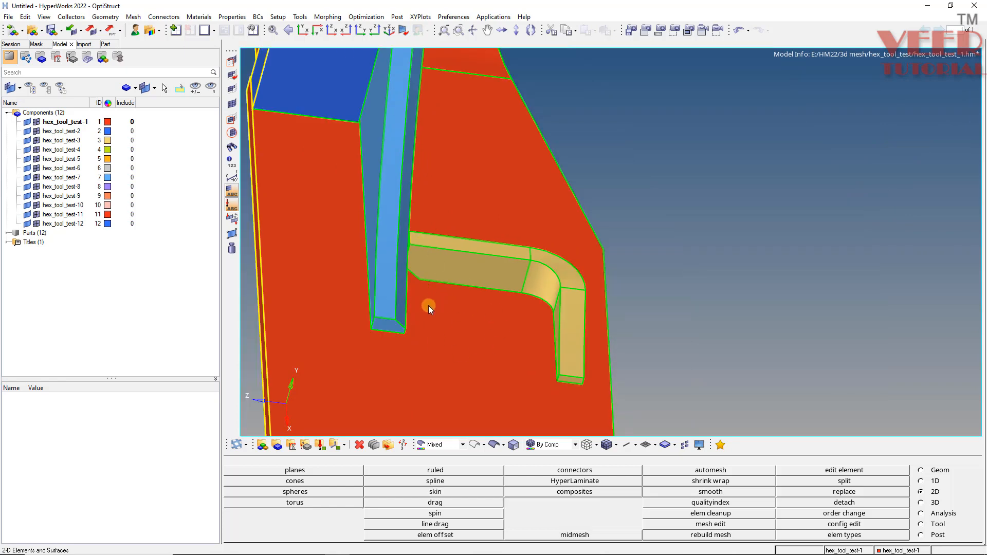
{"action": "left_click_drag", "start_coordinate": [434, 297], "coordinate": [514, 304], "text": "ctrl"}
{"action": "scroll", "coordinate": [465, 275], "scroll_direction": "up", "scroll_amount": 3, "text": "ctrl"}
{"action": "mouse_move", "coordinate": [453, 306]}
{"action": "left_mouse_down", "text": "ctrl"}
{"action": "mouse_move", "coordinate": [432, 249]}
{"action": "mouse_move", "coordinate": [426, 301]}
{"action": "left_mouse_up", "text": "ctrl"}
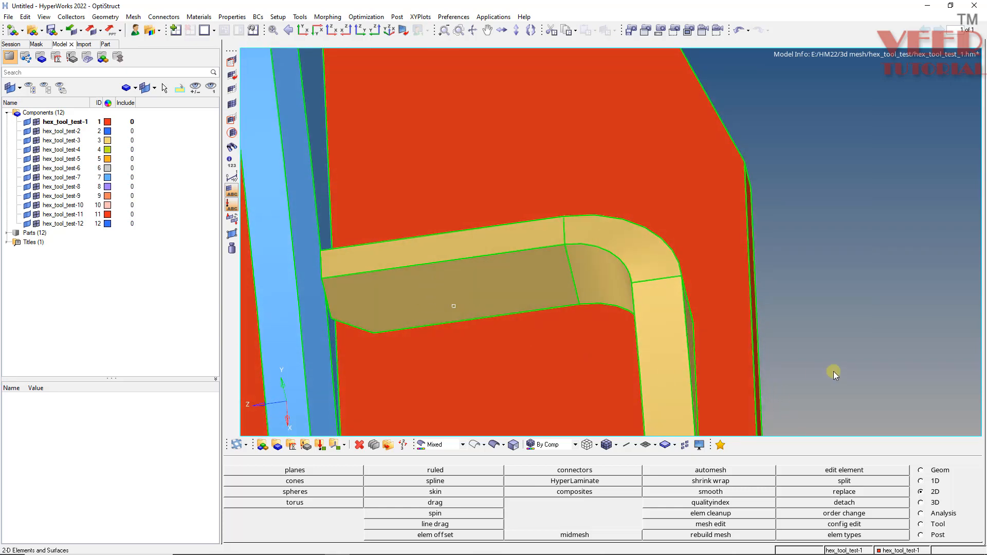
Temporarily hide the geometry of component hex_tool_test-3 to inspect the base plate beneath the bracket, and show it again.
{"action": "key", "text": "d"}
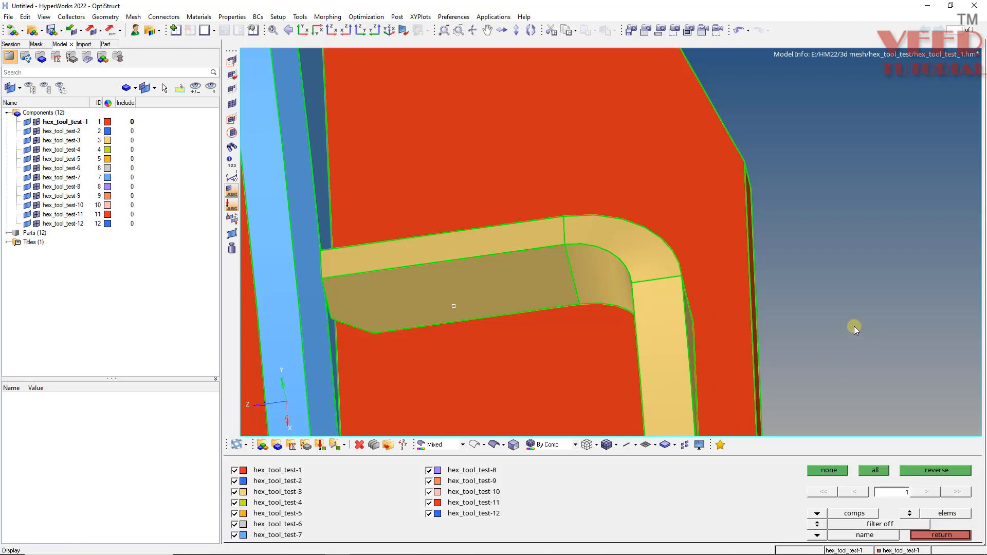
{"action": "key", "text": "Escape"}
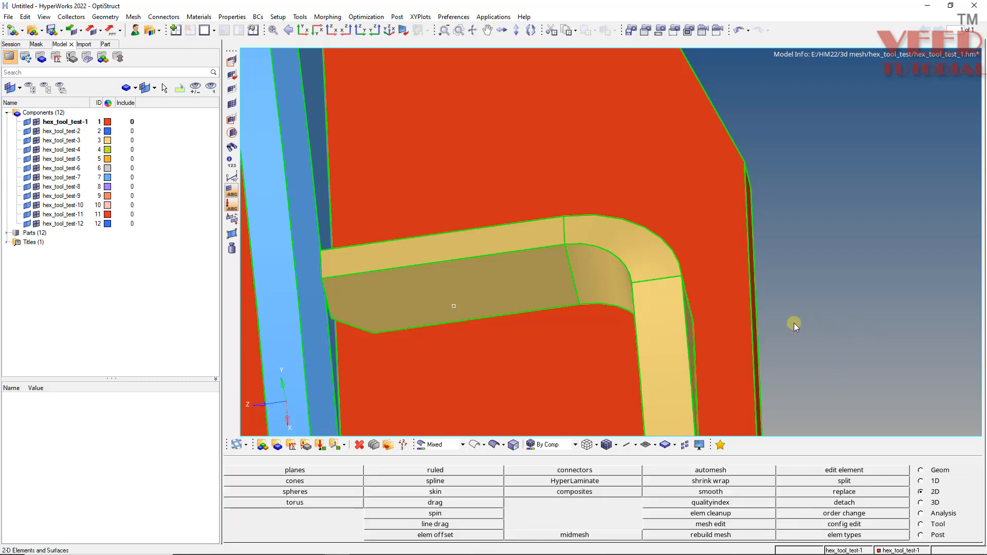
{"action": "key", "text": "d"}
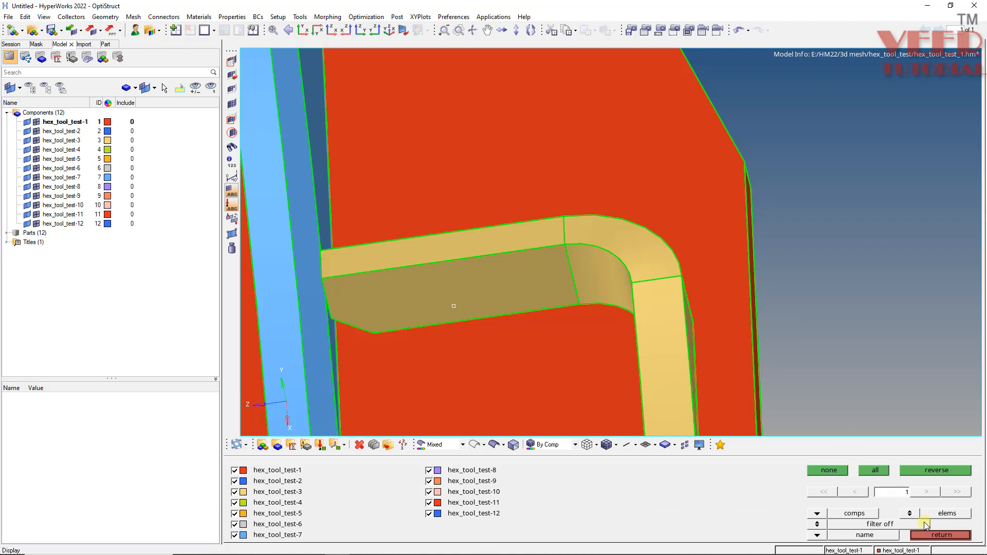
{"action": "left_click", "coordinate": [910, 513]}
{"action": "left_click", "coordinate": [480, 278]}
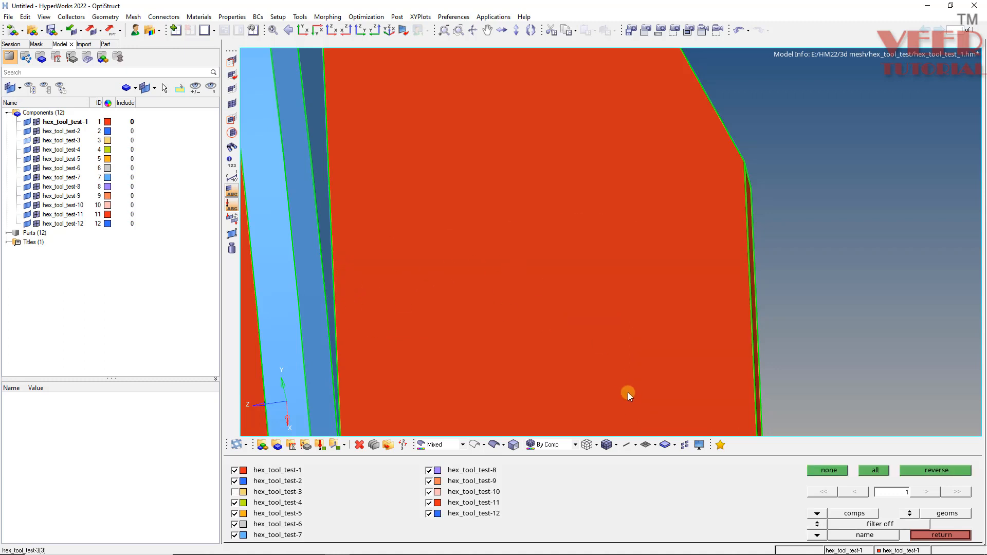
{"action": "key", "text": "ctrl+z"}
{"action": "key", "text": "Escape"}
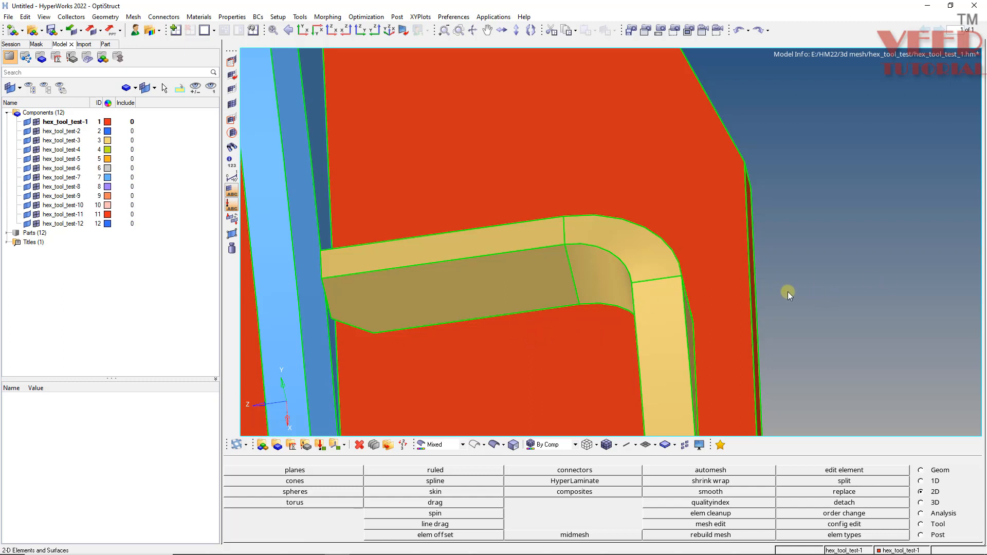
Set up a surface trim with lines, using the lines selector normal to the surface, and select the base plate's upper face.
{"action": "key", "text": "shift+F9"}
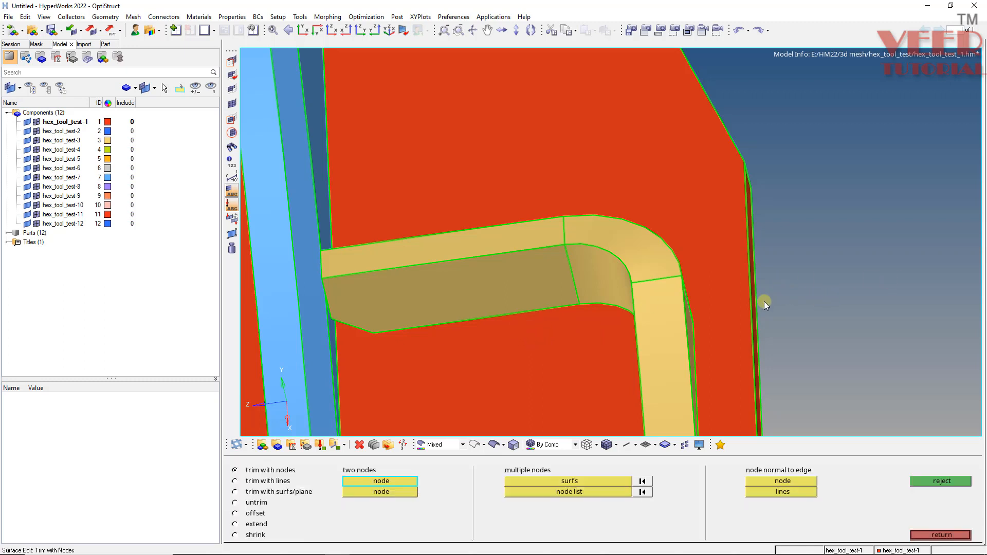
{"action": "left_click", "coordinate": [252, 483]}
{"action": "left_click", "coordinate": [525, 504]}
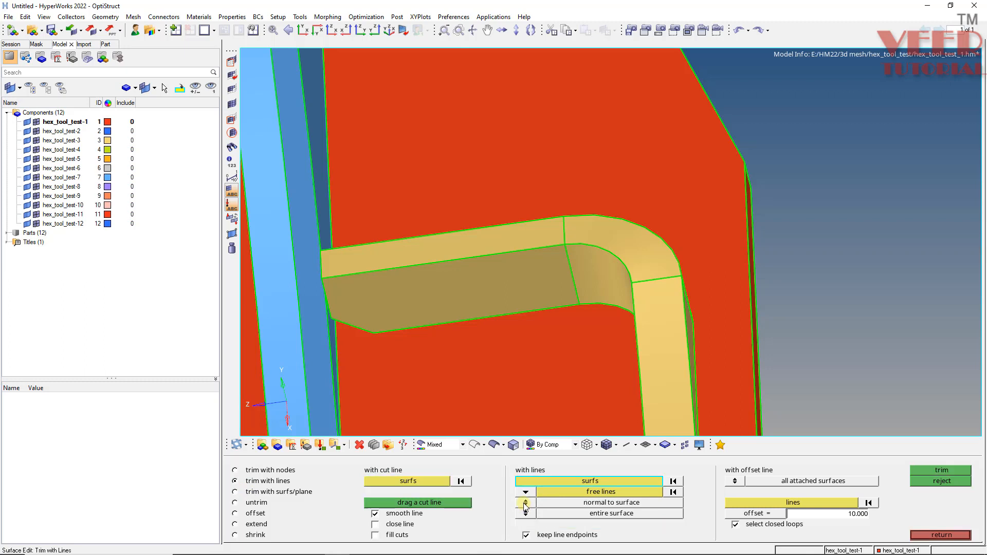
{"action": "left_click", "coordinate": [525, 492]}
{"action": "left_click", "coordinate": [514, 514]}
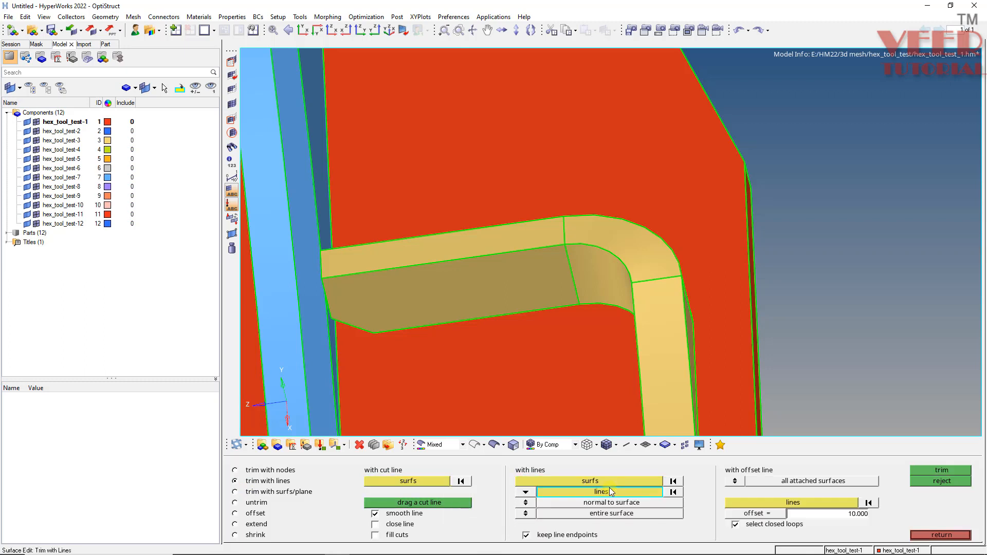
{"action": "left_click", "coordinate": [600, 482]}
{"action": "left_click", "coordinate": [504, 350]}
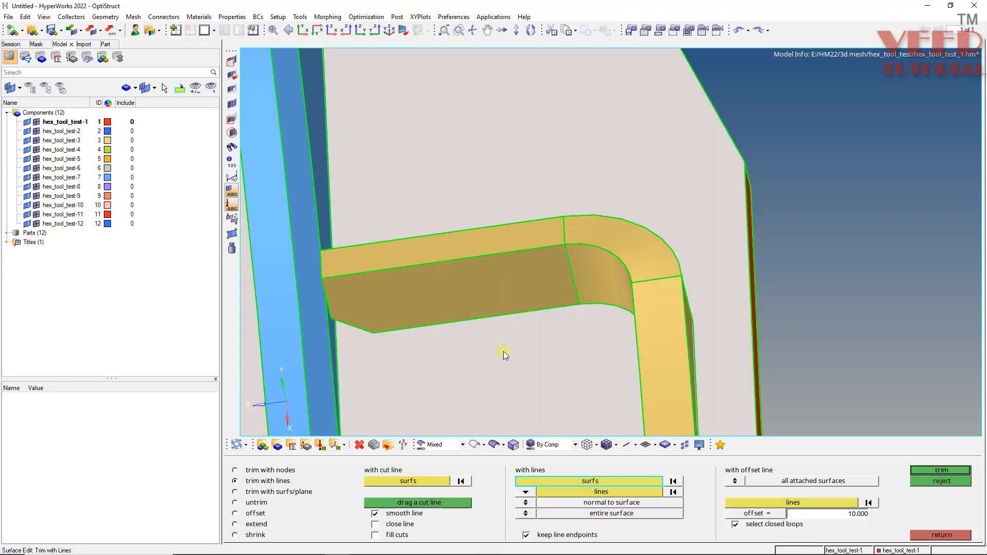
Trim the base plate face with the bracket's lower outline edges, picking its straight, curved and end edges in wireframe display.
{"action": "left_click", "coordinate": [592, 492]}
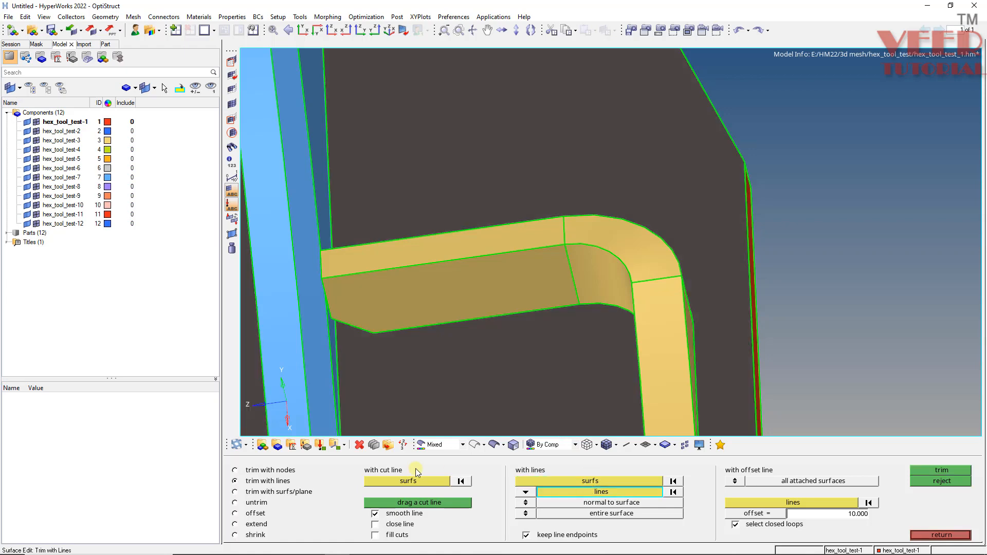
{"action": "left_click", "coordinate": [474, 445]}
{"action": "left_click_drag", "start_coordinate": [454, 286], "coordinate": [369, 319], "text": "ctrl"}
{"action": "scroll", "coordinate": [369, 319], "scroll_direction": "up", "scroll_amount": 4, "text": "ctrl"}
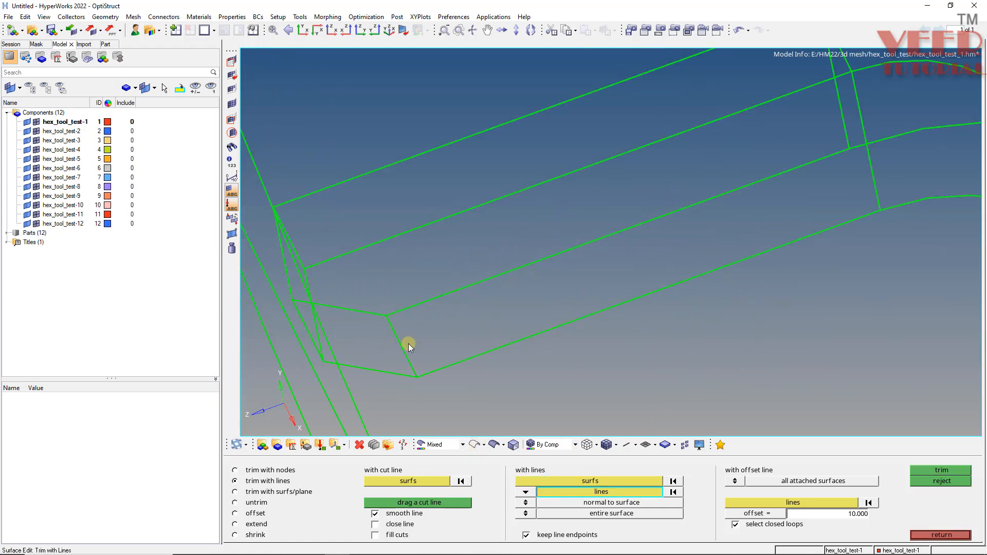
{"action": "left_click", "coordinate": [403, 343]}
{"action": "left_click", "coordinate": [449, 292]}
{"action": "left_click", "coordinate": [514, 341]}
{"action": "scroll", "coordinate": [292, 268], "scroll_direction": "down", "scroll_amount": 4, "text": "ctrl"}
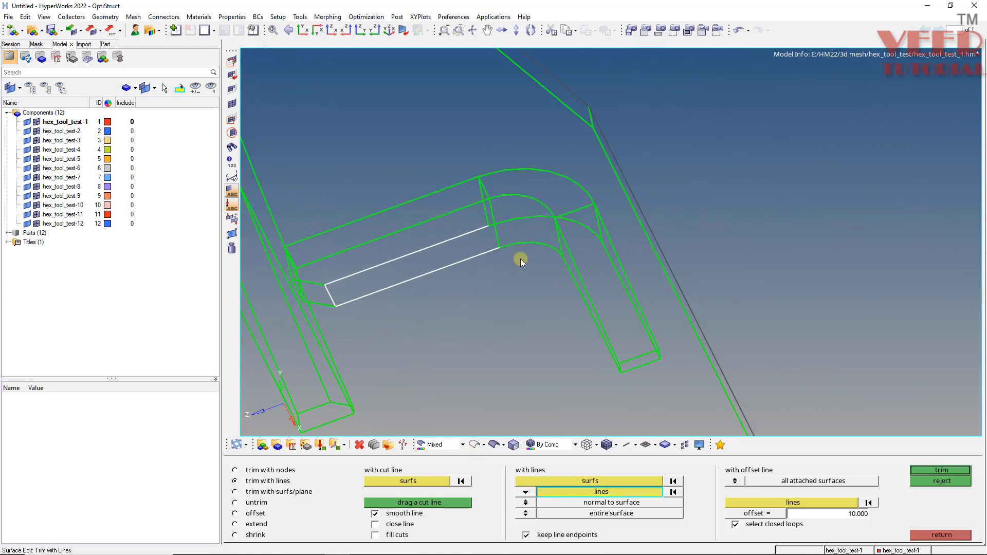
{"action": "left_click", "coordinate": [562, 257], "text": "ctrl"}
{"action": "left_click_drag", "start_coordinate": [542, 294], "coordinate": [625, 300], "text": "ctrl"}
{"action": "scroll", "coordinate": [529, 253], "scroll_direction": "up", "scroll_amount": 4, "text": "ctrl"}
{"action": "left_click", "coordinate": [527, 268]}
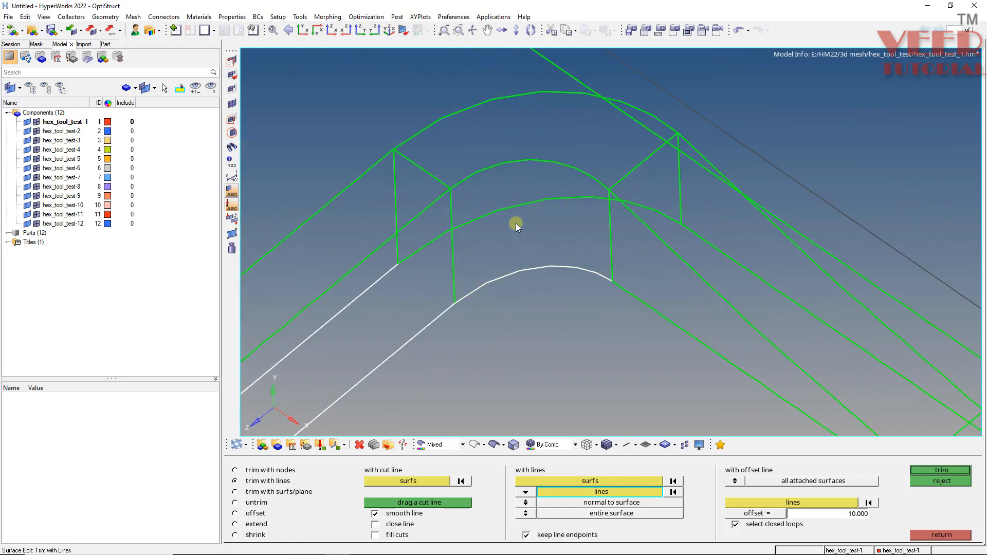
{"action": "left_click", "coordinate": [499, 209]}
{"action": "left_click_drag", "start_coordinate": [498, 209], "coordinate": [607, 341], "text": "ctrl"}
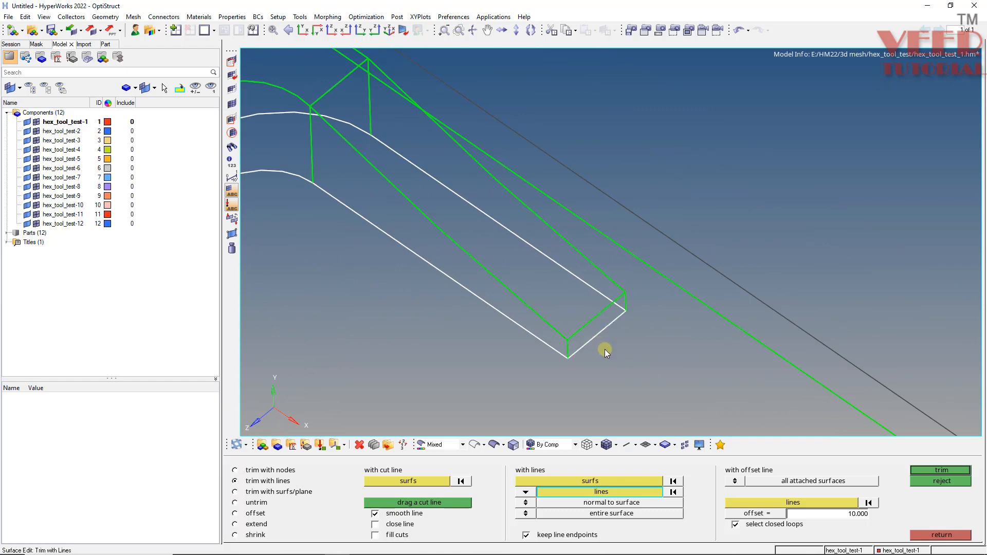
{"action": "left_click", "coordinate": [940, 470]}
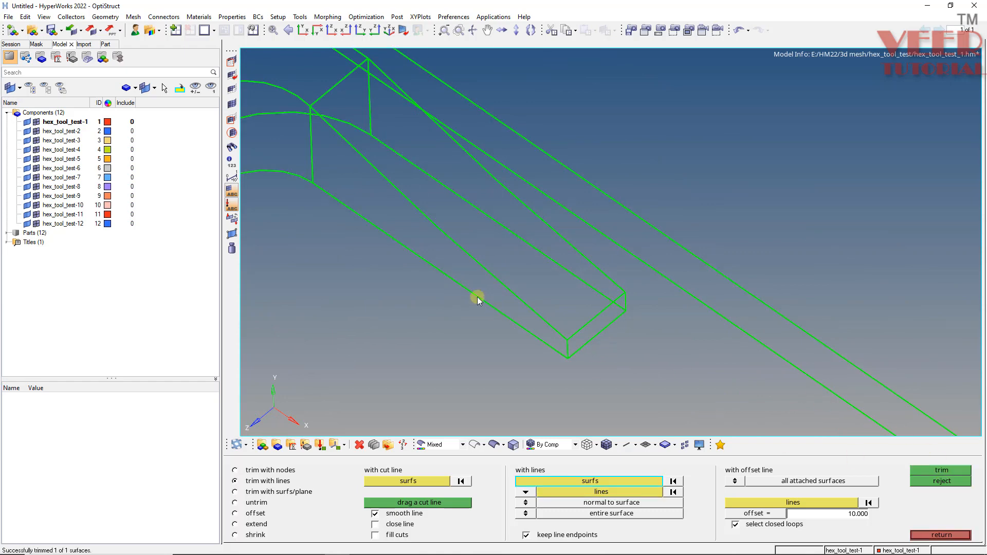
Return to shaded display and temporarily hide component hex_tool_test-3 to check the trimmed outline on the base plate, and show it again.
{"action": "mouse_move", "coordinate": [477, 297]}
{"action": "left_mouse_down", "text": "ctrl"}
{"action": "mouse_move", "coordinate": [507, 289]}
{"action": "mouse_move", "coordinate": [391, 335]}
{"action": "mouse_move", "coordinate": [437, 370]}
{"action": "left_mouse_up", "text": "ctrl"}
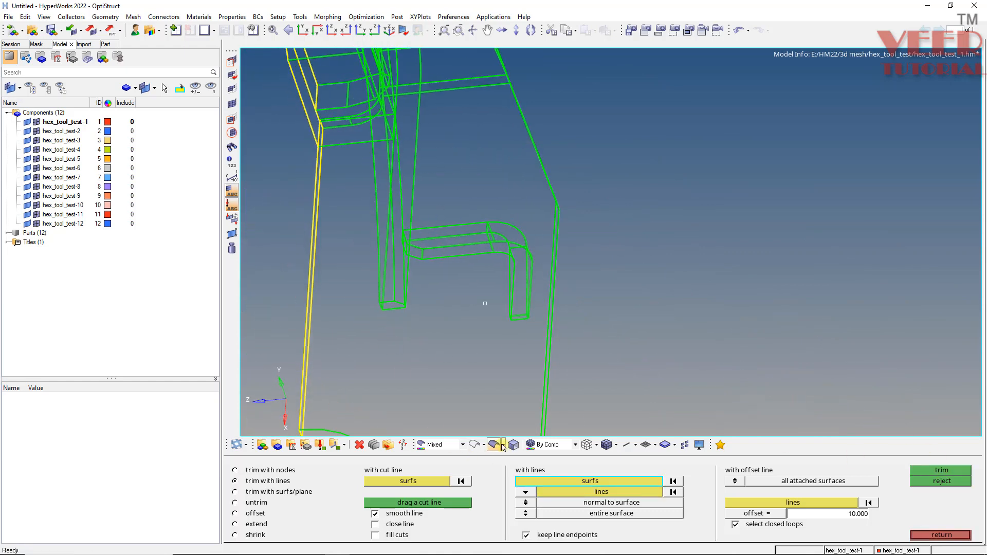
{"action": "left_click", "coordinate": [493, 444]}
{"action": "middle_click_drag", "start_coordinate": [549, 265], "coordinate": [477, 272], "text": "ctrl"}
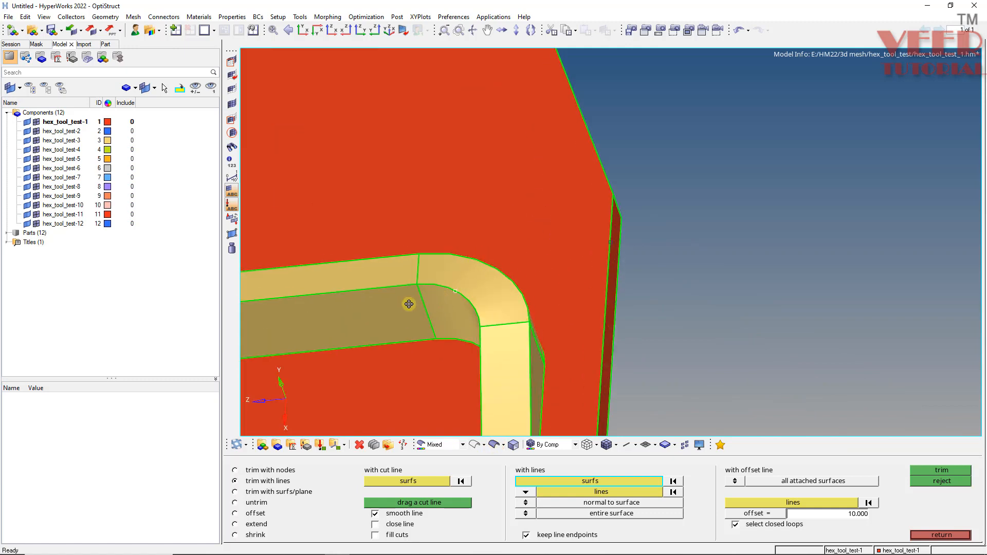
{"action": "left_click_drag", "start_coordinate": [408, 303], "coordinate": [414, 301], "text": "ctrl"}
{"action": "key", "text": "d"}
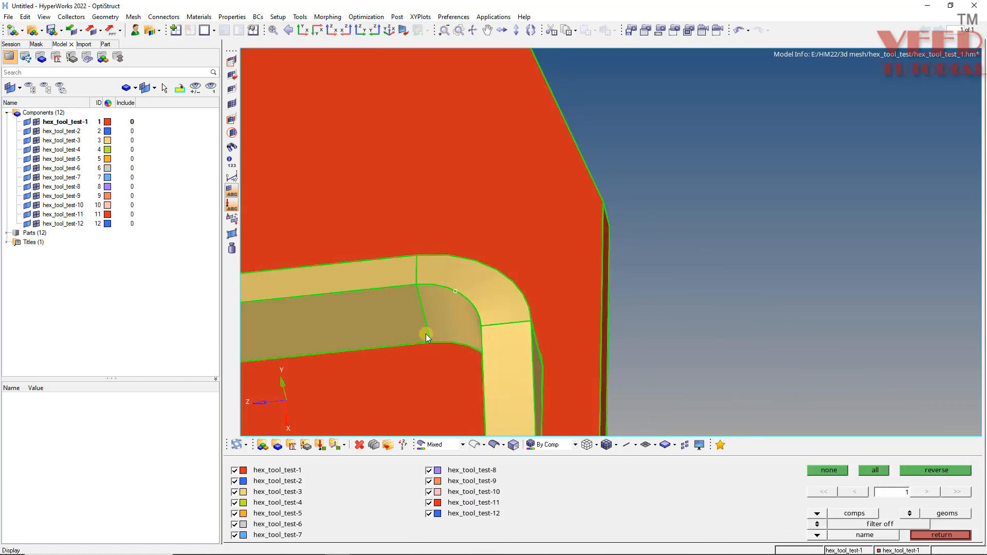
{"action": "right_click", "coordinate": [427, 298]}
{"action": "scroll", "coordinate": [640, 237], "scroll_direction": "down", "scroll_amount": 3, "text": "ctrl"}
{"action": "scroll", "coordinate": [529, 334], "scroll_direction": "up", "scroll_amount": 3, "text": "ctrl"}
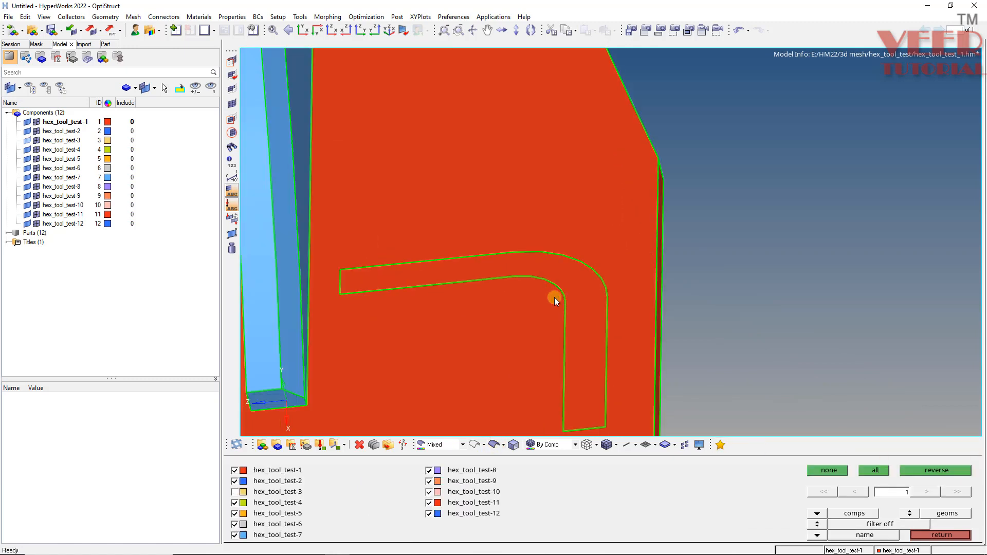
{"action": "left_click", "coordinate": [569, 397]}
{"action": "key", "text": "Escape"}
{"action": "key", "text": "Escape"}
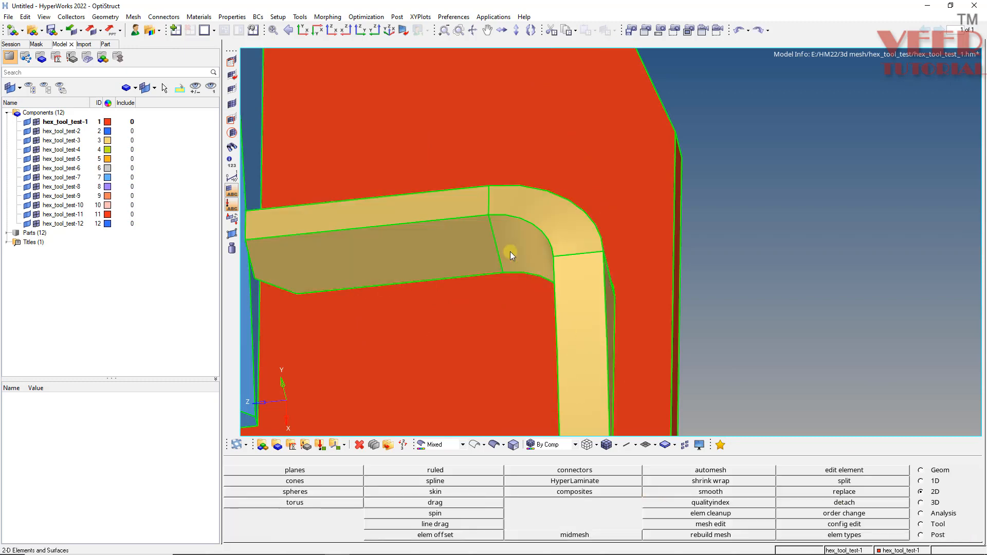
Trim the blue arm's side face with the three outline edges of the bracket's chamfered end, picking them as lines in wireframe display.
{"action": "scroll", "coordinate": [488, 277], "scroll_direction": "down", "scroll_amount": 4, "text": "ctrl"}
{"action": "scroll", "coordinate": [437, 292], "scroll_direction": "up", "scroll_amount": 5, "text": "ctrl"}
{"action": "left_click", "coordinate": [414, 296], "text": "ctrl"}
{"action": "mouse_move", "coordinate": [553, 294]}
{"action": "left_mouse_down", "text": "ctrl"}
{"action": "mouse_move", "coordinate": [381, 335]}
{"action": "mouse_move", "coordinate": [380, 246]}
{"action": "mouse_move", "coordinate": [457, 232]}
{"action": "left_mouse_up", "text": "ctrl"}
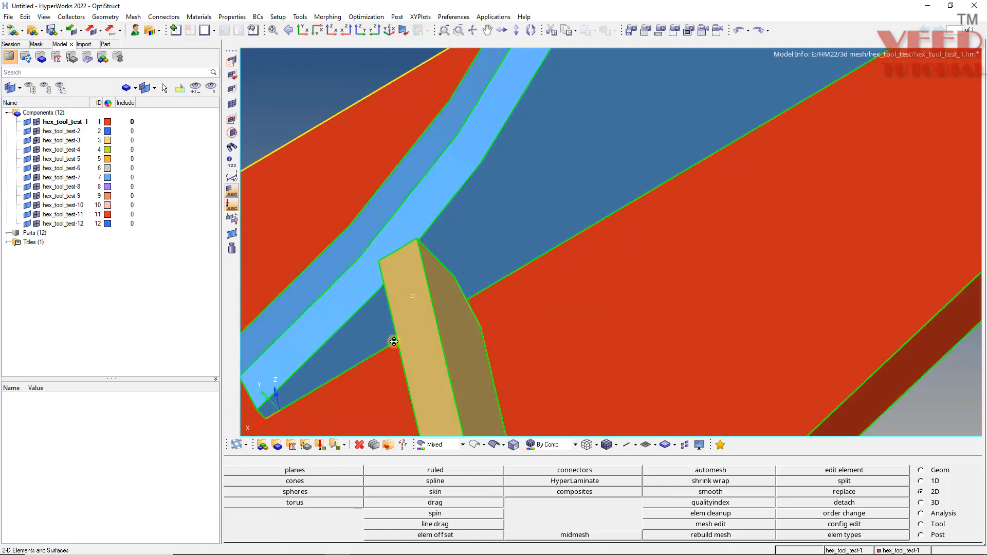
{"action": "mouse_move", "coordinate": [394, 336]}
{"action": "left_mouse_down", "text": "ctrl"}
{"action": "mouse_move", "coordinate": [457, 332]}
{"action": "mouse_move", "coordinate": [405, 262]}
{"action": "left_mouse_up", "text": "ctrl"}
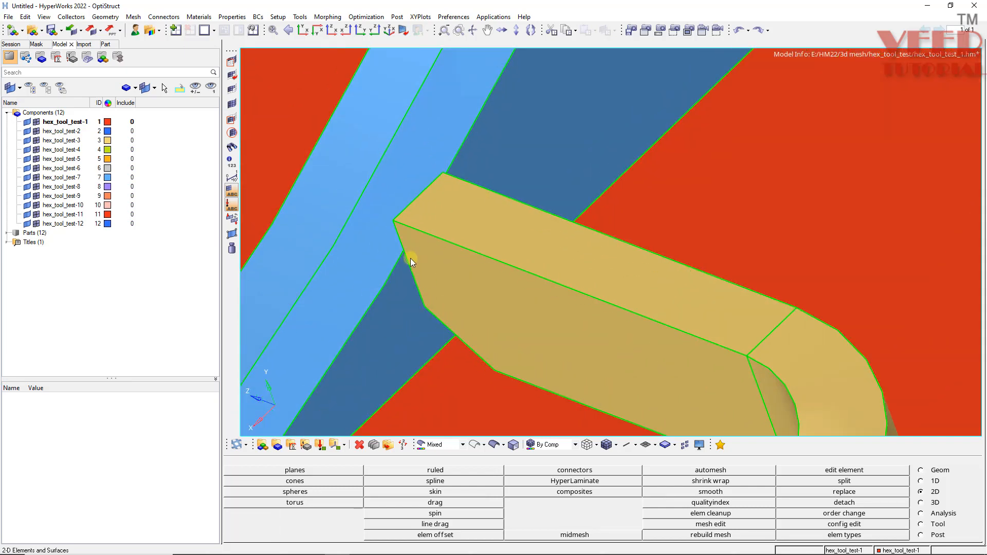
{"action": "key", "text": "shift+F9"}
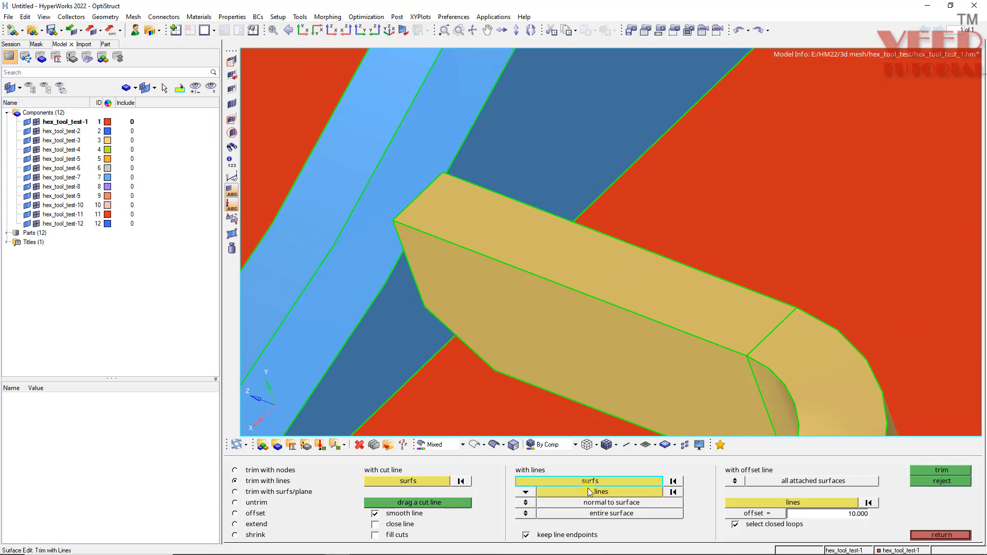
{"action": "left_click", "coordinate": [383, 345]}
{"action": "left_click", "coordinate": [607, 491]}
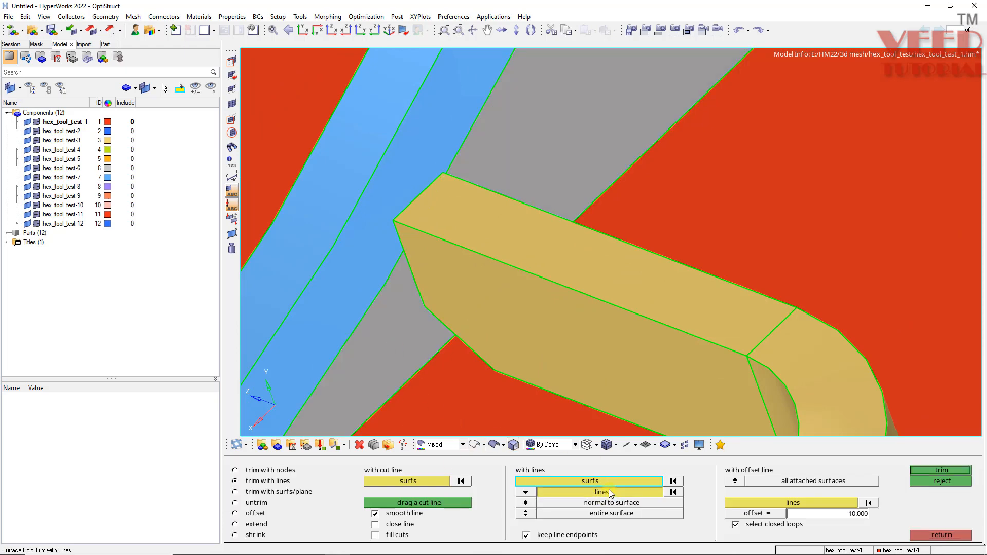
{"action": "left_click", "coordinate": [493, 445]}
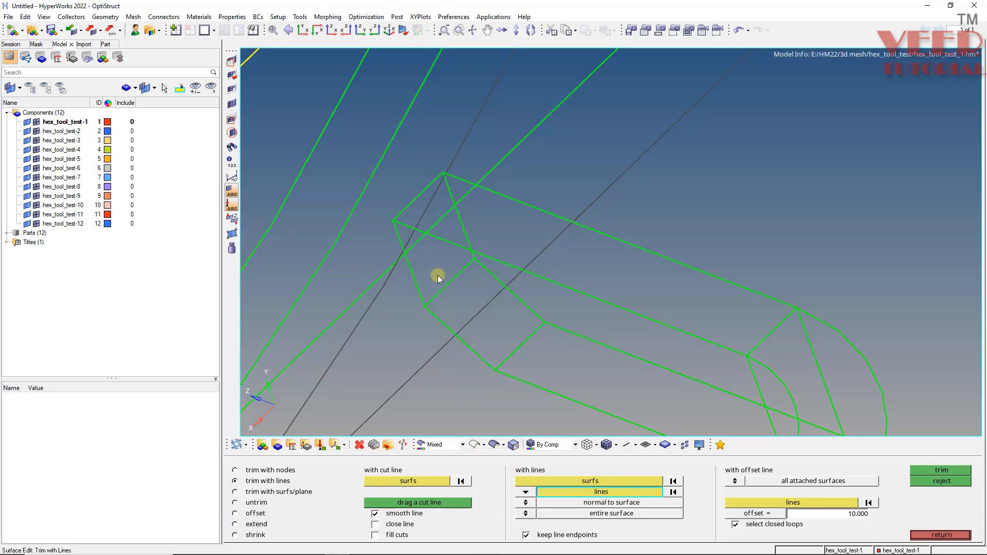
{"action": "left_click", "coordinate": [401, 283]}
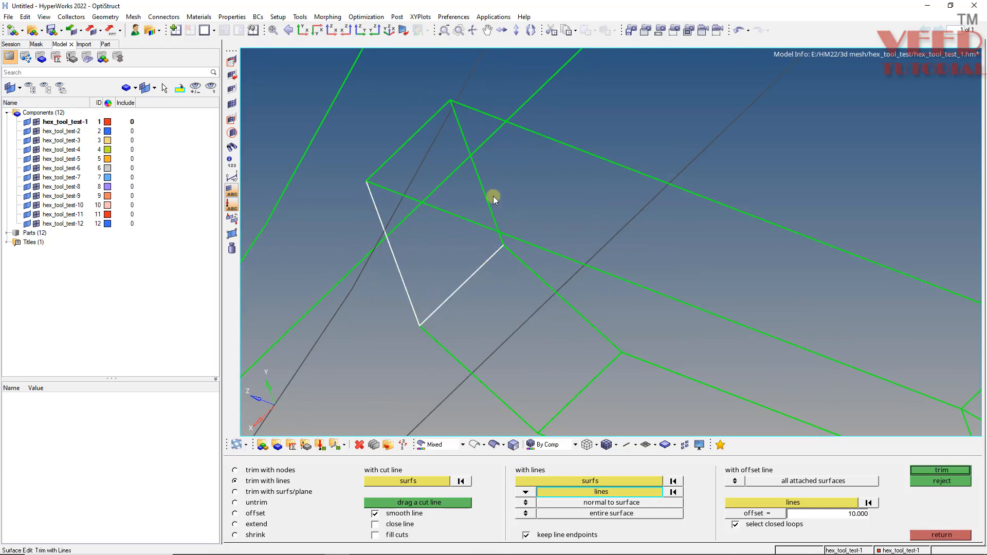
{"action": "left_click", "coordinate": [957, 470]}
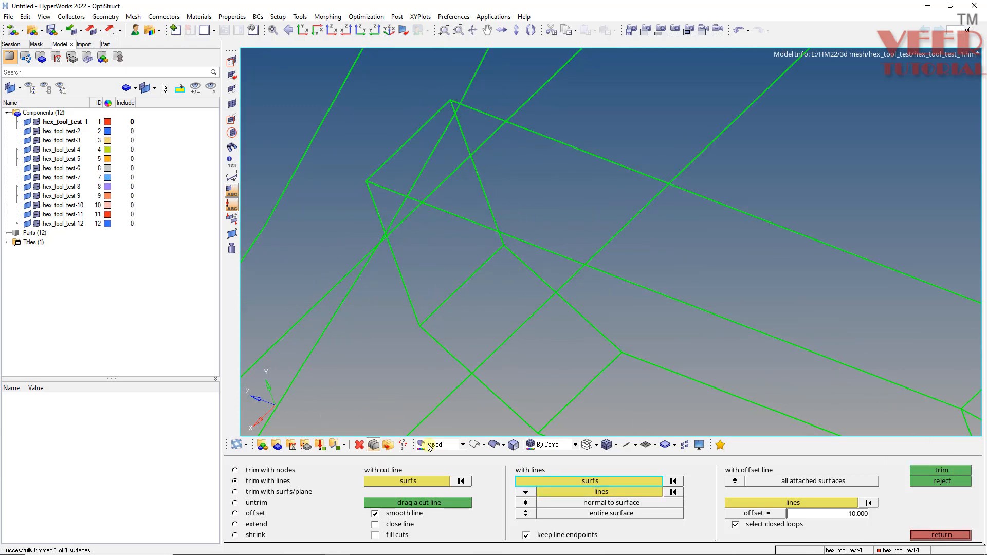
{"action": "left_click", "coordinate": [494, 445]}
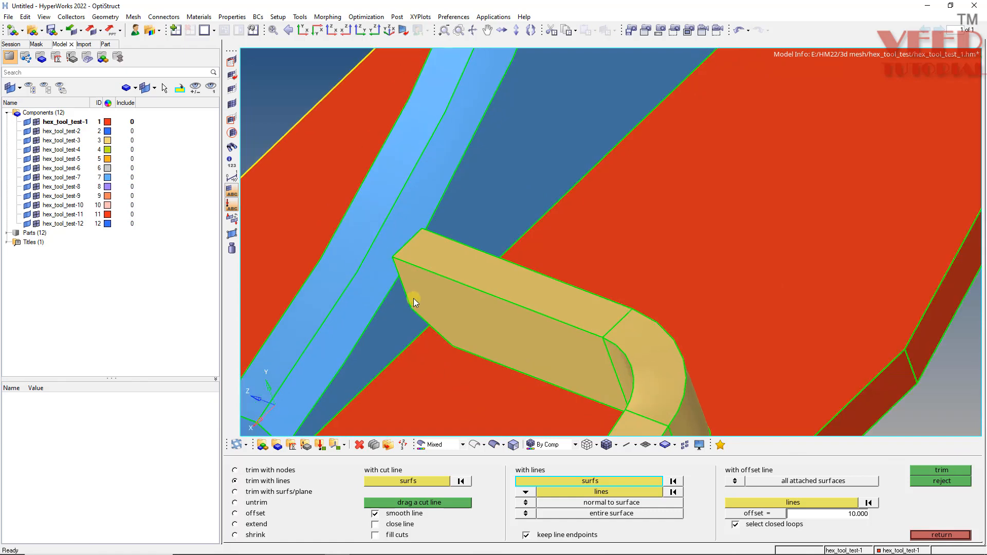
Temporarily hide the bracket component hex_tool_test-3 to check the imprint on the arm's side face, and show it again.
{"action": "scroll", "coordinate": [414, 299], "scroll_direction": "up", "scroll_amount": 1}
{"action": "key", "text": "d"}
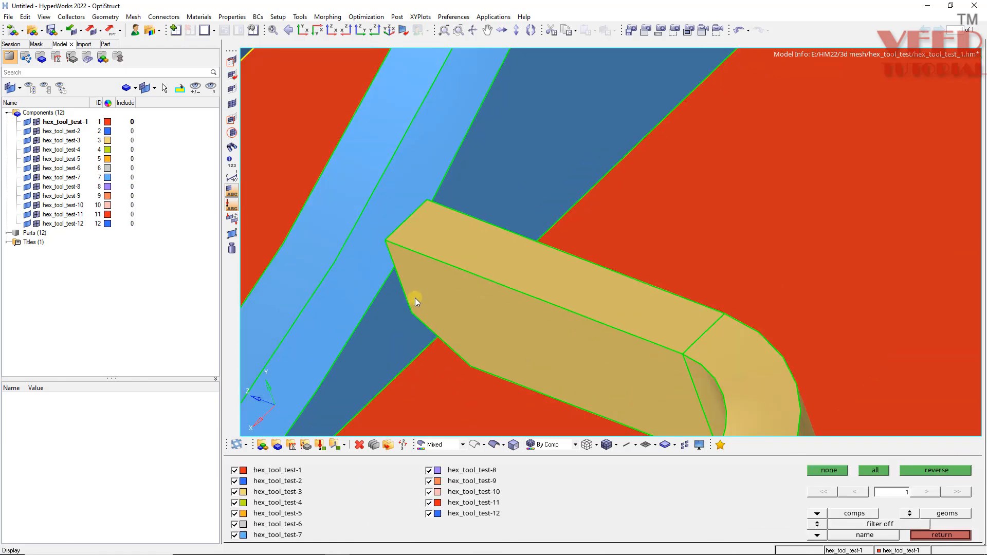
{"action": "left_click", "coordinate": [564, 308]}
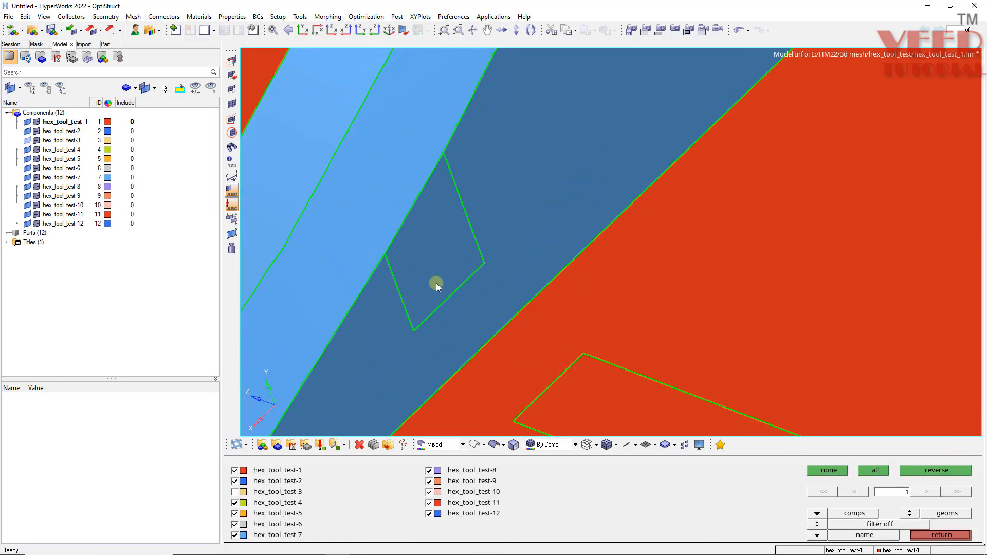
{"action": "key", "text": "ctrl+z"}
{"action": "scroll", "coordinate": [409, 246], "scroll_direction": "down", "scroll_amount": 4}
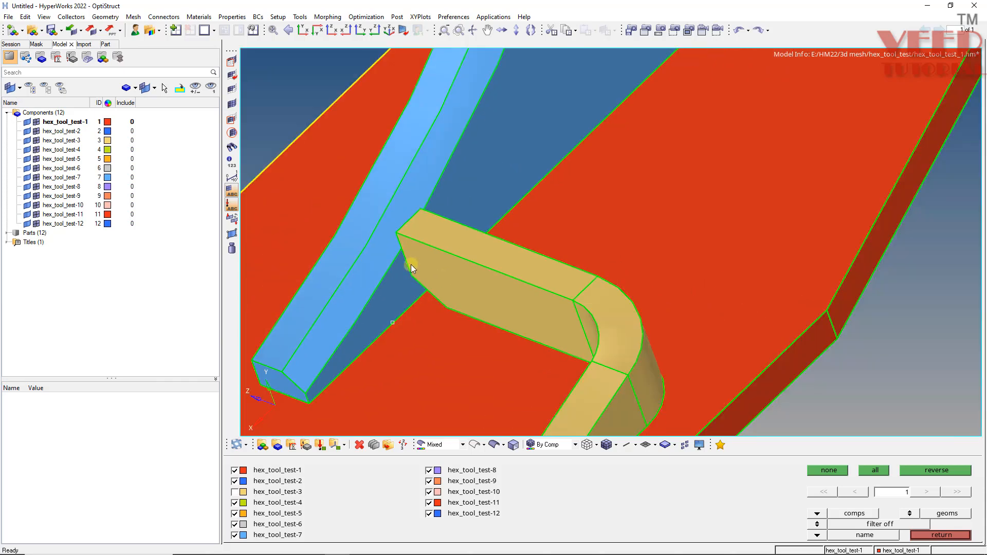
{"action": "left_click_drag", "start_coordinate": [411, 262], "coordinate": [458, 271], "text": "ctrl"}
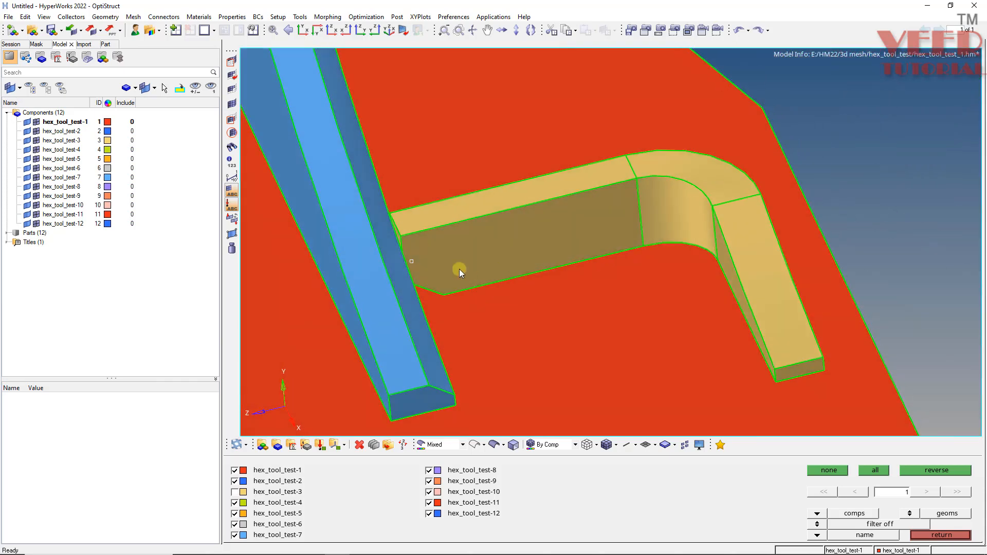
{"action": "scroll", "coordinate": [429, 292], "scroll_direction": "up", "scroll_amount": 4}
{"action": "scroll", "coordinate": [371, 291], "scroll_direction": "down", "scroll_amount": 3}
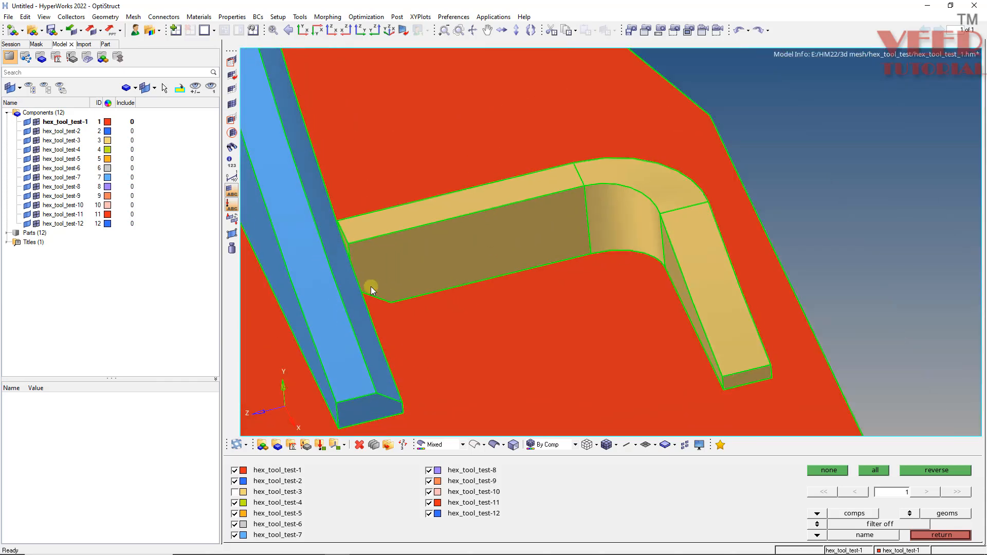
{"action": "key", "text": "Escape"}
{"action": "key", "text": "Escape"}
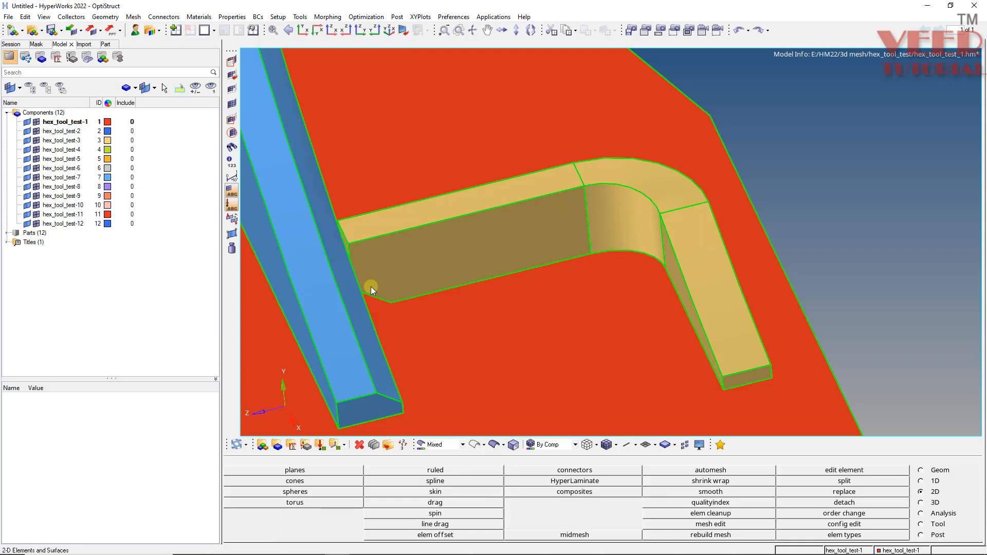
Set up the surface automesh with the quads only mesh type and an element size of 5.
{"action": "key", "text": "F12"}
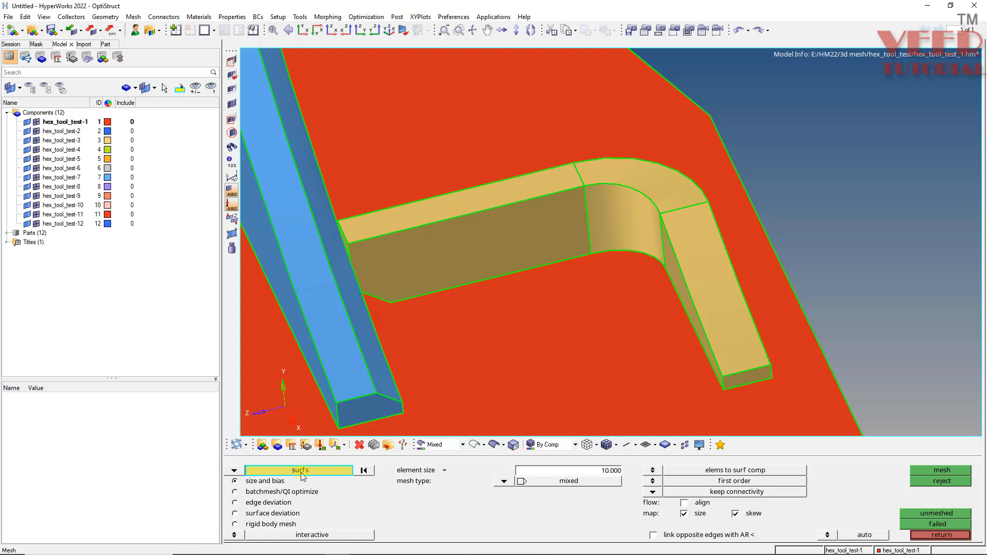
{"action": "left_click", "coordinate": [503, 482]}
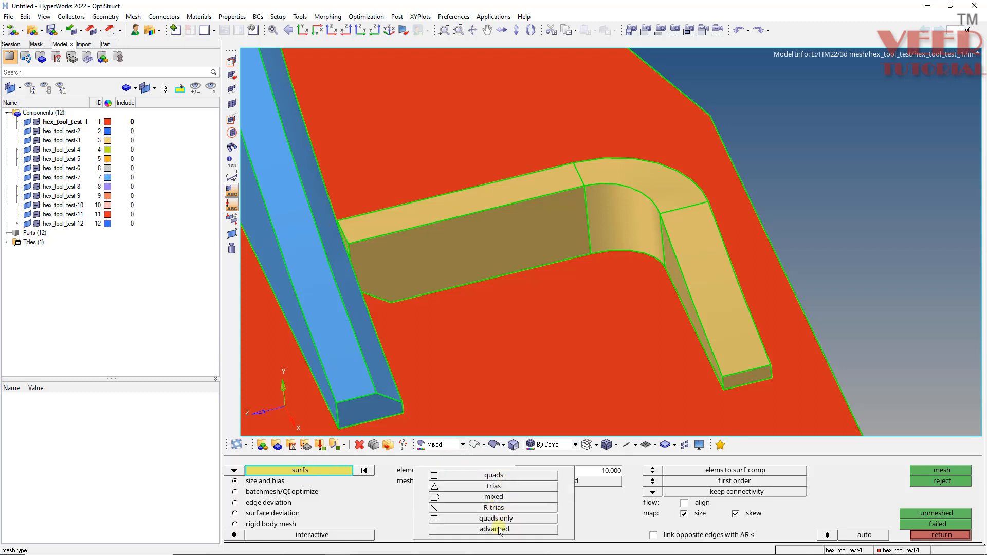
{"action": "left_click", "coordinate": [513, 471]}
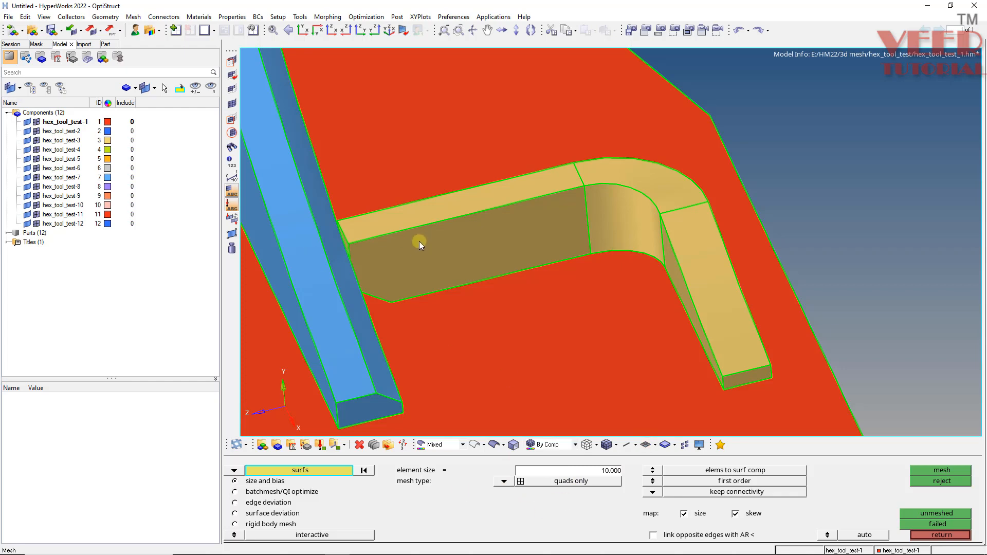
{"action": "mouse_move", "coordinate": [416, 240]}
{"action": "left_mouse_down", "text": "ctrl"}
{"action": "mouse_move", "coordinate": [444, 280]}
{"action": "mouse_move", "coordinate": [474, 266]}
{"action": "left_mouse_up", "text": "ctrl"}
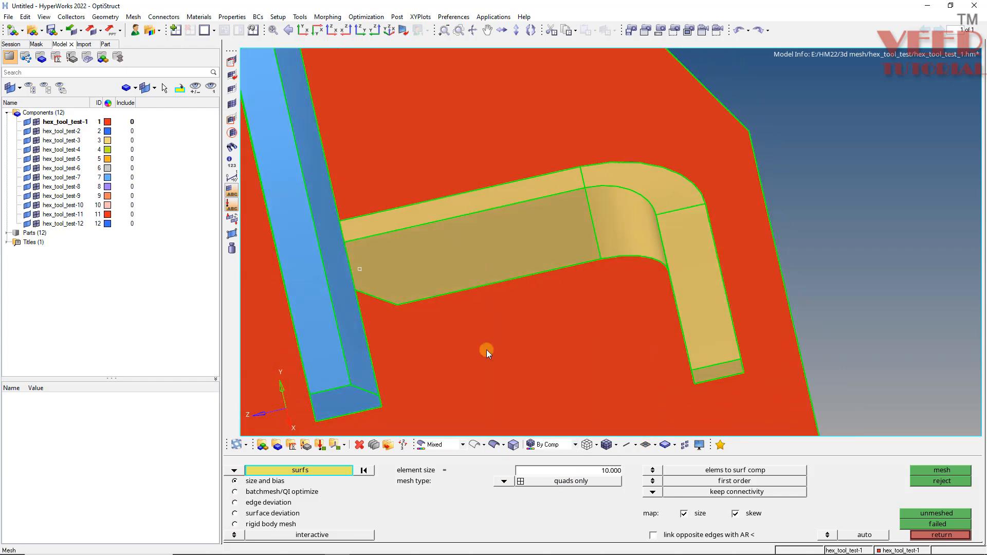
{"action": "left_click", "coordinate": [606, 474]}
{"action": "type", "text": "5"}
{"action": "key", "text": "Return"}
Examine the bracket's straight legs, curved corner and chamfered end from several angles to plan its surface mesh.
{"action": "scroll", "coordinate": [399, 265], "scroll_direction": "up", "scroll_amount": 3}
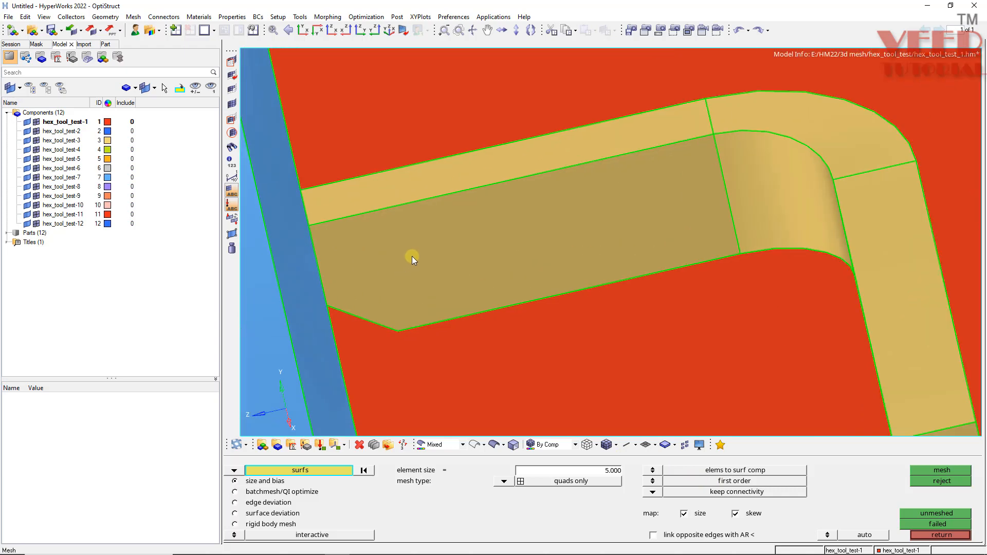
{"action": "scroll", "coordinate": [531, 239], "scroll_direction": "down", "scroll_amount": 3}
{"action": "mouse_move", "coordinate": [530, 238]}
{"action": "left_mouse_down", "text": "ctrl"}
{"action": "mouse_move", "coordinate": [511, 238]}
{"action": "mouse_move", "coordinate": [557, 264]}
{"action": "mouse_move", "coordinate": [557, 249]}
{"action": "left_mouse_up", "text": "ctrl"}
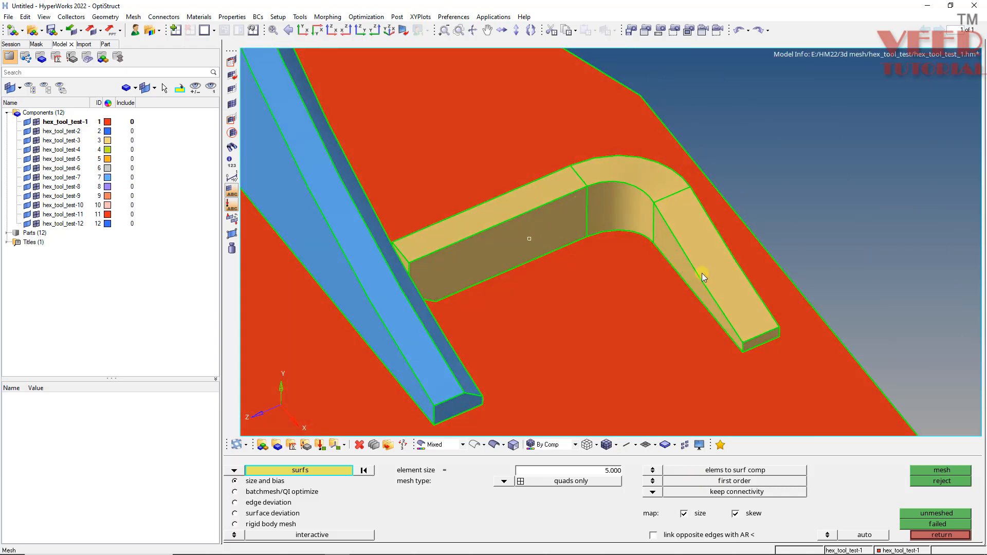
{"action": "scroll", "coordinate": [687, 255], "scroll_direction": "up", "scroll_amount": 4}
{"action": "mouse_move", "coordinate": [606, 189]}
{"action": "left_mouse_down", "text": "ctrl"}
{"action": "mouse_move", "coordinate": [617, 249]}
{"action": "mouse_move", "coordinate": [601, 194]}
{"action": "mouse_move", "coordinate": [525, 189]}
{"action": "left_mouse_up", "text": "ctrl"}
{"action": "scroll", "coordinate": [558, 261], "scroll_direction": "down", "scroll_amount": 4}
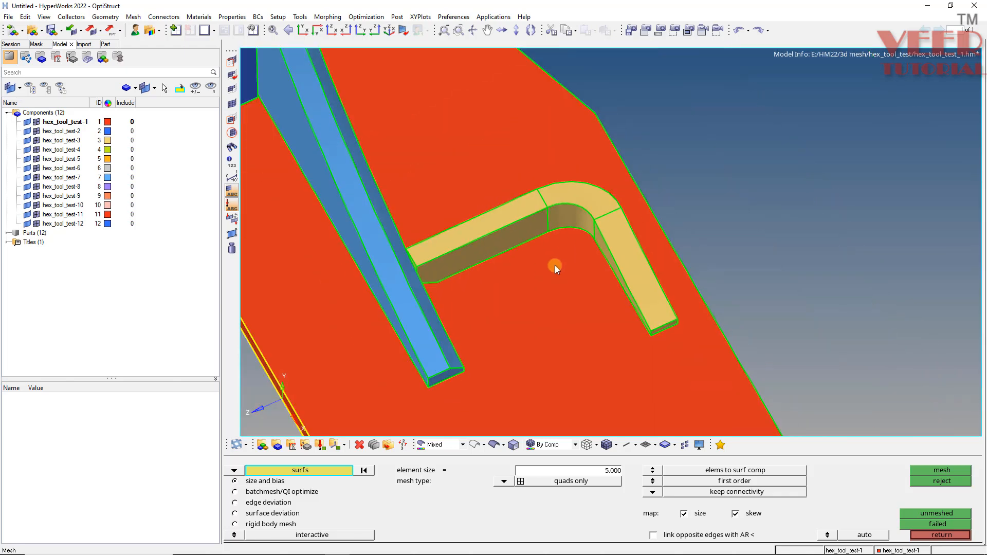
{"action": "left_click", "coordinate": [541, 269], "text": "ctrl"}
{"action": "left_click_drag", "start_coordinate": [456, 341], "coordinate": [524, 262], "text": "ctrl"}
{"action": "scroll", "coordinate": [532, 227], "scroll_direction": "up", "scroll_amount": 4}
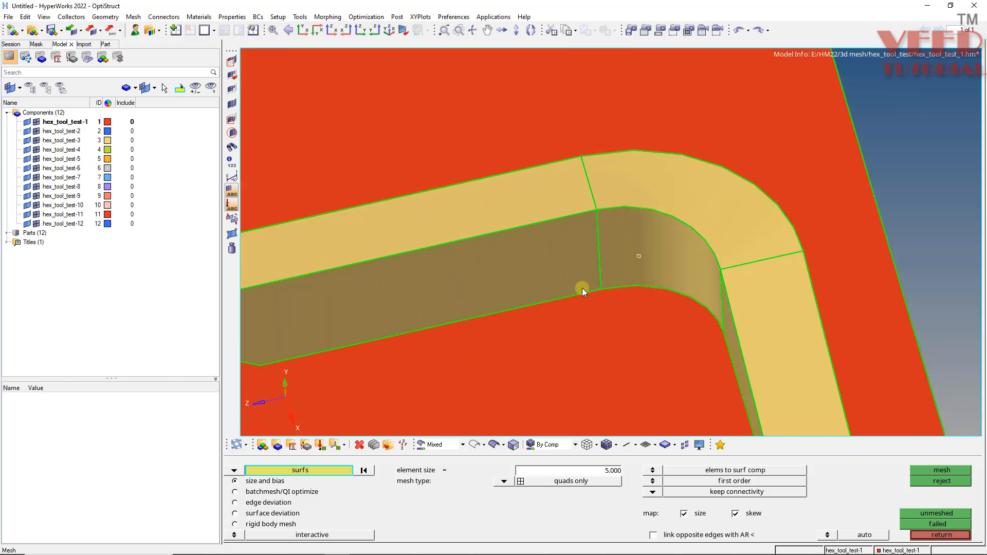
{"action": "mouse_move", "coordinate": [582, 287]}
{"action": "left_mouse_down", "text": "ctrl"}
{"action": "mouse_move", "coordinate": [617, 257]}
{"action": "mouse_move", "coordinate": [623, 280]}
{"action": "mouse_move", "coordinate": [567, 244]}
{"action": "left_mouse_up", "text": "ctrl"}
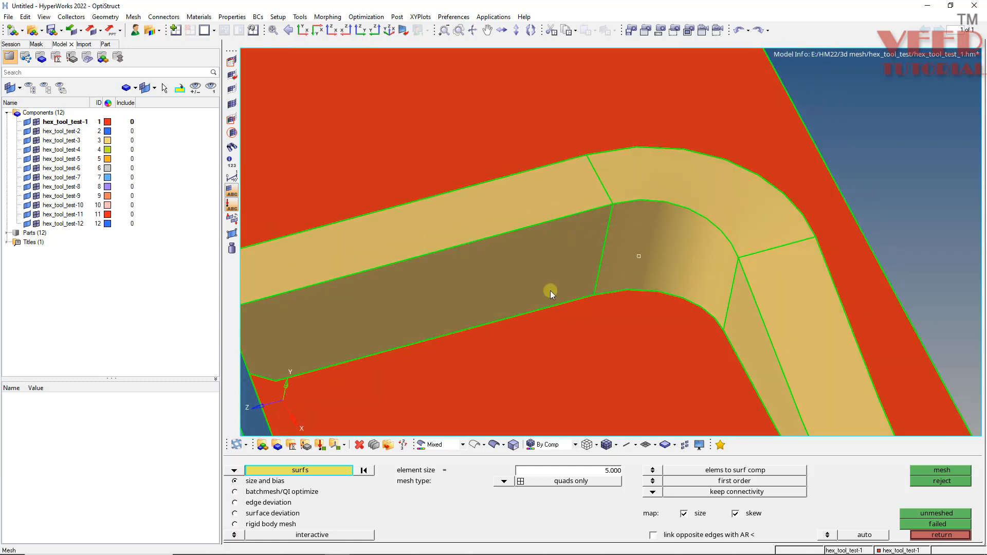
{"action": "scroll", "coordinate": [500, 261], "scroll_direction": "down", "scroll_amount": 3}
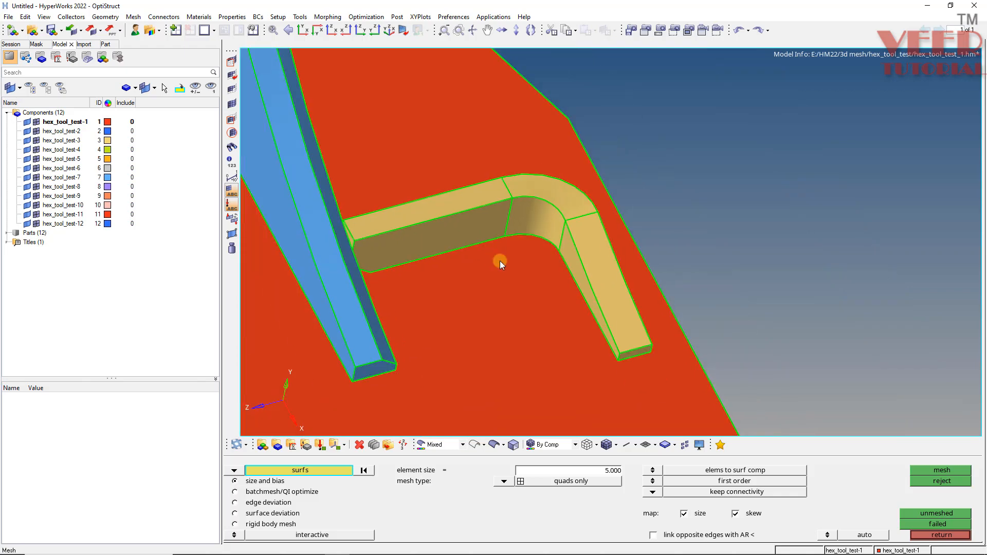
{"action": "mouse_move", "coordinate": [499, 260]}
{"action": "left_mouse_down", "text": "ctrl"}
{"action": "mouse_move", "coordinate": [497, 276]}
{"action": "mouse_move", "coordinate": [485, 257]}
{"action": "left_mouse_up", "text": "ctrl"}
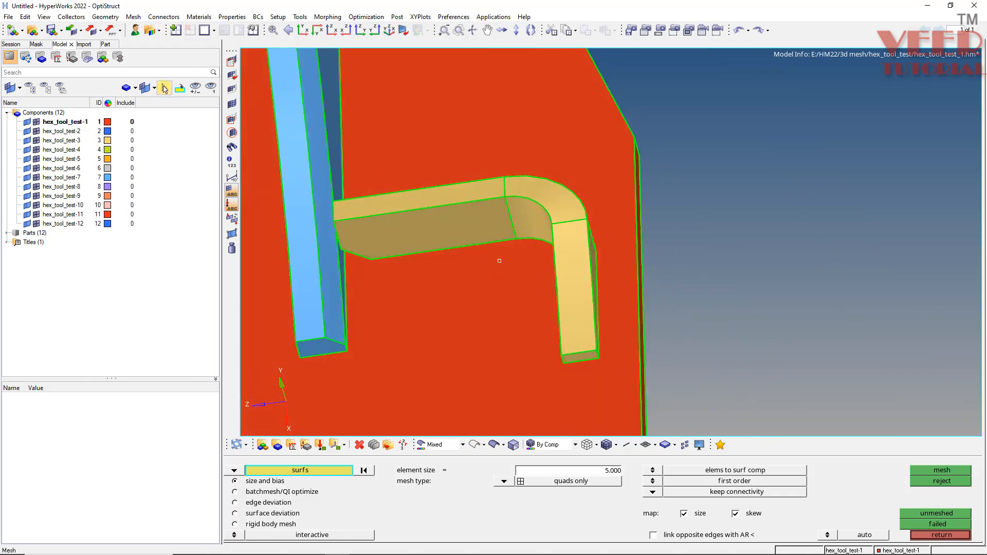
Isolate only the bracket component hex_tool_test-3 and leave the automesh setup.
{"action": "left_click", "coordinate": [165, 89]}
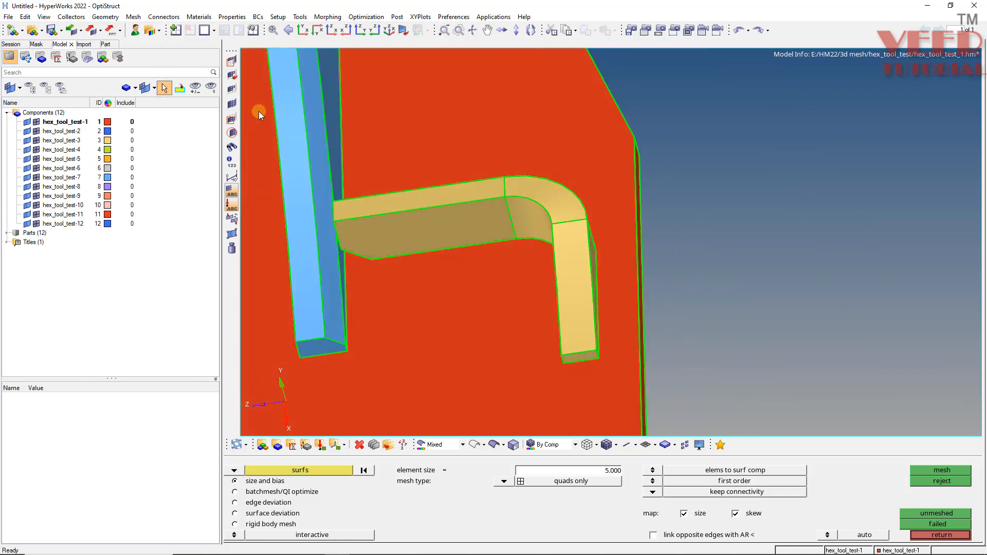
{"action": "left_click", "coordinate": [431, 208]}
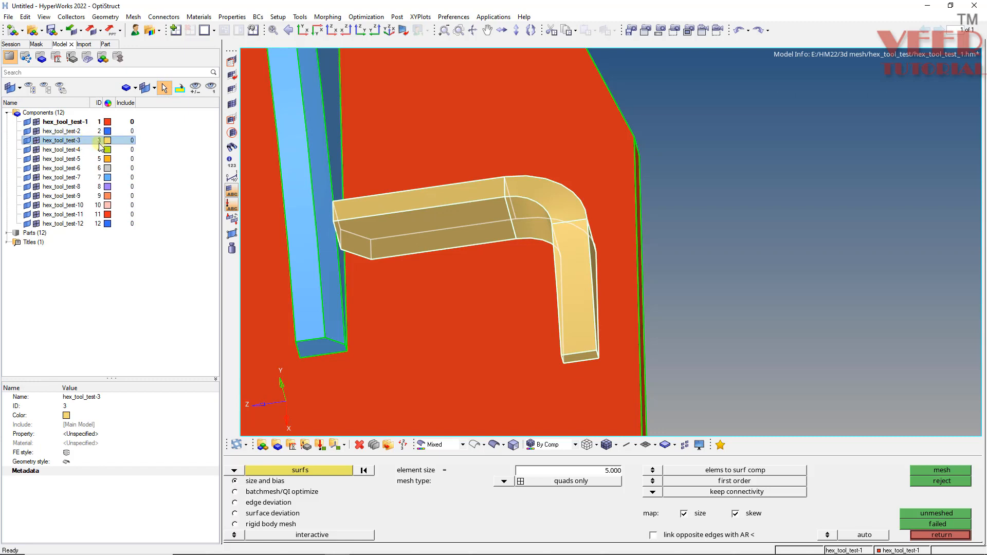
{"action": "right_click", "coordinate": [52, 143]}
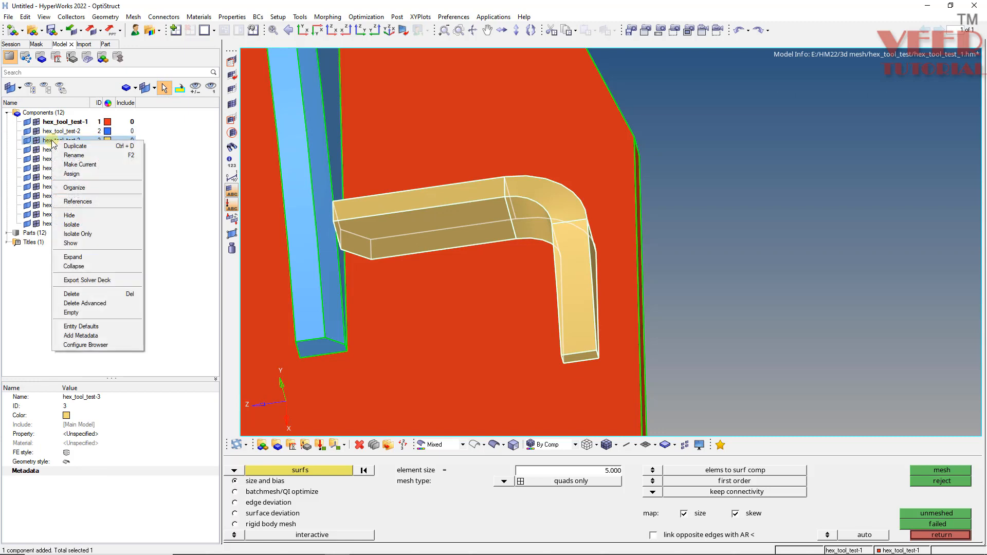
{"action": "left_click", "coordinate": [82, 234]}
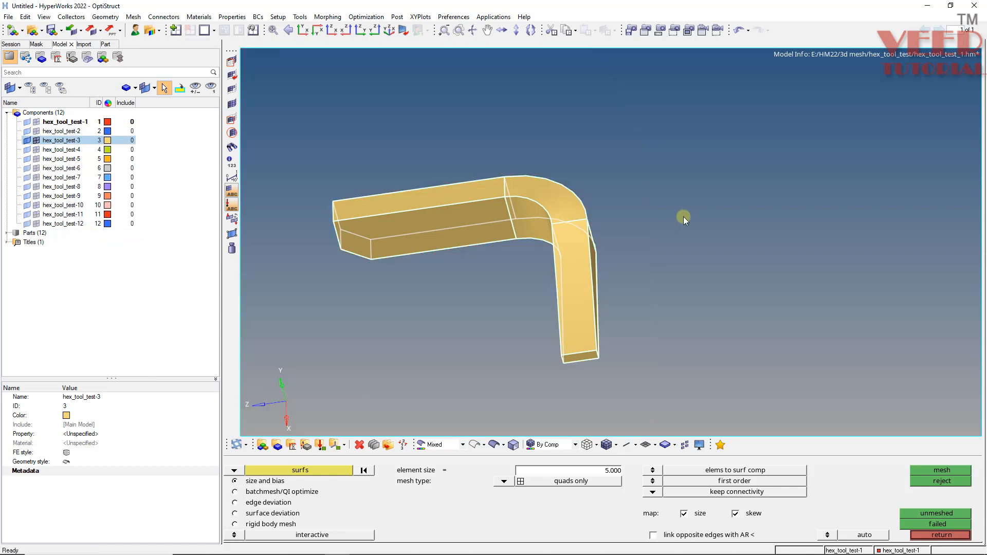
{"action": "key", "text": "Escape"}
{"action": "left_click", "coordinate": [507, 221], "text": "ctrl"}
{"action": "left_click_drag", "start_coordinate": [509, 276], "coordinate": [520, 126], "text": "ctrl"}
{"action": "scroll", "coordinate": [541, 196], "scroll_direction": "up", "scroll_amount": 3, "text": "ctrl"}
{"action": "left_click_drag", "start_coordinate": [541, 197], "coordinate": [492, 184], "text": "ctrl"}
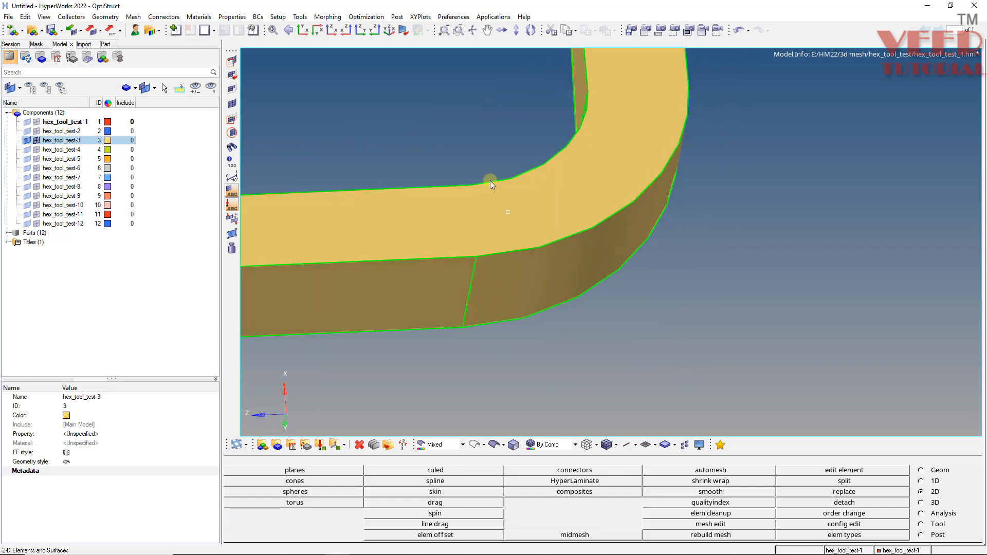
Split the bracket's side faces between opposite nodes at both ends of the curved corner.
{"action": "key", "text": "F11"}
{"action": "left_click", "coordinate": [476, 256]}
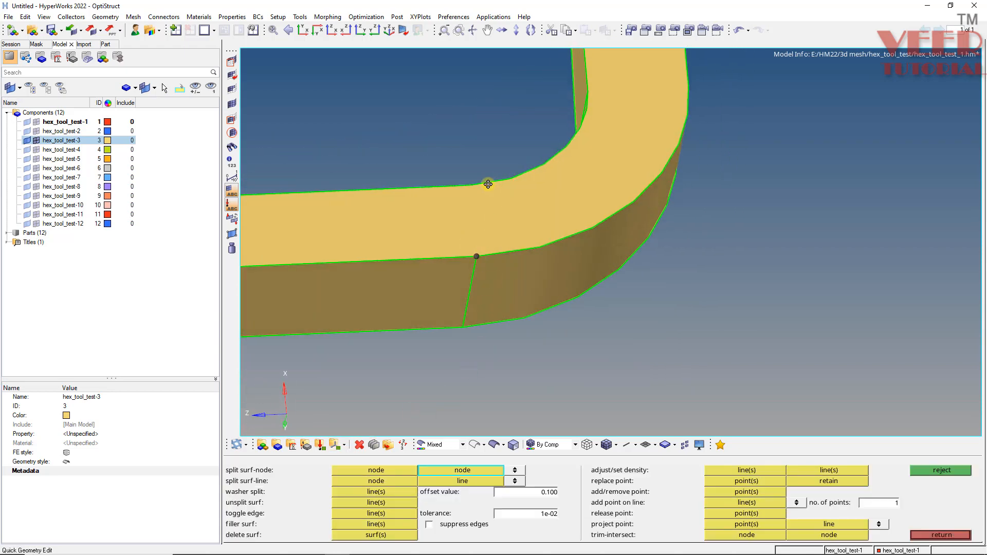
{"action": "left_click_drag", "start_coordinate": [488, 184], "coordinate": [508, 242], "text": "ctrl"}
{"action": "left_click", "coordinate": [469, 194]}
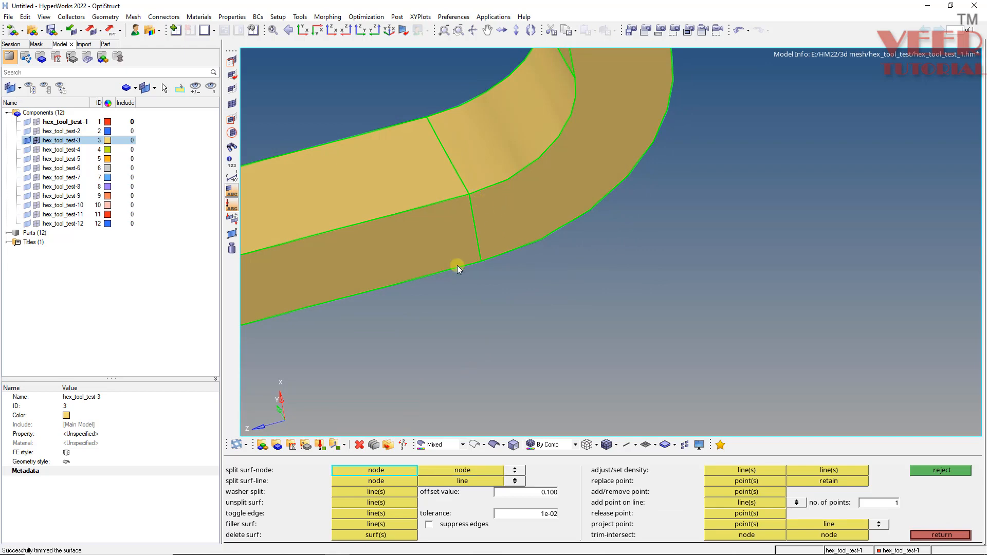
{"action": "left_click_drag", "start_coordinate": [457, 265], "coordinate": [575, 309], "text": "ctrl"}
{"action": "scroll", "coordinate": [574, 309], "scroll_direction": "up", "scroll_amount": 4}
{"action": "left_click", "coordinate": [570, 327]}
{"action": "left_click_drag", "start_coordinate": [523, 267], "coordinate": [548, 234], "text": "ctrl"}
{"action": "left_click", "coordinate": [552, 223]}
{"action": "scroll", "coordinate": [571, 250], "scroll_direction": "down", "scroll_amount": 7}
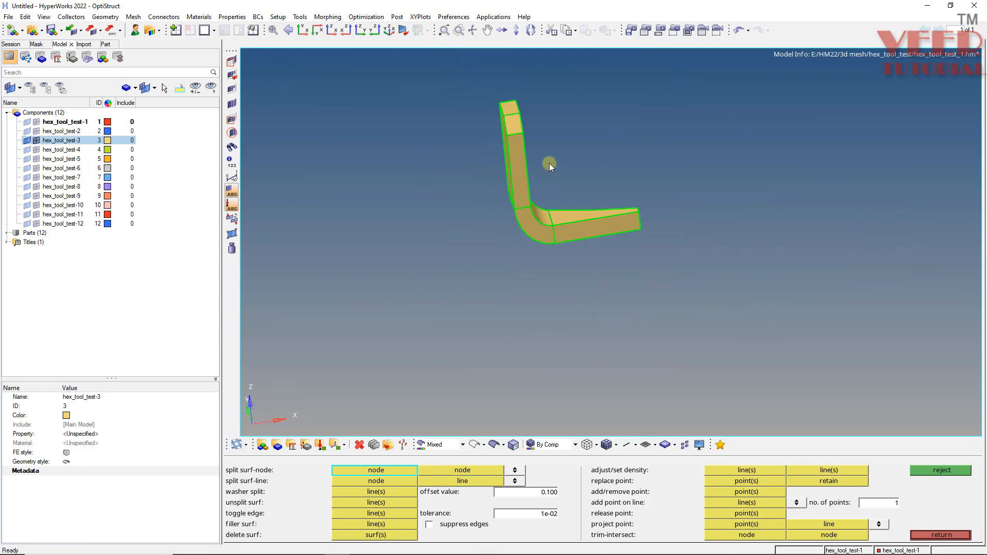
Split the inner face of the chamfered leg from the chamfer corner node to the opposite long edge.
{"action": "left_click_drag", "start_coordinate": [550, 162], "coordinate": [494, 242], "text": "ctrl"}
{"action": "scroll", "coordinate": [493, 242], "scroll_direction": "up", "scroll_amount": 6}
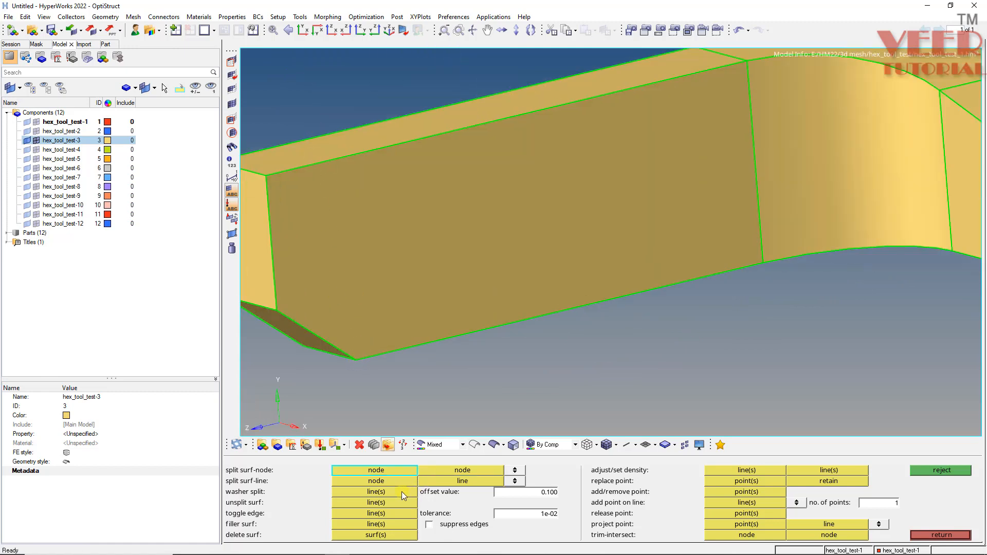
{"action": "left_click", "coordinate": [384, 481]}
{"action": "scroll", "coordinate": [358, 364], "scroll_direction": "down", "scroll_amount": 3}
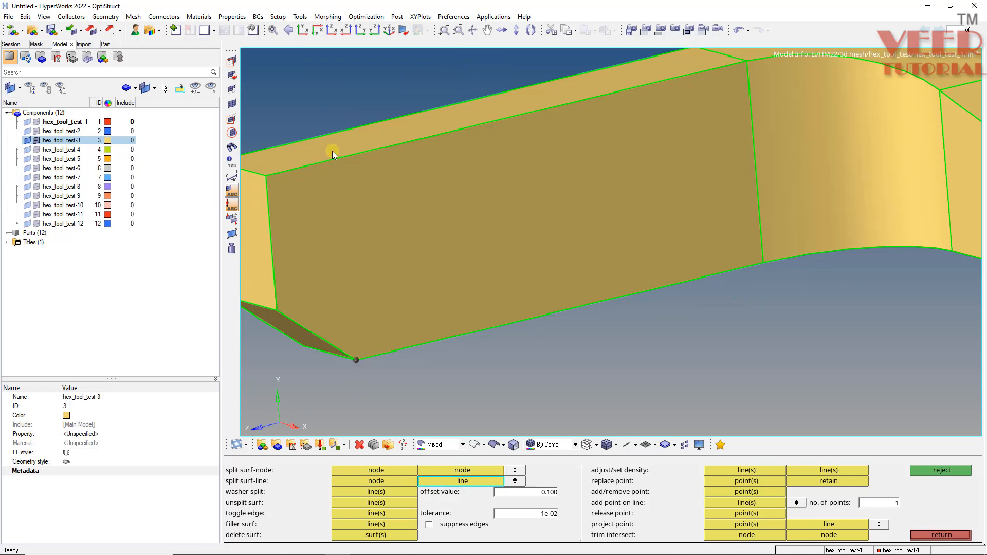
{"action": "scroll", "coordinate": [351, 302], "scroll_direction": "down", "scroll_amount": 4}
{"action": "left_click_drag", "start_coordinate": [395, 277], "coordinate": [412, 302], "text": "ctrl"}
Automesh both inner surfaces of the chamfered leg with quads only at element size 5, and display the elements shaded with mesh lines.
{"action": "key", "text": "F12"}
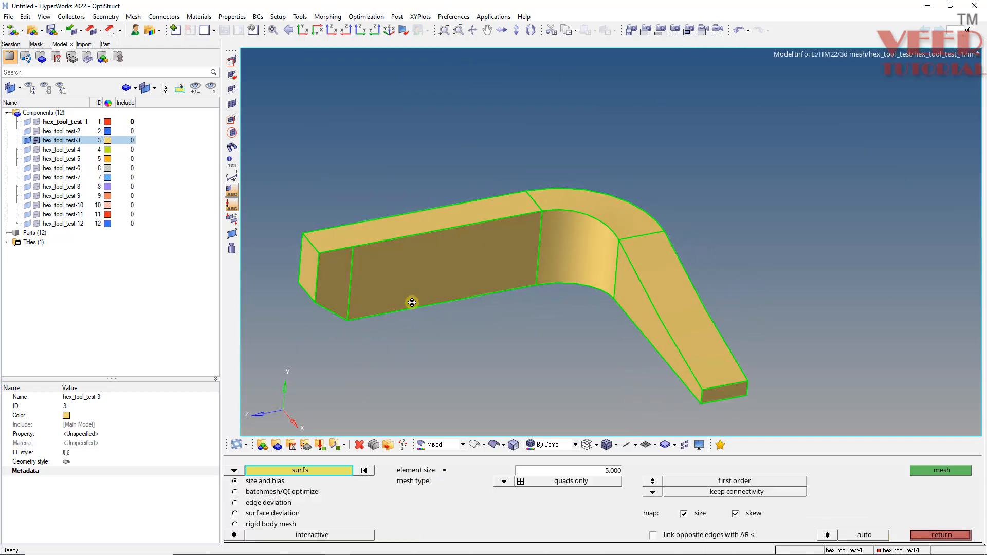
{"action": "left_click", "coordinate": [386, 287]}
{"action": "left_click", "coordinate": [329, 279]}
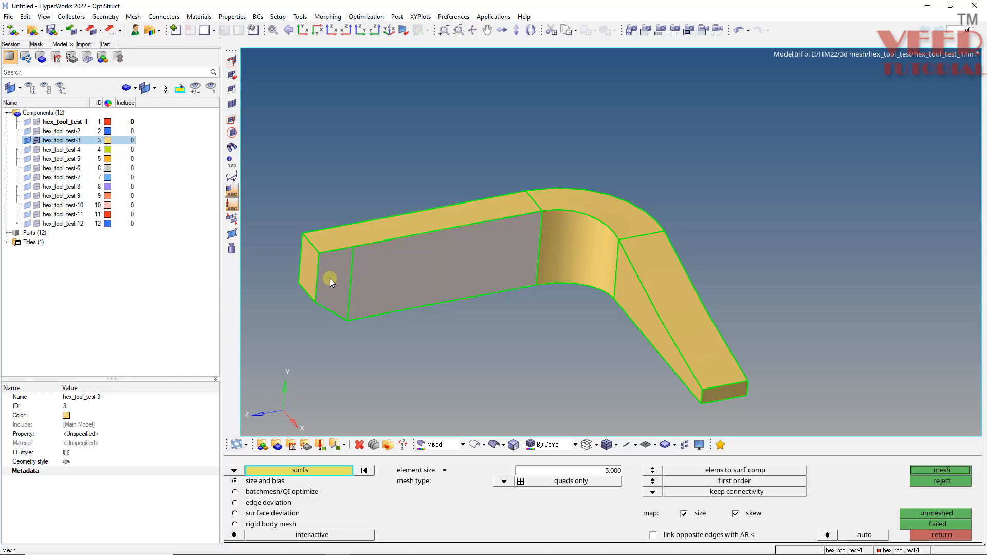
{"action": "middle_click", "coordinate": [354, 286]}
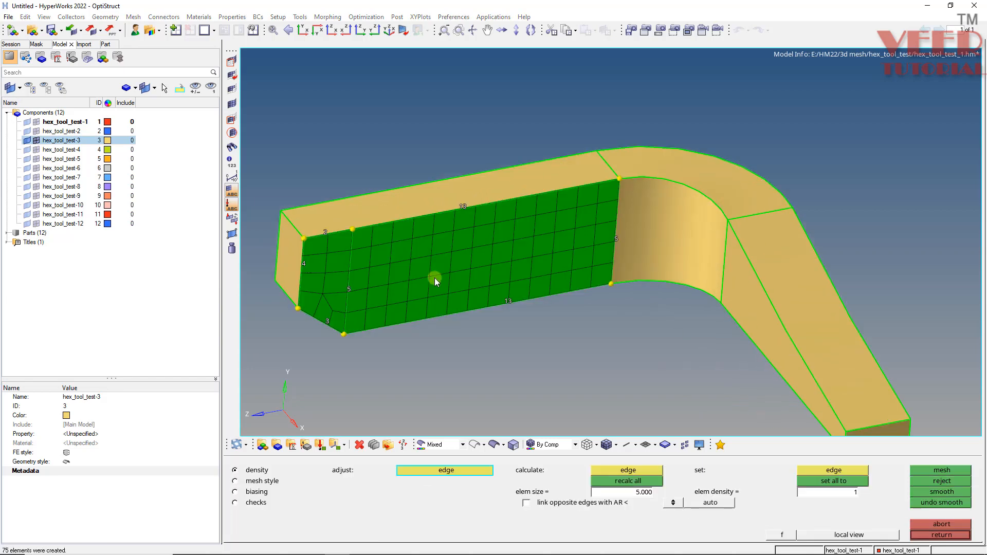
{"action": "left_click_drag", "start_coordinate": [373, 291], "coordinate": [409, 275], "text": "ctrl"}
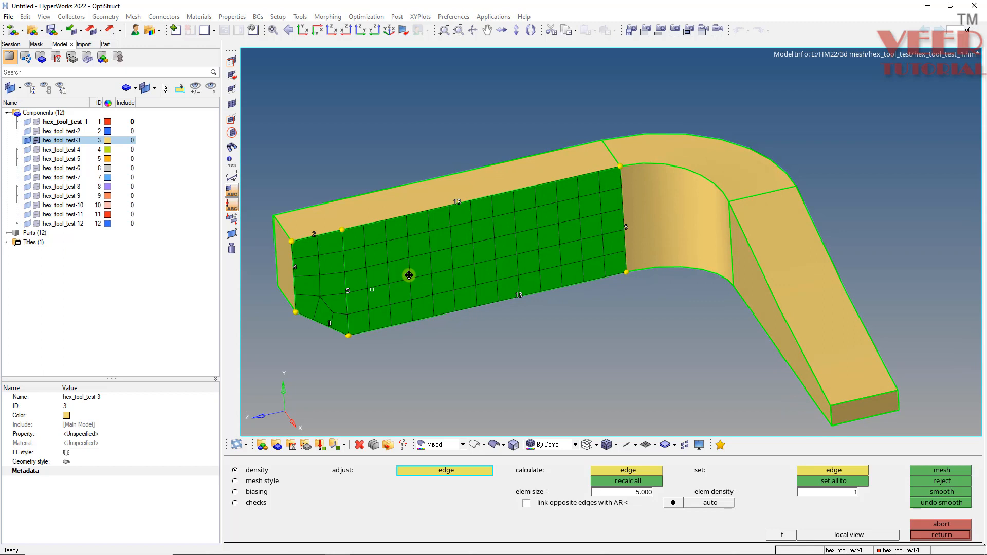
{"action": "middle_click", "coordinate": [409, 275]}
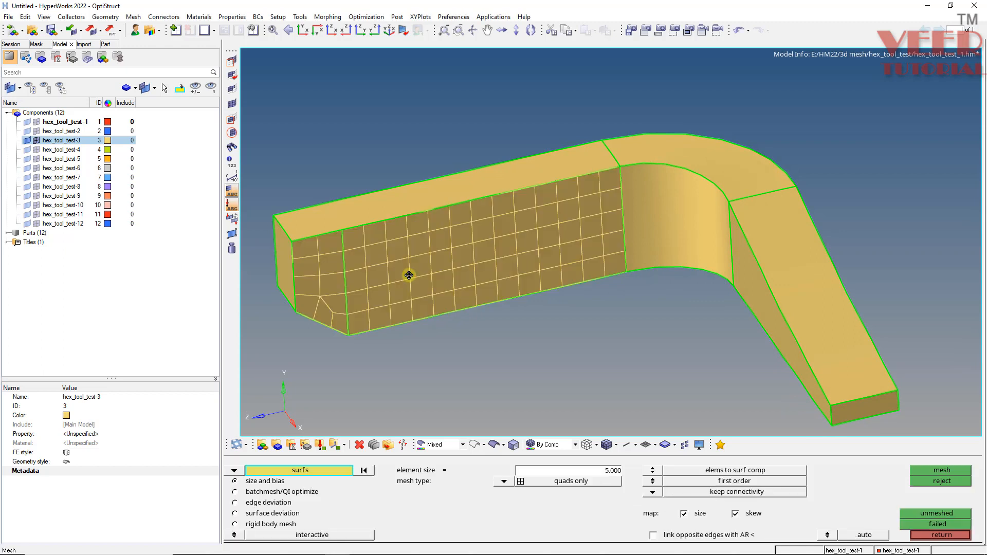
{"action": "left_click", "coordinate": [609, 445]}
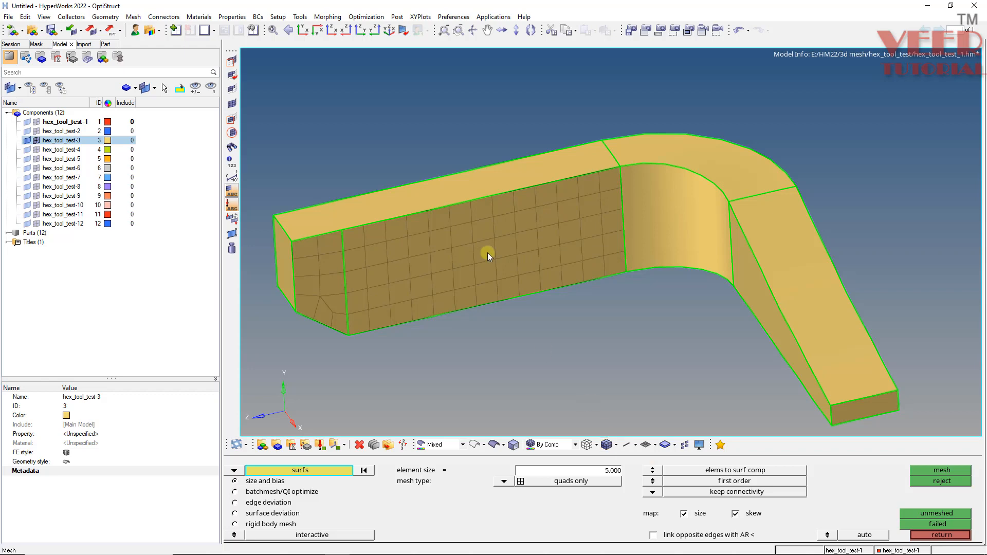
{"action": "mouse_move", "coordinate": [495, 259]}
{"action": "left_mouse_down", "text": "ctrl"}
{"action": "mouse_move", "coordinate": [512, 229]}
{"action": "mouse_move", "coordinate": [562, 356]}
{"action": "mouse_move", "coordinate": [509, 202]}
{"action": "left_mouse_up", "text": "ctrl"}
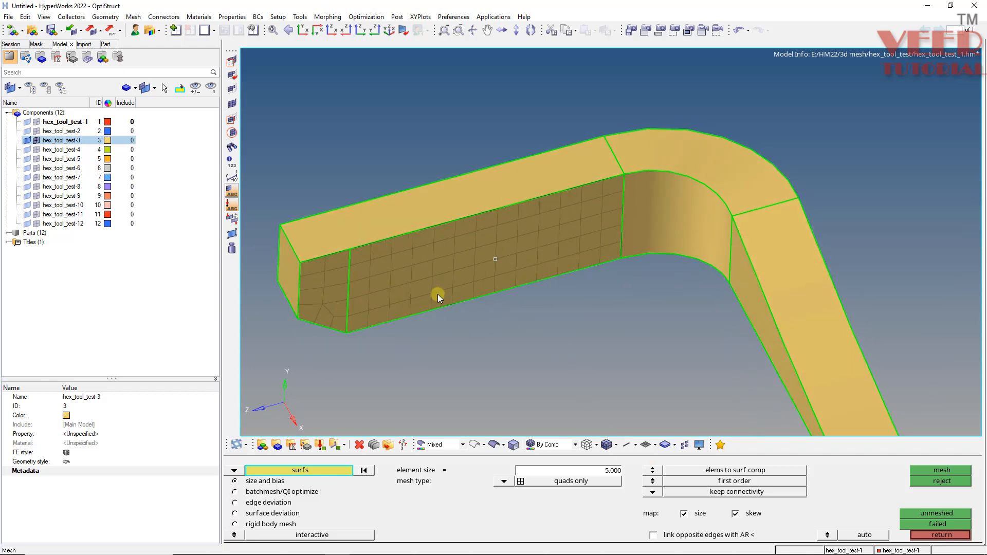
Start a general solid map with source geometry set to none and select all quads on the leg's inner face as elements to drag.
{"action": "key", "text": "ctrl+F12"}
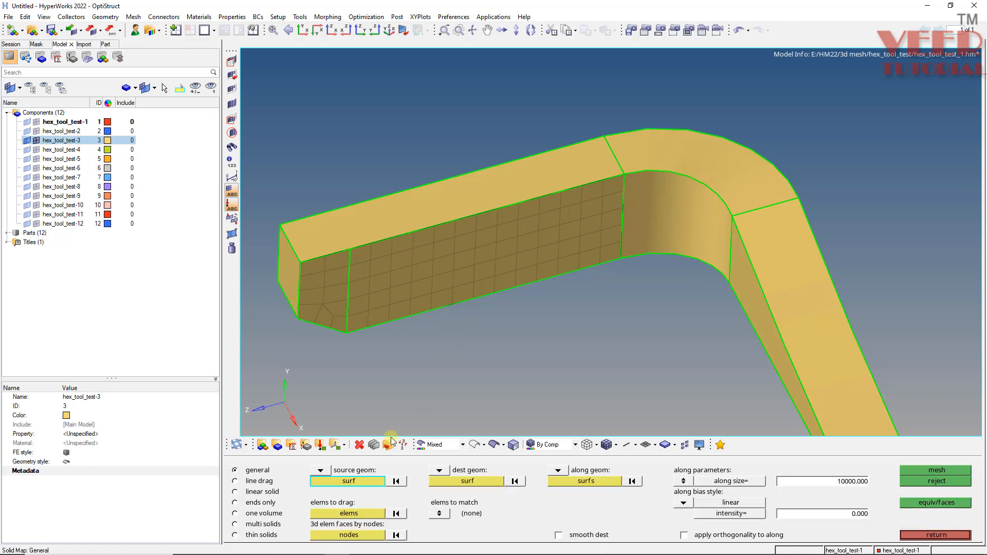
{"action": "left_click", "coordinate": [319, 470]}
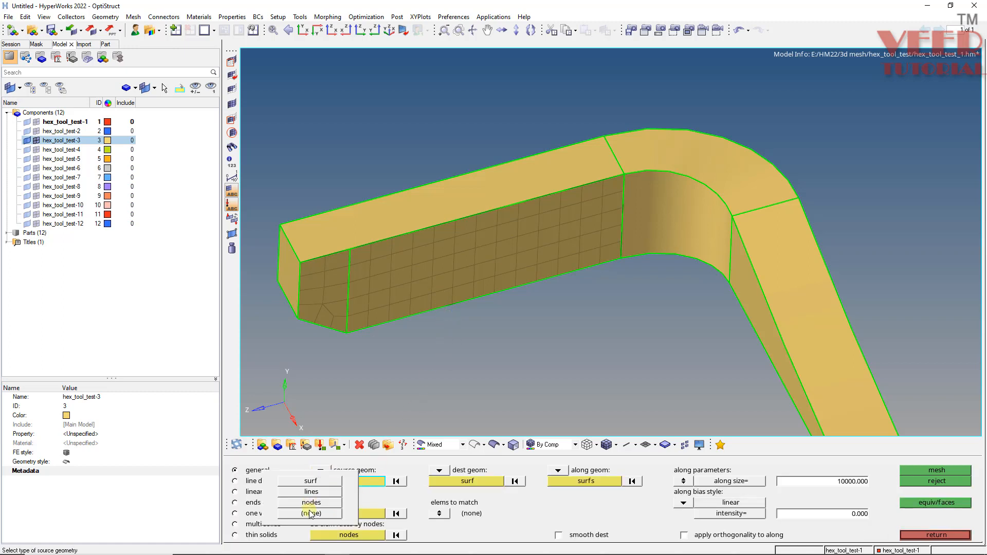
{"action": "left_click", "coordinate": [302, 507]}
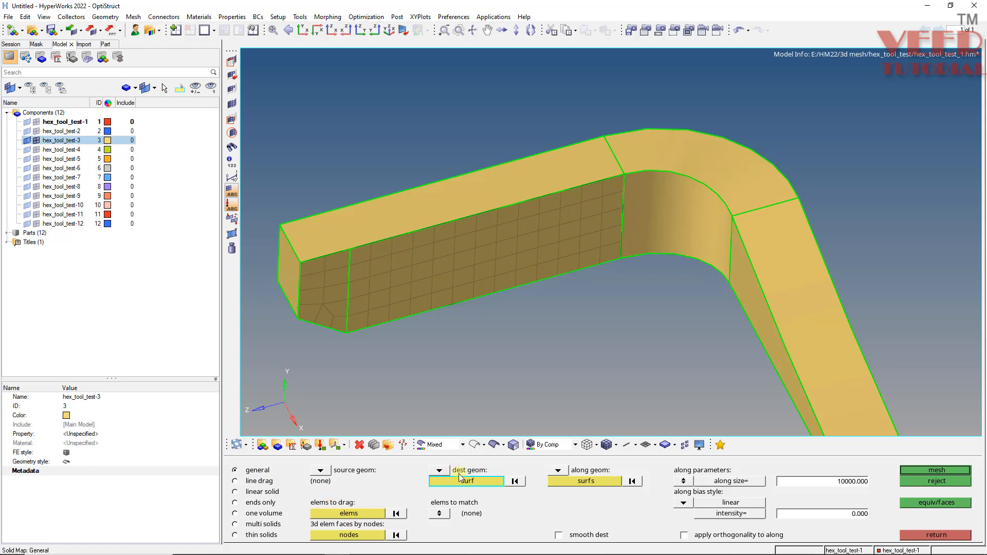
{"action": "left_click", "coordinate": [360, 514]}
{"action": "left_click", "coordinate": [365, 284]}
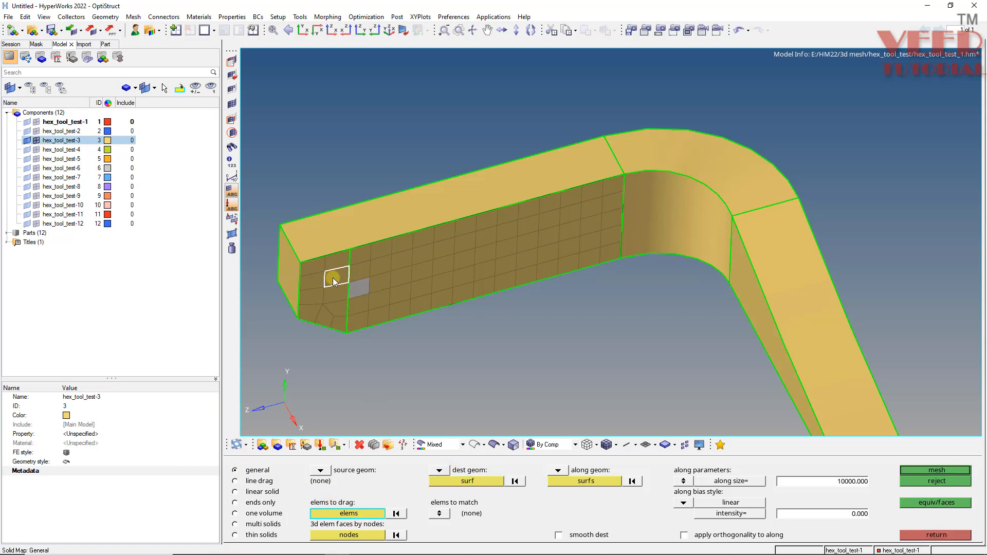
{"action": "left_click", "coordinate": [334, 278]}
{"action": "left_click", "coordinate": [655, 528]}
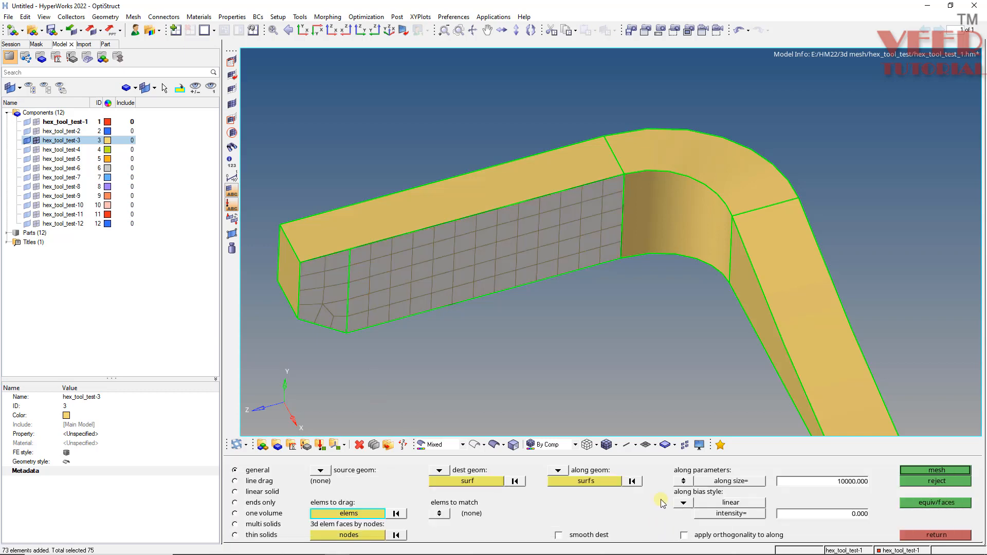
Pick the chamfered leg's outer face as the solid map destination surface.
{"action": "left_click", "coordinate": [464, 483]}
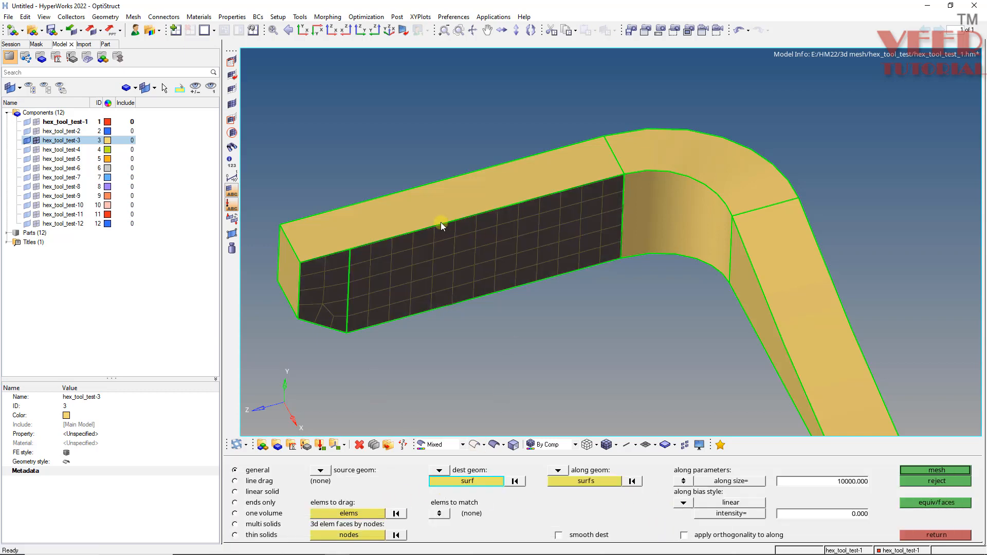
{"action": "left_click_drag", "start_coordinate": [440, 222], "coordinate": [319, 187], "text": "ctrl"}
{"action": "left_click", "coordinate": [382, 202]}
{"action": "left_click_drag", "start_coordinate": [402, 237], "coordinate": [311, 140], "text": "ctrl"}
Set the along geometry to mixed, pick the short edges across the leg's thickness as lines, and generate the solid mesh.
{"action": "left_click", "coordinate": [558, 471]}
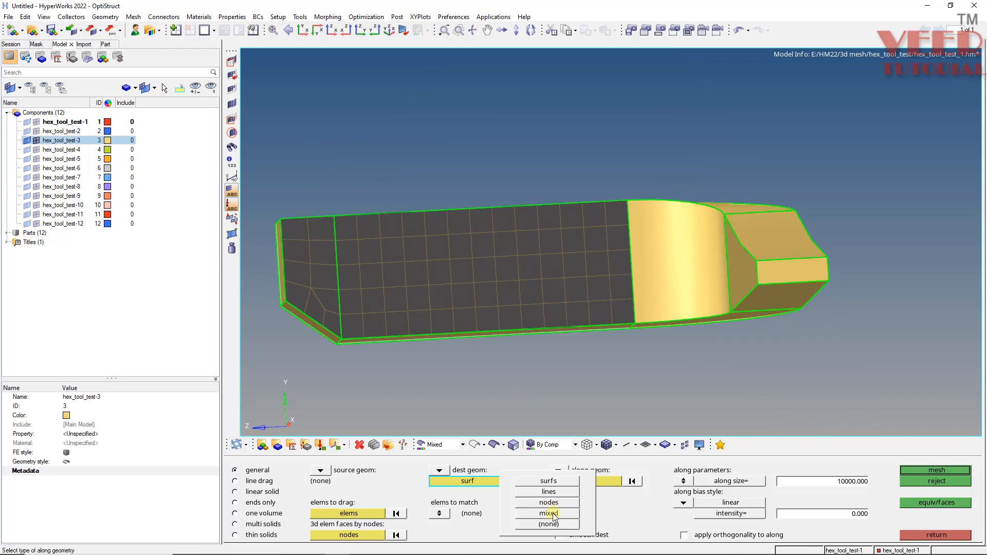
{"action": "left_click", "coordinate": [585, 503]}
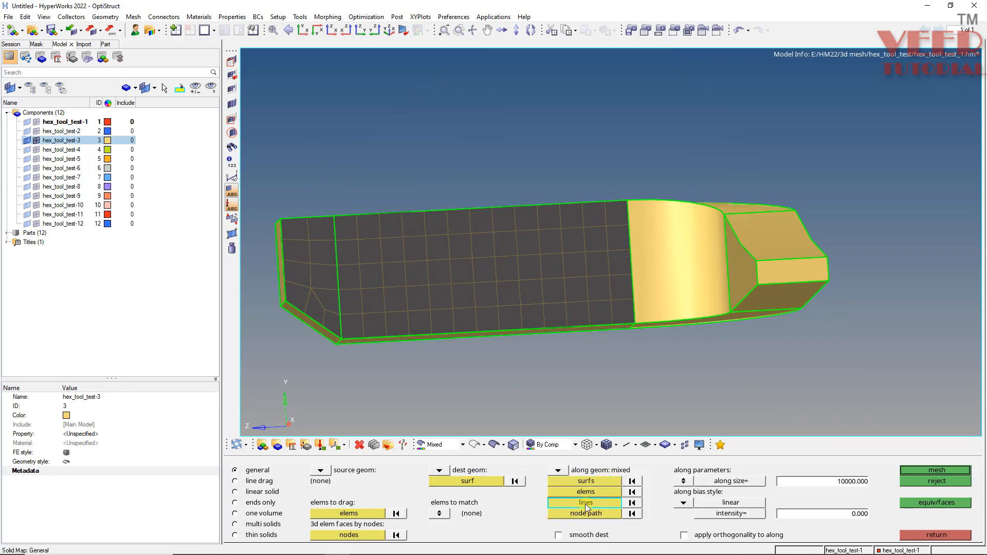
{"action": "left_click_drag", "start_coordinate": [443, 196], "coordinate": [326, 231], "text": "ctrl"}
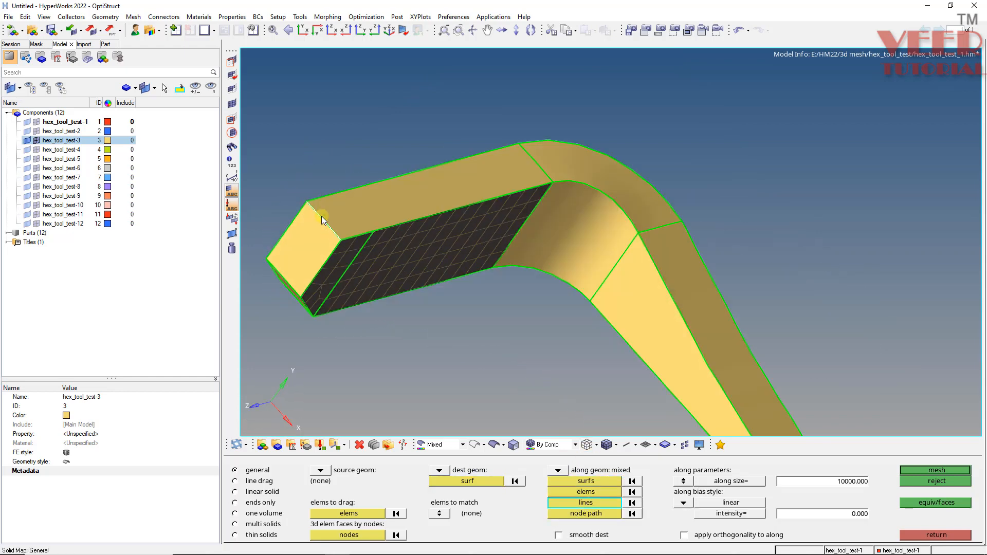
{"action": "left_click", "coordinate": [537, 161]}
{"action": "left_click_drag", "start_coordinate": [449, 366], "coordinate": [394, 294], "text": "ctrl"}
{"action": "scroll", "coordinate": [344, 201], "scroll_direction": "down", "scroll_amount": 3}
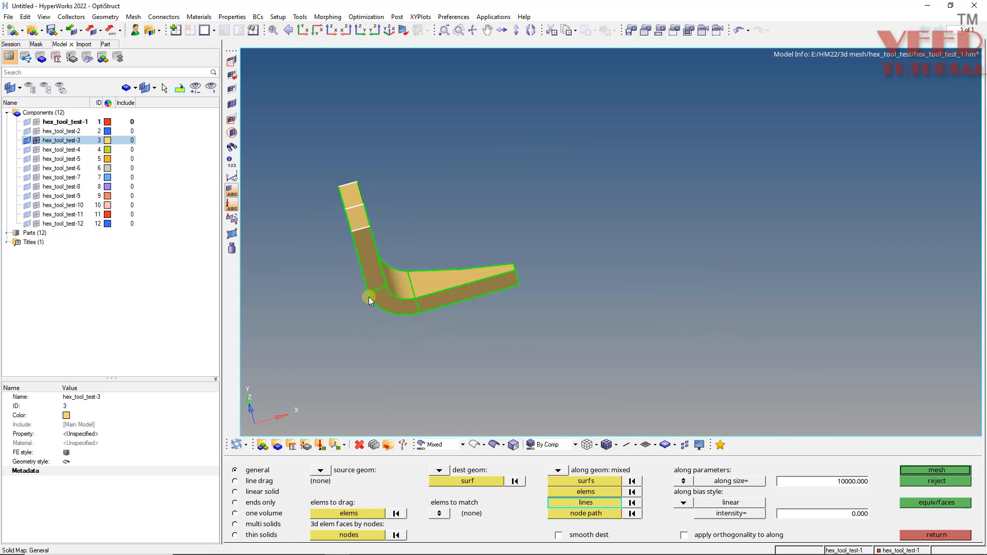
{"action": "scroll", "coordinate": [386, 275], "scroll_direction": "up", "scroll_amount": 3}
{"action": "left_click_drag", "start_coordinate": [430, 251], "coordinate": [342, 288], "text": "ctrl"}
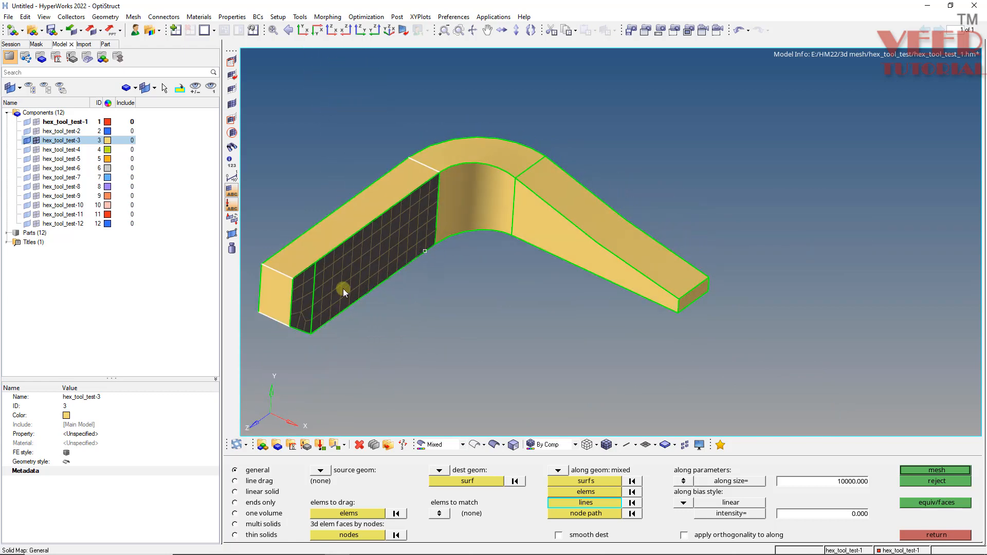
{"action": "left_click", "coordinate": [931, 471]}
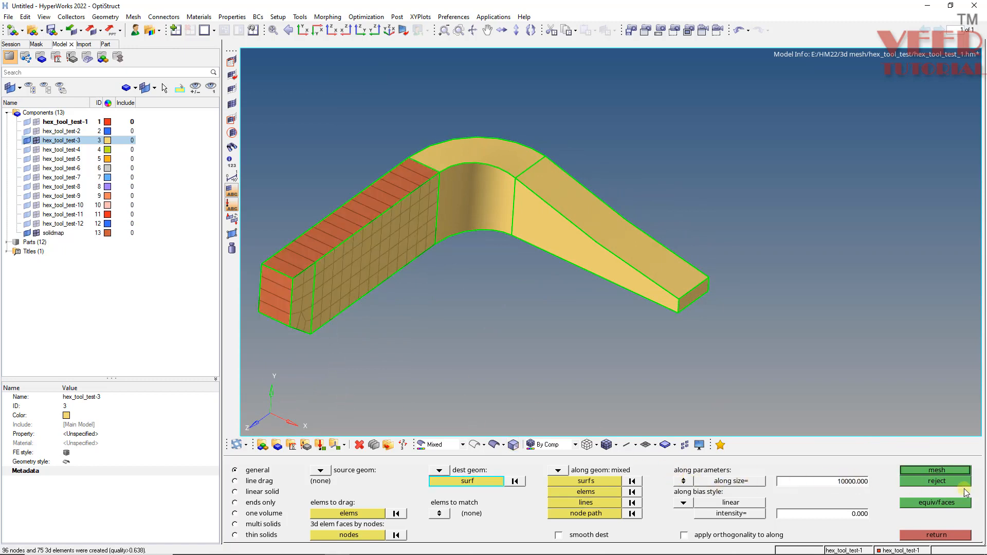
Reject the generated solid mesh, set the along size to 5, and try to mesh again.
{"action": "left_click", "coordinate": [942, 480]}
{"action": "left_click", "coordinate": [847, 483]}
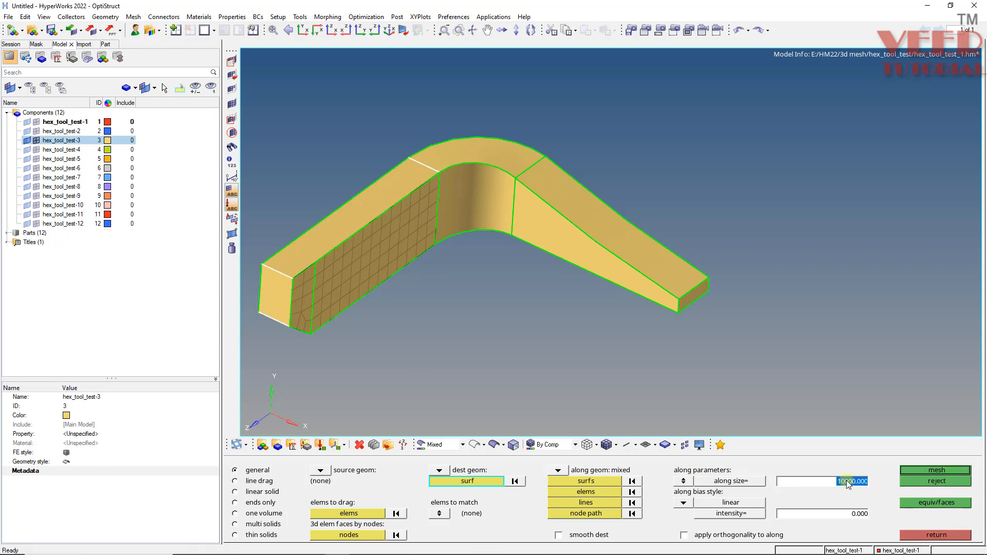
{"action": "type", "text": "5"}
{"action": "key", "text": "Return"}
{"action": "left_click", "coordinate": [931, 469]}
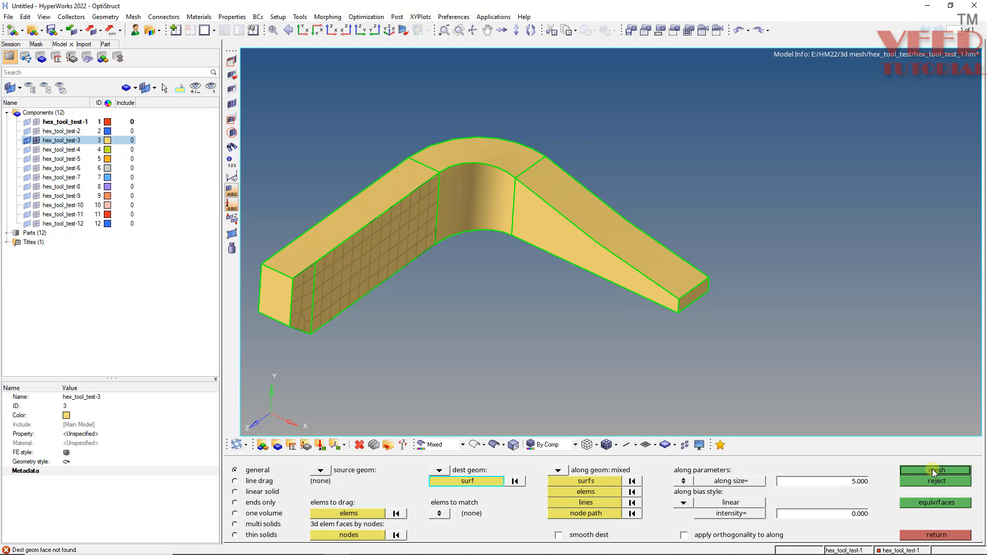
Reselect the inner-face quads as elements to drag and the leg's outer face as the destination surface.
{"action": "left_click", "coordinate": [366, 513]}
{"action": "left_click", "coordinate": [479, 479]}
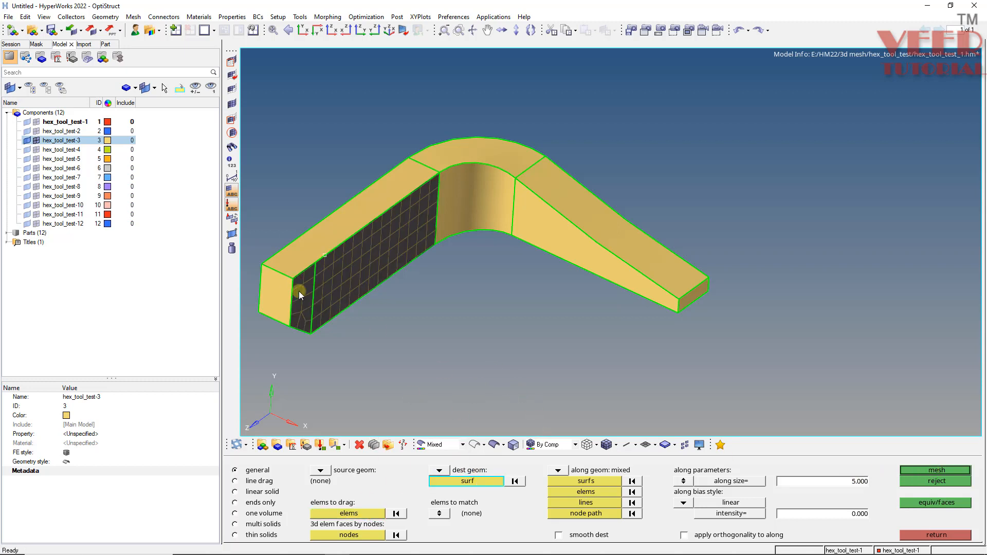
{"action": "left_click_drag", "start_coordinate": [298, 291], "coordinate": [428, 307], "text": "ctrl"}
{"action": "left_click", "coordinate": [278, 265]}
{"action": "scroll", "coordinate": [485, 377], "scroll_direction": "down", "scroll_amount": 3, "text": "ctrl"}
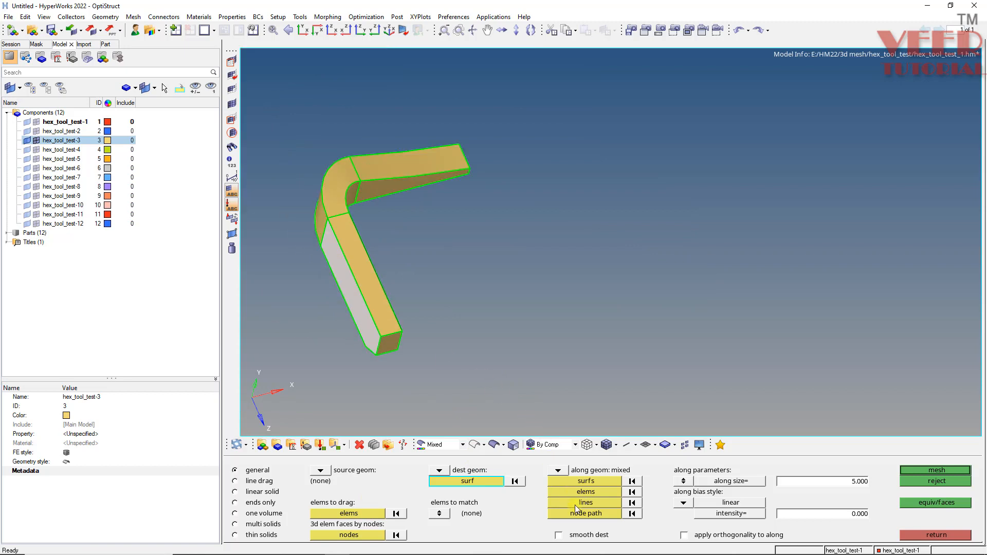
Pick the short thickness edges of the leg as along lines, generate the solid mesh, and select the solidmap component.
{"action": "left_click", "coordinate": [575, 505]}
{"action": "left_click_drag", "start_coordinate": [392, 387], "coordinate": [270, 348], "text": "ctrl"}
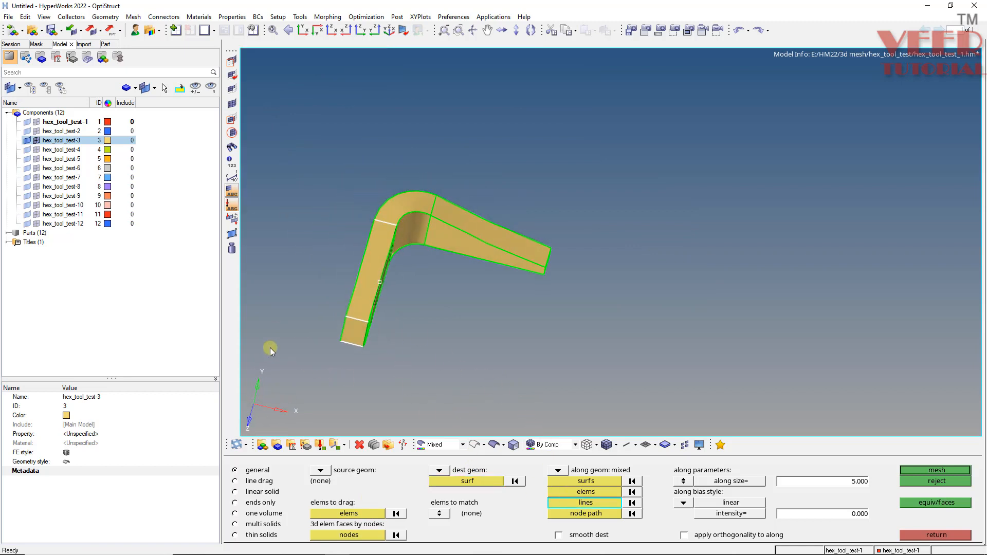
{"action": "left_click", "coordinate": [924, 469]}
{"action": "scroll", "coordinate": [358, 307], "scroll_direction": "up", "scroll_amount": 4, "text": "ctrl"}
{"action": "left_click", "coordinate": [363, 319], "text": "ctrl"}
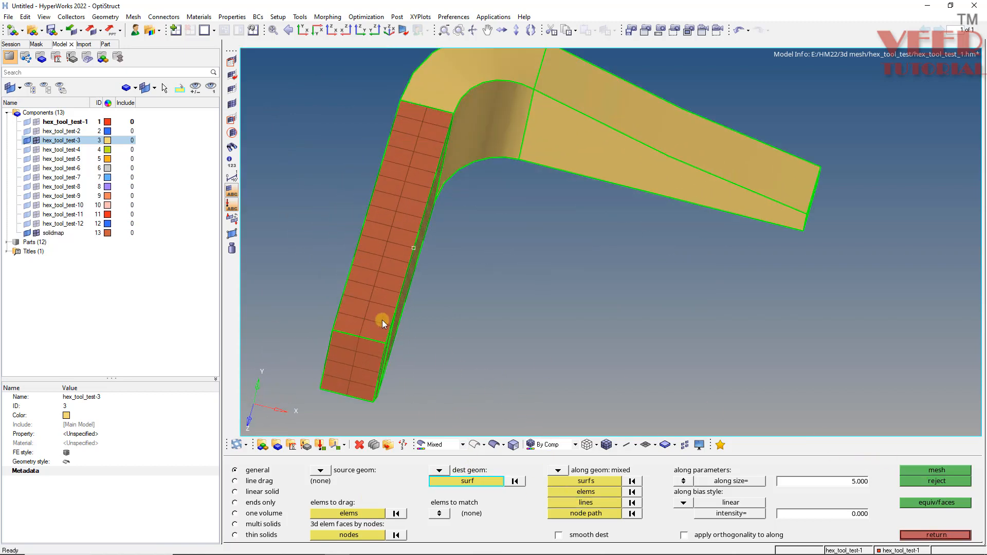
{"action": "left_click_drag", "start_coordinate": [451, 376], "coordinate": [456, 316], "text": "ctrl"}
{"action": "left_click", "coordinate": [68, 234]}
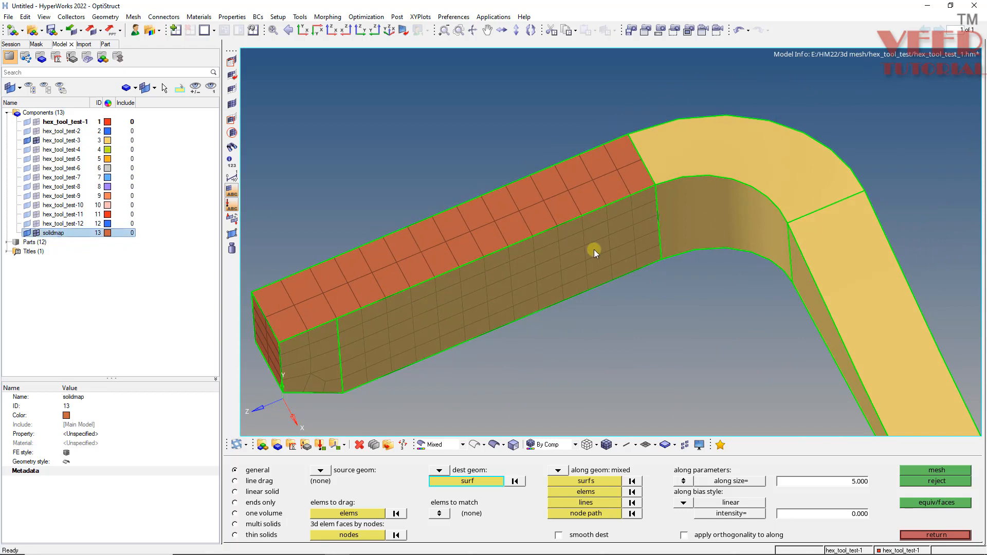
Automesh the inner curved surface of the bracket's corner with quads only at element size 5.
{"action": "scroll", "coordinate": [595, 252], "scroll_direction": "up", "scroll_amount": 5}
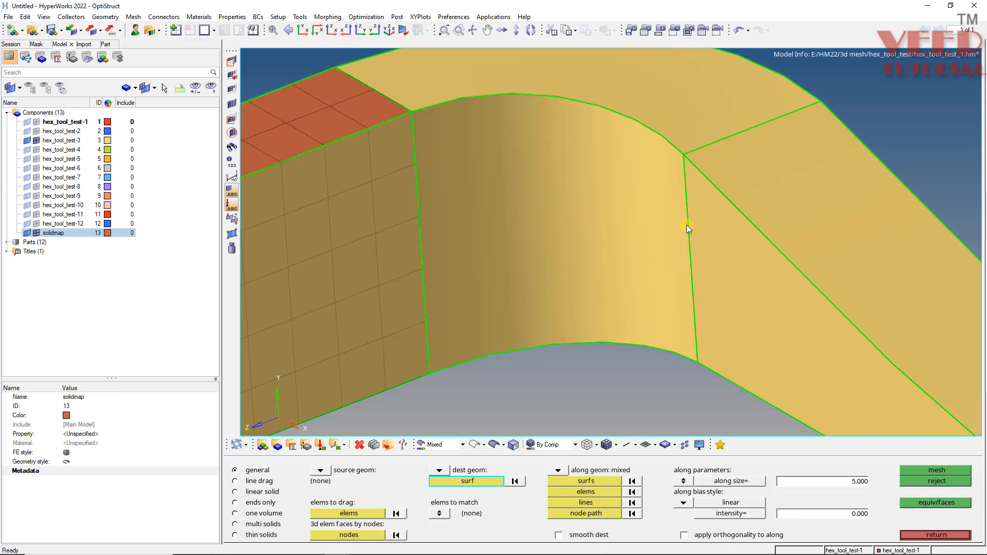
{"action": "key", "text": "F12"}
{"action": "scroll", "coordinate": [529, 242], "scroll_direction": "up", "scroll_amount": 2}
{"action": "left_click", "coordinate": [528, 243]}
{"action": "middle_click", "coordinate": [529, 242]}
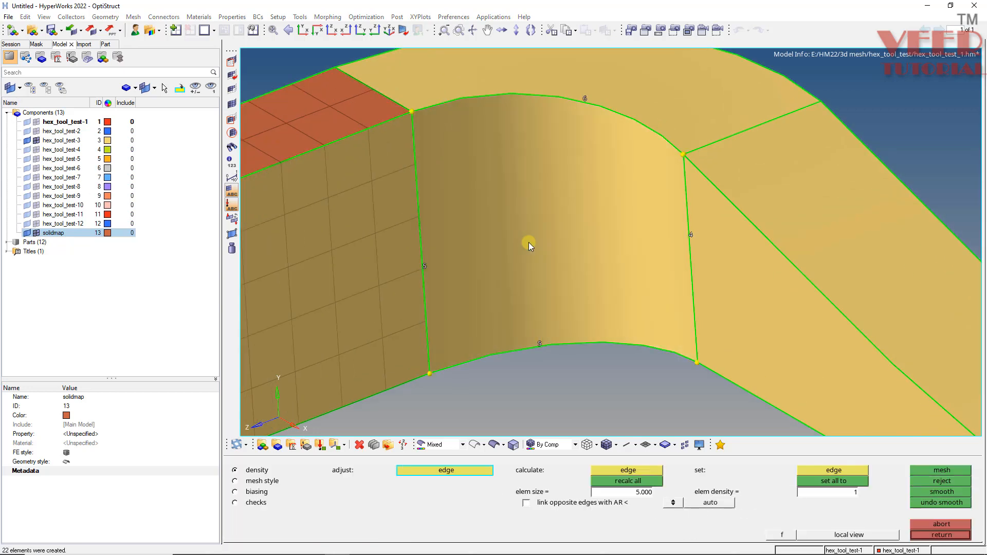
Adjust the curved surface's edge densities to 6 on the lower arc and 5 on the edge toward the tapered leg.
{"action": "scroll", "coordinate": [523, 259], "scroll_direction": "down", "scroll_amount": 2}
{"action": "mouse_move", "coordinate": [523, 259]}
{"action": "left_mouse_down", "text": "ctrl"}
{"action": "mouse_move", "coordinate": [565, 306]}
{"action": "mouse_move", "coordinate": [537, 311]}
{"action": "left_mouse_up", "text": "ctrl"}
{"action": "left_click", "coordinate": [523, 301]}
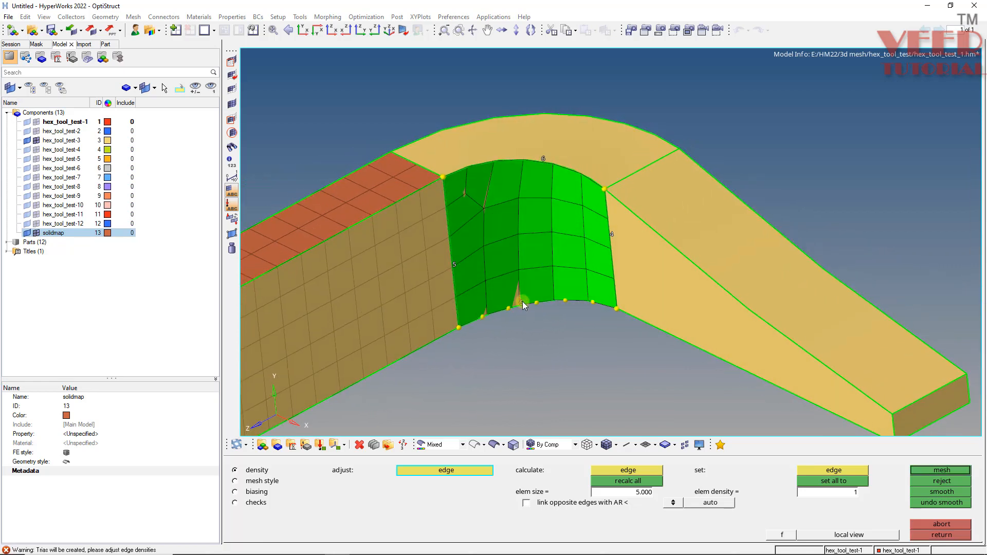
{"action": "left_click", "coordinate": [610, 236]}
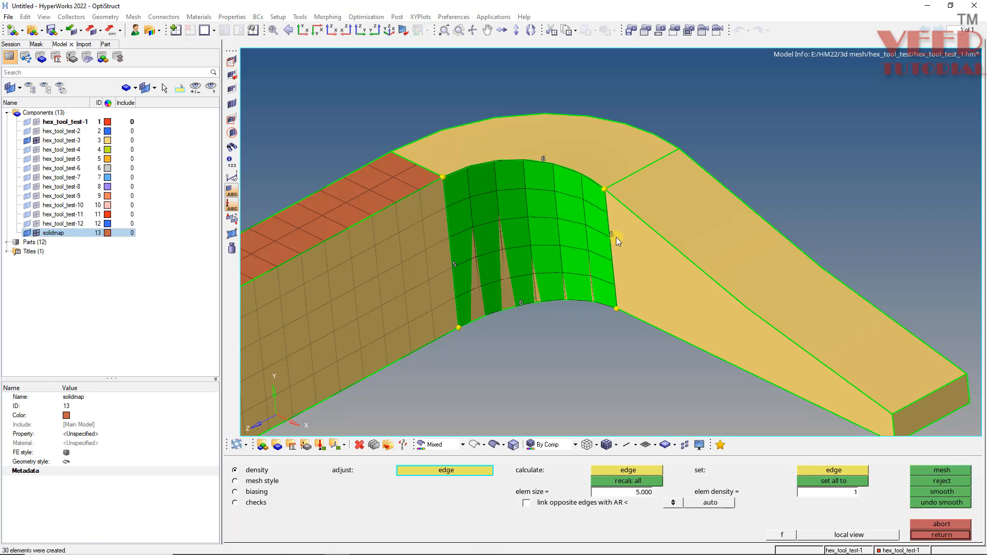
Accept the corner surface's mesh and find the faces of the solidmap component.
{"action": "middle_click", "coordinate": [582, 242]}
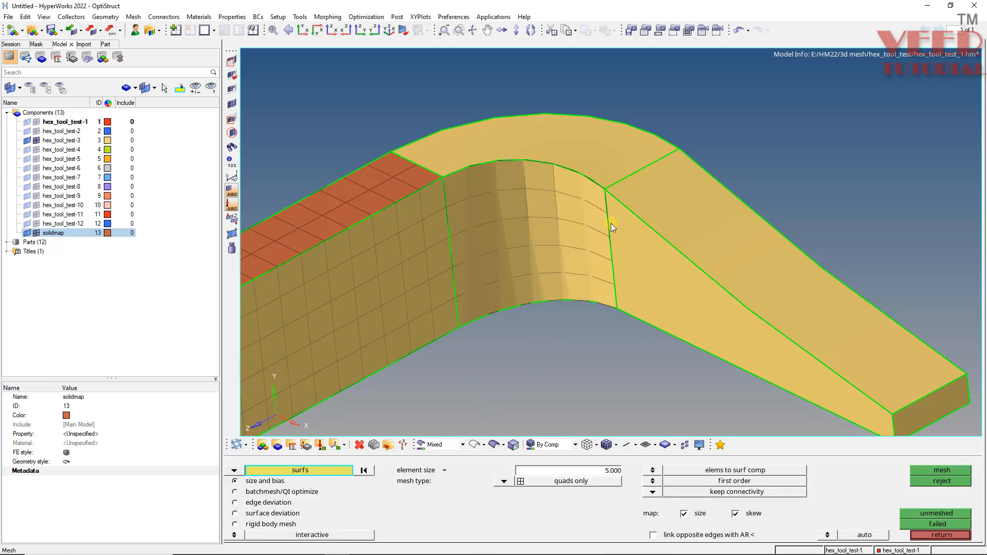
{"action": "mouse_move", "coordinate": [611, 226]}
{"action": "left_mouse_down", "text": "ctrl"}
{"action": "mouse_move", "coordinate": [465, 344]}
{"action": "mouse_move", "coordinate": [514, 125]}
{"action": "mouse_move", "coordinate": [600, 189]}
{"action": "mouse_move", "coordinate": [482, 225]}
{"action": "mouse_move", "coordinate": [521, 225]}
{"action": "mouse_move", "coordinate": [538, 189]}
{"action": "mouse_move", "coordinate": [463, 286]}
{"action": "mouse_move", "coordinate": [500, 280]}
{"action": "mouse_move", "coordinate": [516, 295]}
{"action": "mouse_move", "coordinate": [625, 271]}
{"action": "mouse_move", "coordinate": [486, 287]}
{"action": "mouse_move", "coordinate": [511, 307]}
{"action": "mouse_move", "coordinate": [473, 275]}
{"action": "left_mouse_up", "text": "ctrl"}
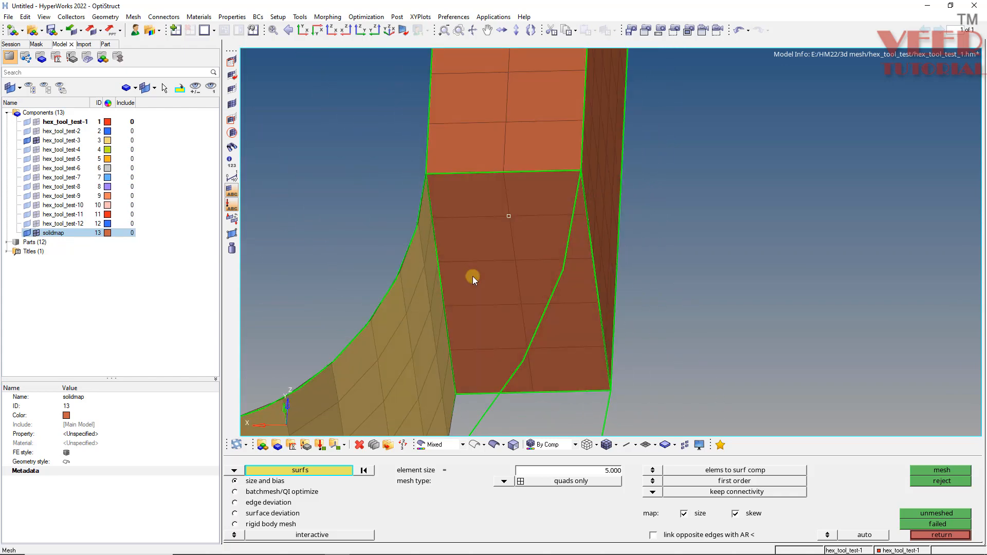
{"action": "key", "text": "shift+F3"}
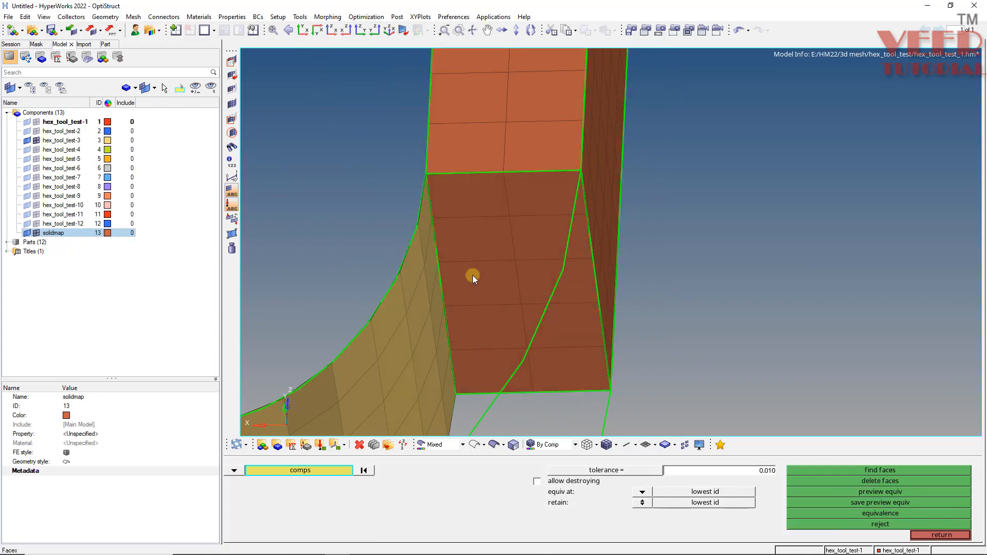
{"action": "middle_click", "coordinate": [514, 261]}
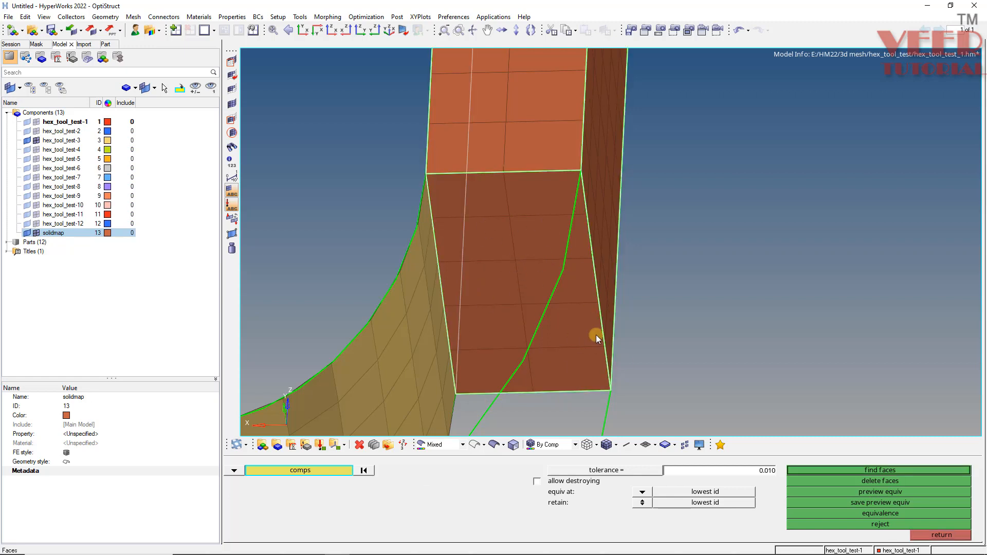
{"action": "left_click", "coordinate": [879, 468]}
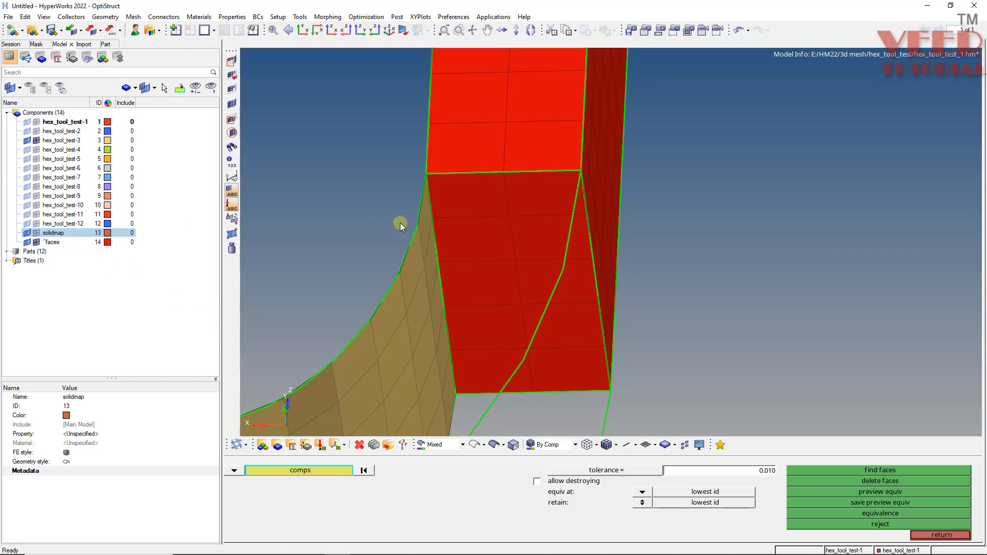
Set the edge-check tolerance to 0.1 and preview the coincident nodes between the solid's faces and the corner's surface mesh.
{"action": "mouse_move", "coordinate": [400, 223]}
{"action": "left_mouse_down", "text": "ctrl"}
{"action": "mouse_move", "coordinate": [434, 223]}
{"action": "mouse_move", "coordinate": [390, 345]}
{"action": "mouse_move", "coordinate": [850, 235]}
{"action": "mouse_move", "coordinate": [480, 224]}
{"action": "mouse_move", "coordinate": [503, 213]}
{"action": "mouse_move", "coordinate": [385, 207]}
{"action": "mouse_move", "coordinate": [483, 233]}
{"action": "mouse_move", "coordinate": [500, 278]}
{"action": "mouse_move", "coordinate": [515, 271]}
{"action": "left_mouse_up", "text": "ctrl"}
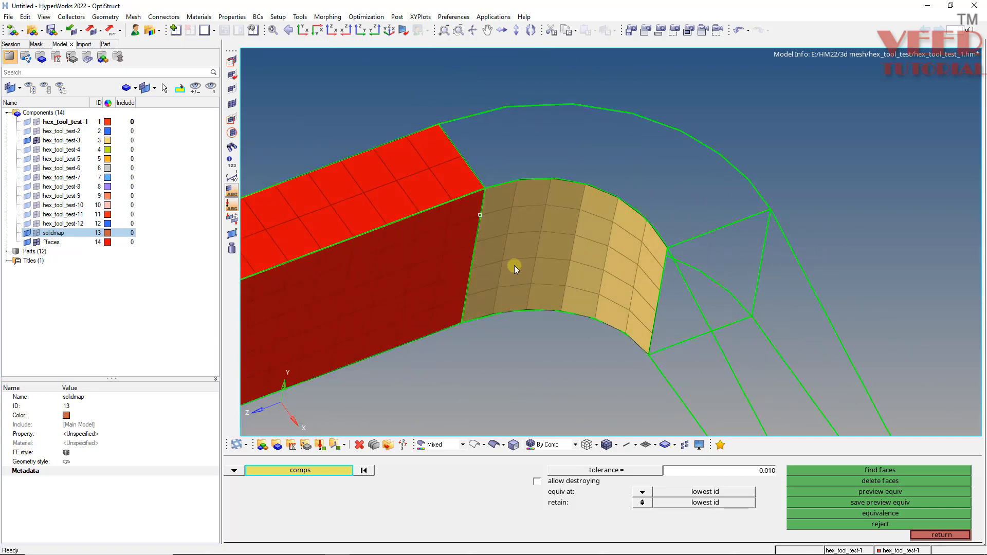
{"action": "key", "text": "shift+F3"}
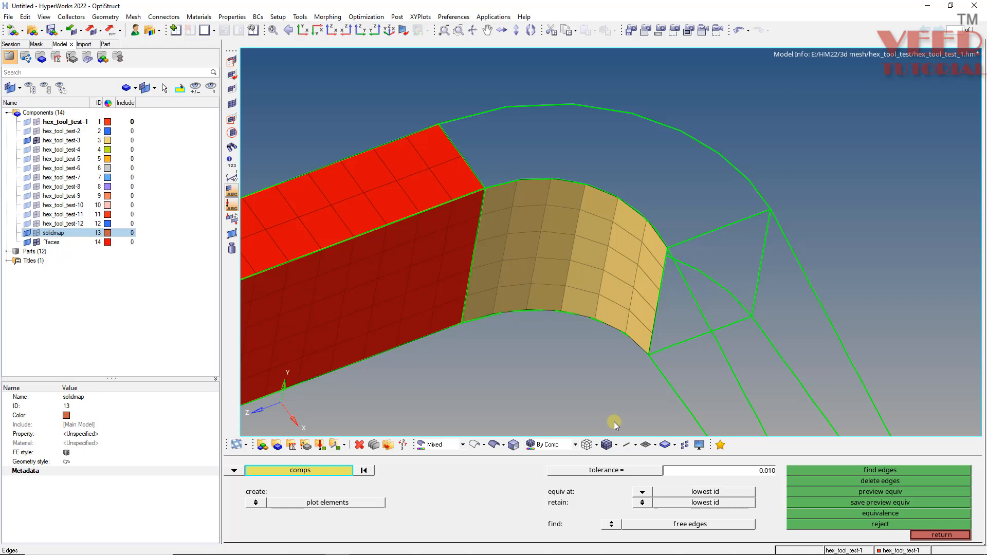
{"action": "left_click", "coordinate": [719, 473]}
{"action": "type", "text": "0.100"}
{"action": "middle_click", "coordinate": [429, 275]}
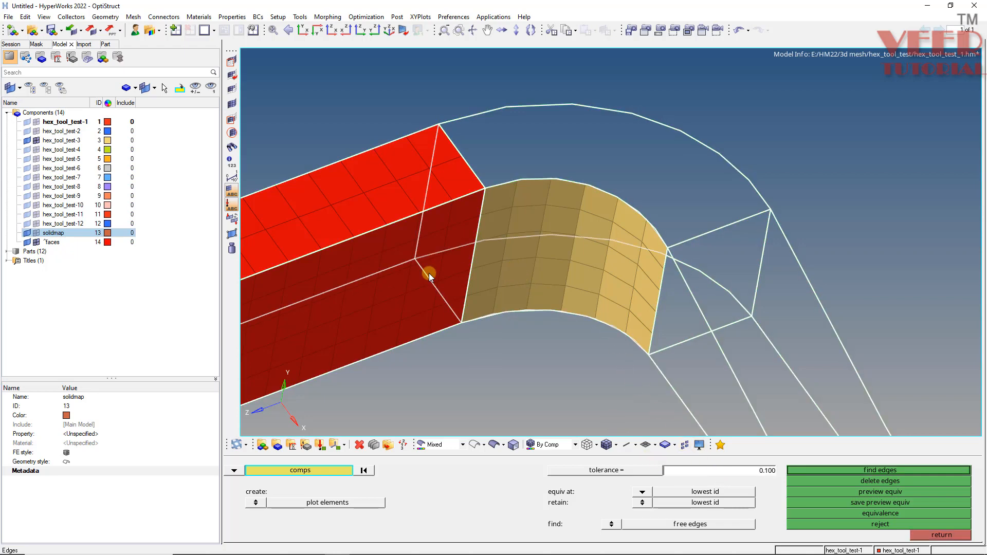
{"action": "left_click", "coordinate": [874, 494]}
Select all quads on the corner's inner curved face as the elements to drag for a general solid map.
{"action": "key", "text": "F11"}
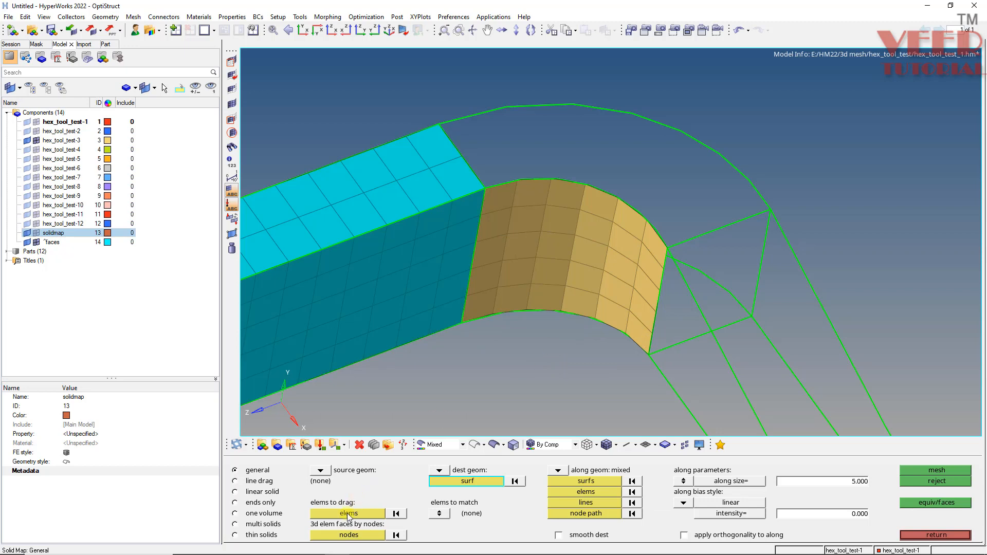
{"action": "left_click", "coordinate": [348, 517]}
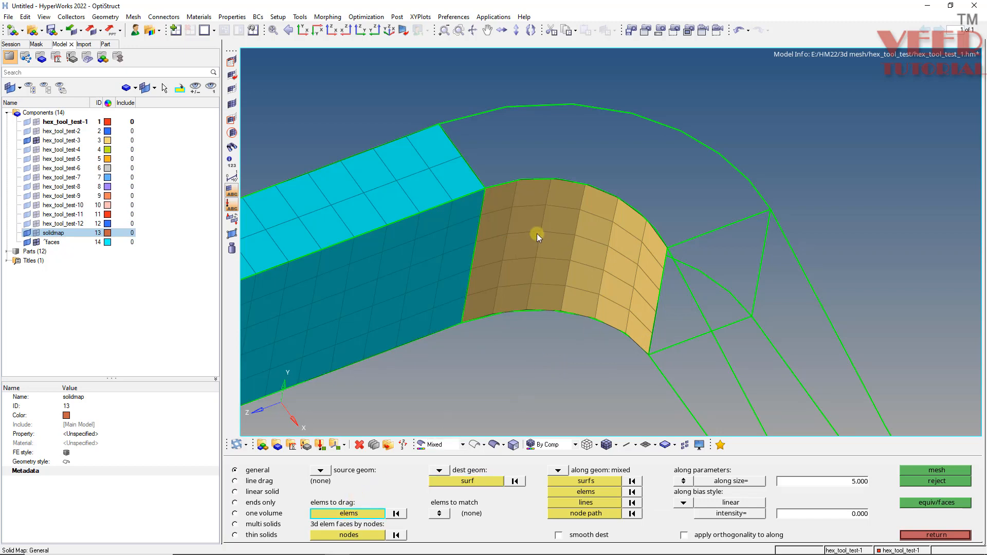
{"action": "left_click", "coordinate": [532, 237]}
{"action": "left_click", "coordinate": [370, 515]}
{"action": "left_click", "coordinate": [659, 524]}
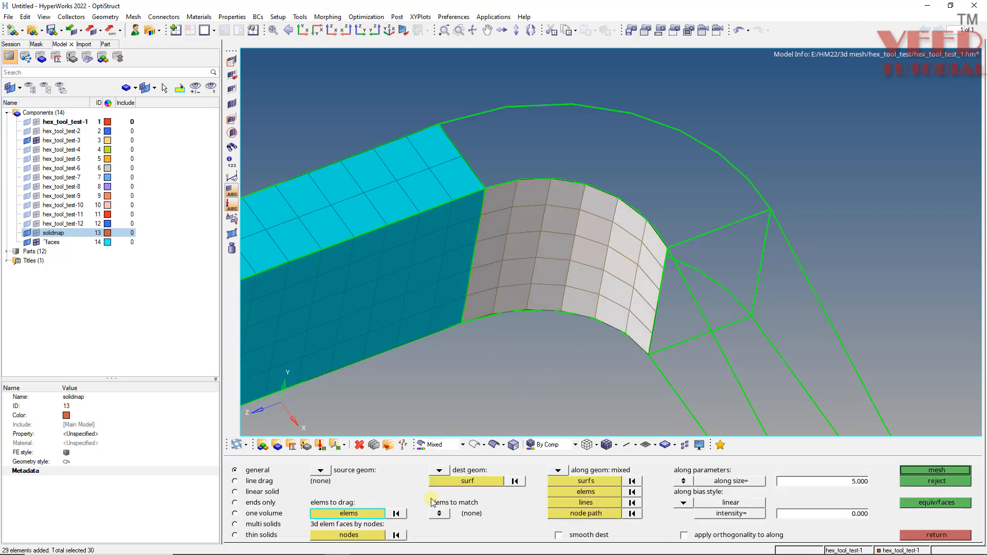
Set the corner's outer curved face as destination surface and its two thickness edges beside the tapered leg as along lines.
{"action": "left_click_drag", "start_coordinate": [697, 317], "coordinate": [634, 372], "text": "ctrl"}
{"action": "left_click", "coordinate": [547, 384]}
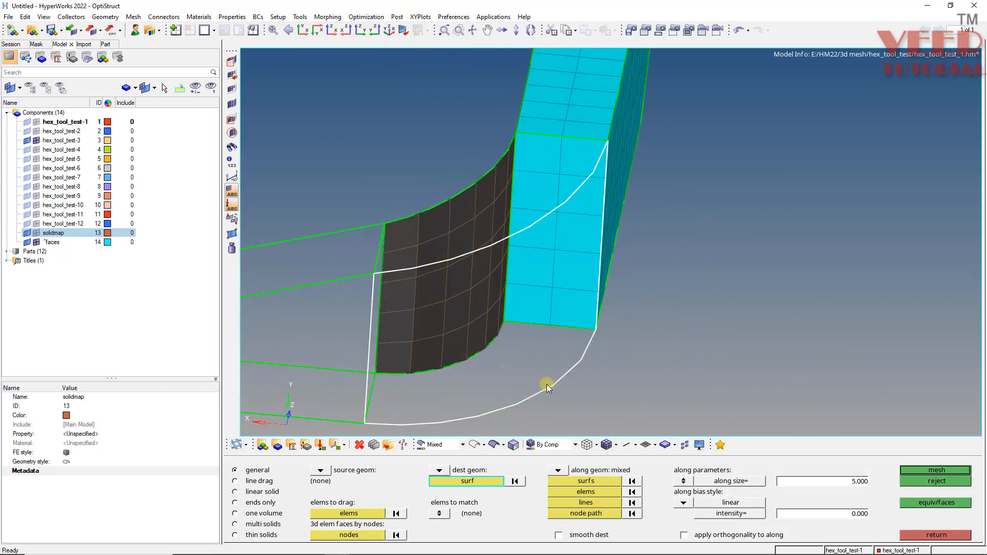
{"action": "left_click_drag", "start_coordinate": [547, 384], "coordinate": [543, 362], "text": "ctrl"}
{"action": "scroll", "coordinate": [543, 362], "scroll_direction": "up", "scroll_amount": 3}
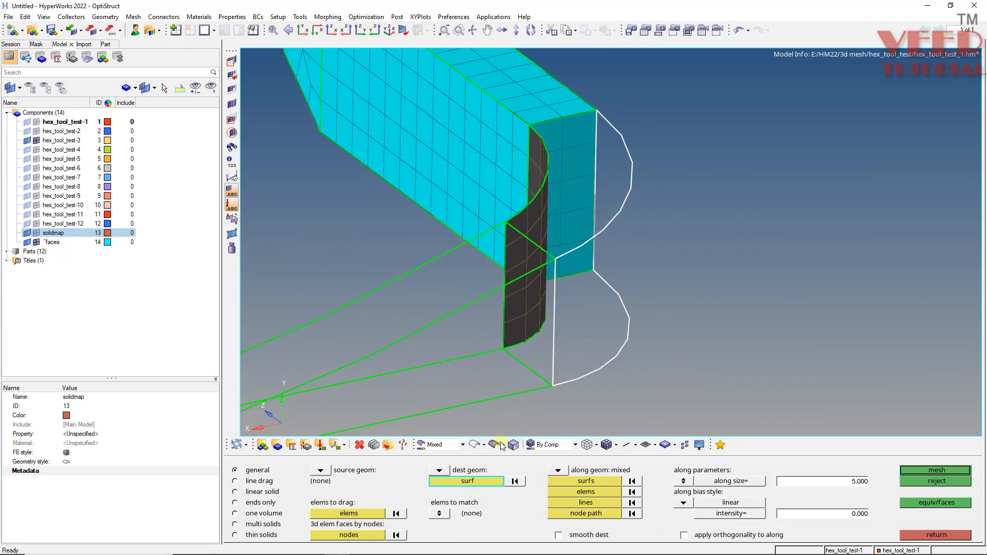
{"action": "left_click", "coordinate": [586, 504]}
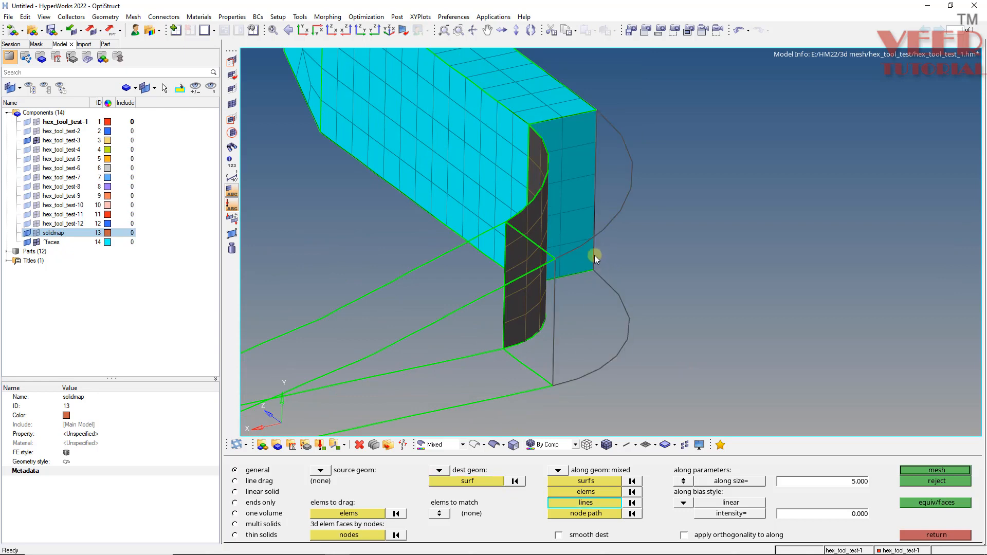
{"action": "left_click", "coordinate": [547, 252]}
{"action": "left_click", "coordinate": [541, 373]}
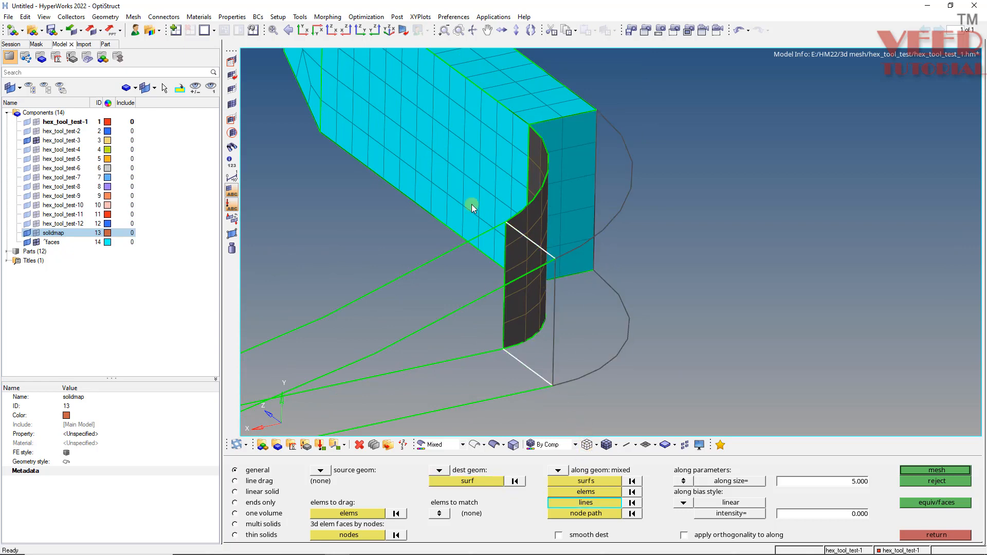
Add the element faces on the meshed leg's end as along elements and generate the corner's solid mesh.
{"action": "mouse_move", "coordinate": [654, 212]}
{"action": "left_mouse_down", "text": "ctrl"}
{"action": "mouse_move", "coordinate": [542, 269]}
{"action": "mouse_move", "coordinate": [584, 448]}
{"action": "left_mouse_up", "text": "ctrl"}
{"action": "left_click", "coordinate": [586, 492]}
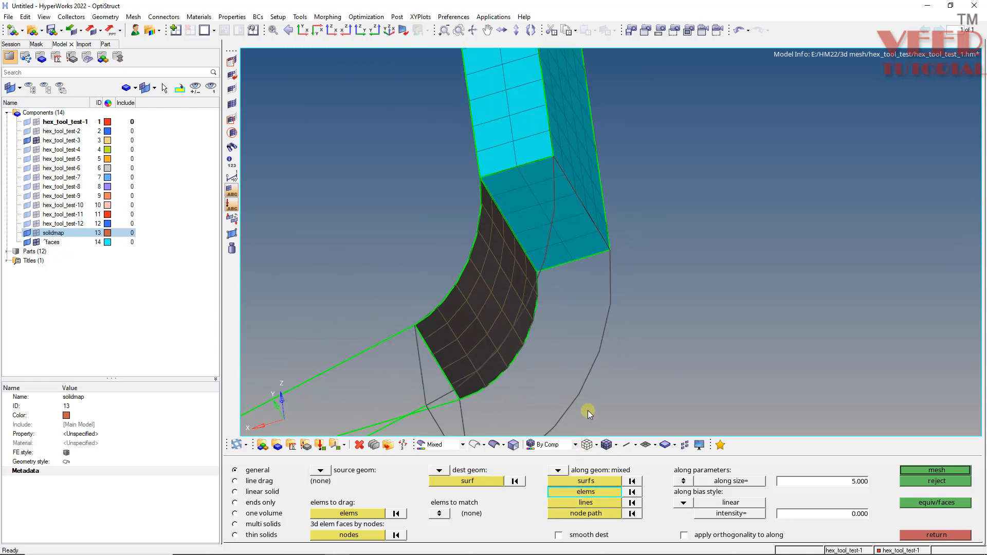
{"action": "left_click", "coordinate": [546, 213]}
{"action": "left_click", "coordinate": [595, 497]}
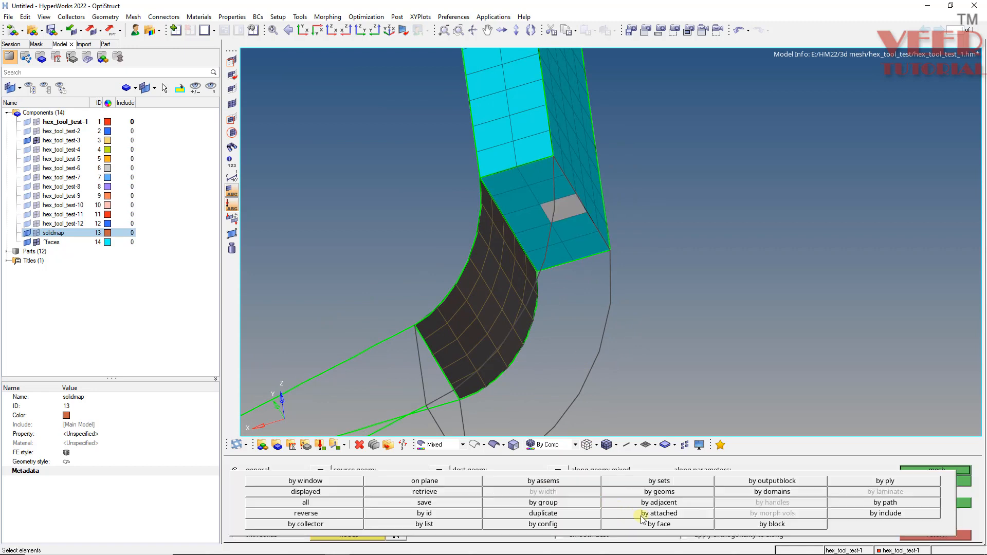
{"action": "left_click", "coordinate": [655, 522]}
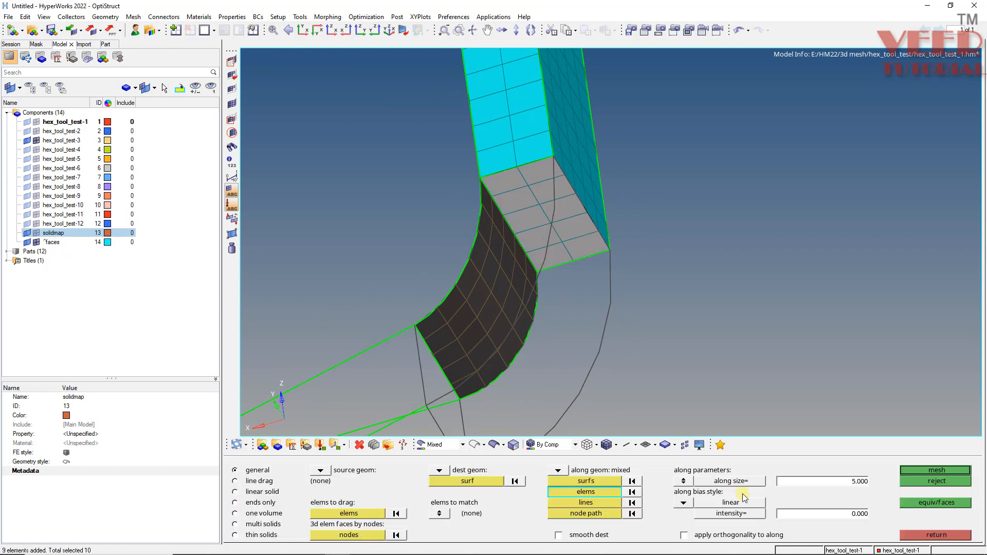
{"action": "left_click", "coordinate": [936, 471]}
Shade the geometry and automesh the tapered leg's inner surface with quads only at element size 5.
{"action": "scroll", "coordinate": [488, 222], "scroll_direction": "down", "scroll_amount": 5, "text": "ctrl"}
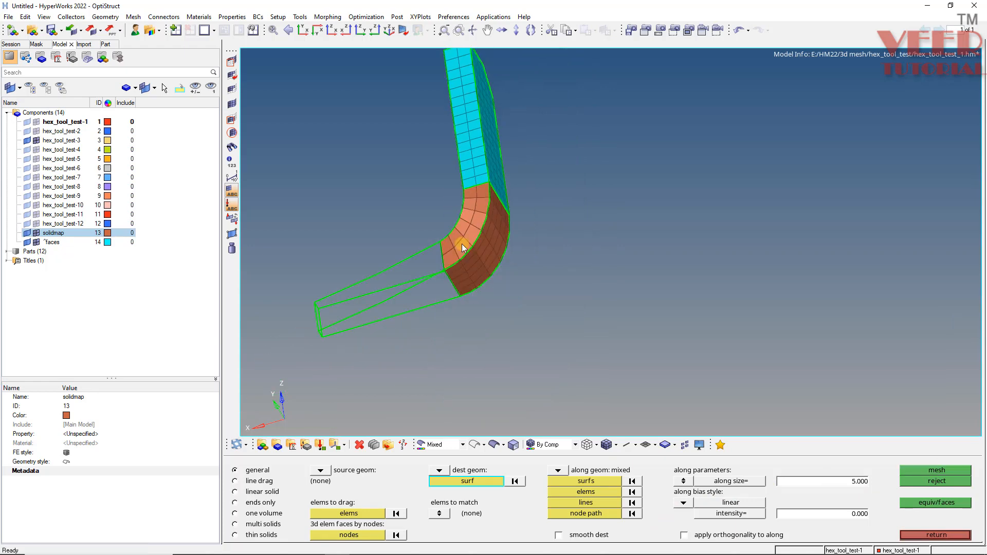
{"action": "left_click_drag", "start_coordinate": [438, 303], "coordinate": [807, 174], "text": "ctrl"}
{"action": "scroll", "coordinate": [560, 295], "scroll_direction": "up", "scroll_amount": 5, "text": "ctrl"}
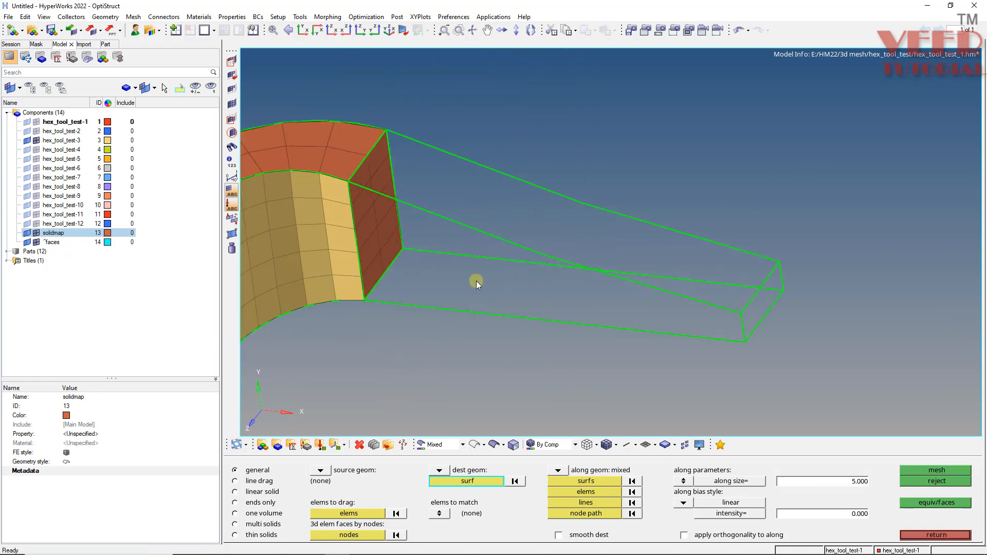
{"action": "left_click_drag", "start_coordinate": [474, 281], "coordinate": [436, 334], "text": "ctrl"}
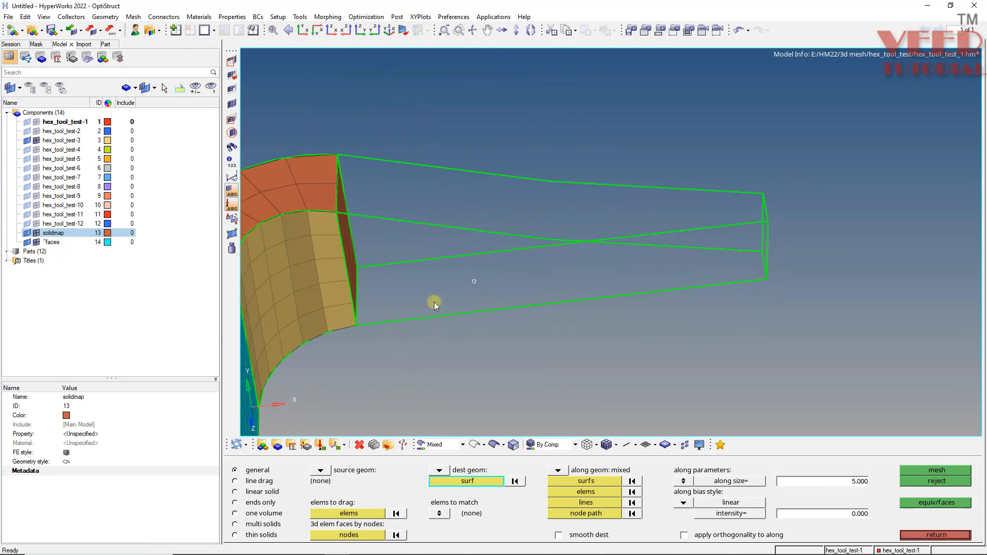
{"action": "key", "text": "F12"}
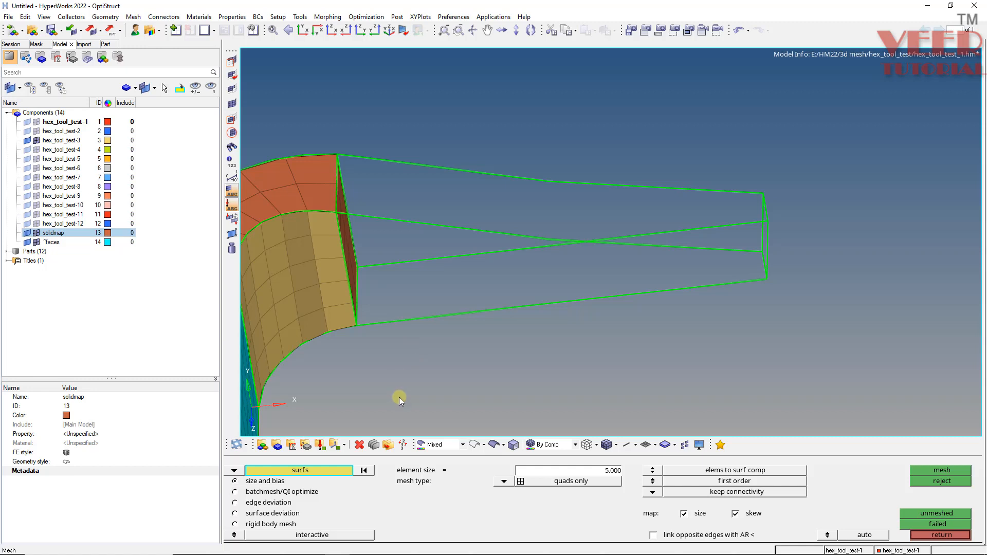
{"action": "left_click", "coordinate": [512, 446]}
{"action": "left_click", "coordinate": [393, 265]}
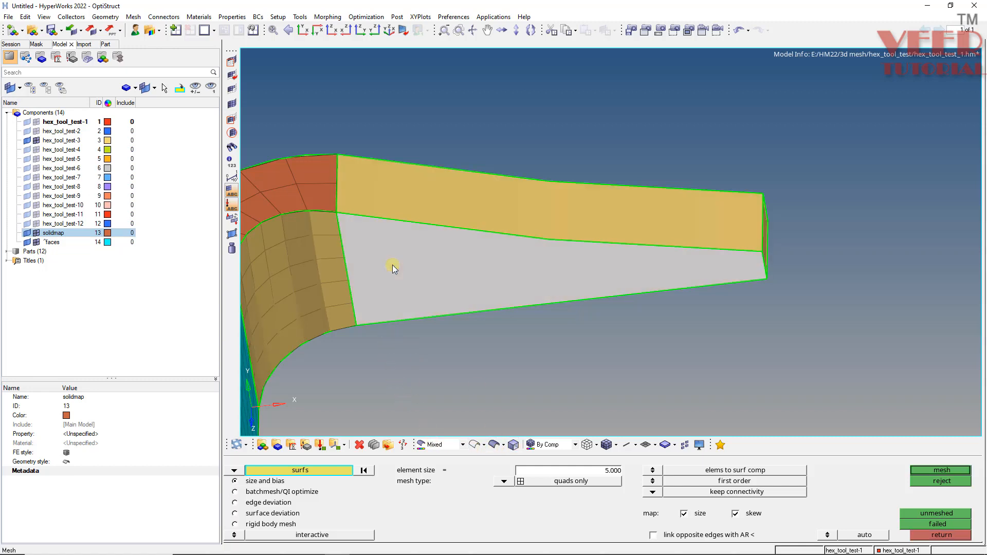
{"action": "middle_click", "coordinate": [393, 265]}
Set the density of the tapered surface's upper edge to 14 and accept the mesh.
{"action": "scroll", "coordinate": [768, 267], "scroll_direction": "up", "scroll_amount": 3}
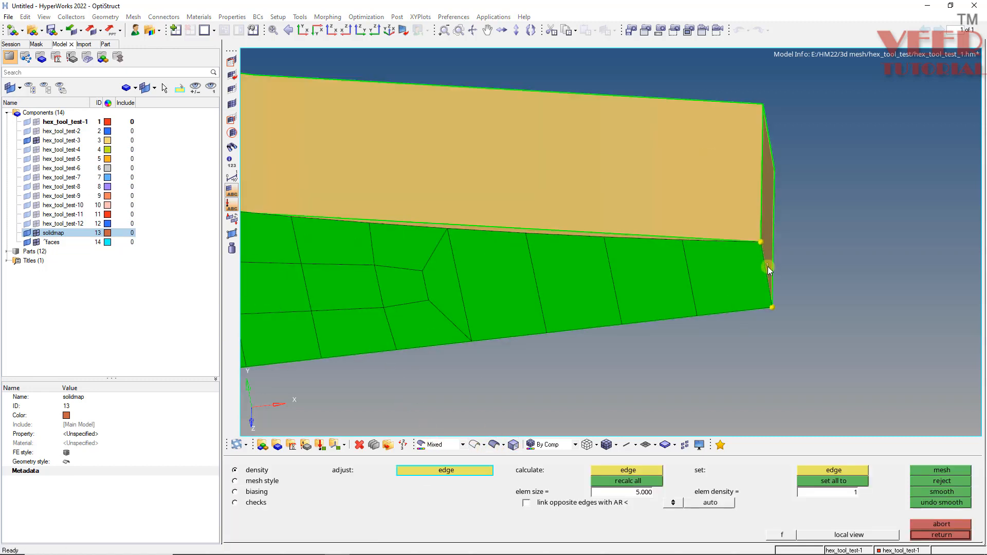
{"action": "scroll", "coordinate": [517, 273], "scroll_direction": "down", "scroll_amount": 5}
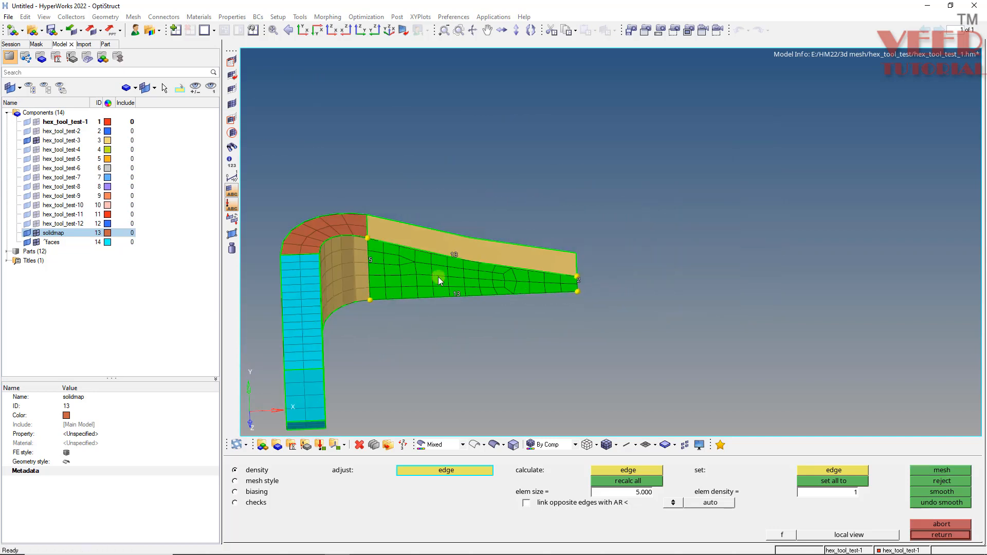
{"action": "scroll", "coordinate": [417, 269], "scroll_direction": "up", "scroll_amount": 4}
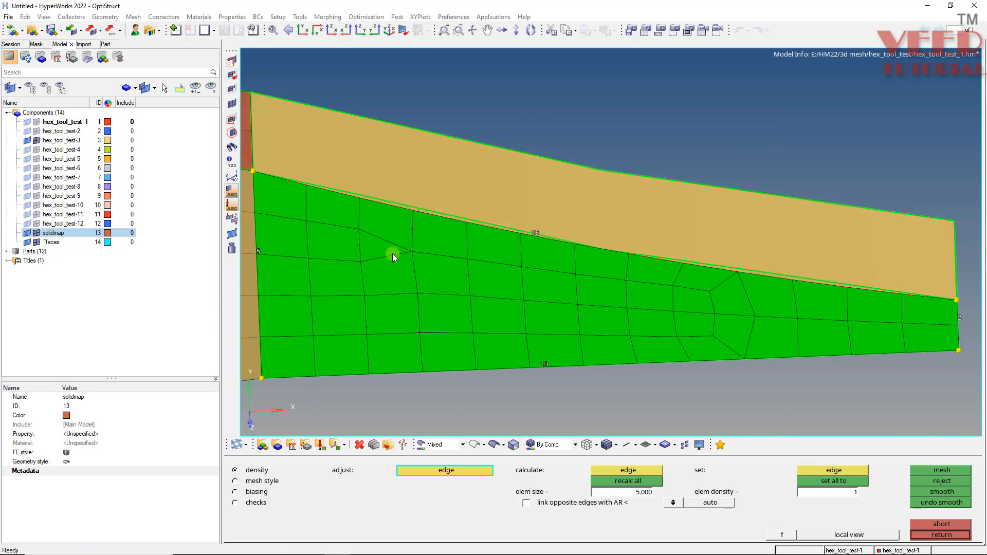
{"action": "middle_click", "coordinate": [535, 233]}
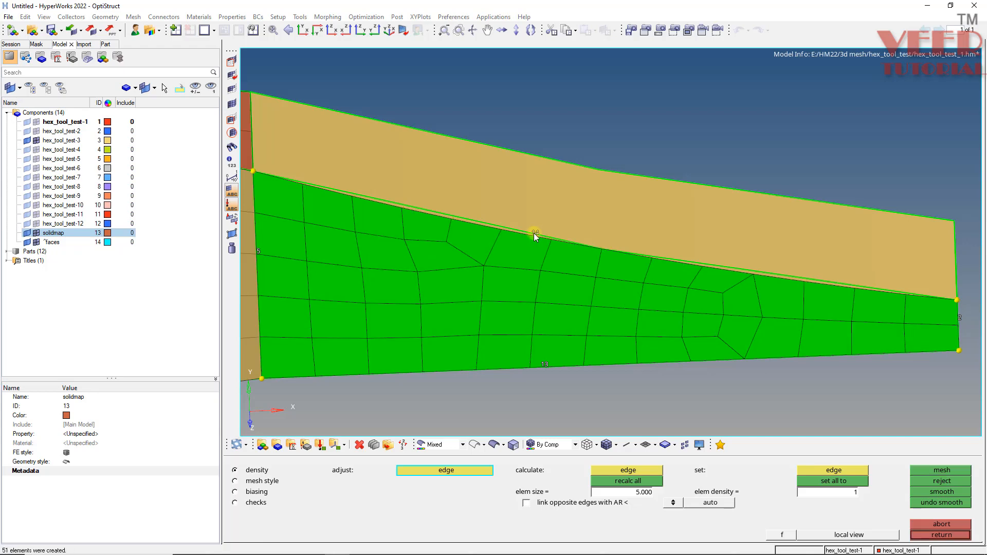
{"action": "scroll", "coordinate": [529, 260], "scroll_direction": "down", "scroll_amount": 3}
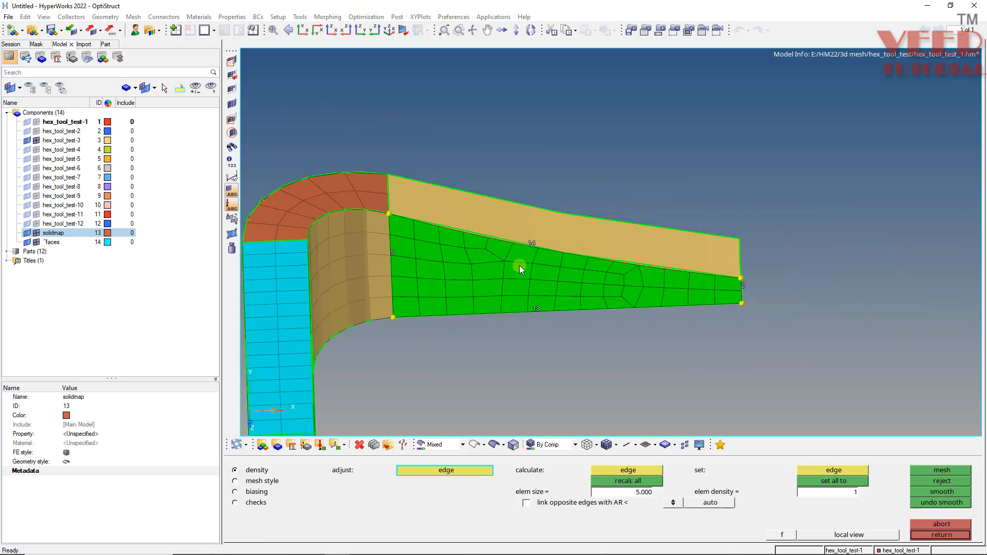
{"action": "middle_click", "coordinate": [519, 262]}
{"action": "middle_click", "coordinate": [519, 263]}
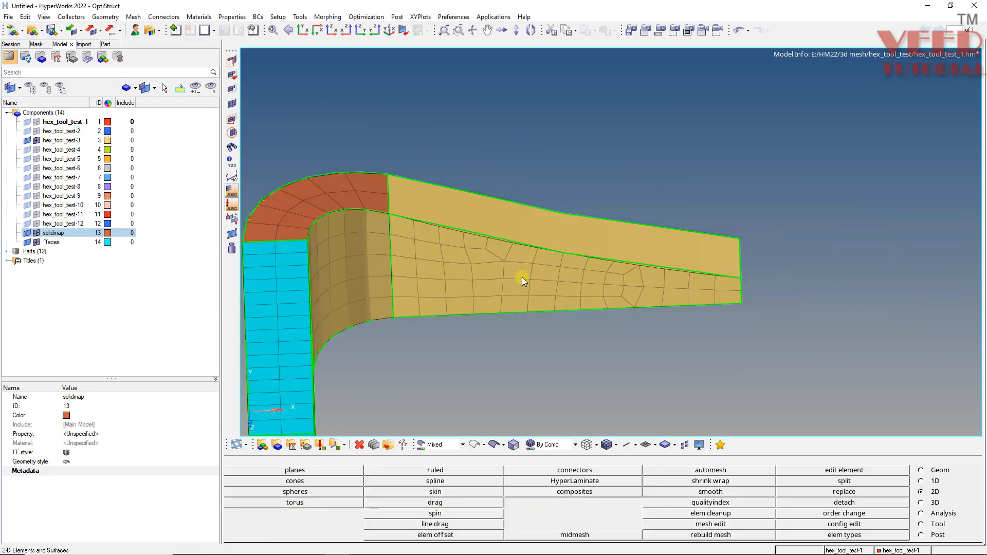
Find the faces of the solidmap component again to include the new corner solids.
{"action": "left_click_drag", "start_coordinate": [560, 244], "coordinate": [414, 189], "text": "ctrl"}
{"action": "scroll", "coordinate": [398, 189], "scroll_direction": "up", "scroll_amount": 3}
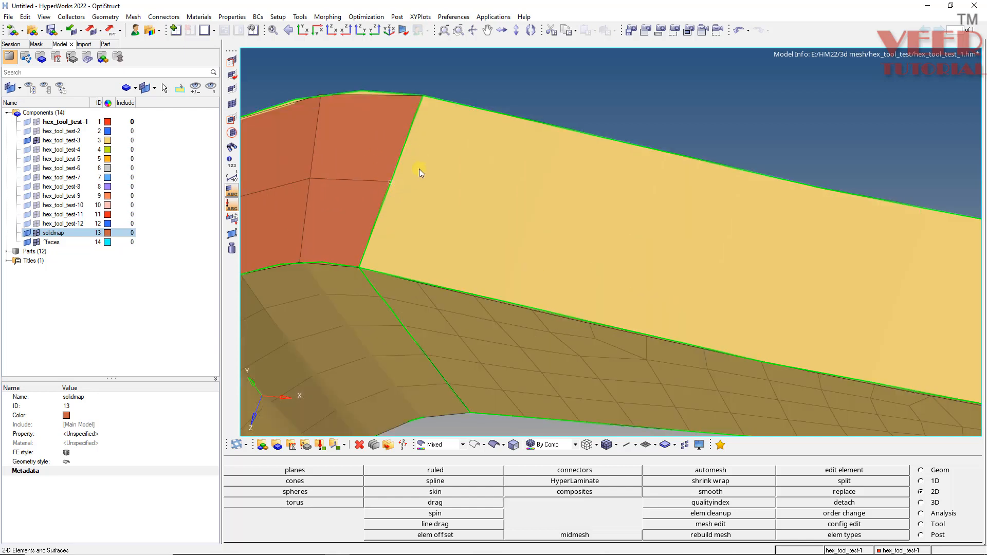
{"action": "key", "text": "shift+F3"}
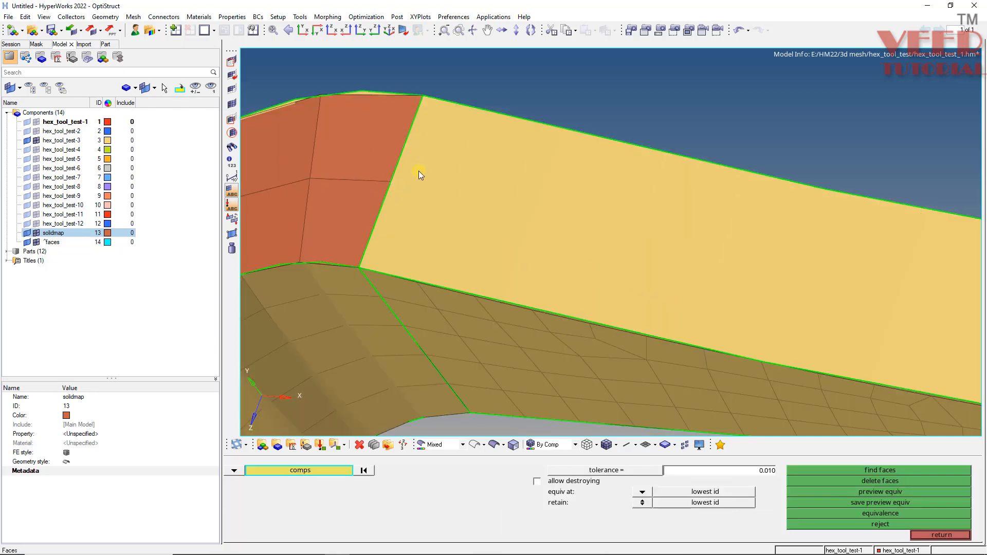
{"action": "left_click", "coordinate": [357, 161]}
{"action": "left_click", "coordinate": [872, 474]}
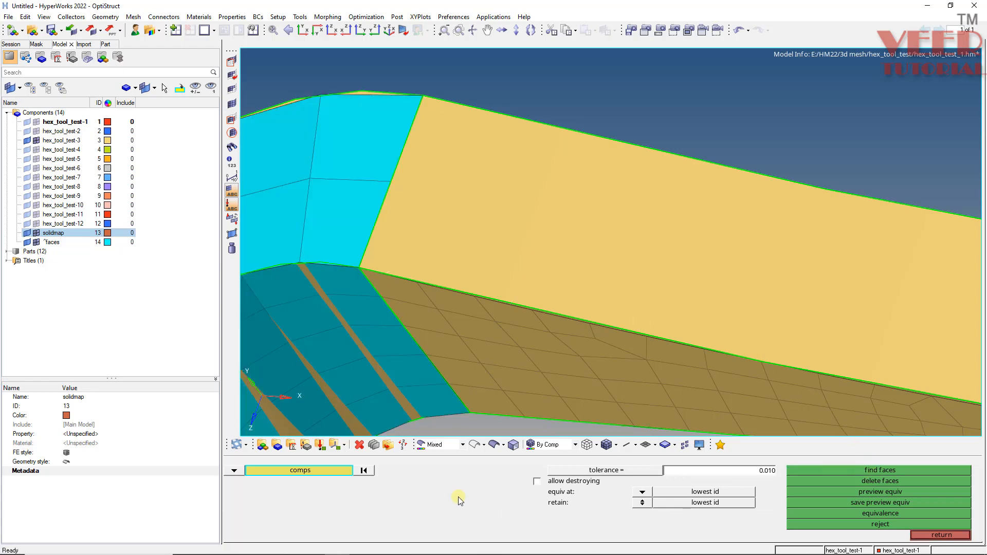
Display the geometry as wireframe and set all surface elements on the tapered leg's inner face as the elements to drag.
{"action": "left_click", "coordinate": [474, 445]}
{"action": "scroll", "coordinate": [458, 321], "scroll_direction": "down", "scroll_amount": 4, "text": "ctrl"}
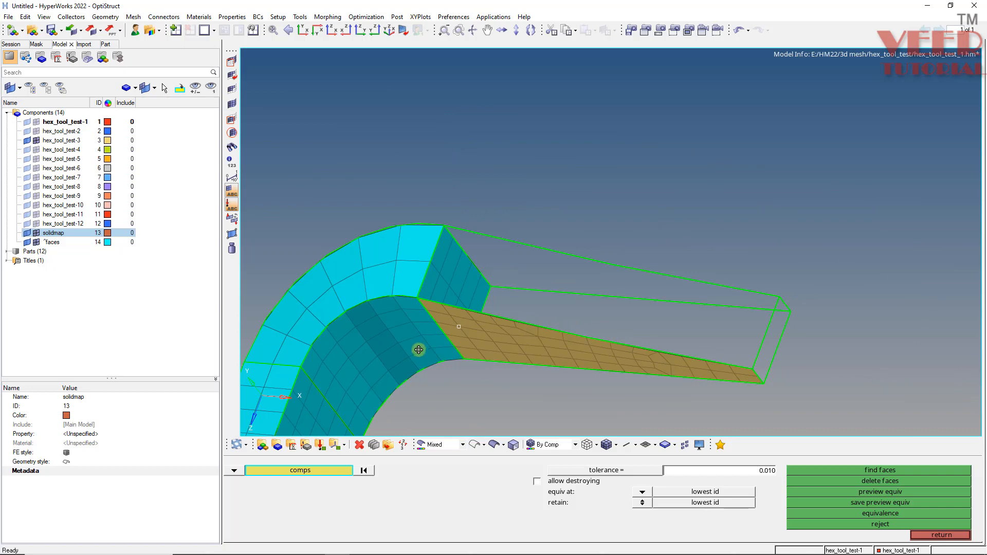
{"action": "left_click_drag", "start_coordinate": [419, 349], "coordinate": [451, 328], "text": "ctrl"}
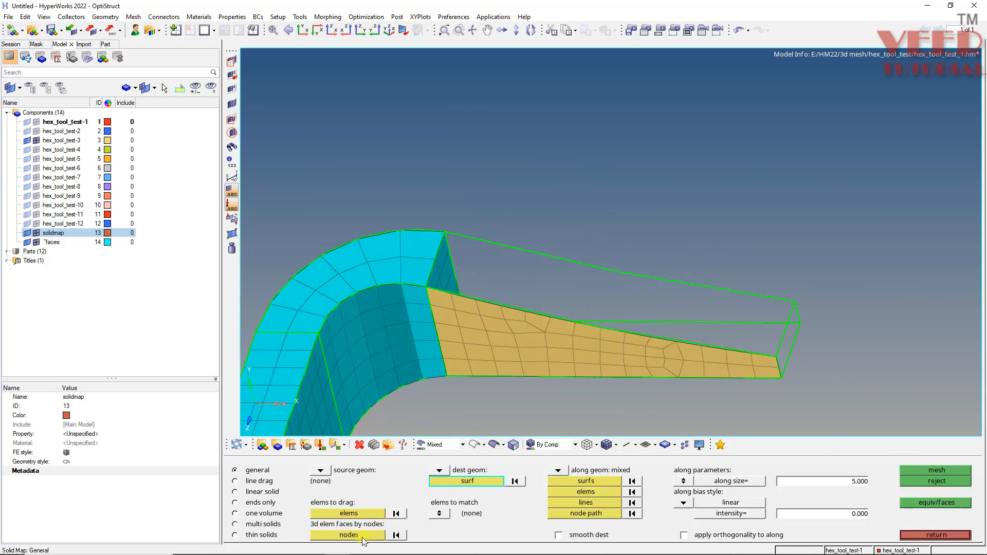
{"action": "left_click", "coordinate": [347, 513]}
{"action": "left_click", "coordinate": [533, 344]}
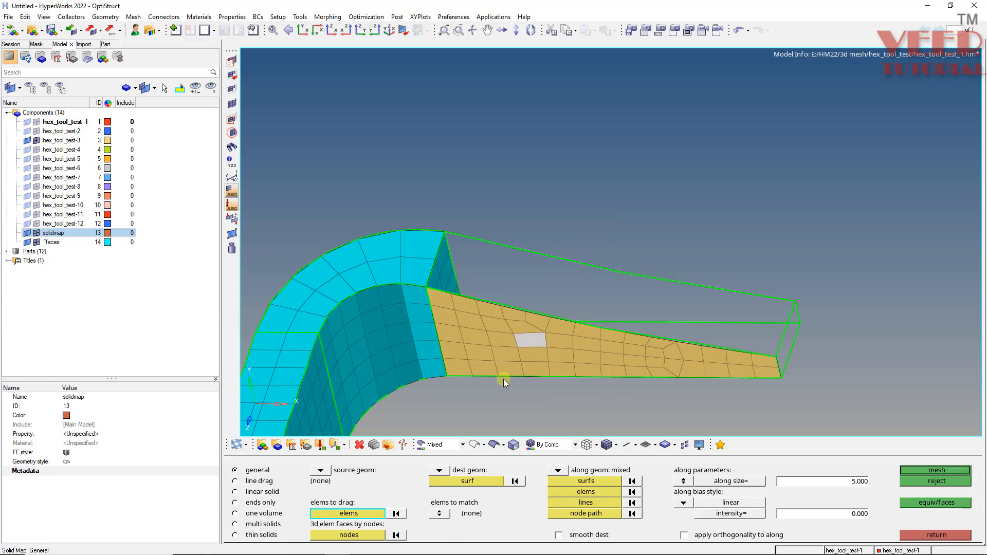
{"action": "left_click", "coordinate": [371, 516]}
{"action": "left_click", "coordinate": [676, 524]}
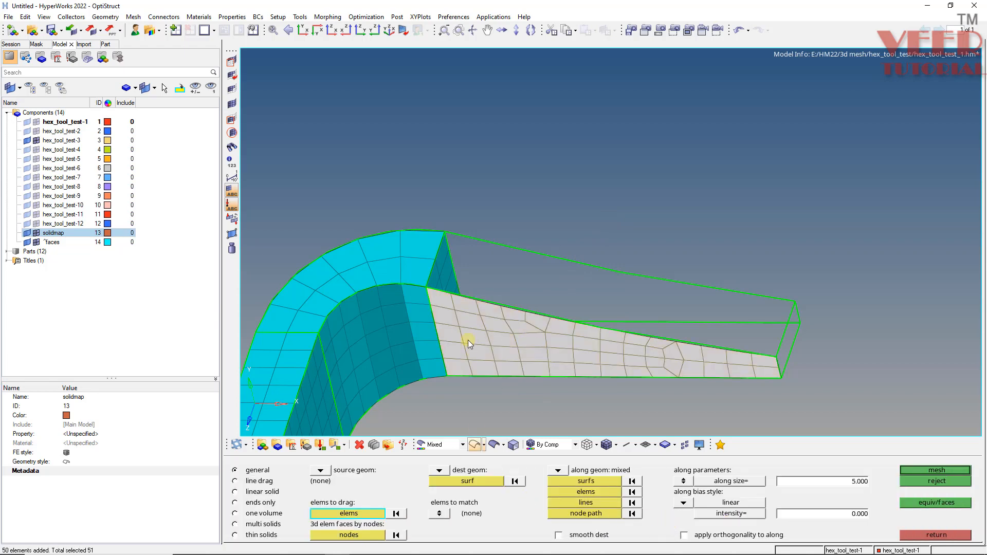
Set the tapered leg's opposite outer surface as the destination surface of the solid map.
{"action": "scroll", "coordinate": [420, 312], "scroll_direction": "up", "scroll_amount": 5}
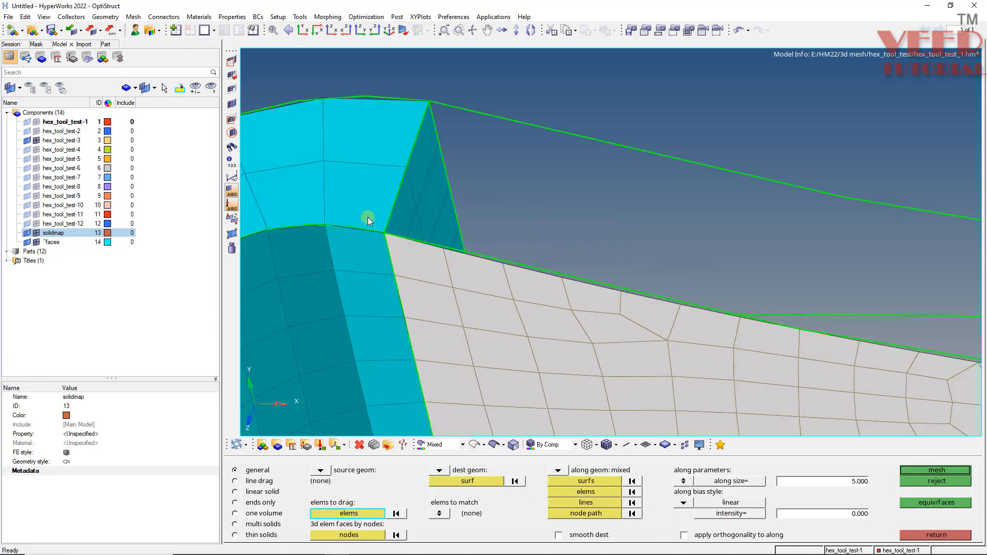
{"action": "scroll", "coordinate": [390, 236], "scroll_direction": "down", "scroll_amount": 4}
{"action": "scroll", "coordinate": [386, 256], "scroll_direction": "up", "scroll_amount": 3}
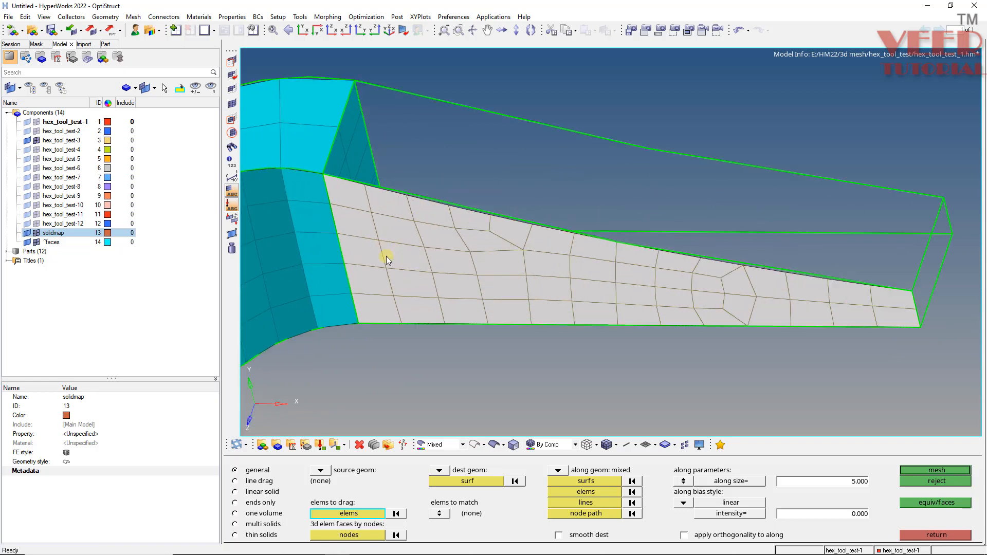
{"action": "left_click", "coordinate": [474, 484]}
{"action": "left_click_drag", "start_coordinate": [439, 334], "coordinate": [474, 334], "text": "ctrl"}
{"action": "left_click", "coordinate": [470, 344]}
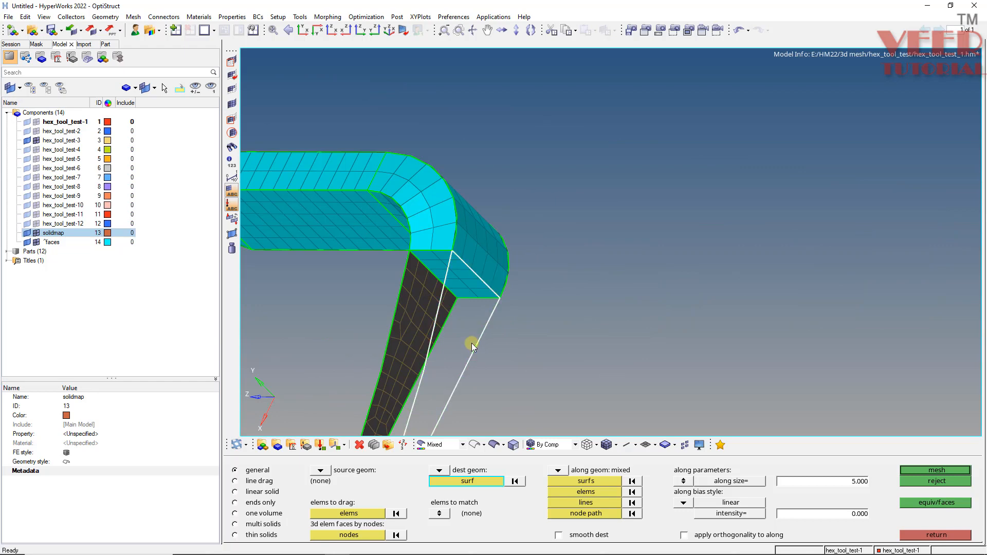
{"action": "scroll", "coordinate": [535, 375], "scroll_direction": "down", "scroll_amount": 3}
Add the thickness edges at the tapered leg's free end as along lines.
{"action": "left_click", "coordinate": [584, 503]}
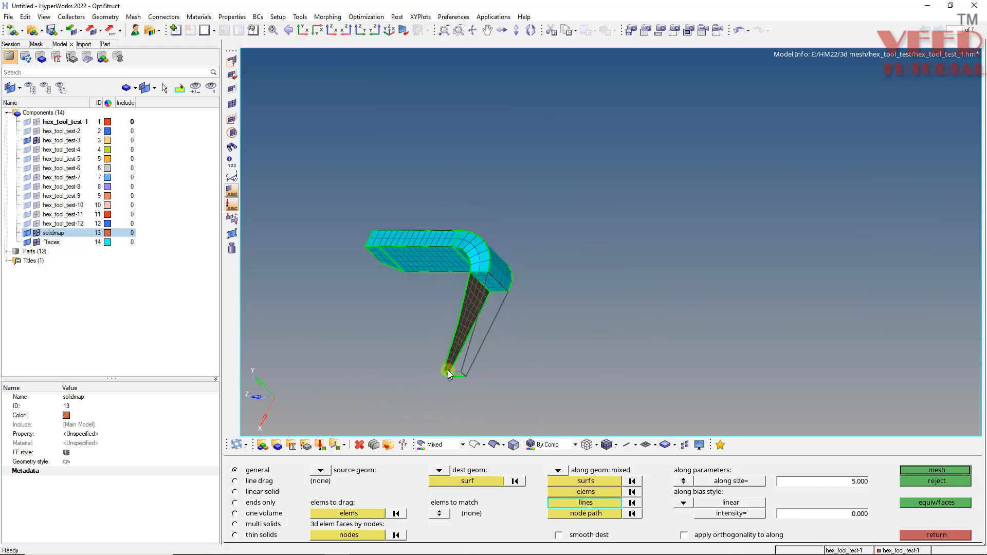
{"action": "scroll", "coordinate": [449, 370], "scroll_direction": "up", "scroll_amount": 5}
{"action": "left_click", "coordinate": [460, 356]}
{"action": "scroll", "coordinate": [448, 388], "scroll_direction": "down", "scroll_amount": 7}
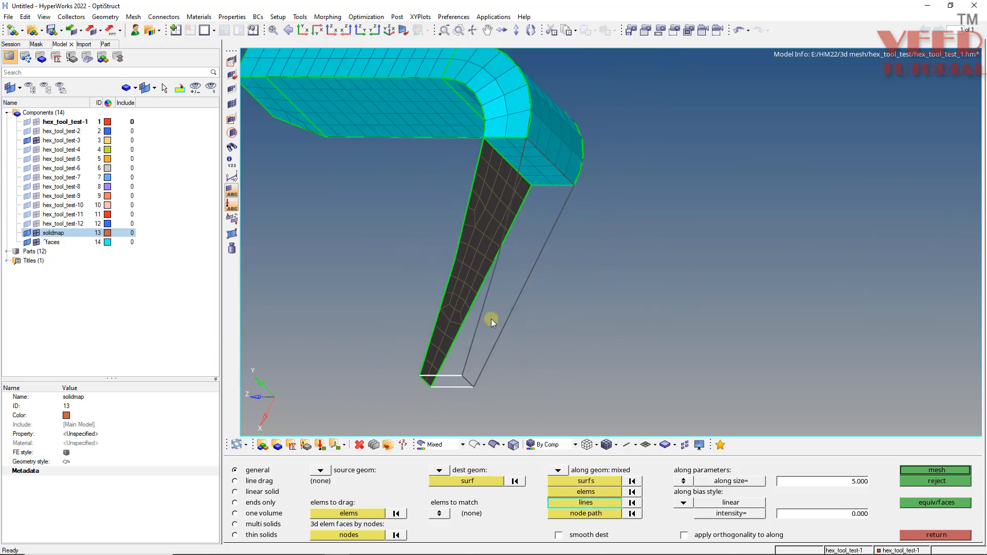
{"action": "scroll", "coordinate": [531, 244], "scroll_direction": "up", "scroll_amount": 4}
{"action": "scroll", "coordinate": [480, 225], "scroll_direction": "up", "scroll_amount": 3}
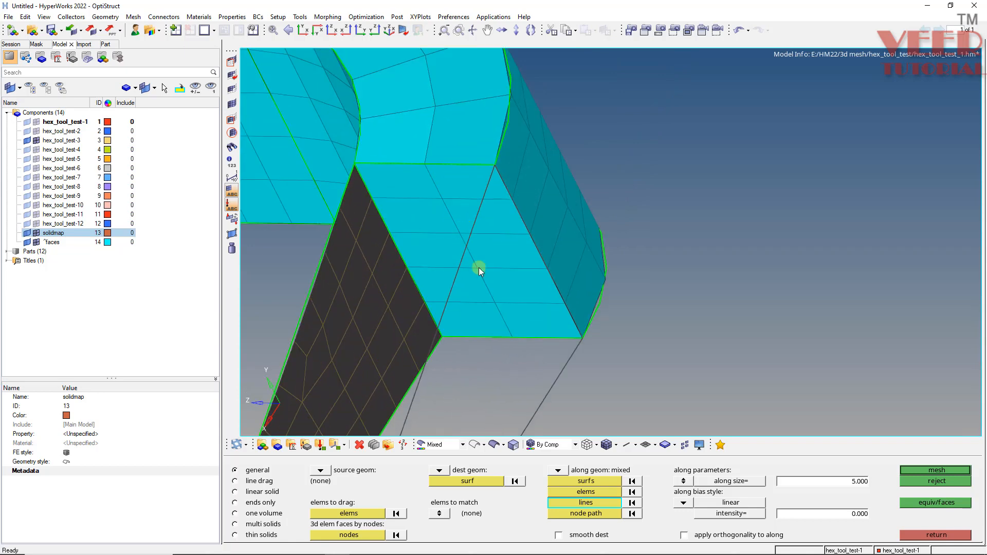
Add the element faces on the meshed corner's end as along elements and generate the tapered leg's solid mesh.
{"action": "left_click", "coordinate": [594, 488]}
{"action": "left_click", "coordinate": [471, 240]}
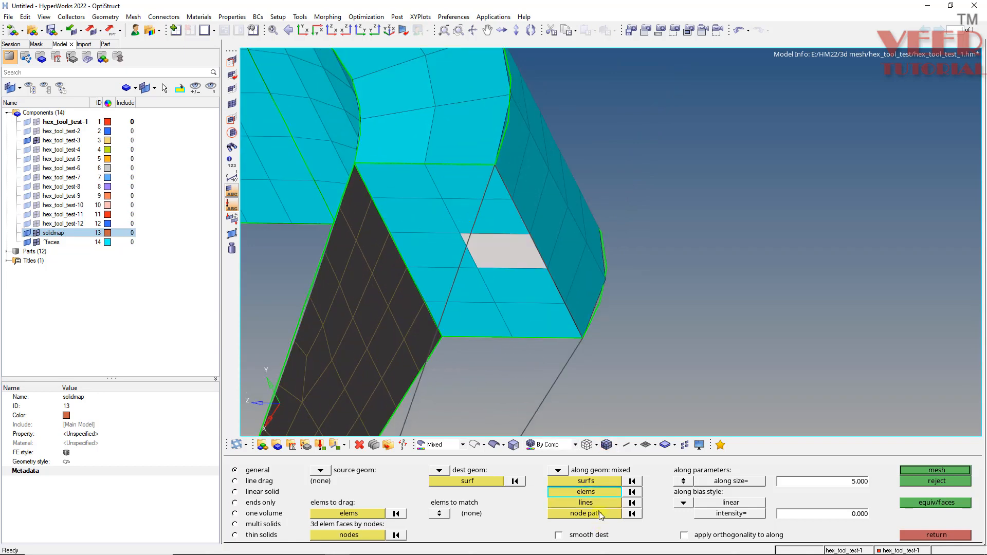
{"action": "left_click", "coordinate": [586, 492]}
{"action": "left_click", "coordinate": [653, 525]}
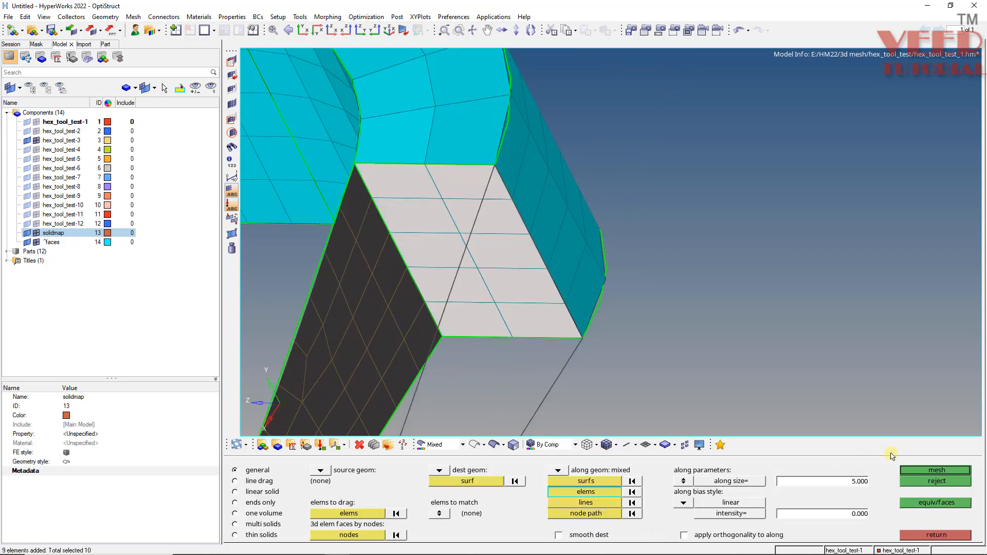
{"action": "left_click", "coordinate": [927, 472]}
{"action": "scroll", "coordinate": [473, 227], "scroll_direction": "down", "scroll_amount": 8, "text": "ctrl"}
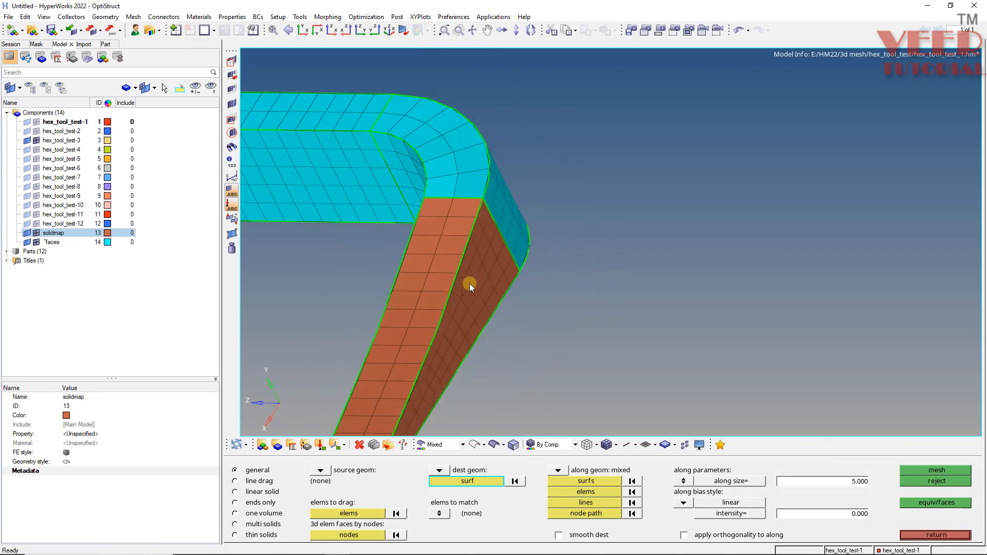
{"action": "left_click_drag", "start_coordinate": [426, 288], "coordinate": [632, 309], "text": "ctrl"}
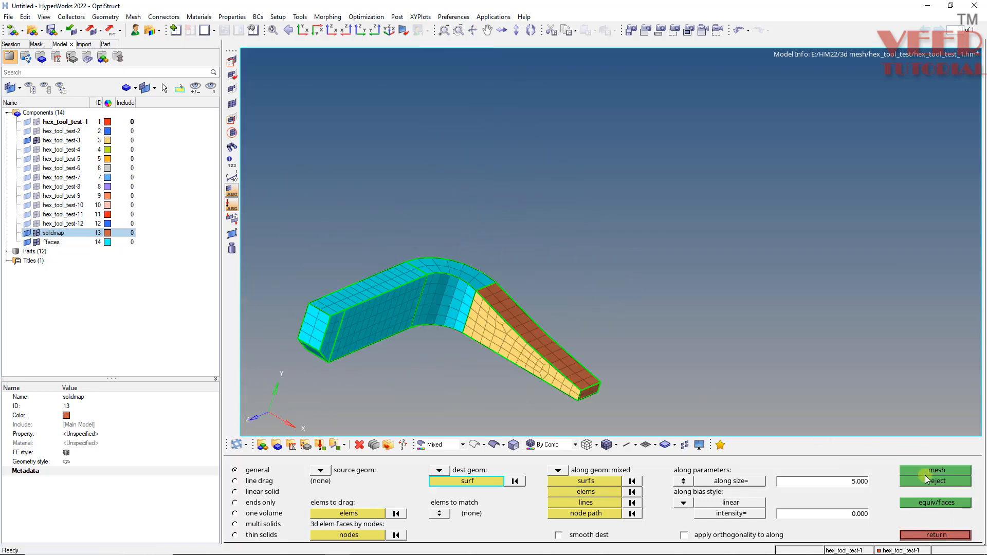
Leave the solid map and faces tools and hide the elements of the ^faces component.
{"action": "left_click", "coordinate": [937, 534]}
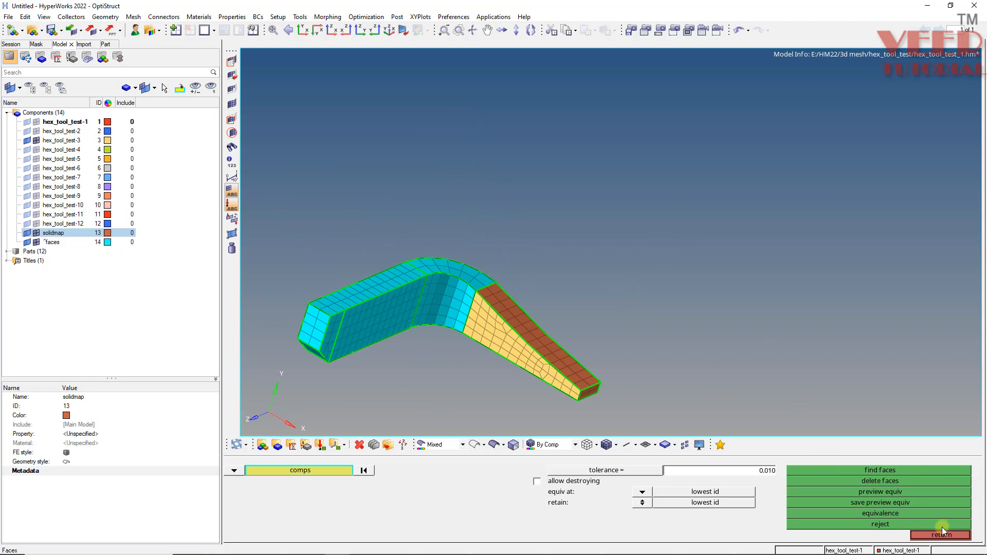
{"action": "left_click", "coordinate": [937, 535]}
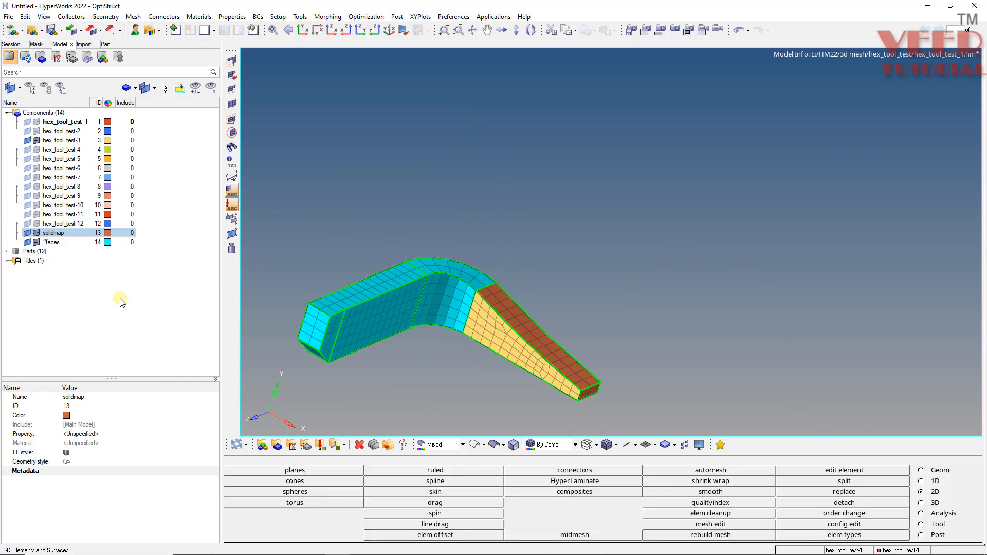
{"action": "left_click", "coordinate": [52, 242]}
{"action": "left_click", "coordinate": [36, 242]}
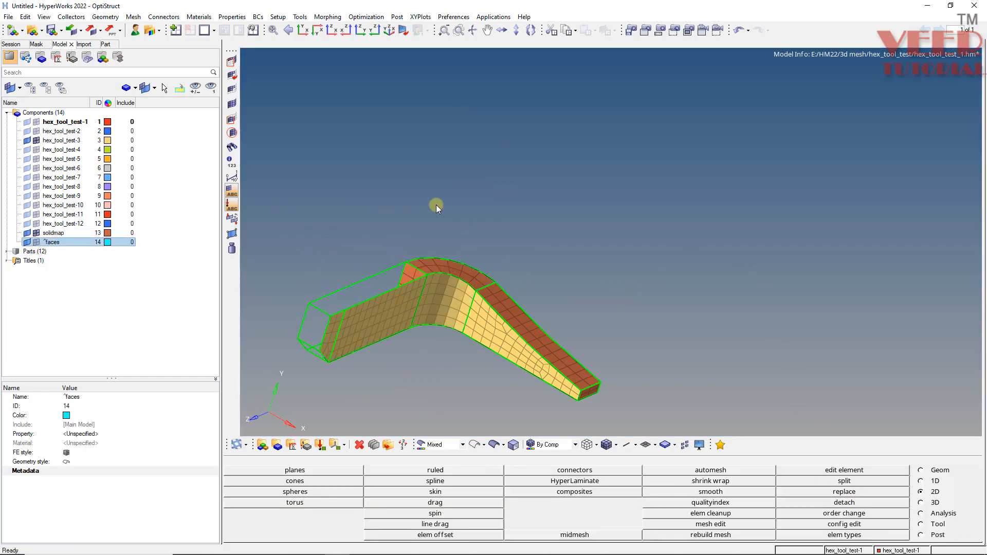
Show the complete solidmap component and hide the hex_tool_test-3 shell elements to inspect the bracket's solid mesh.
{"action": "left_click", "coordinate": [54, 232]}
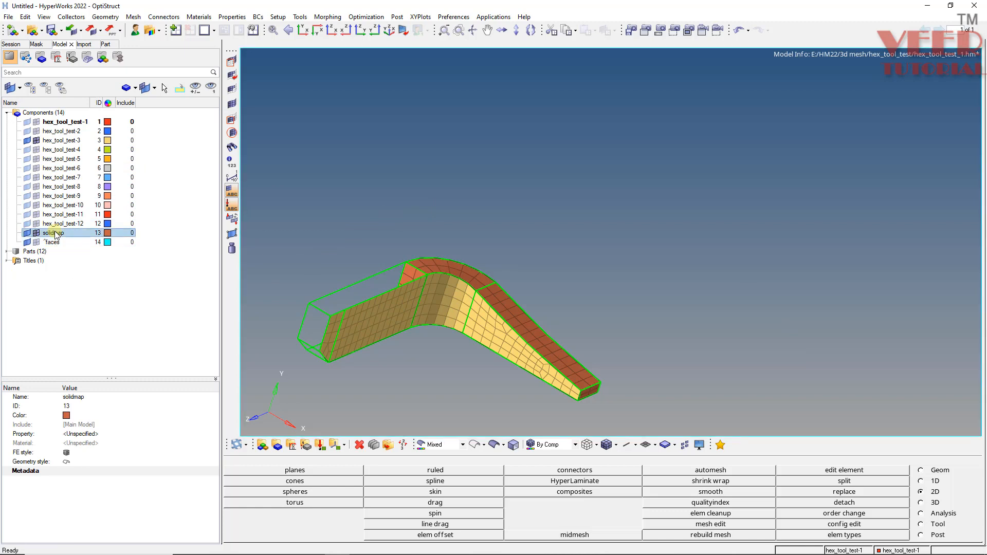
{"action": "right_click", "coordinate": [56, 233]}
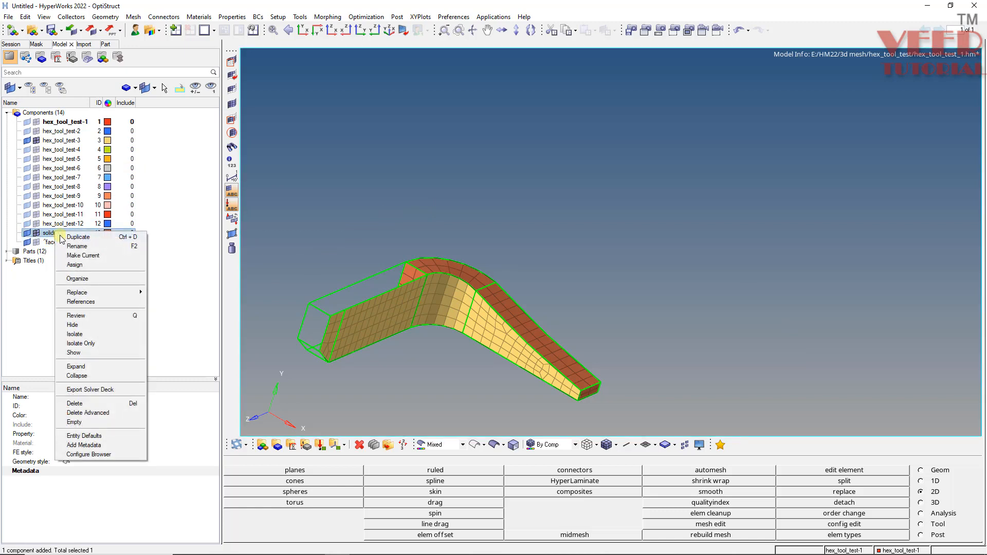
{"action": "left_click", "coordinate": [74, 353]}
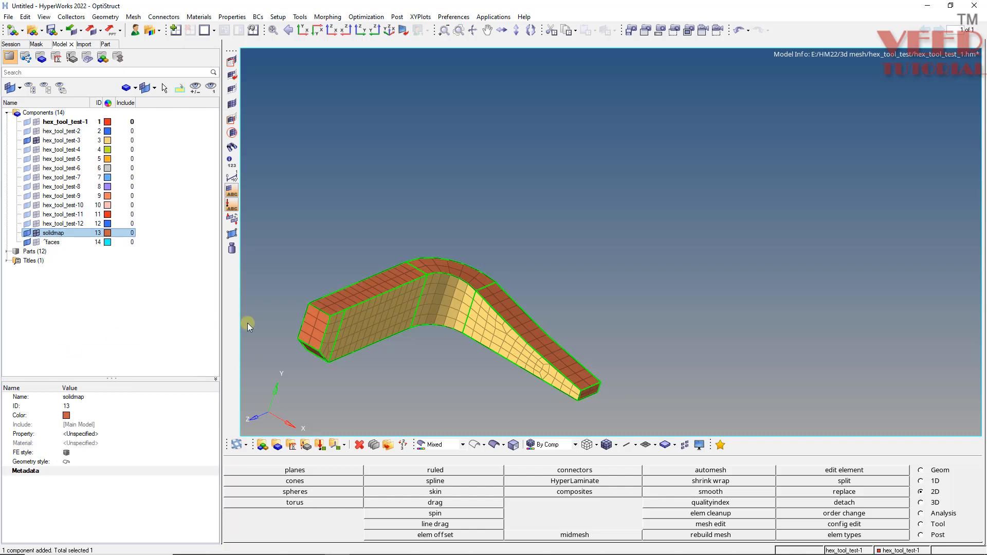
{"action": "left_click", "coordinate": [57, 142]}
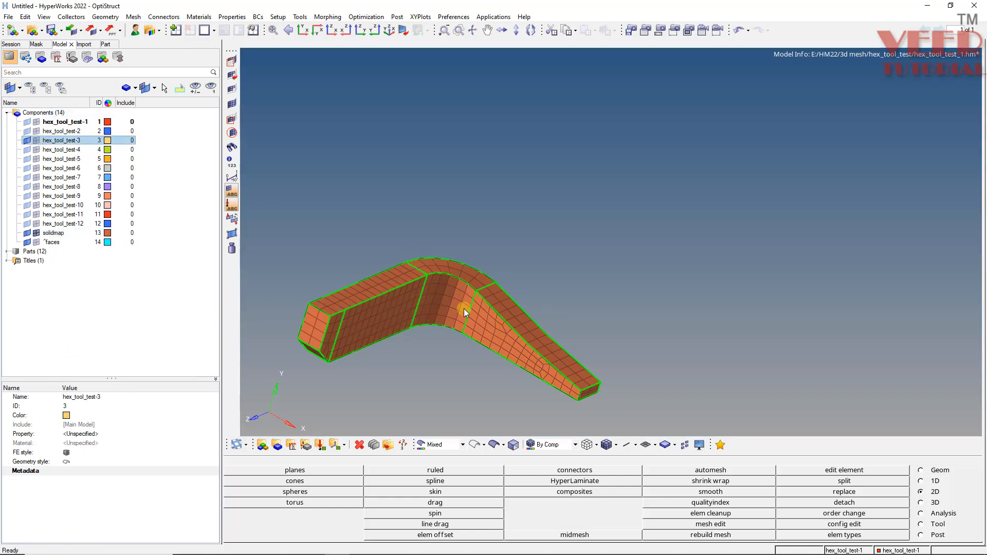
{"action": "left_click_drag", "start_coordinate": [467, 308], "coordinate": [350, 220], "text": "ctrl"}
{"action": "scroll", "coordinate": [345, 280], "scroll_direction": "up", "scroll_amount": 6}
{"action": "scroll", "coordinate": [349, 220], "scroll_direction": "down", "scroll_amount": 5}
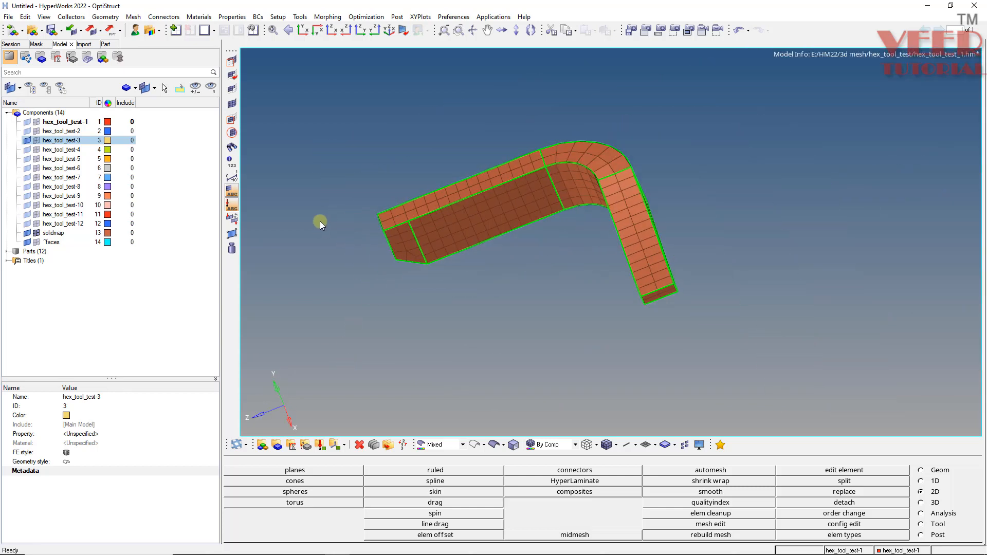
Restore the saved view view1 with its mask and shade the geometry.
{"action": "key", "text": "v"}
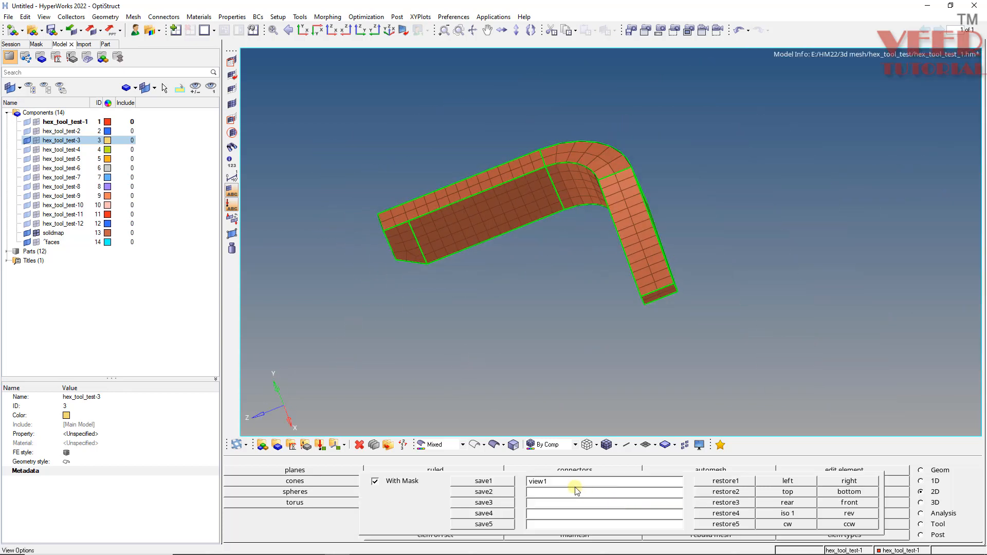
{"action": "left_click", "coordinate": [721, 480]}
{"action": "key", "text": "v"}
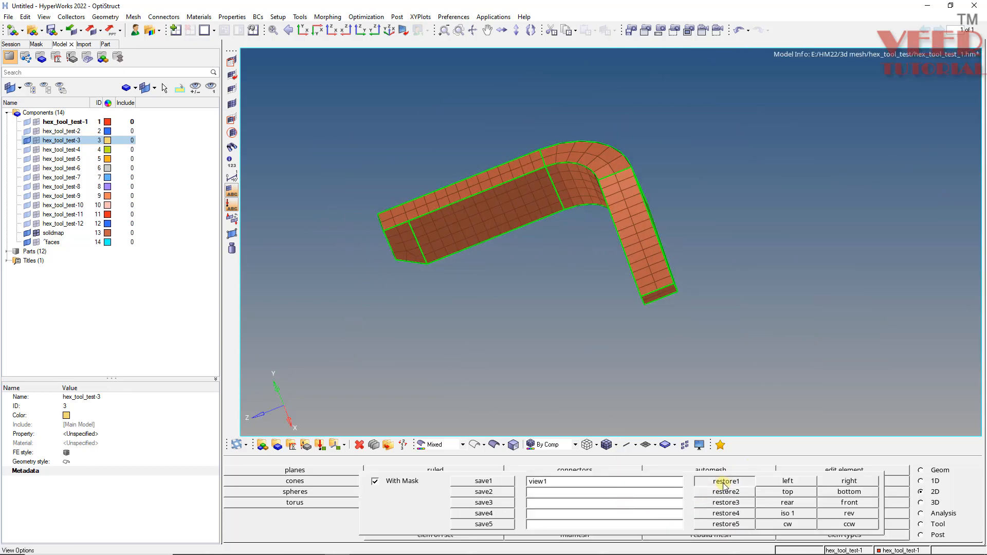
{"action": "left_click", "coordinate": [719, 481]}
{"action": "scroll", "coordinate": [418, 275], "scroll_direction": "down", "scroll_amount": 3}
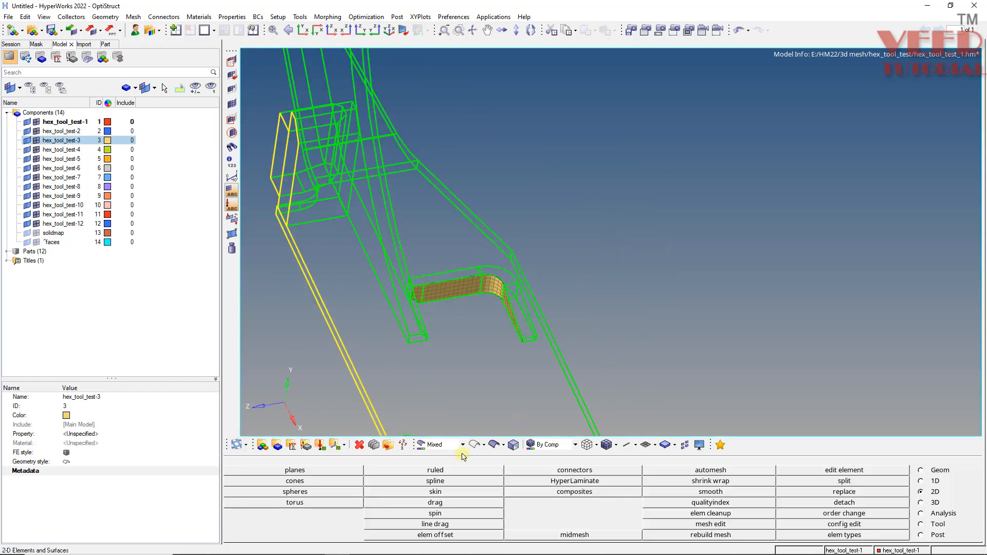
{"action": "left_click", "coordinate": [494, 448]}
{"action": "scroll", "coordinate": [367, 197], "scroll_direction": "down", "scroll_amount": 5}
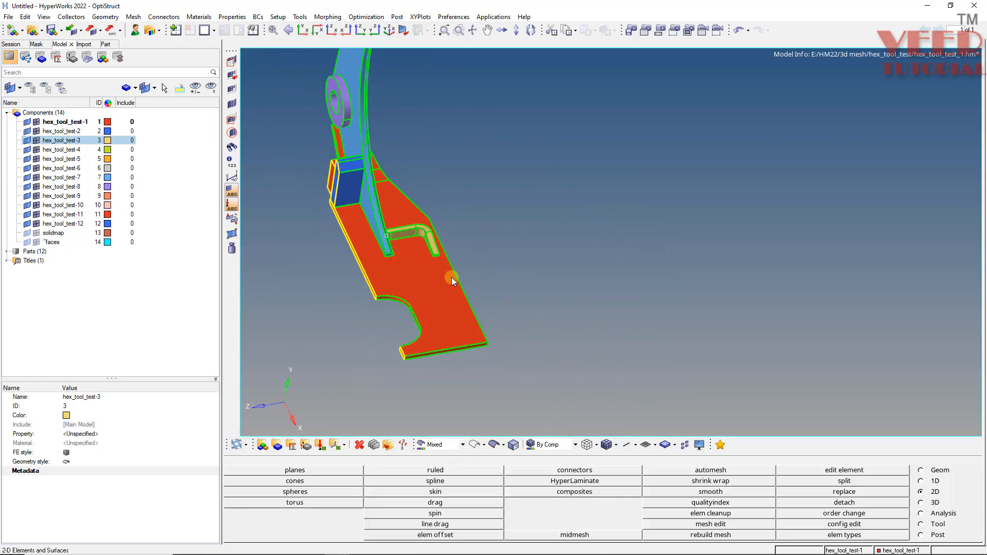
Rename the solidmap component as solidmap1.
{"action": "left_click_drag", "start_coordinate": [452, 277], "coordinate": [322, 242], "text": "ctrl"}
{"action": "scroll", "coordinate": [397, 237], "scroll_direction": "up", "scroll_amount": 3}
{"action": "scroll", "coordinate": [313, 251], "scroll_direction": "up", "scroll_amount": 6}
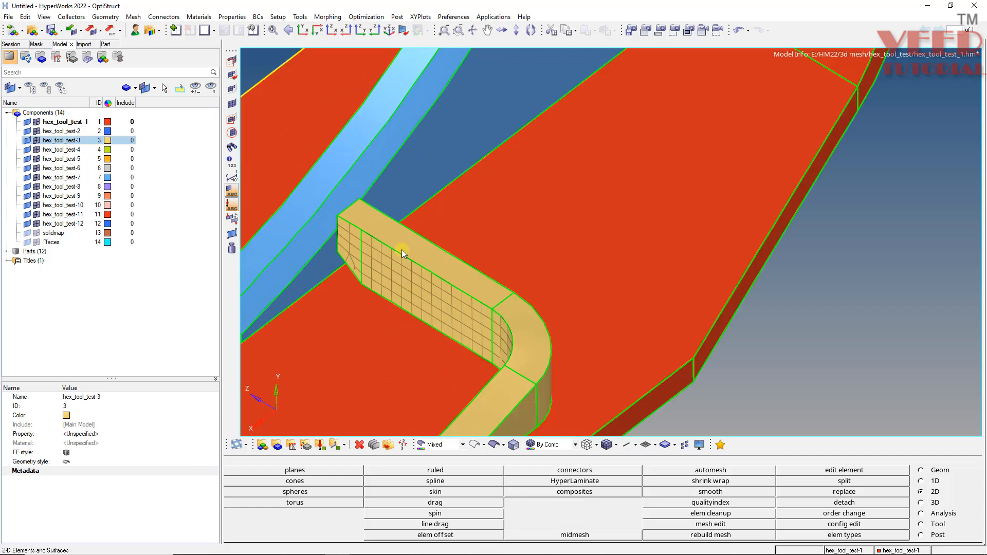
{"action": "left_click", "coordinate": [54, 233]}
{"action": "left_click", "coordinate": [60, 242], "text": "shift"}
{"action": "left_click", "coordinate": [101, 397]}
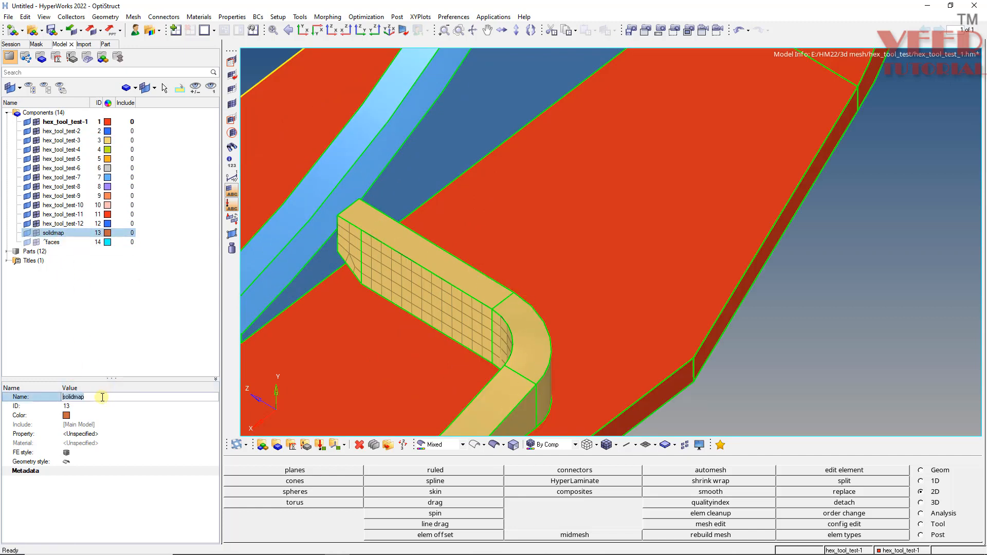
{"action": "type", "text": "1"}
{"action": "key", "text": "Return"}
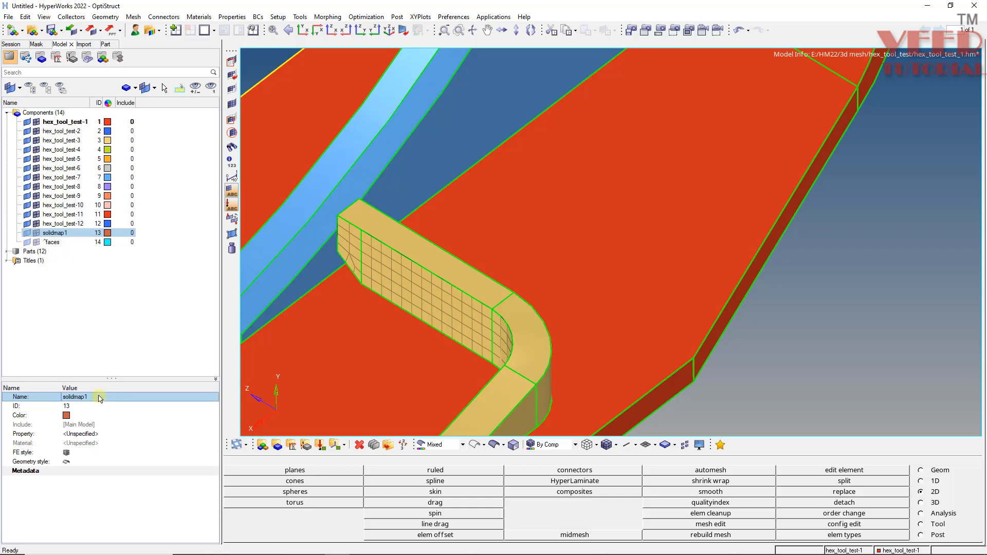
{"action": "left_click", "coordinate": [191, 338]}
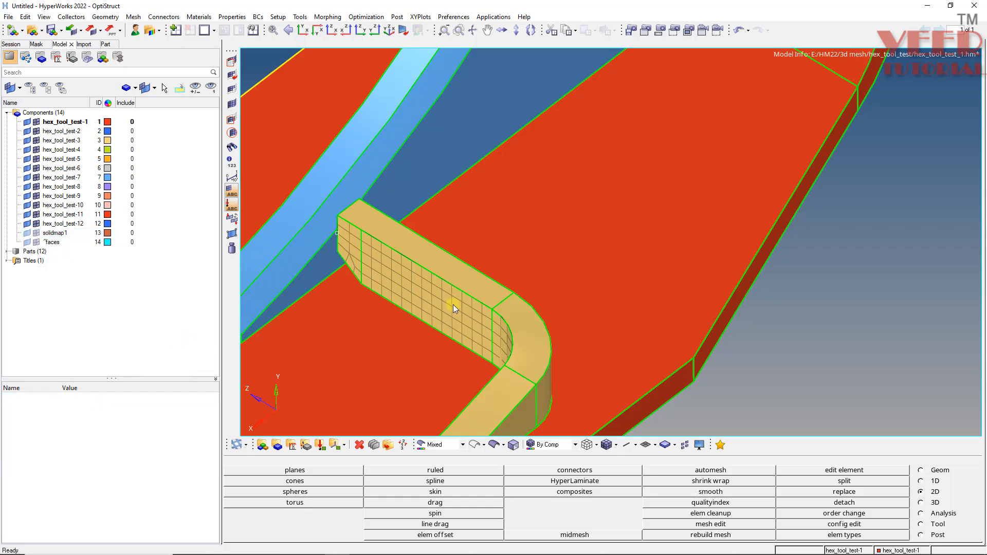
Mask the large red plate, the blue web with its curved flange and the L-shaped bracket solids.
{"action": "mouse_move", "coordinate": [453, 304]}
{"action": "left_mouse_down", "text": "ctrl"}
{"action": "mouse_move", "coordinate": [479, 325]}
{"action": "mouse_move", "coordinate": [501, 205]}
{"action": "mouse_move", "coordinate": [423, 242]}
{"action": "mouse_move", "coordinate": [741, 253]}
{"action": "mouse_move", "coordinate": [479, 271]}
{"action": "mouse_move", "coordinate": [447, 289]}
{"action": "left_mouse_up", "text": "ctrl"}
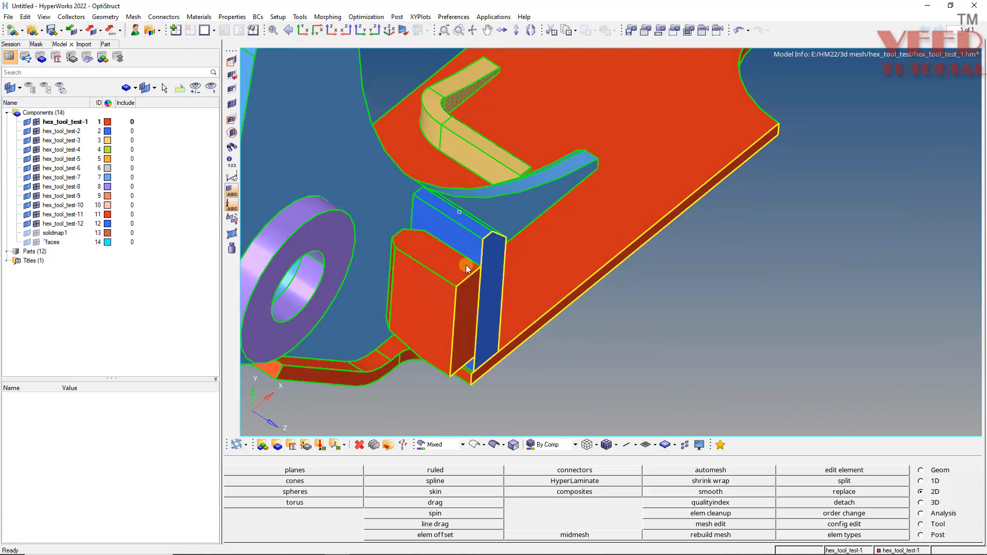
{"action": "scroll", "coordinate": [467, 268], "scroll_direction": "up", "scroll_amount": 3}
{"action": "scroll", "coordinate": [454, 330], "scroll_direction": "down", "scroll_amount": 5}
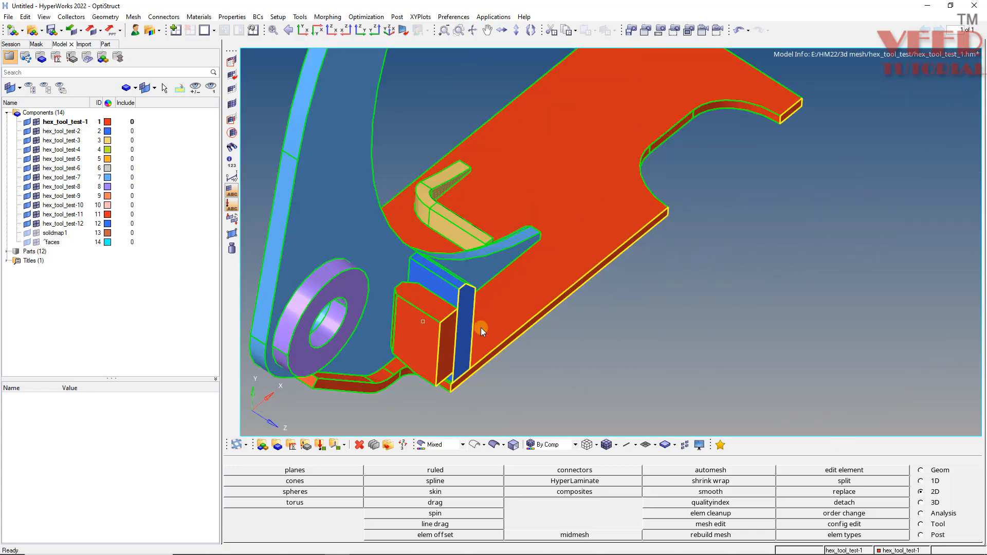
{"action": "left_click_drag", "start_coordinate": [480, 328], "coordinate": [472, 375], "text": "ctrl"}
{"action": "key", "text": "F5"}
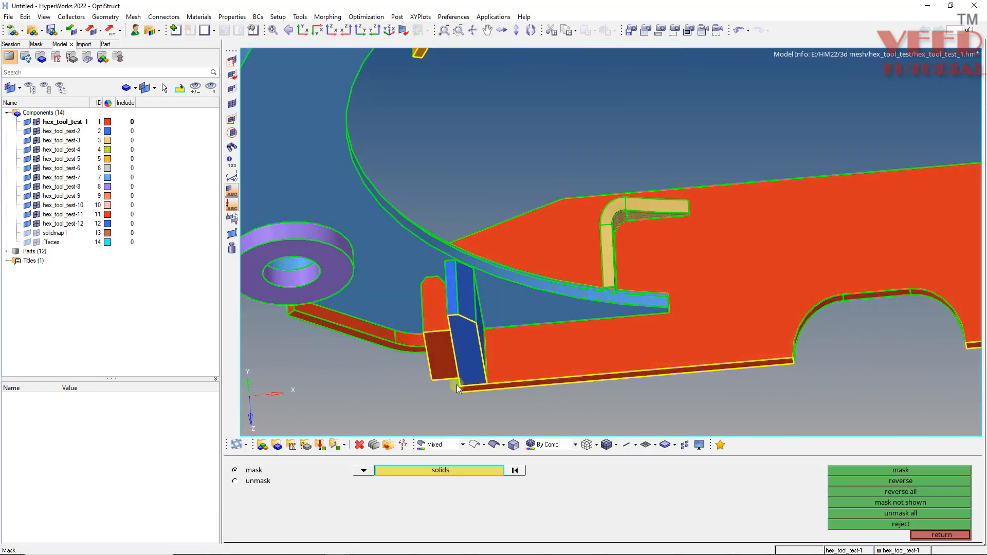
{"action": "left_click_drag", "start_coordinate": [800, 97], "coordinate": [540, 440], "text": "shift"}
{"action": "middle_click", "coordinate": [369, 172]}
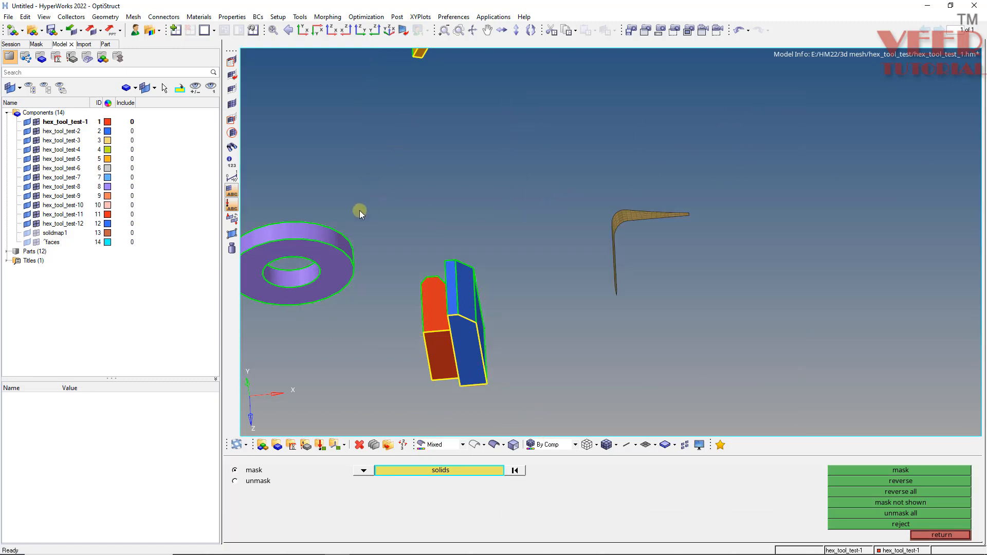
Mask the purple ring and the upper blocks with their orange plate, leaving the lower red and blue blocks displayed.
{"action": "left_click_drag", "start_coordinate": [356, 182], "coordinate": [276, 326], "text": "shift"}
{"action": "middle_click", "coordinate": [276, 326]}
{"action": "scroll", "coordinate": [498, 126], "scroll_direction": "down", "scroll_amount": 4, "text": "ctrl"}
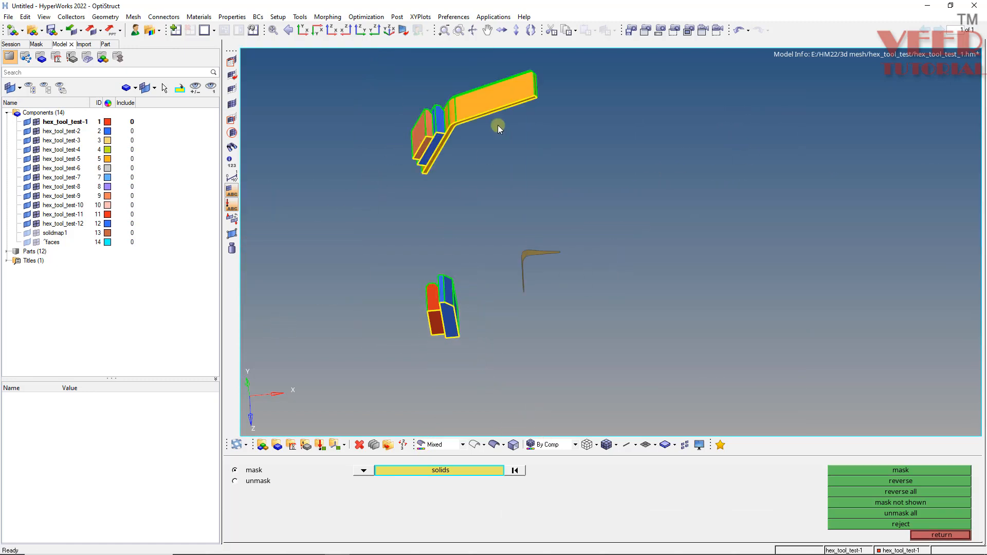
{"action": "left_click_drag", "start_coordinate": [585, 61], "coordinate": [335, 226], "text": "shift"}
{"action": "middle_click", "coordinate": [410, 205]}
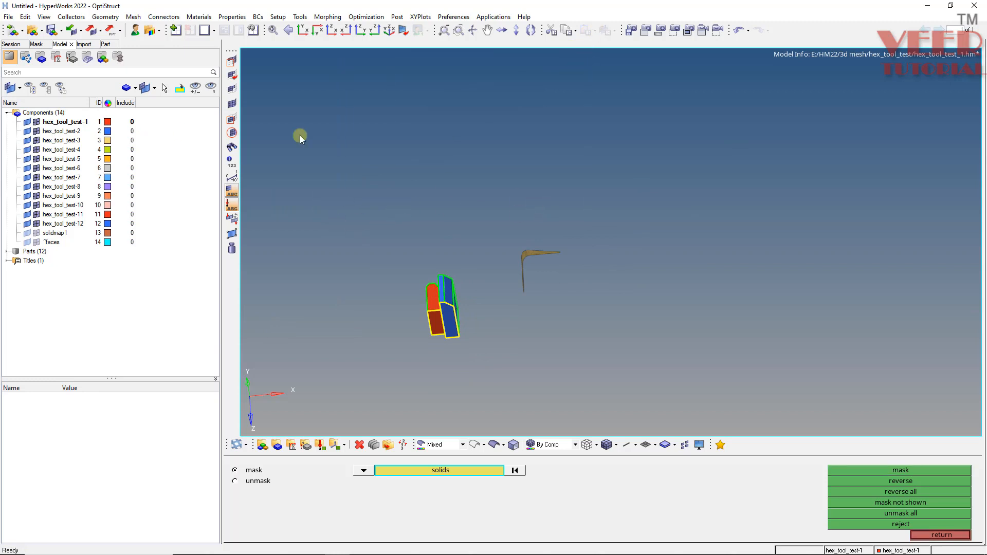
Hide the remaining L-shaped shell elements of the hex_tool_test-3 component.
{"action": "scroll", "coordinate": [542, 229], "scroll_direction": "up", "scroll_amount": 4, "text": "ctrl"}
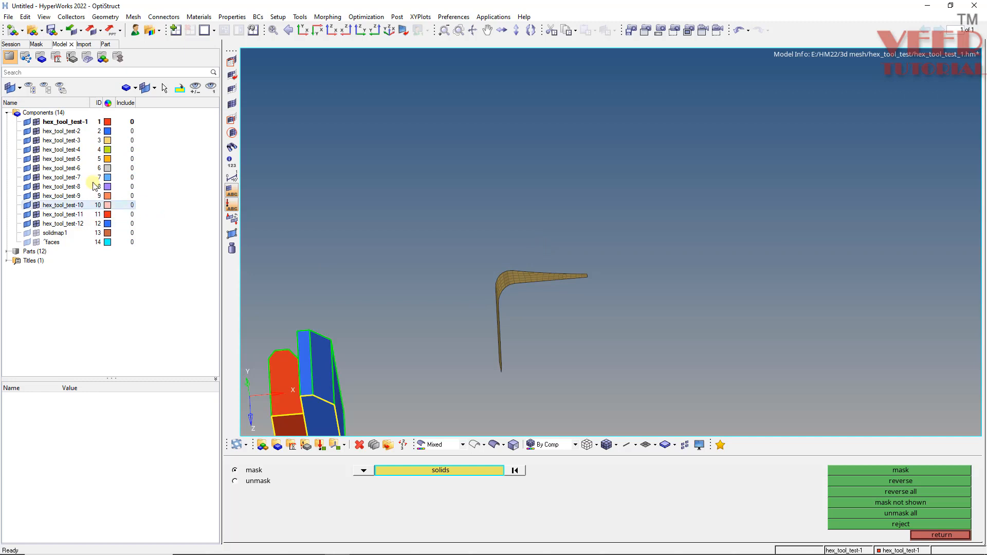
{"action": "left_click", "coordinate": [47, 141]}
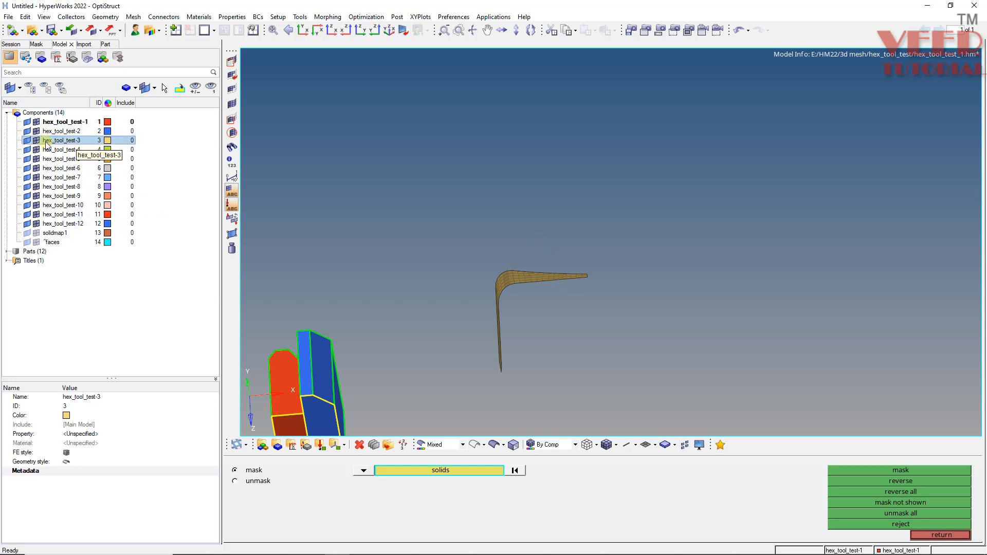
{"action": "left_click", "coordinate": [36, 141]}
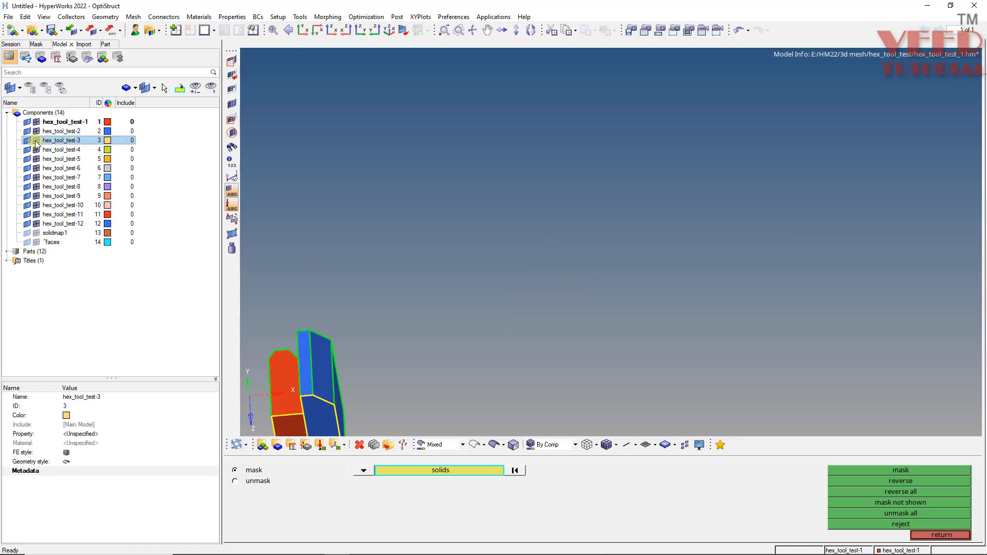
Leave the mask tool and save the view of the two blocks with its mask in the second view slot.
{"action": "left_click_drag", "start_coordinate": [497, 182], "coordinate": [783, 221], "text": "ctrl"}
{"action": "scroll", "coordinate": [586, 214], "scroll_direction": "down", "scroll_amount": 3, "text": "ctrl"}
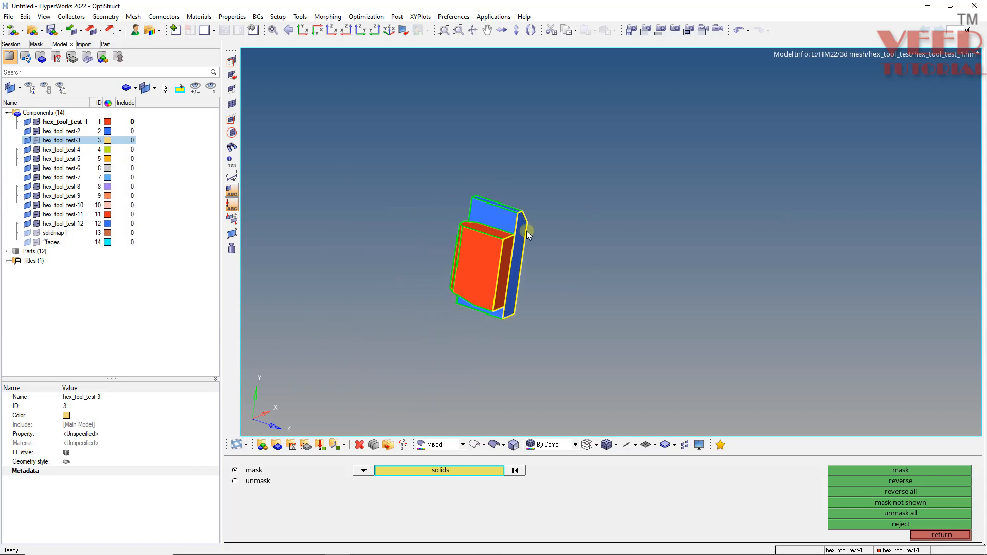
{"action": "left_click_drag", "start_coordinate": [527, 230], "coordinate": [569, 247], "text": "ctrl"}
{"action": "left_click", "coordinate": [945, 536]}
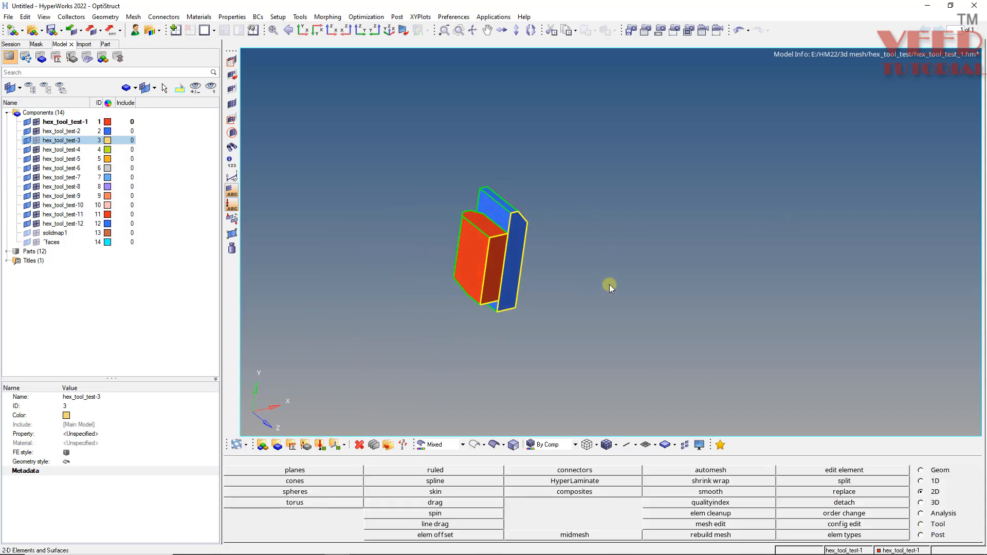
{"action": "key", "text": "v"}
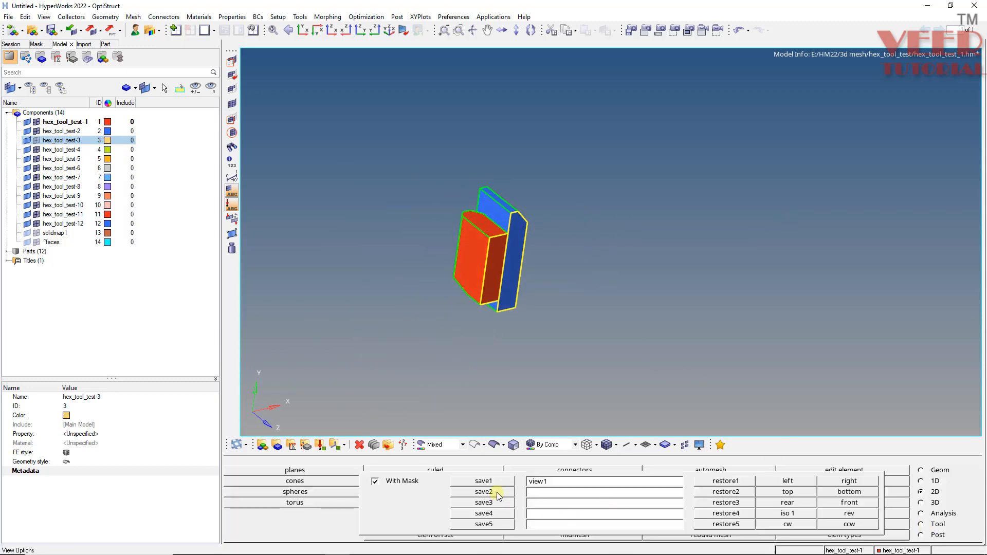
{"action": "left_click", "coordinate": [496, 492]}
Mask the red block to inspect the blue block's contact face, and undo the masking.
{"action": "scroll", "coordinate": [501, 226], "scroll_direction": "up", "scroll_amount": 3, "text": "ctrl"}
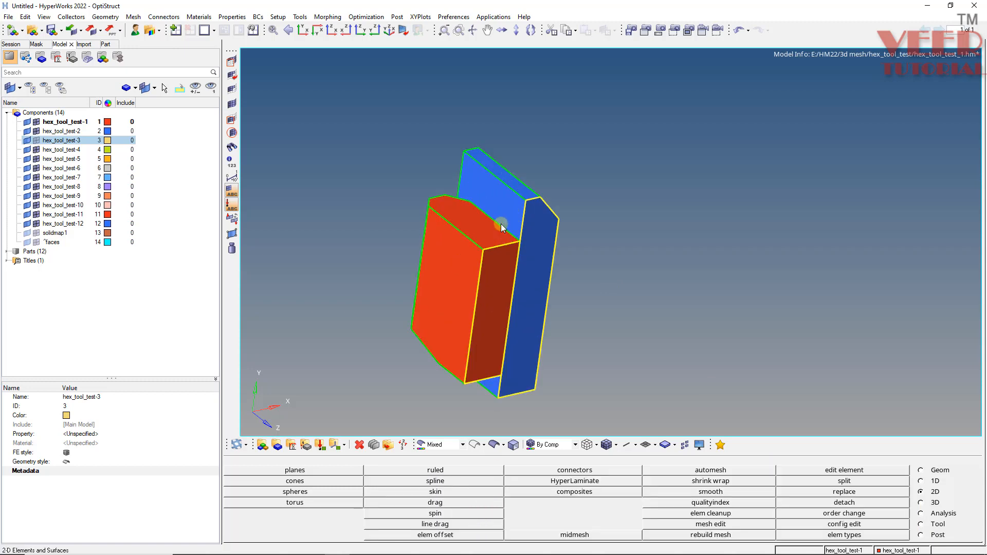
{"action": "scroll", "coordinate": [501, 223], "scroll_direction": "down", "scroll_amount": 3, "text": "ctrl"}
{"action": "left_click_drag", "start_coordinate": [409, 322], "coordinate": [448, 255], "text": "ctrl"}
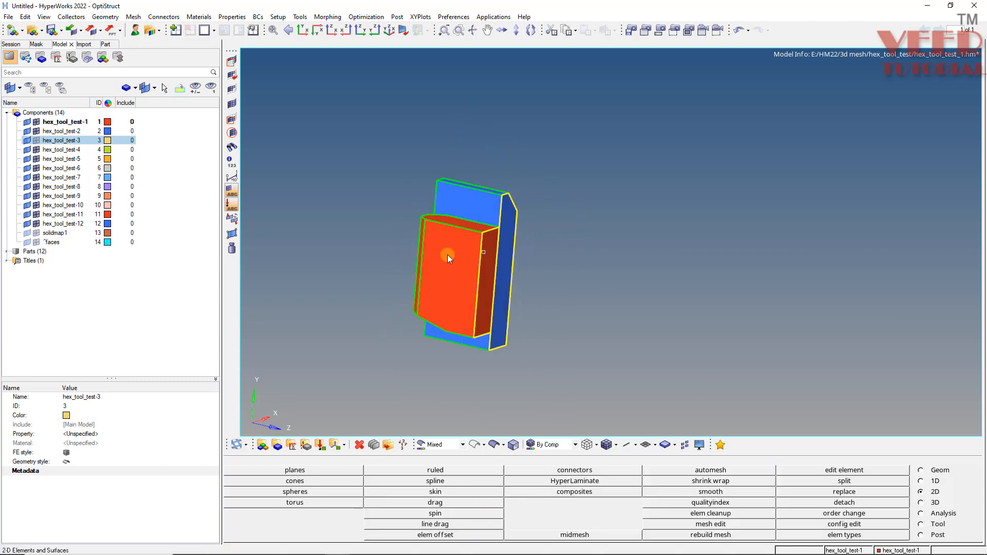
{"action": "scroll", "coordinate": [448, 253], "scroll_direction": "up", "scroll_amount": 3, "text": "ctrl"}
{"action": "key", "text": "F5"}
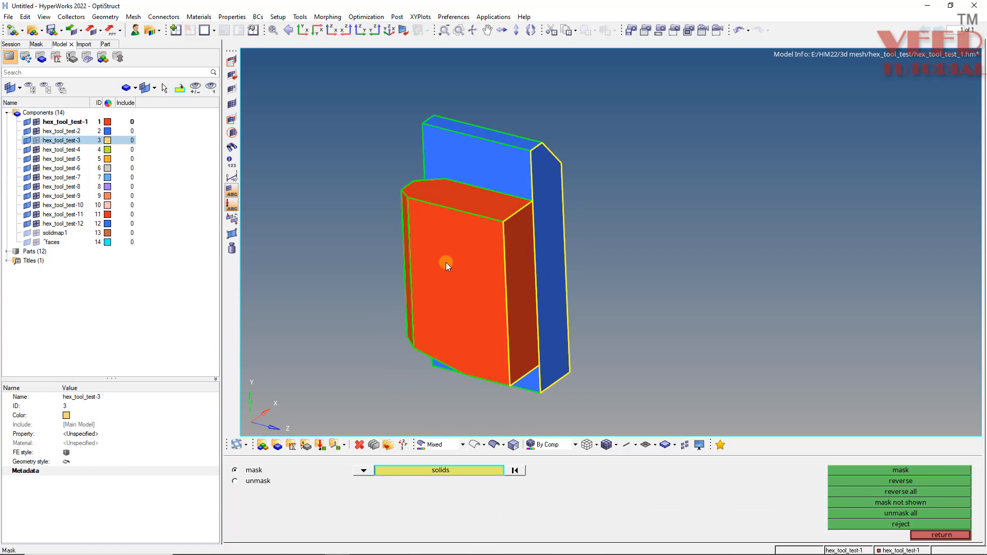
{"action": "left_click", "coordinate": [446, 263]}
{"action": "middle_click", "coordinate": [445, 267]}
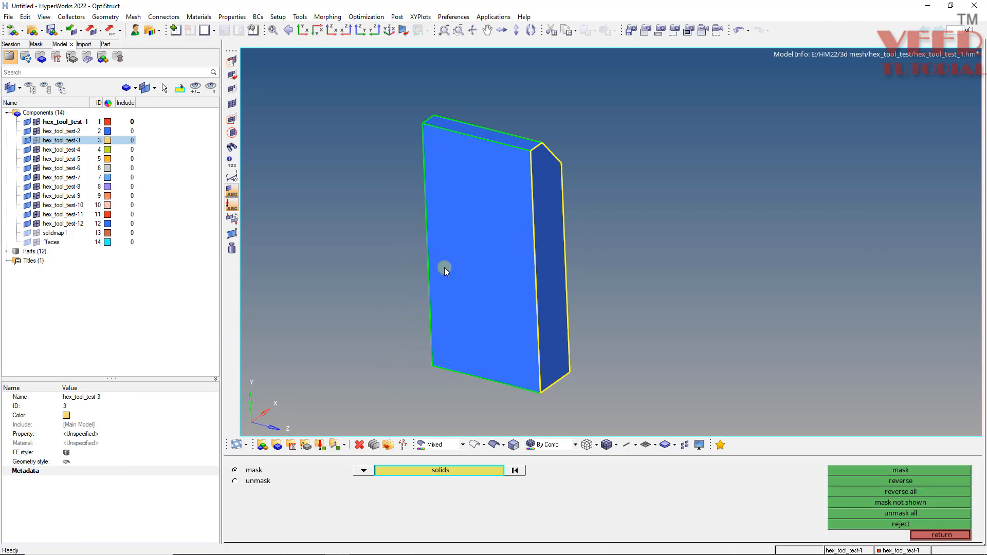
{"action": "key", "text": "ctrl+z"}
Trim the blue block's contact face with the red block's base edges as lines, normal to surface, and return to shaded geometry.
{"action": "left_click_drag", "start_coordinate": [489, 223], "coordinate": [572, 184], "text": "ctrl"}
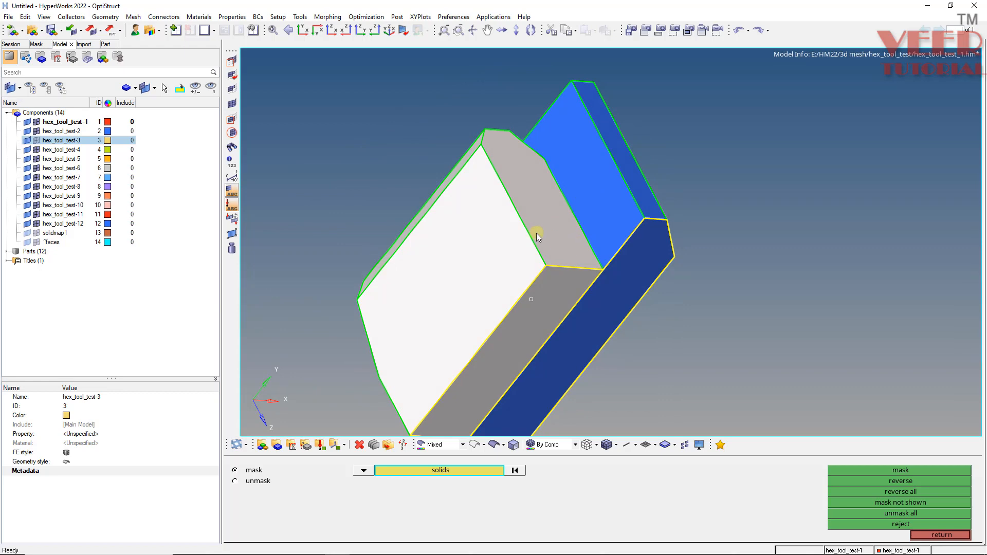
{"action": "left_click_drag", "start_coordinate": [536, 233], "coordinate": [586, 304], "text": "ctrl"}
{"action": "key", "text": "F11"}
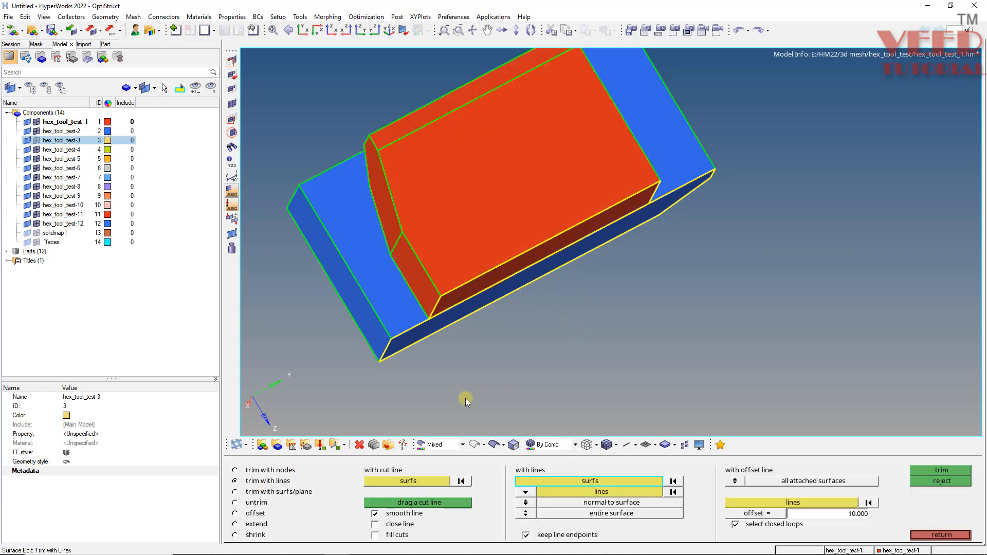
{"action": "left_click", "coordinate": [361, 250]}
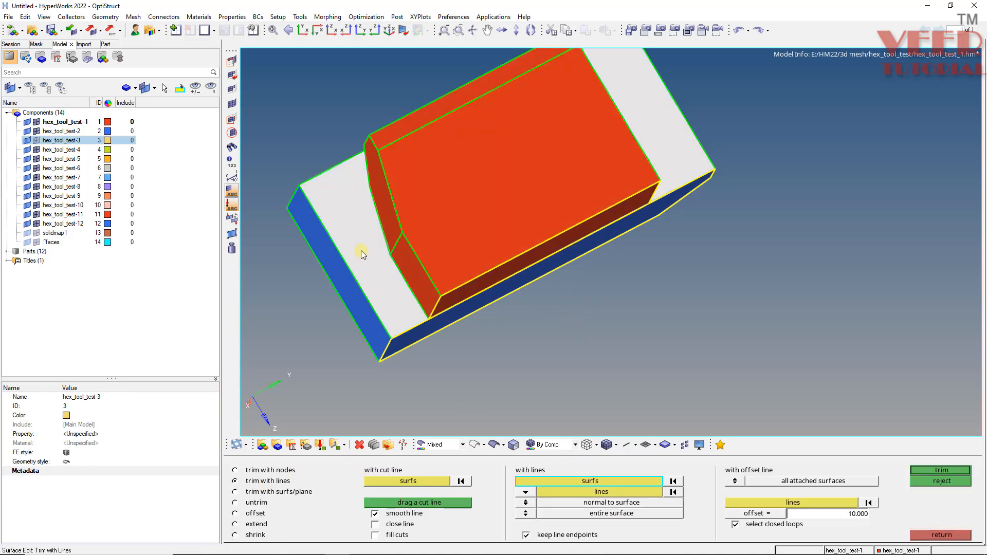
{"action": "left_click", "coordinate": [610, 492]}
{"action": "left_click", "coordinate": [473, 444]}
{"action": "mouse_move", "coordinate": [430, 199]}
{"action": "left_mouse_down", "text": "ctrl"}
{"action": "mouse_move", "coordinate": [432, 214]}
{"action": "mouse_move", "coordinate": [449, 173]}
{"action": "mouse_move", "coordinate": [430, 212]}
{"action": "left_mouse_up", "text": "ctrl"}
{"action": "scroll", "coordinate": [394, 276], "scroll_direction": "up", "scroll_amount": 3, "text": "ctrl"}
{"action": "left_click", "coordinate": [407, 276]}
{"action": "left_click", "coordinate": [372, 192]}
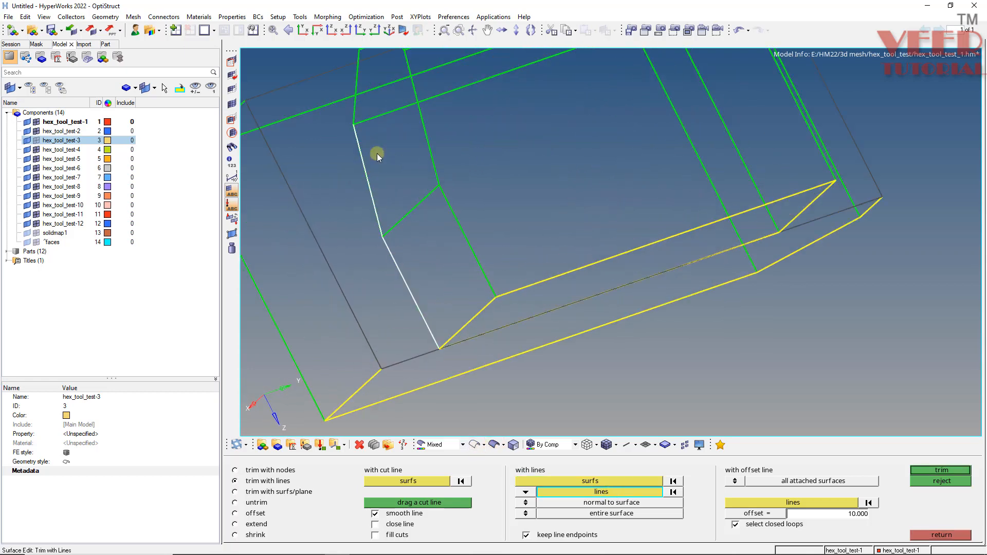
{"action": "left_click", "coordinate": [388, 119]}
{"action": "scroll", "coordinate": [540, 209], "scroll_direction": "down", "scroll_amount": 3}
{"action": "scroll", "coordinate": [519, 130], "scroll_direction": "up", "scroll_amount": 2}
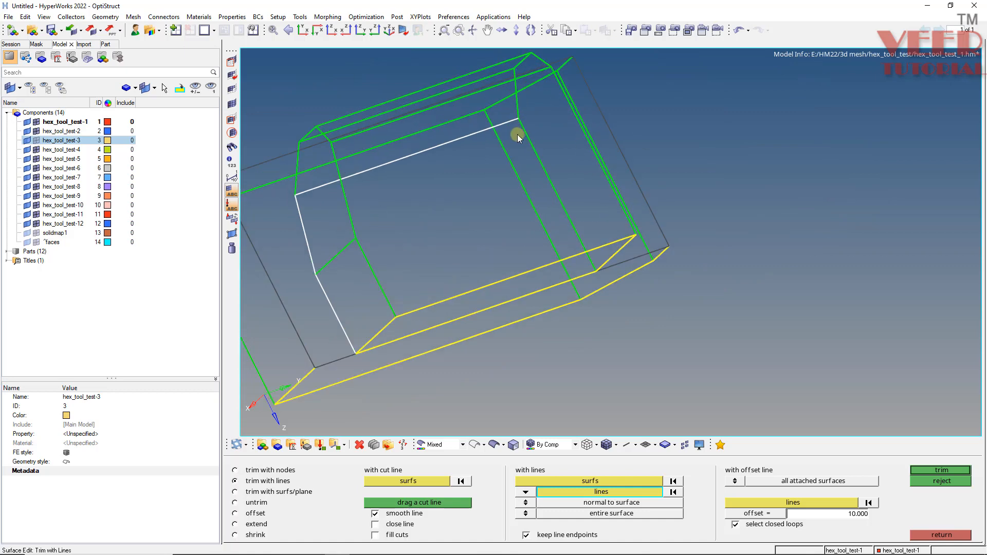
{"action": "scroll", "coordinate": [509, 258], "scroll_direction": "down", "scroll_amount": 2}
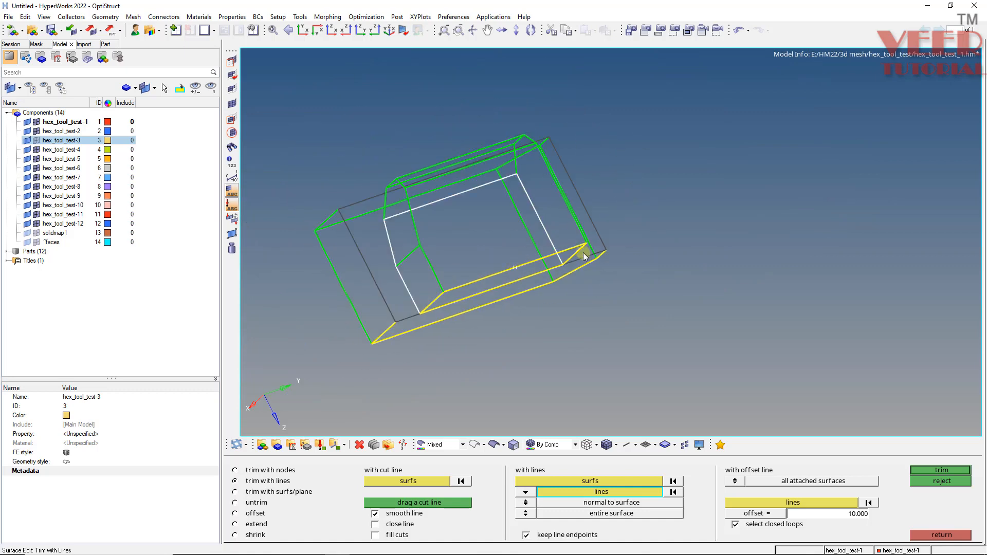
{"action": "left_click_drag", "start_coordinate": [583, 252], "coordinate": [514, 222], "text": "ctrl"}
{"action": "scroll", "coordinate": [504, 308], "scroll_direction": "up", "scroll_amount": 2}
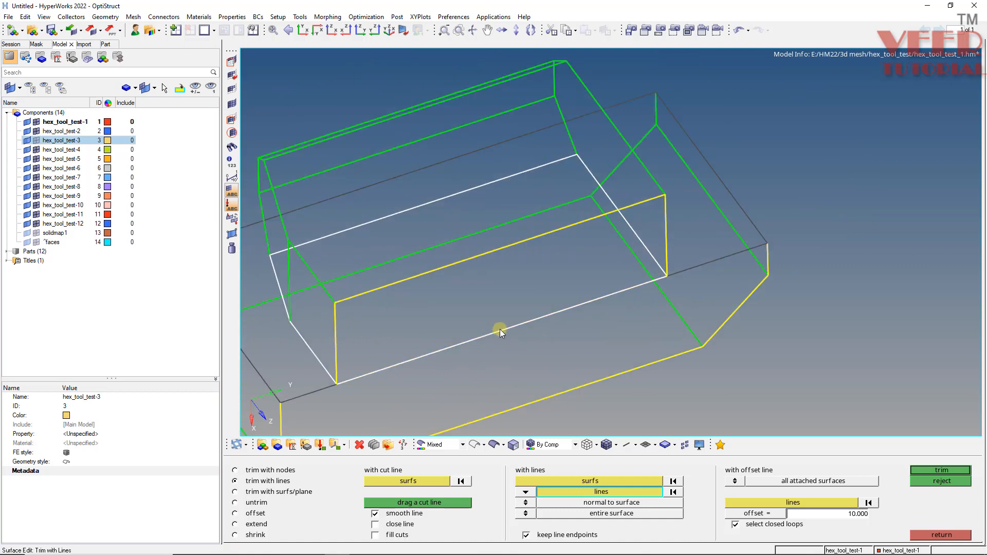
{"action": "left_click", "coordinate": [955, 471]}
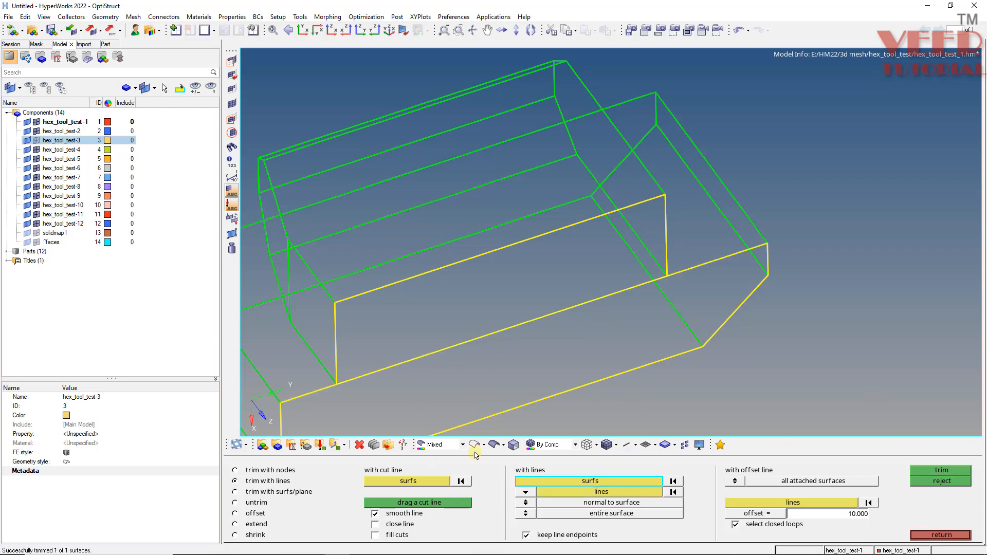
{"action": "left_click", "coordinate": [493, 444]}
Mask the red block to check the trimmed outline on the blue block, undo the masking and leave the tool.
{"action": "scroll", "coordinate": [401, 283], "scroll_direction": "down", "scroll_amount": 3}
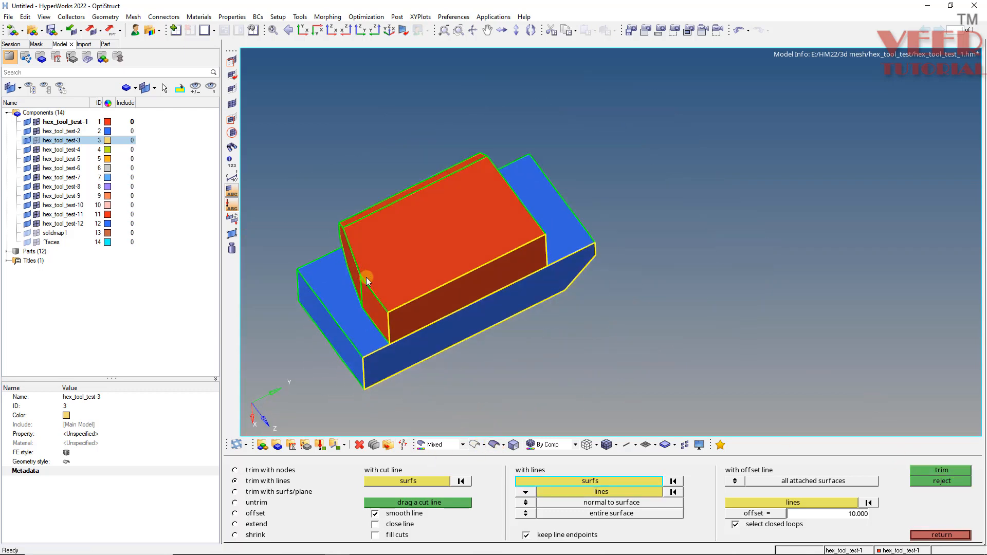
{"action": "key", "text": "F5"}
{"action": "left_click", "coordinate": [431, 276]}
{"action": "middle_click", "coordinate": [430, 274]}
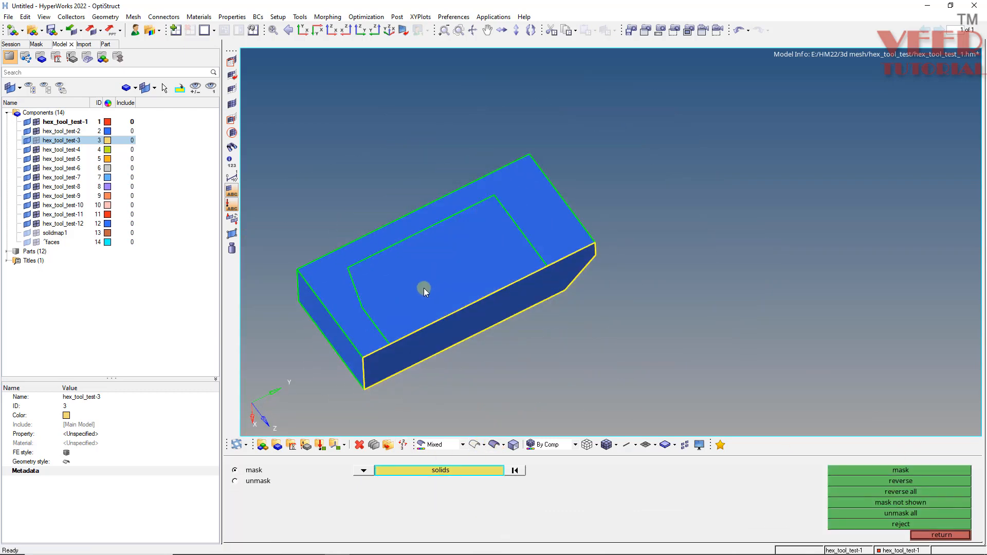
{"action": "left_click_drag", "start_coordinate": [435, 244], "coordinate": [375, 282], "text": "ctrl"}
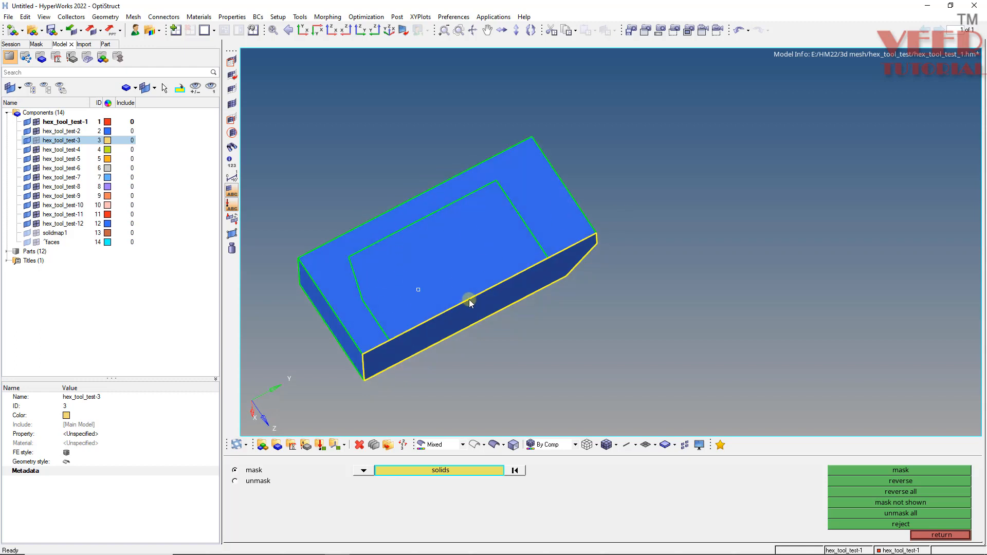
{"action": "key", "text": "ctrl+z"}
{"action": "left_click_drag", "start_coordinate": [370, 221], "coordinate": [585, 292], "text": "ctrl"}
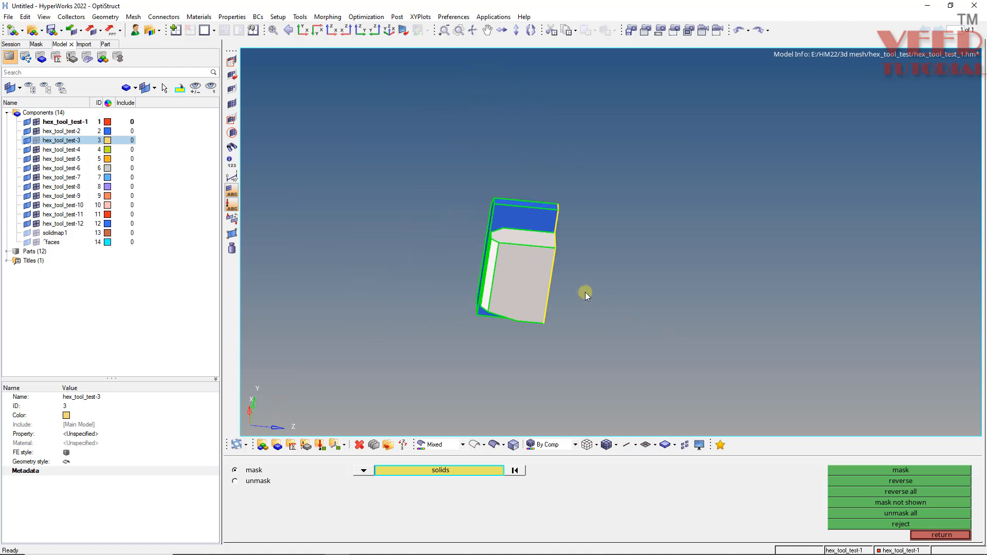
{"action": "scroll", "coordinate": [585, 292], "scroll_direction": "up", "scroll_amount": 5, "text": "ctrl"}
{"action": "key", "text": "Escape"}
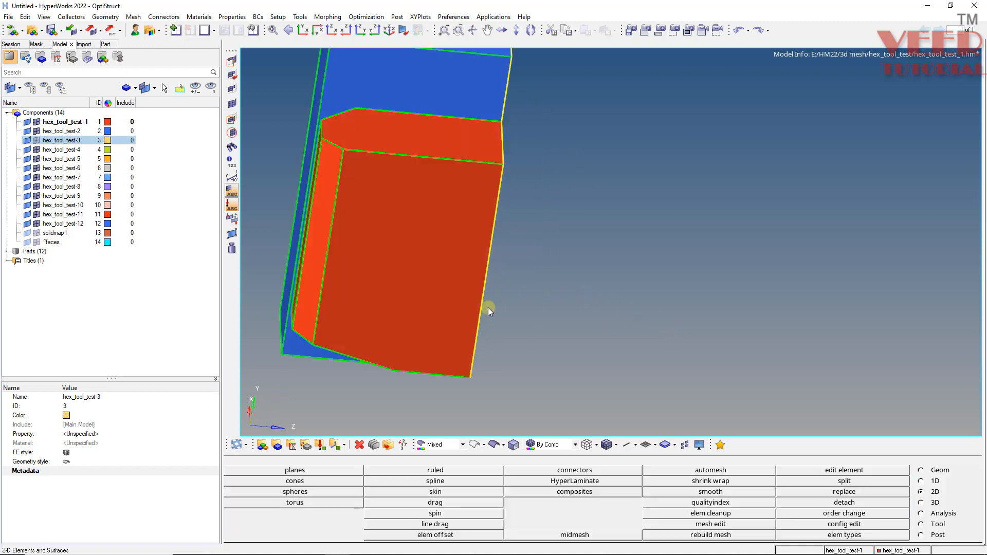
Examine the red and blue blocks from several sides, including their chamfered end faces.
{"action": "scroll", "coordinate": [544, 270], "scroll_direction": "down", "scroll_amount": 4, "text": "ctrl"}
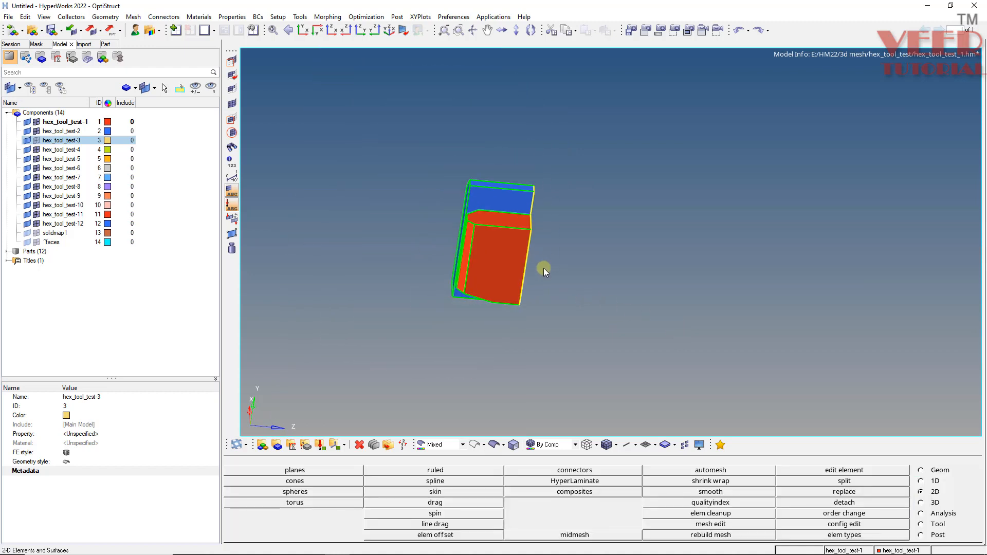
{"action": "scroll", "coordinate": [463, 195], "scroll_direction": "up", "scroll_amount": 4, "text": "ctrl"}
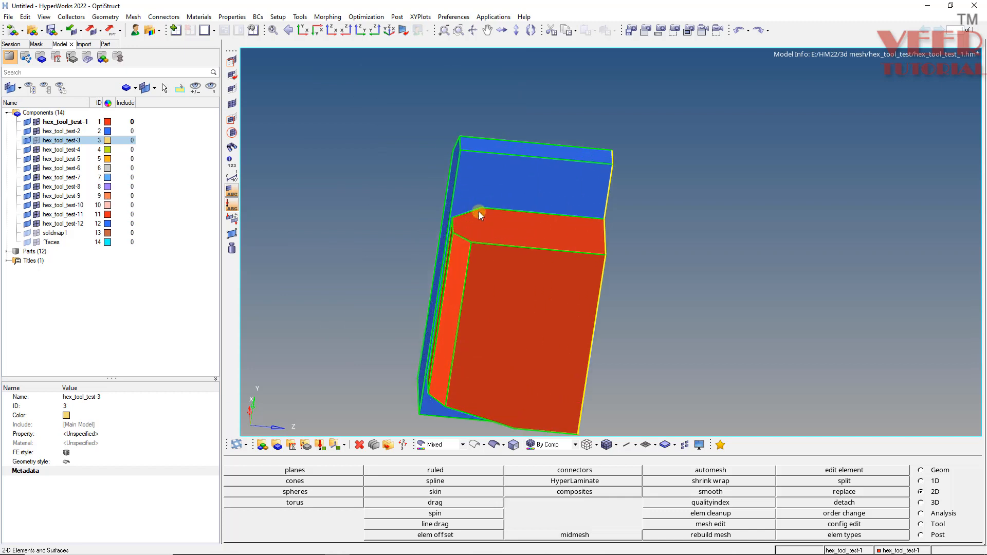
{"action": "scroll", "coordinate": [465, 153], "scroll_direction": "down", "scroll_amount": 2, "text": "ctrl"}
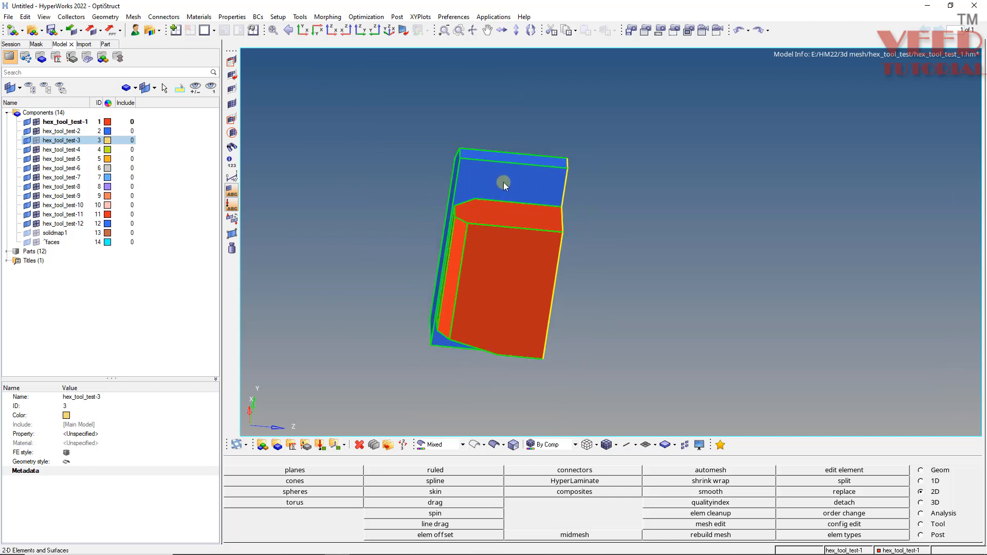
{"action": "scroll", "coordinate": [482, 236], "scroll_direction": "down", "scroll_amount": 2, "text": "ctrl"}
{"action": "scroll", "coordinate": [492, 290], "scroll_direction": "up", "scroll_amount": 3, "text": "ctrl"}
{"action": "mouse_move", "coordinate": [492, 291]}
{"action": "left_mouse_down", "text": "ctrl"}
{"action": "mouse_move", "coordinate": [487, 330]}
{"action": "mouse_move", "coordinate": [530, 217]}
{"action": "mouse_move", "coordinate": [503, 213]}
{"action": "mouse_move", "coordinate": [509, 307]}
{"action": "mouse_move", "coordinate": [485, 463]}
{"action": "mouse_move", "coordinate": [473, 422]}
{"action": "left_mouse_up", "text": "ctrl"}
{"action": "left_click_drag", "start_coordinate": [481, 229], "coordinate": [522, 227], "text": "ctrl"}
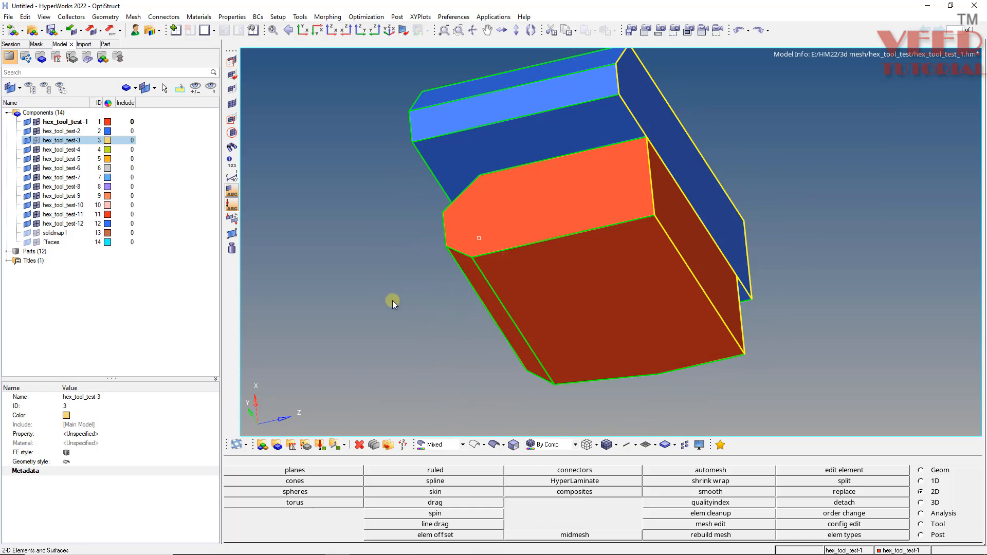
{"action": "left_click_drag", "start_coordinate": [448, 298], "coordinate": [549, 314], "text": "ctrl"}
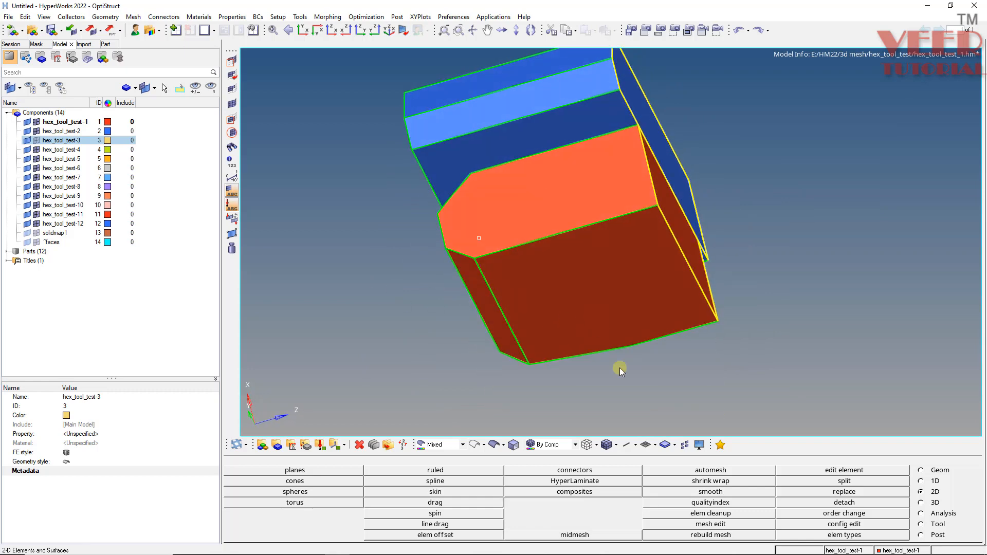
{"action": "left_click_drag", "start_coordinate": [566, 368], "coordinate": [575, 336], "text": "ctrl"}
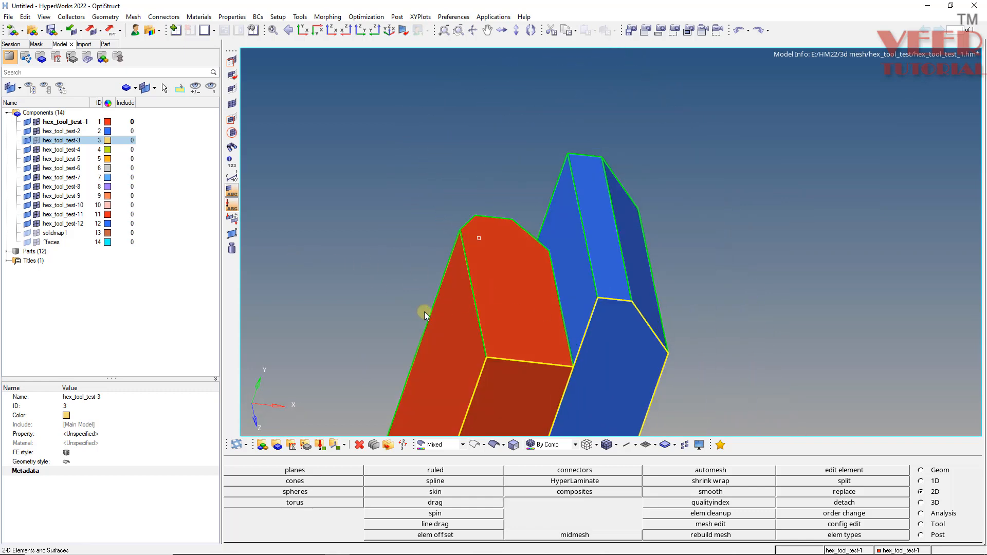
Examine the red block's end faces and their corners against the blue block from several angles.
{"action": "left_click_drag", "start_coordinate": [514, 212], "coordinate": [547, 248], "text": "ctrl"}
{"action": "scroll", "coordinate": [550, 245], "scroll_direction": "up", "scroll_amount": 3}
{"action": "scroll", "coordinate": [494, 206], "scroll_direction": "down", "scroll_amount": 5, "text": "ctrl"}
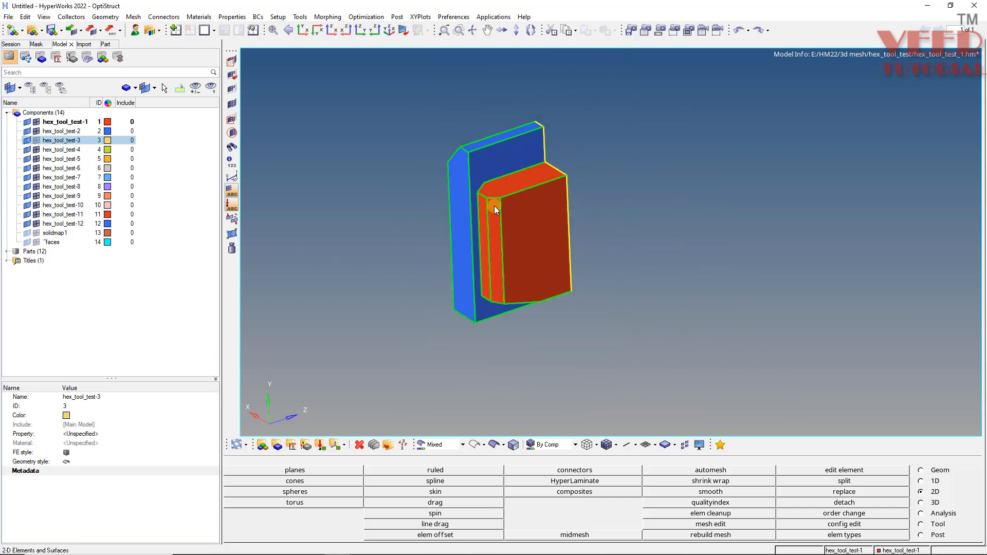
{"action": "left_click_drag", "start_coordinate": [522, 263], "coordinate": [516, 326], "text": "ctrl"}
{"action": "scroll", "coordinate": [550, 252], "scroll_direction": "up", "scroll_amount": 4, "text": "ctrl"}
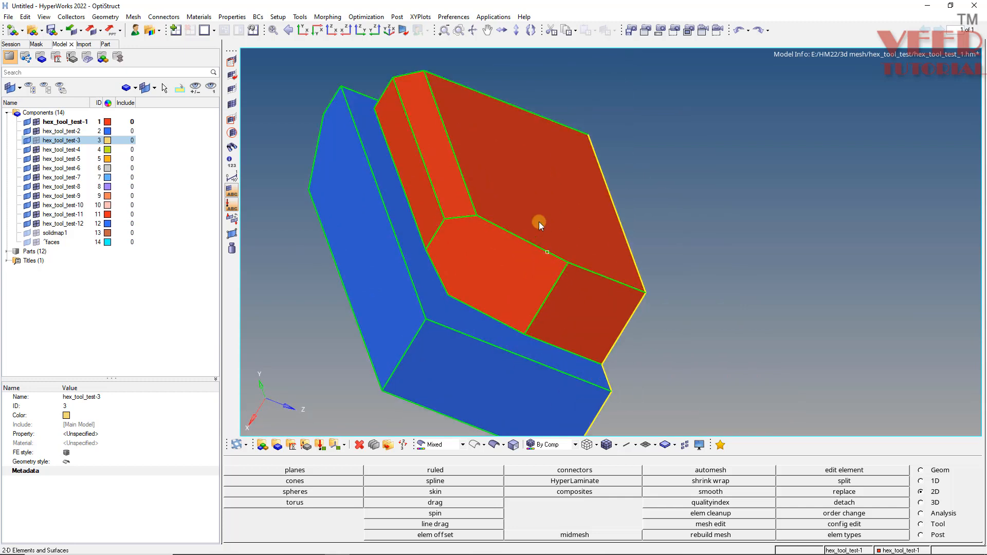
{"action": "left_click_drag", "start_coordinate": [535, 222], "coordinate": [461, 252], "text": "ctrl"}
{"action": "left_click_drag", "start_coordinate": [629, 288], "coordinate": [502, 280], "text": "ctrl"}
{"action": "scroll", "coordinate": [449, 255], "scroll_direction": "down", "scroll_amount": 5, "text": "ctrl"}
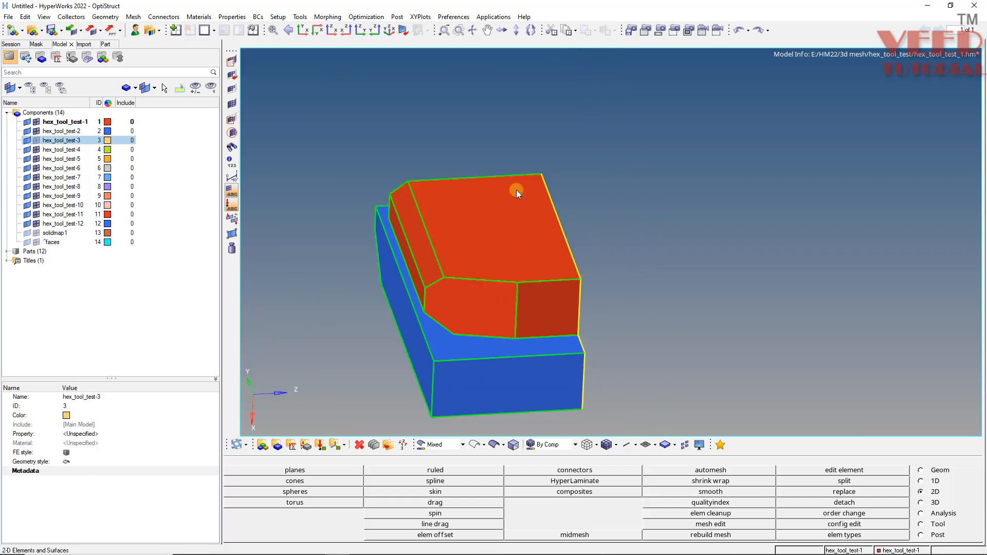
{"action": "left_click_drag", "start_coordinate": [531, 155], "coordinate": [520, 289], "text": "ctrl"}
{"action": "scroll", "coordinate": [601, 344], "scroll_direction": "up", "scroll_amount": 4, "text": "ctrl"}
{"action": "left_click_drag", "start_coordinate": [558, 347], "coordinate": [378, 288], "text": "ctrl"}
{"action": "left_click_drag", "start_coordinate": [511, 315], "coordinate": [330, 146], "text": "ctrl"}
{"action": "scroll", "coordinate": [397, 235], "scroll_direction": "down", "scroll_amount": 3}
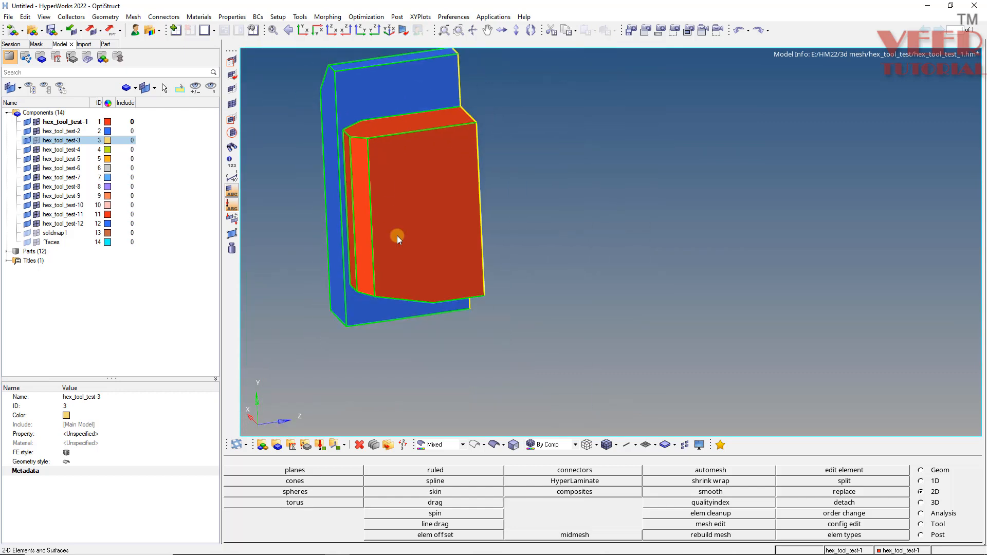
{"action": "left_click_drag", "start_coordinate": [411, 229], "coordinate": [392, 280], "text": "ctrl"}
{"action": "scroll", "coordinate": [404, 282], "scroll_direction": "up", "scroll_amount": 5}
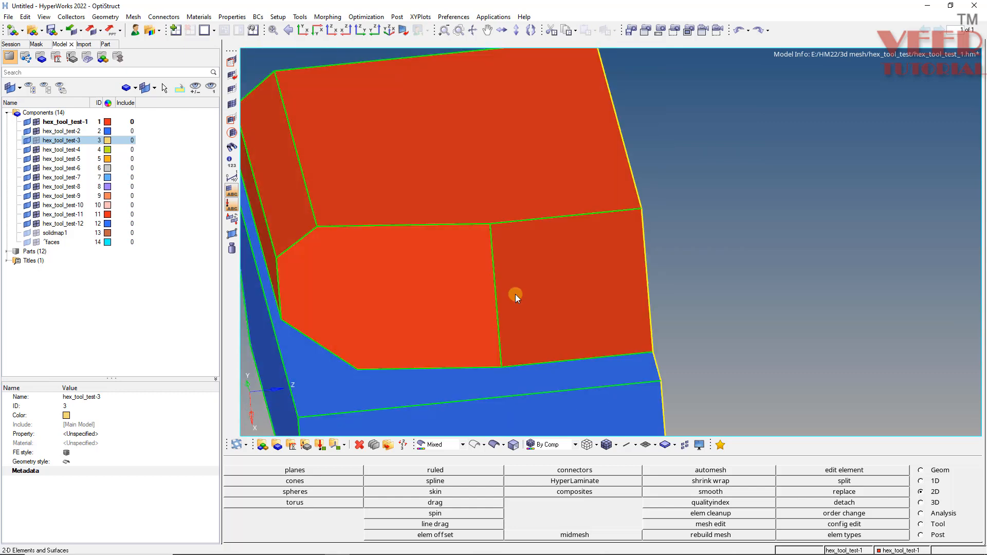
Try to mesh the red block's two adjoining end faces with quads only at element size 5, and reject the mesh.
{"action": "key", "text": "F12"}
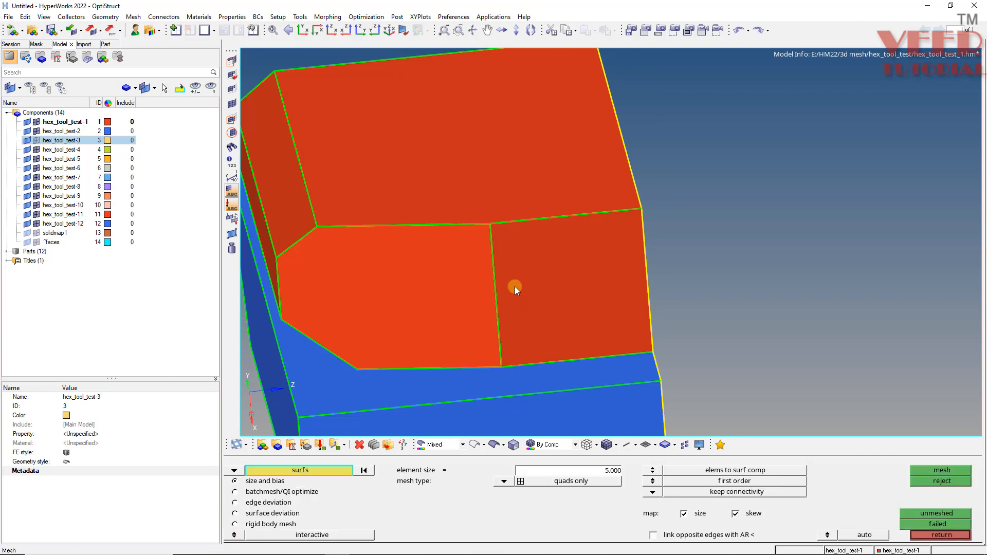
{"action": "left_click", "coordinate": [406, 312]}
{"action": "left_click", "coordinate": [609, 296]}
{"action": "middle_click", "coordinate": [609, 296]}
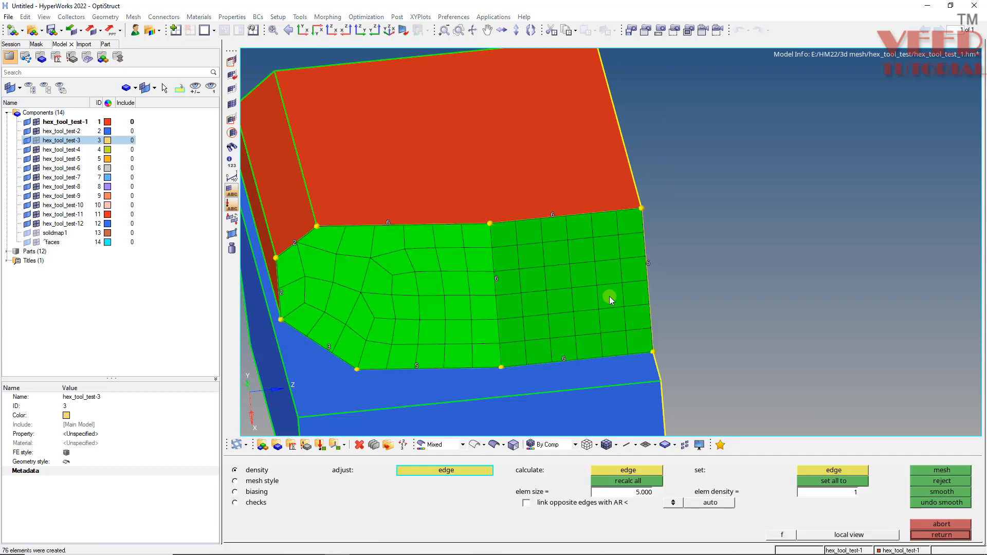
{"action": "left_click", "coordinate": [943, 480]}
{"action": "left_click", "coordinate": [941, 535]}
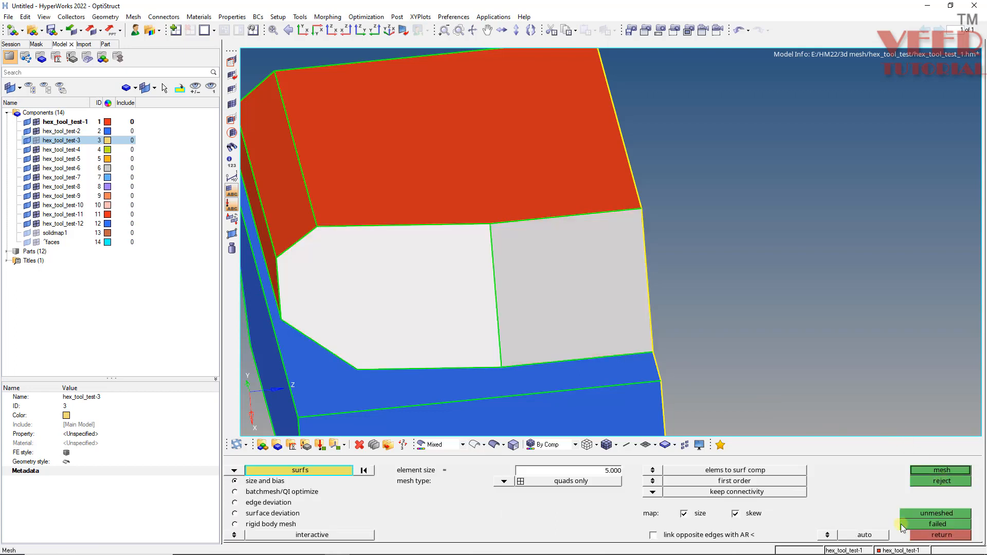
{"action": "key", "text": "Escape"}
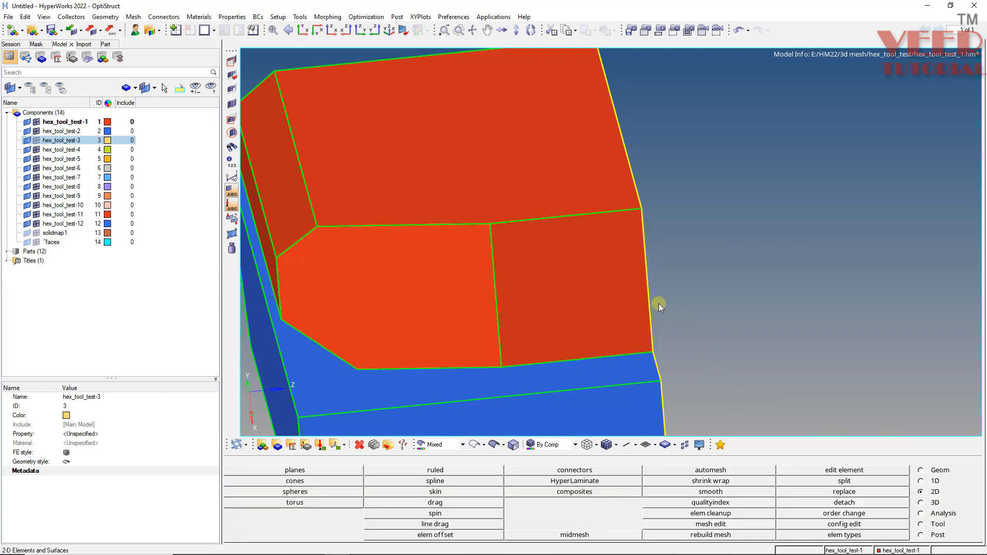
Split the red block's chamfered end face from its lower corner point to the opposite upper edge.
{"action": "key", "text": "F11"}
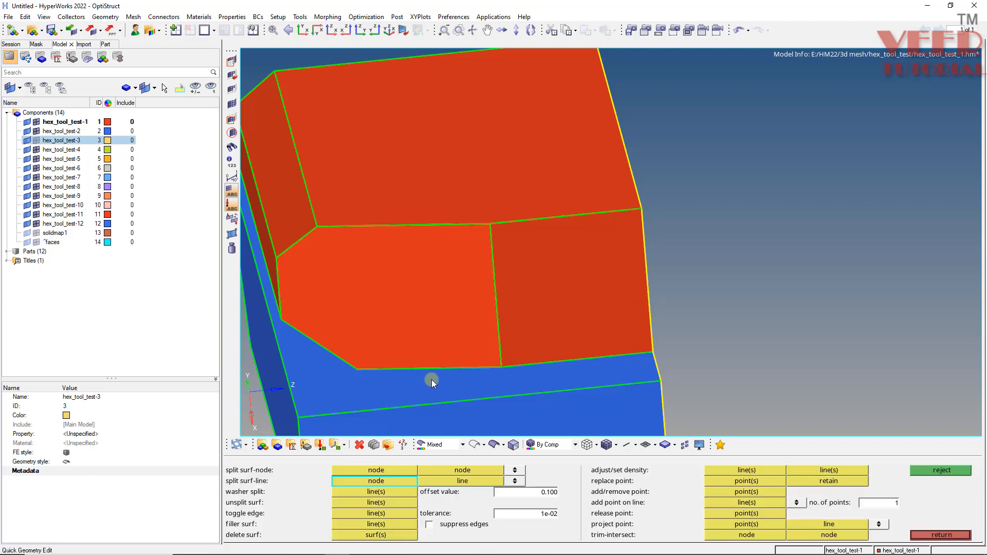
{"action": "left_click", "coordinate": [358, 367]}
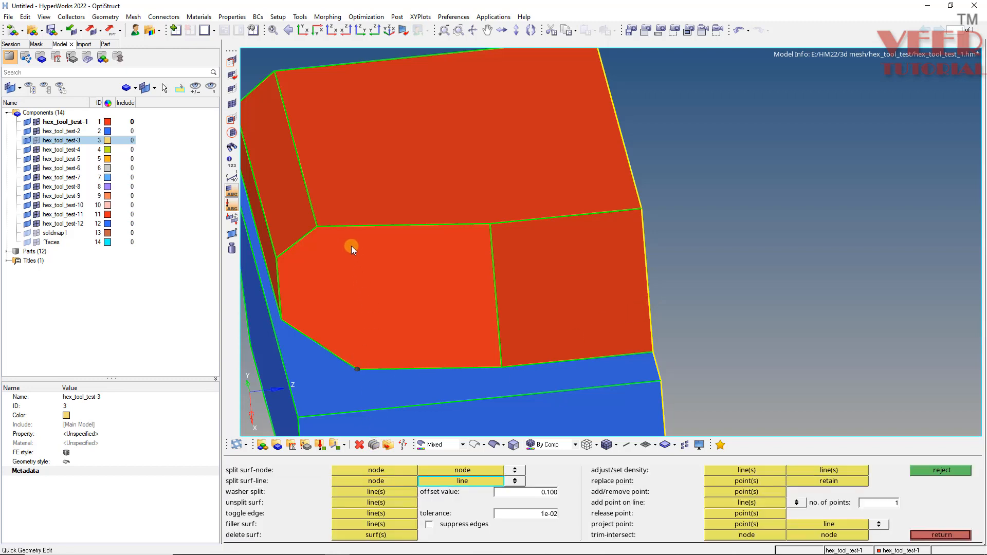
{"action": "left_click", "coordinate": [354, 225]}
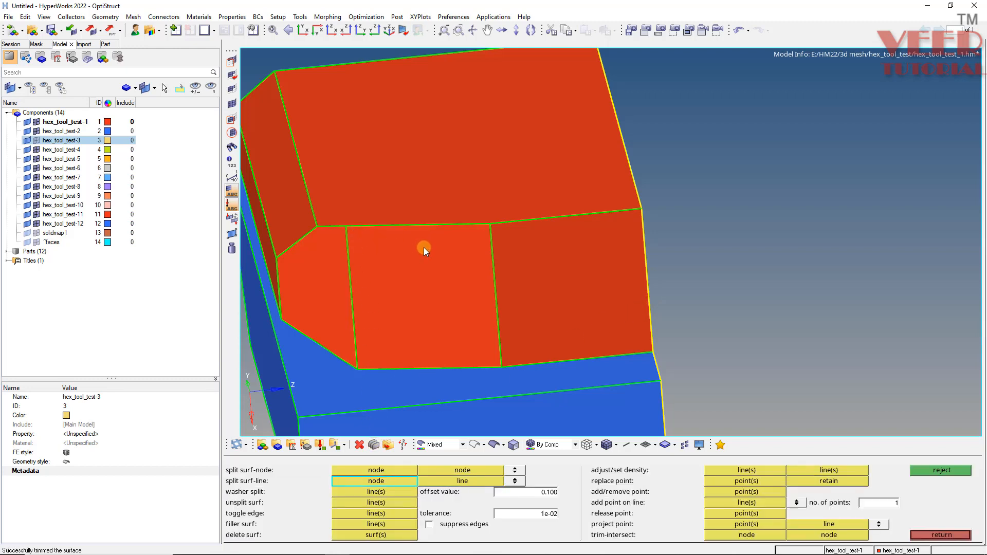
Mesh the two four-sided end faces of the red block with quads only at element size 5 and accept the mesh.
{"action": "key", "text": "F12"}
{"action": "left_click", "coordinate": [570, 291]}
{"action": "left_click", "coordinate": [415, 296]}
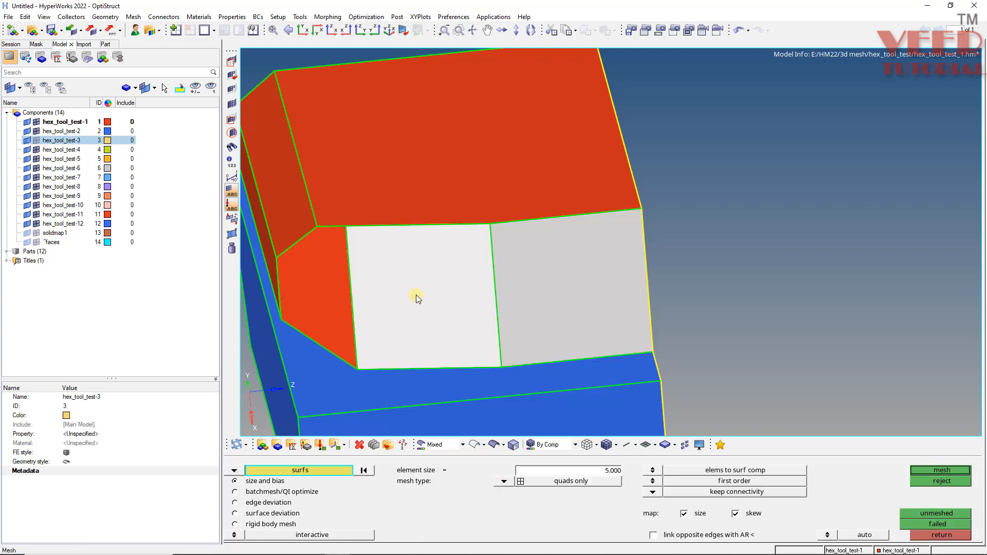
{"action": "middle_click", "coordinate": [416, 295]}
{"action": "middle_click", "coordinate": [411, 310]}
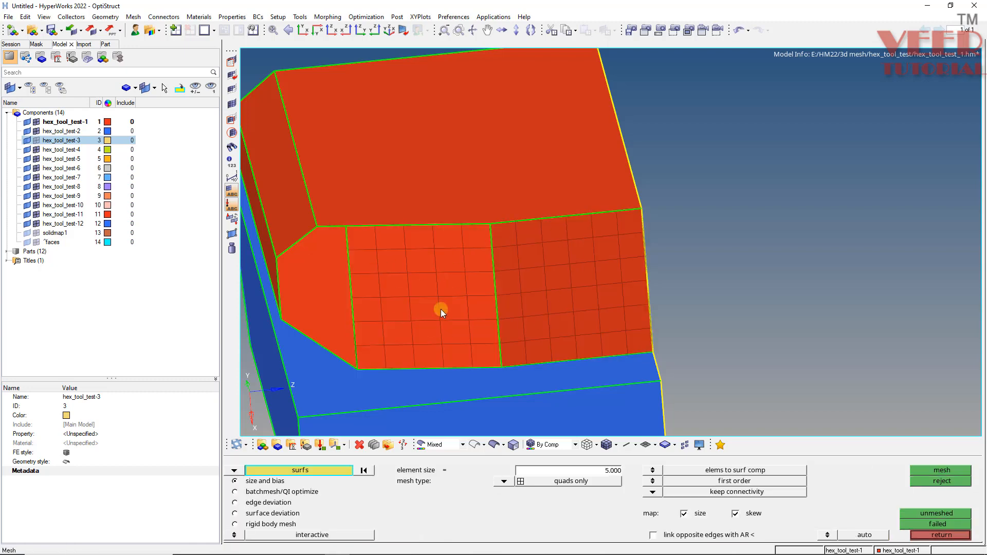
Mesh the remaining chamfered end face with quads at element size 5 and raise its short outer edge between the chamfers to density 3.
{"action": "left_click", "coordinate": [319, 298]}
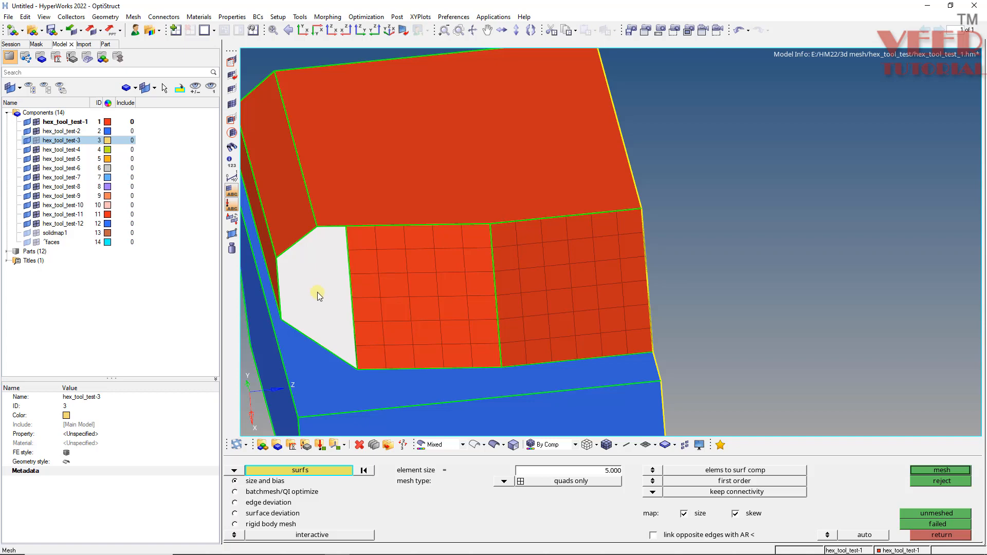
{"action": "left_click_drag", "start_coordinate": [416, 334], "coordinate": [514, 316], "text": "ctrl"}
{"action": "scroll", "coordinate": [513, 315], "scroll_direction": "down", "scroll_amount": 3, "text": "ctrl"}
{"action": "scroll", "coordinate": [448, 314], "scroll_direction": "up", "scroll_amount": 3, "text": "ctrl"}
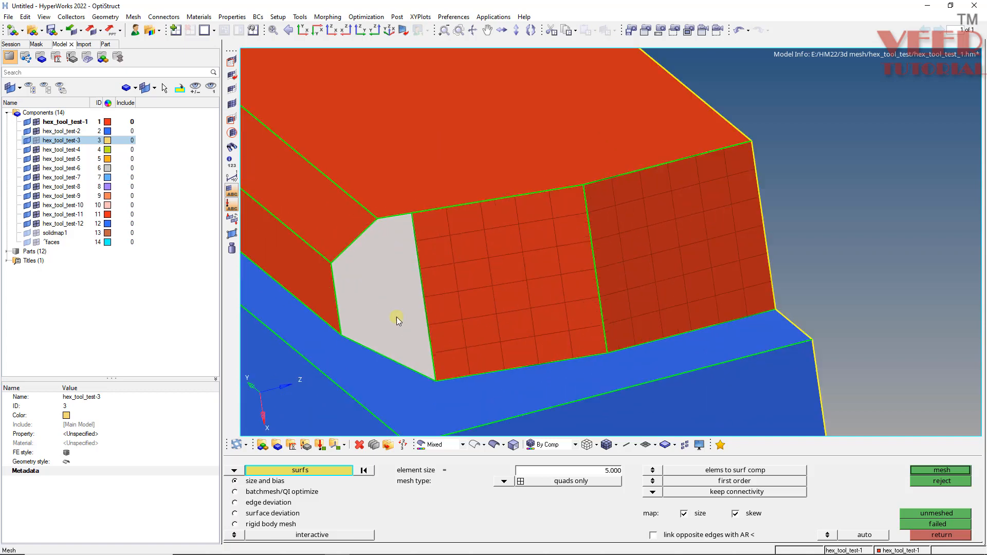
{"action": "middle_click", "coordinate": [397, 318]}
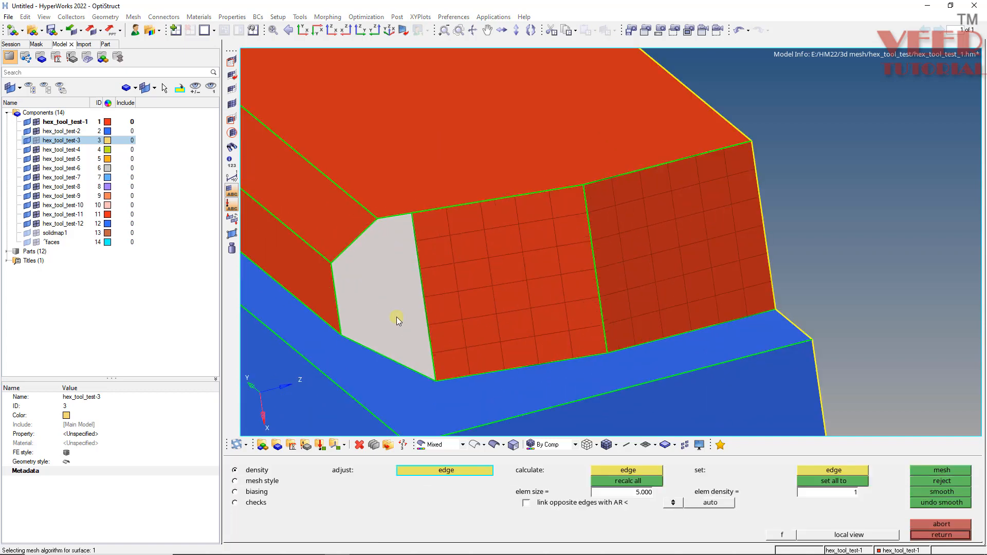
{"action": "left_click", "coordinate": [339, 303]}
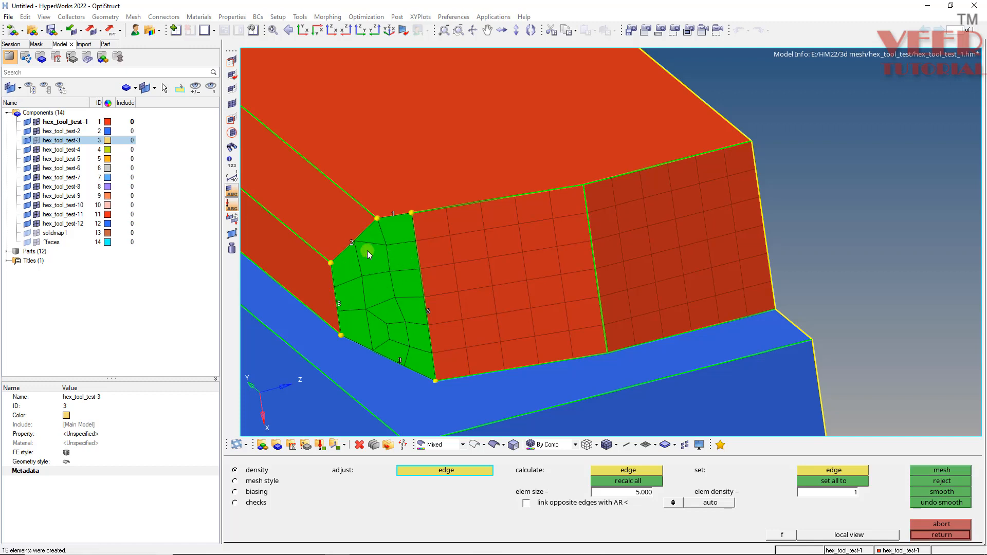
Set the chamfered face's short top edge and upper chamfer edge to density 2 each, remesh and accept the mesh.
{"action": "scroll", "coordinate": [348, 247], "scroll_direction": "up", "scroll_amount": 2, "text": "ctrl"}
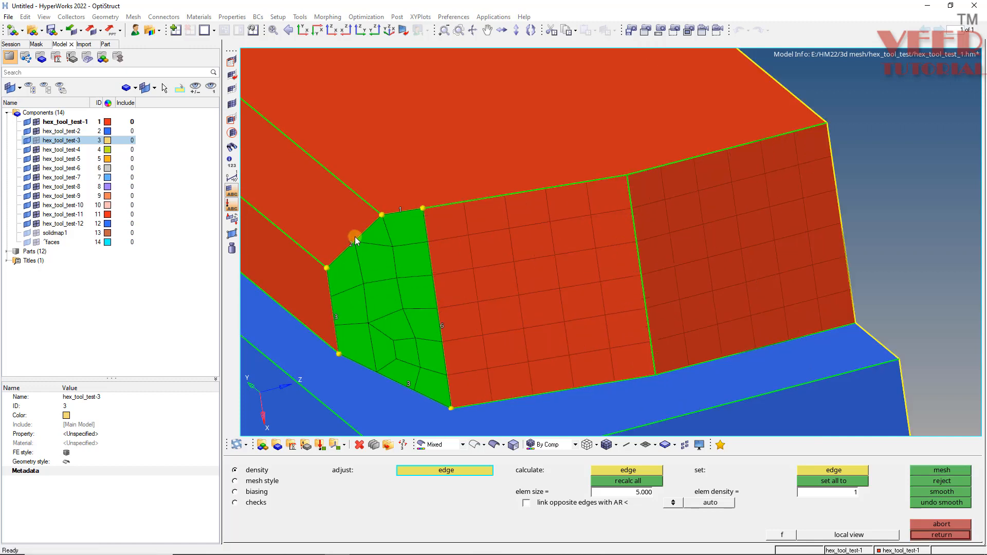
{"action": "left_click", "coordinate": [348, 248]}
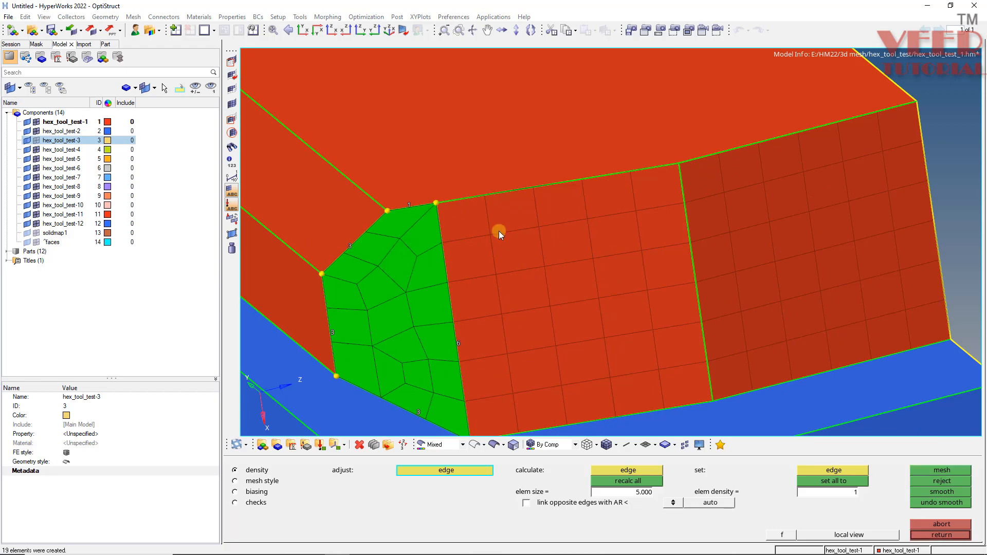
{"action": "scroll", "coordinate": [365, 273], "scroll_direction": "down", "scroll_amount": 2, "text": "ctrl"}
{"action": "mouse_move", "coordinate": [405, 315]}
{"action": "left_mouse_down", "text": "ctrl"}
{"action": "mouse_move", "coordinate": [353, 263]}
{"action": "mouse_move", "coordinate": [472, 324]}
{"action": "mouse_move", "coordinate": [330, 260]}
{"action": "mouse_move", "coordinate": [348, 261]}
{"action": "mouse_move", "coordinate": [337, 227]}
{"action": "mouse_move", "coordinate": [355, 272]}
{"action": "mouse_move", "coordinate": [376, 234]}
{"action": "left_mouse_up", "text": "ctrl"}
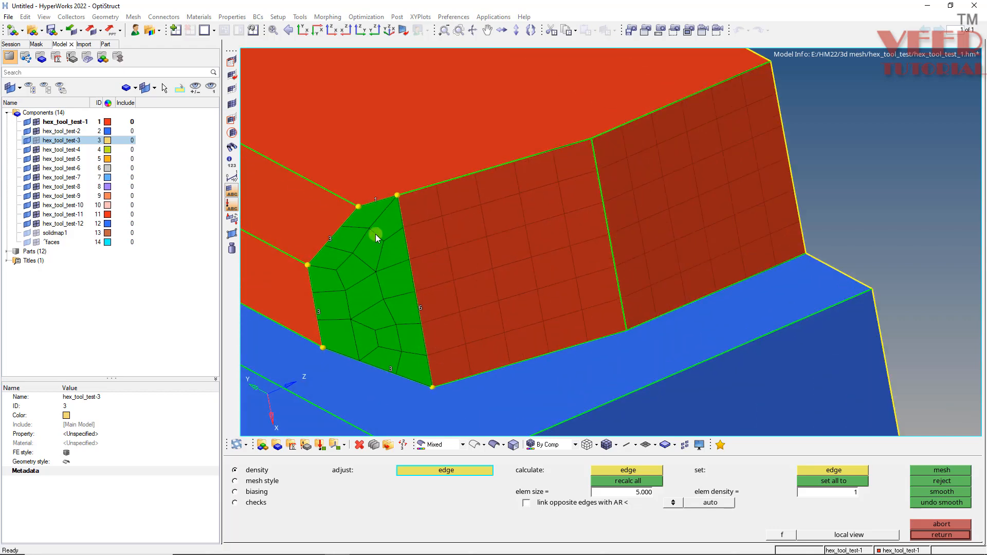
{"action": "left_click_drag", "start_coordinate": [386, 373], "coordinate": [401, 230], "text": "ctrl"}
{"action": "left_click", "coordinate": [383, 207]}
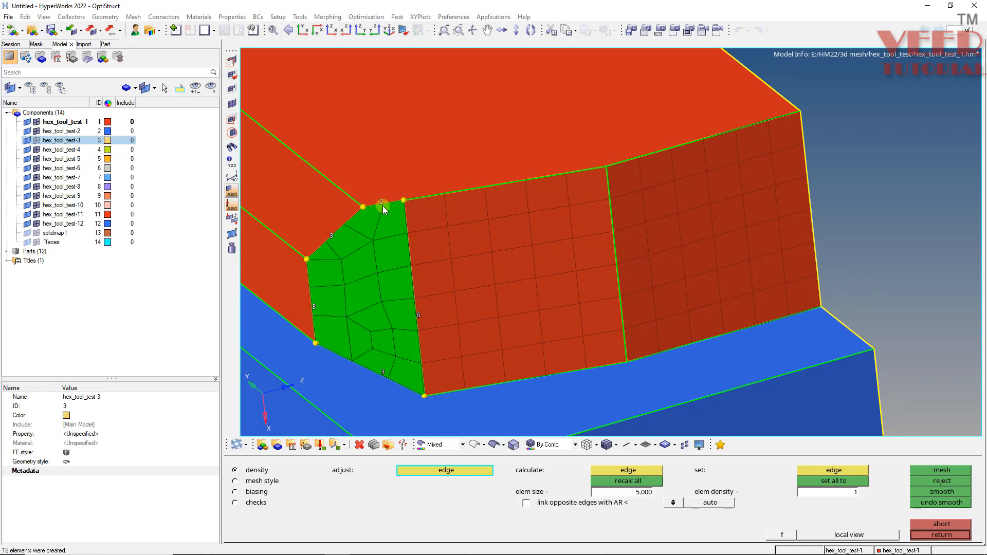
{"action": "right_click", "coordinate": [330, 238]}
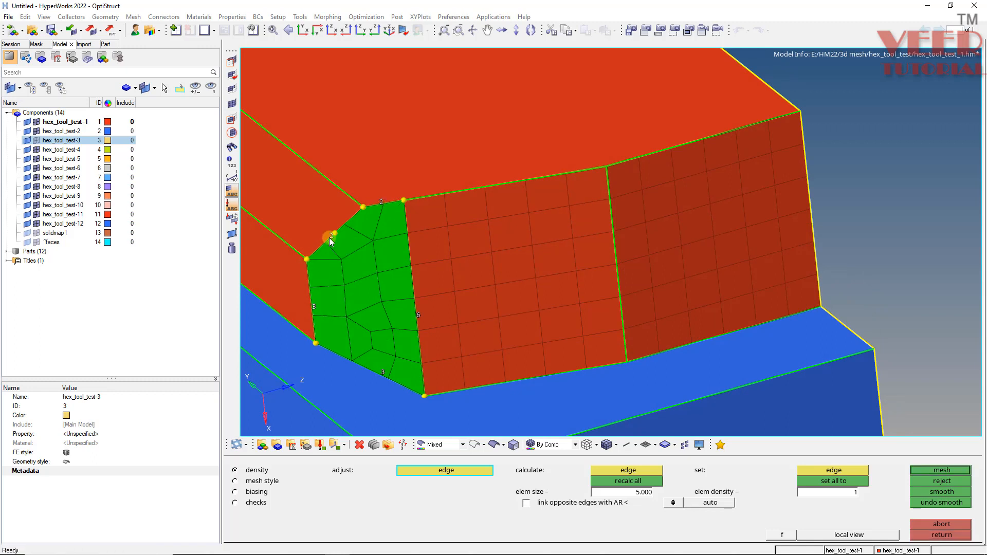
{"action": "middle_click", "coordinate": [330, 239]}
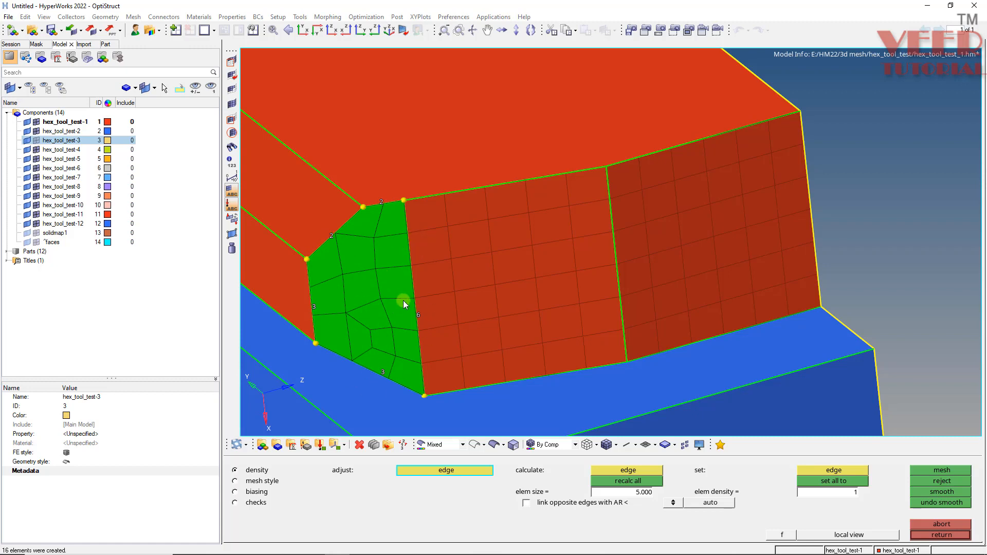
{"action": "middle_click", "coordinate": [419, 264]}
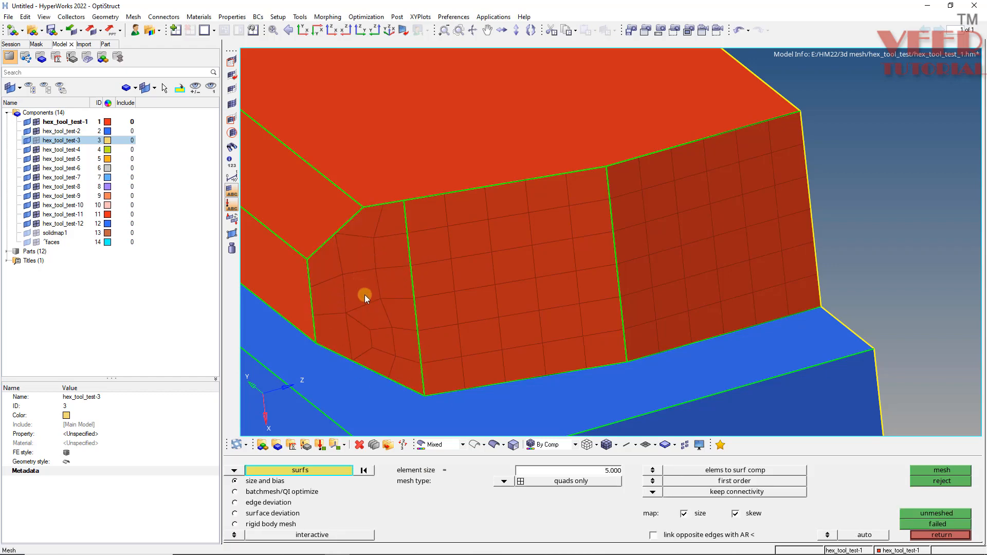
Start a general solid map and select all quads on the red block's three meshed end faces by face as the elements to drag.
{"action": "left_click_drag", "start_coordinate": [400, 343], "coordinate": [479, 260], "text": "ctrl"}
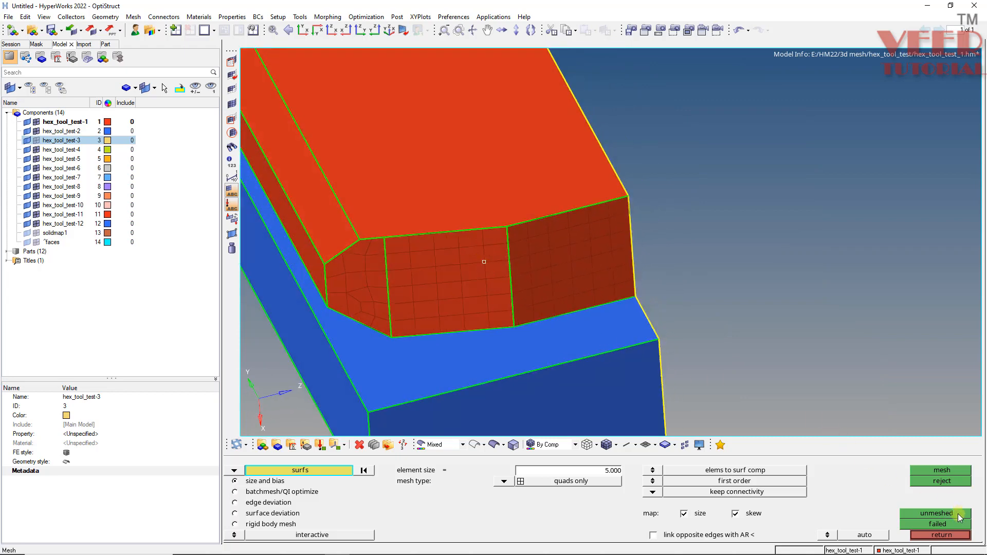
{"action": "left_click", "coordinate": [945, 535]}
{"action": "left_click", "coordinate": [754, 340]}
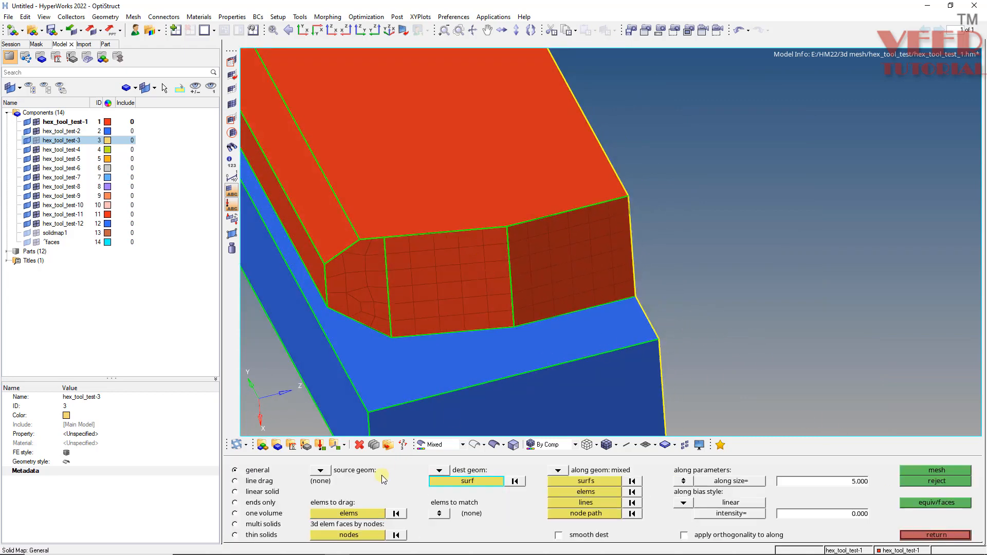
{"action": "left_click", "coordinate": [346, 513]}
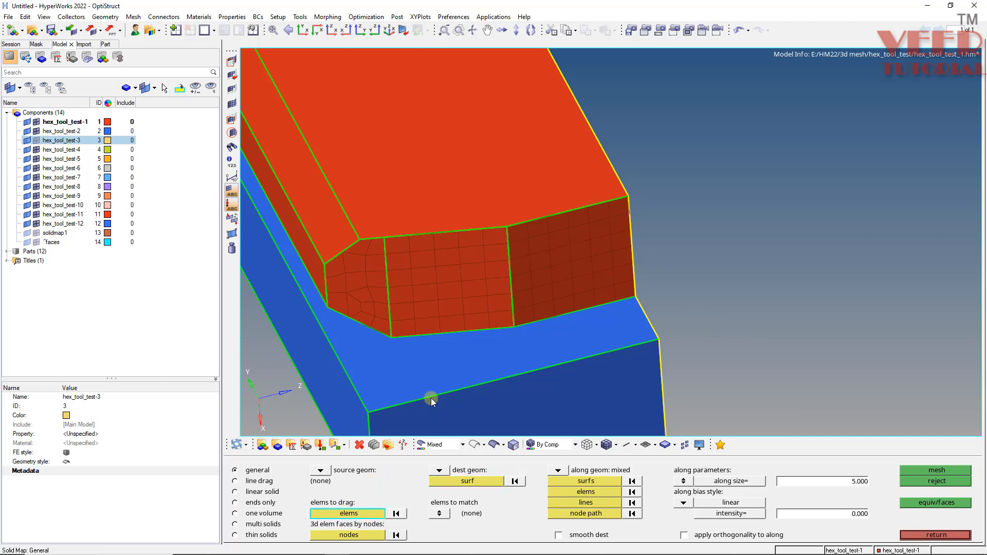
{"action": "left_click", "coordinate": [367, 289]}
{"action": "left_click", "coordinate": [423, 276]}
{"action": "left_click", "coordinate": [580, 249]}
{"action": "left_click", "coordinate": [349, 513]}
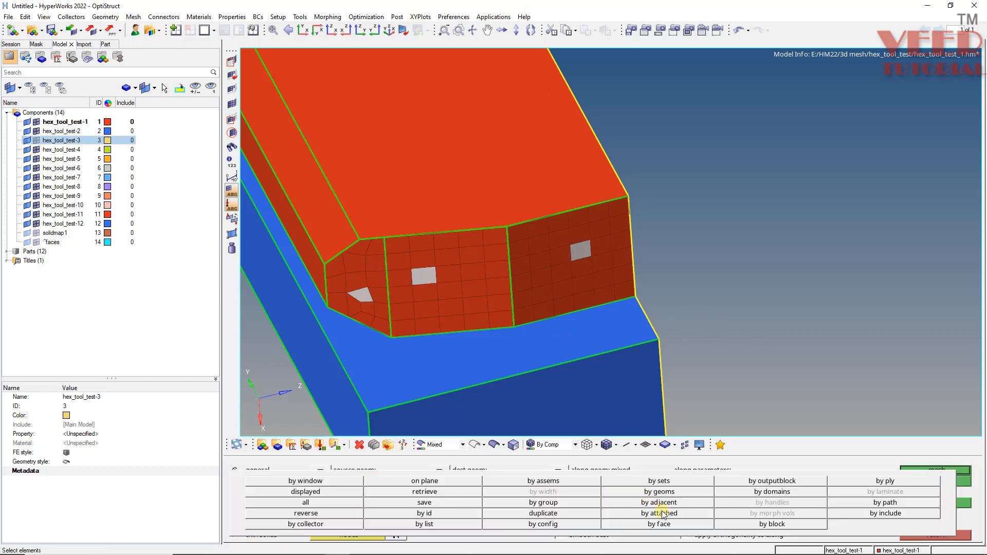
{"action": "left_click", "coordinate": [662, 525]}
Choose the red block's opposite end face as the solid map's destination surface.
{"action": "left_click", "coordinate": [455, 482]}
{"action": "scroll", "coordinate": [427, 272], "scroll_direction": "down", "scroll_amount": 4}
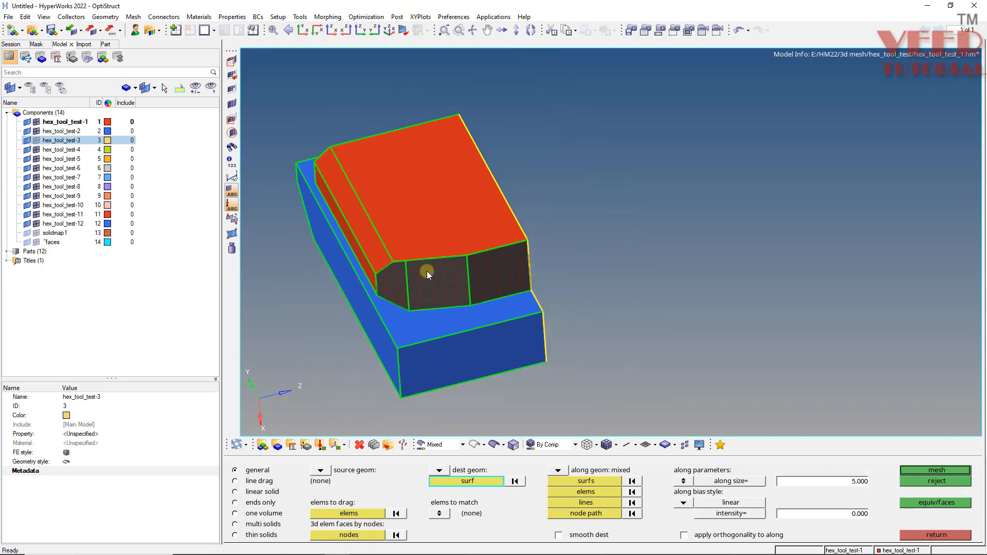
{"action": "mouse_move", "coordinate": [427, 271]}
{"action": "left_mouse_down", "text": "ctrl"}
{"action": "mouse_move", "coordinate": [440, 187]}
{"action": "mouse_move", "coordinate": [441, 246]}
{"action": "mouse_move", "coordinate": [409, 209]}
{"action": "mouse_move", "coordinate": [429, 219]}
{"action": "mouse_move", "coordinate": [359, 227]}
{"action": "mouse_move", "coordinate": [417, 270]}
{"action": "left_mouse_up", "text": "ctrl"}
{"action": "left_click", "coordinate": [581, 504]}
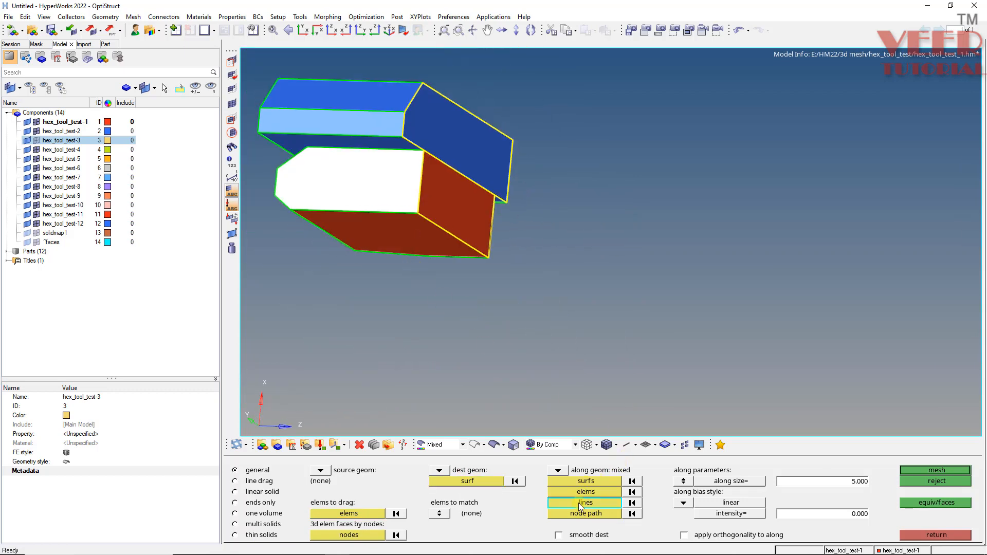
{"action": "left_click_drag", "start_coordinate": [384, 203], "coordinate": [443, 198], "text": "ctrl"}
{"action": "scroll", "coordinate": [444, 199], "scroll_direction": "up", "scroll_amount": 4, "text": "ctrl"}
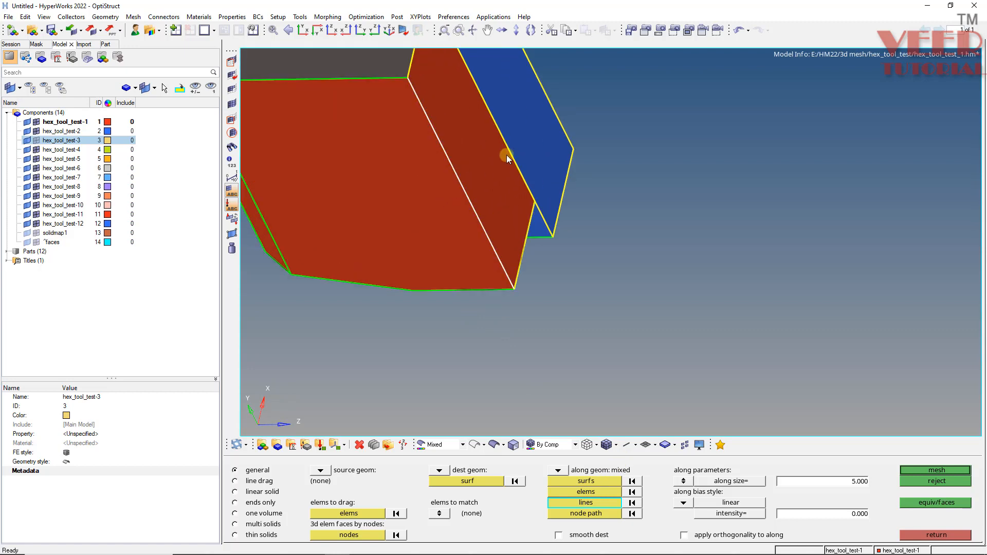
{"action": "scroll", "coordinate": [510, 155], "scroll_direction": "up", "scroll_amount": 2, "text": "ctrl"}
{"action": "scroll", "coordinate": [513, 222], "scroll_direction": "down", "scroll_amount": 4, "text": "ctrl"}
{"action": "scroll", "coordinate": [529, 232], "scroll_direction": "up", "scroll_amount": 8, "text": "ctrl"}
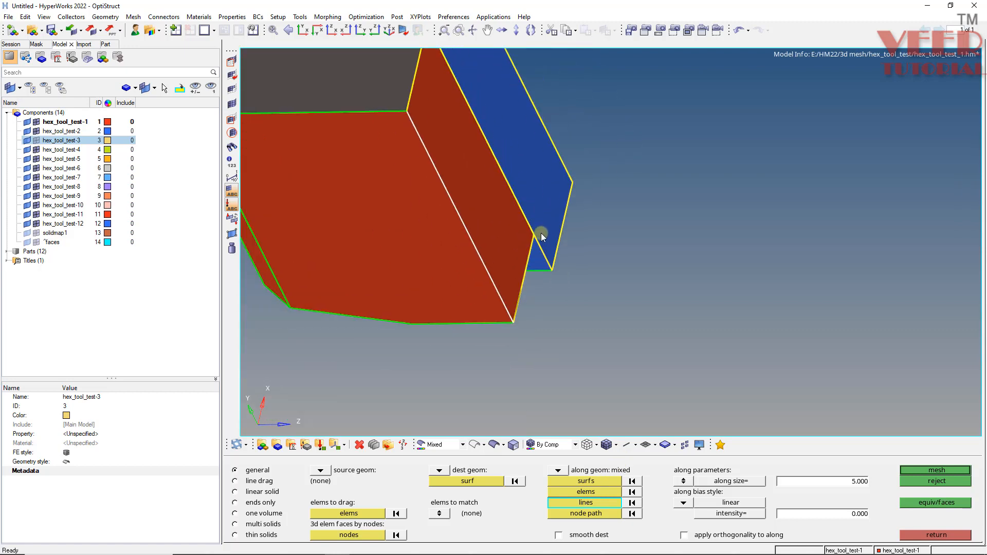
{"action": "scroll", "coordinate": [520, 206], "scroll_direction": "down", "scroll_amount": 3, "text": "ctrl"}
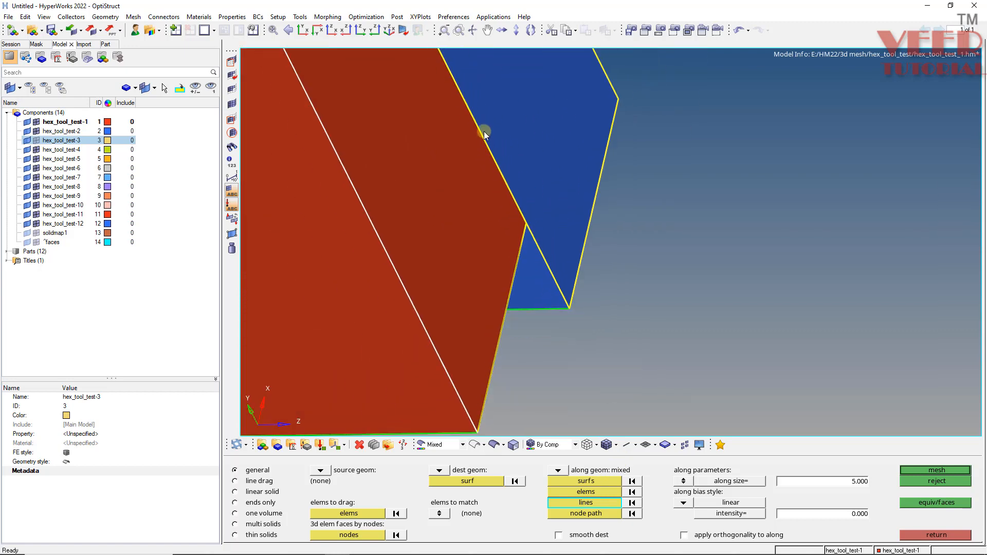
{"action": "scroll", "coordinate": [483, 237], "scroll_direction": "down", "scroll_amount": 5, "text": "ctrl"}
{"action": "scroll", "coordinate": [427, 98], "scroll_direction": "up", "scroll_amount": 3, "text": "ctrl"}
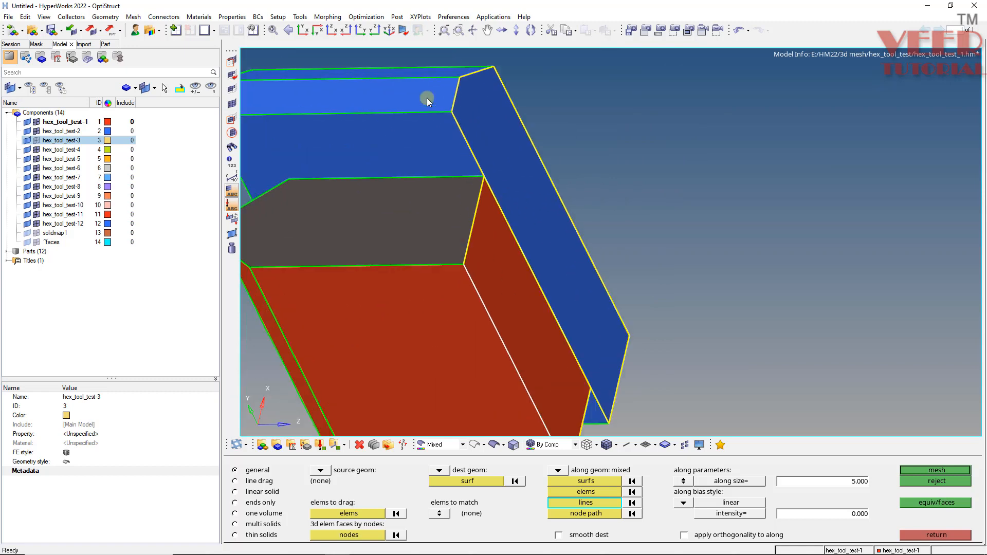
Mask the blue block's solid so that only the red block stays displayed, and fit the view.
{"action": "key", "text": "F5"}
{"action": "left_click", "coordinate": [427, 98]}
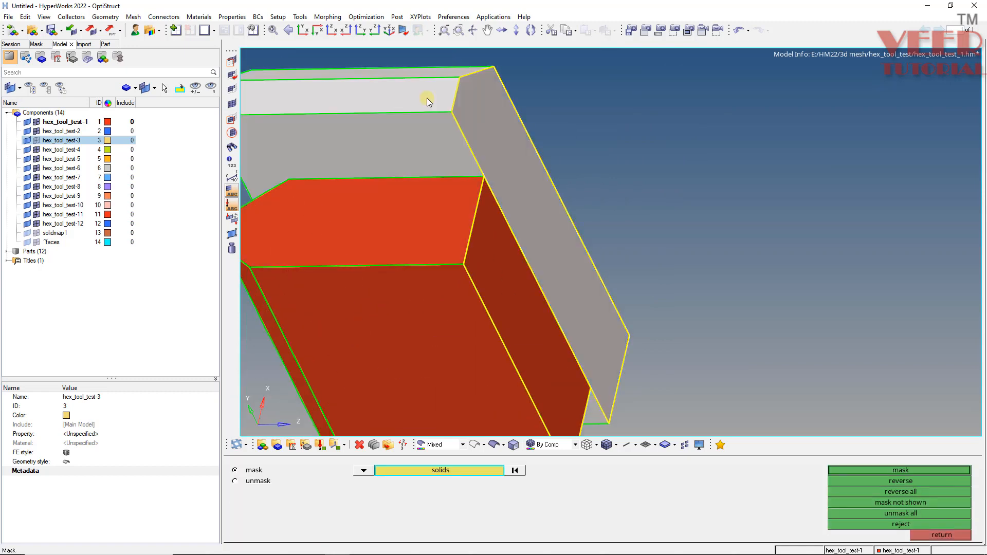
{"action": "middle_click", "coordinate": [427, 97]}
{"action": "key", "text": "f"}
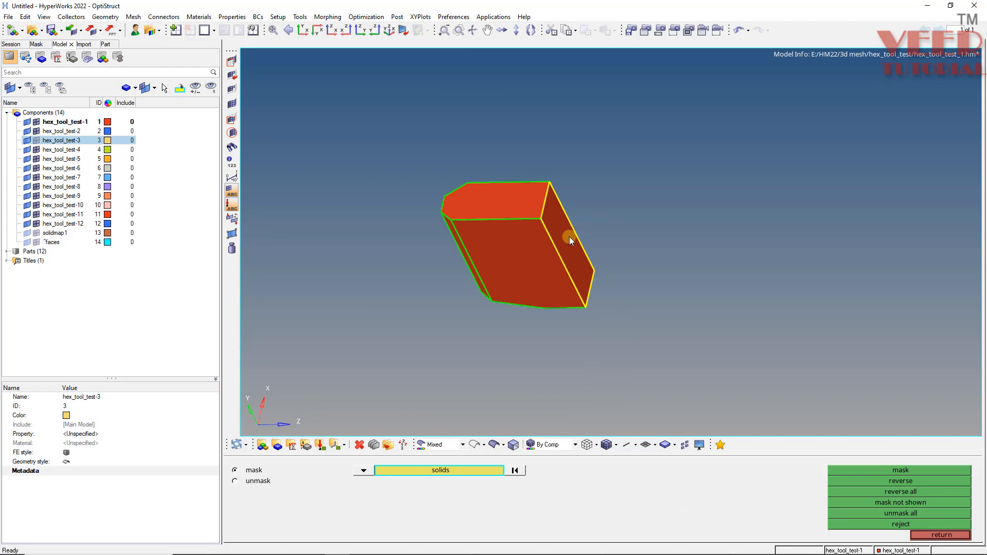
{"action": "key", "text": "F11"}
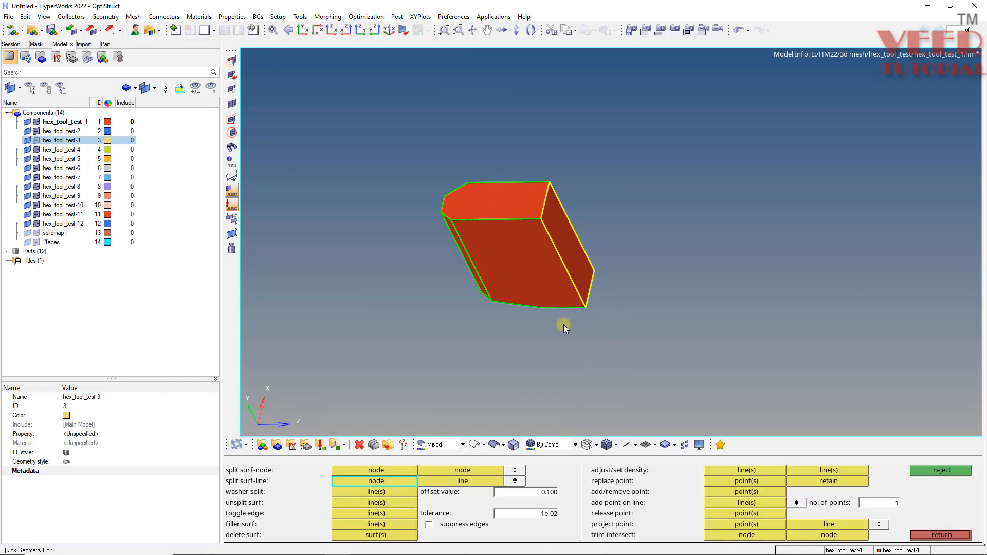
{"action": "key", "text": "Escape"}
Restart the general solid map, selecting the red block's end-face quads by face to drag and its opposite end face as destination.
{"action": "key", "text": "s"}
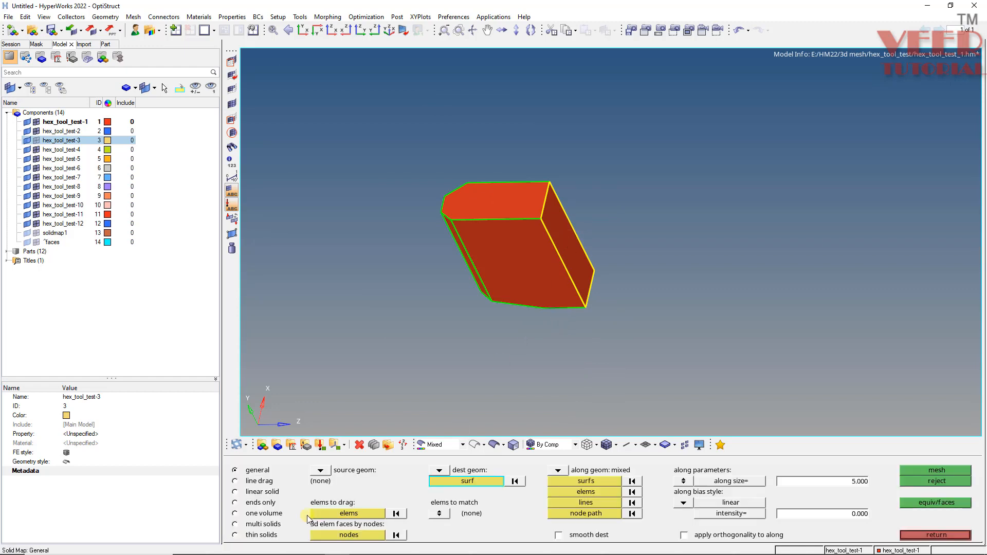
{"action": "left_click", "coordinate": [350, 514]}
{"action": "scroll", "coordinate": [510, 288], "scroll_direction": "up", "scroll_amount": 4}
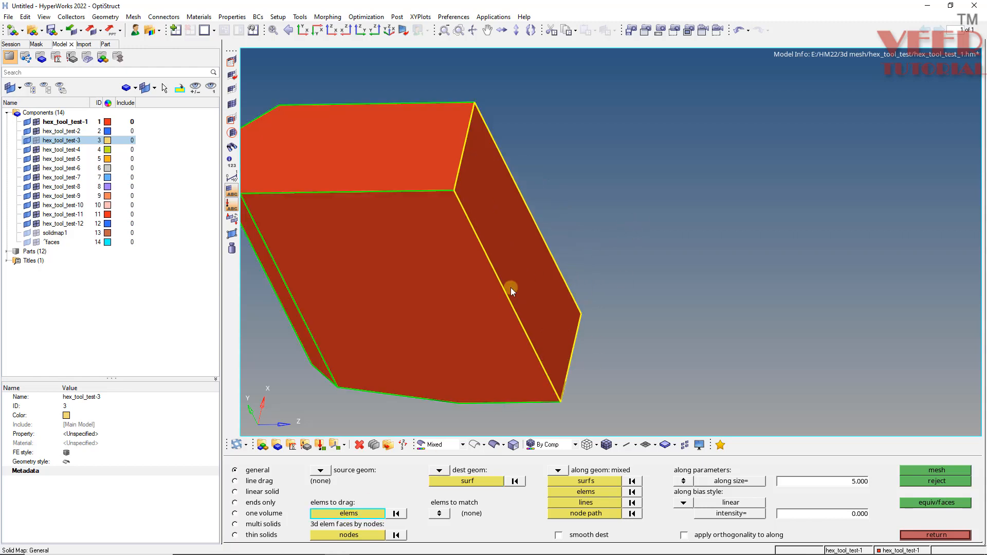
{"action": "scroll", "coordinate": [511, 287], "scroll_direction": "down", "scroll_amount": 3}
{"action": "left_click_drag", "start_coordinate": [483, 316], "coordinate": [414, 367], "text": "ctrl"}
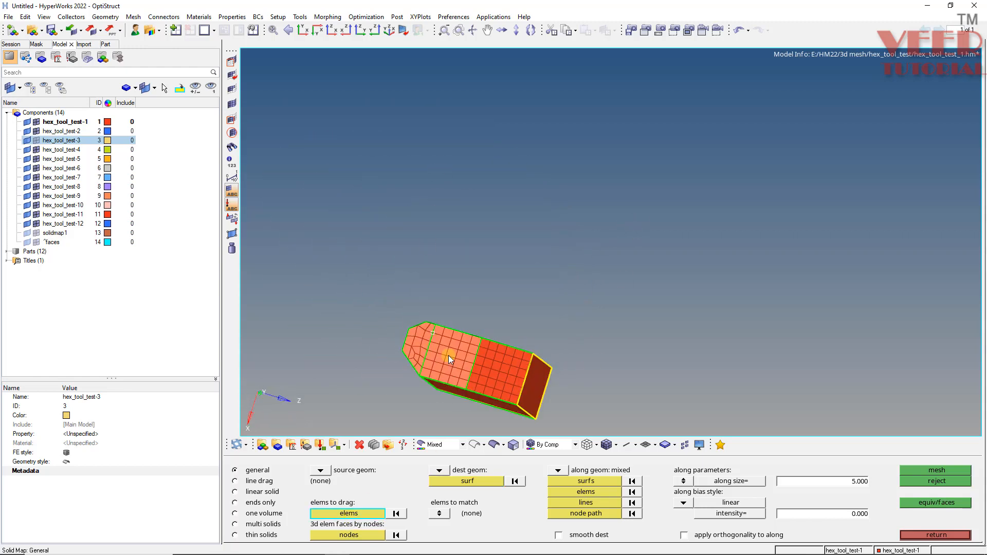
{"action": "left_click", "coordinate": [349, 513]}
{"action": "left_click", "coordinate": [657, 523]}
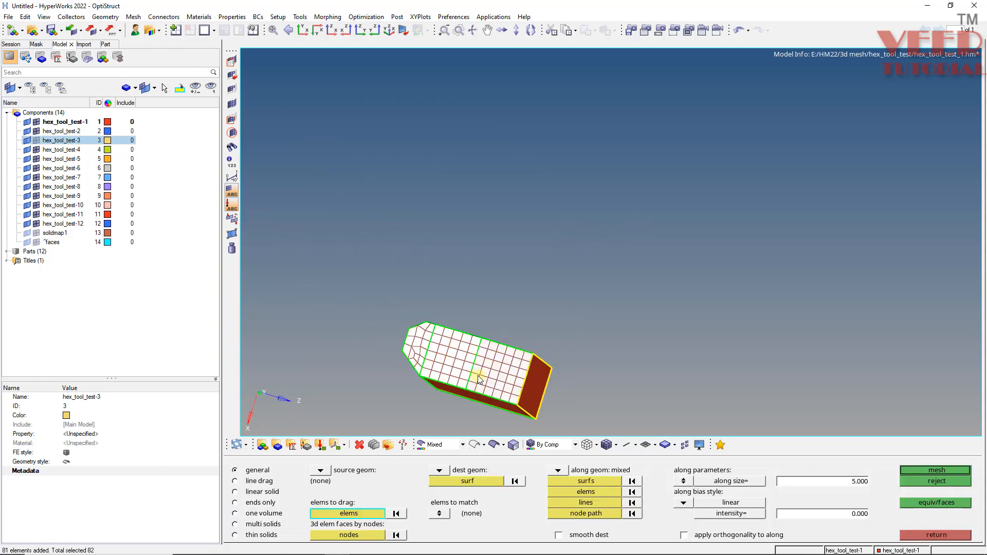
{"action": "left_click_drag", "start_coordinate": [479, 379], "coordinate": [453, 306], "text": "ctrl"}
{"action": "middle_click", "coordinate": [515, 408]}
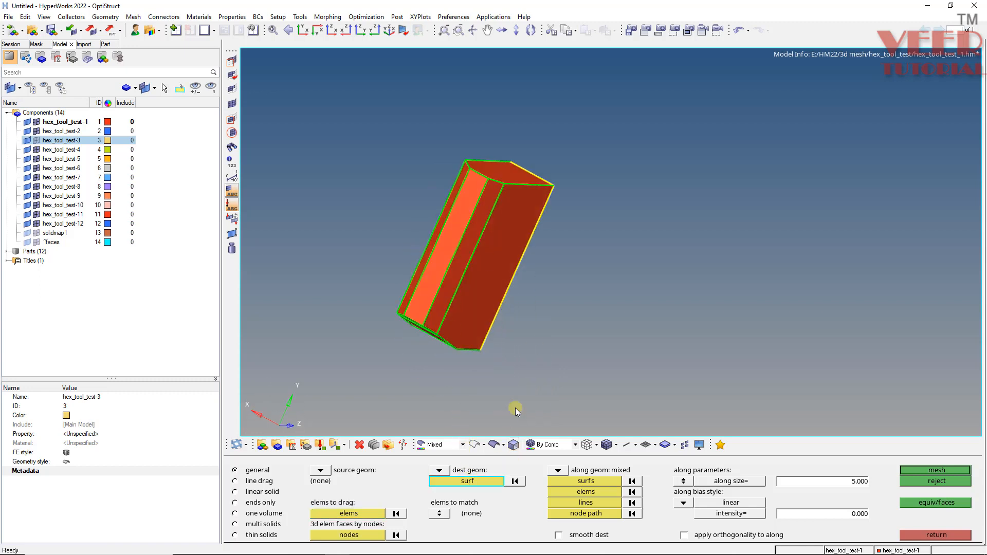
{"action": "left_click", "coordinate": [505, 178]}
{"action": "left_click_drag", "start_coordinate": [525, 232], "coordinate": [560, 308], "text": "ctrl"}
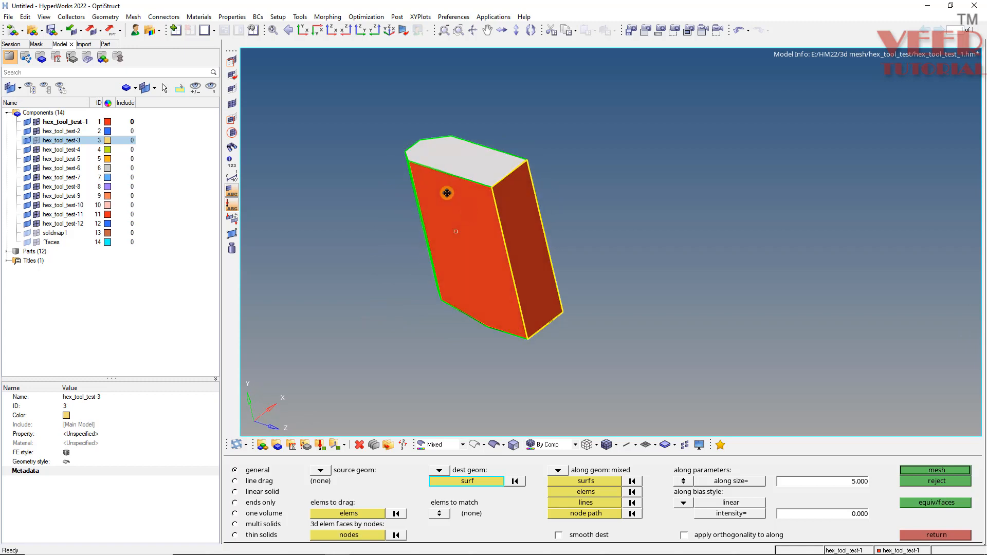
Choose the red block's lengthwise edges as along lines and create the solid map mesh at along size 5.
{"action": "left_click", "coordinate": [585, 503]}
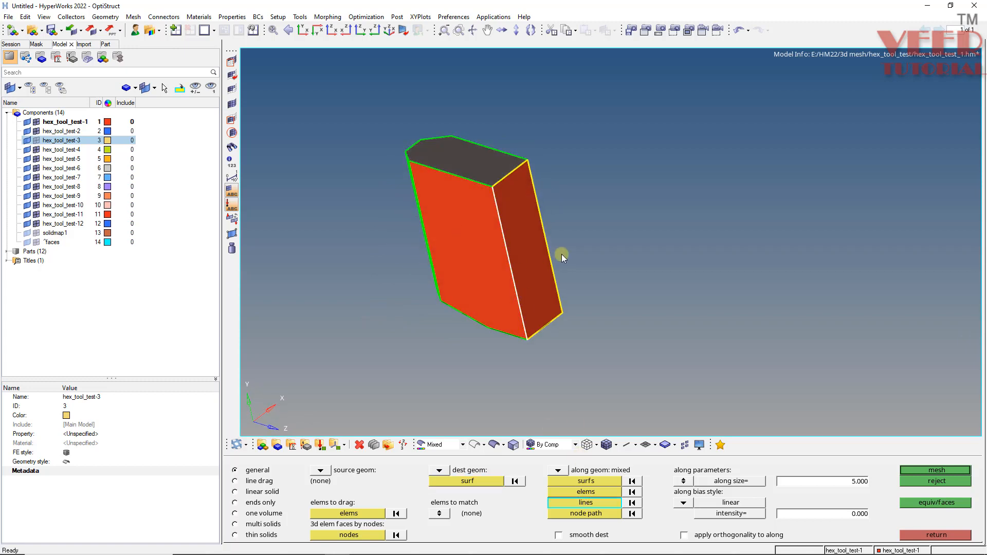
{"action": "left_click_drag", "start_coordinate": [423, 329], "coordinate": [502, 290], "text": "ctrl"}
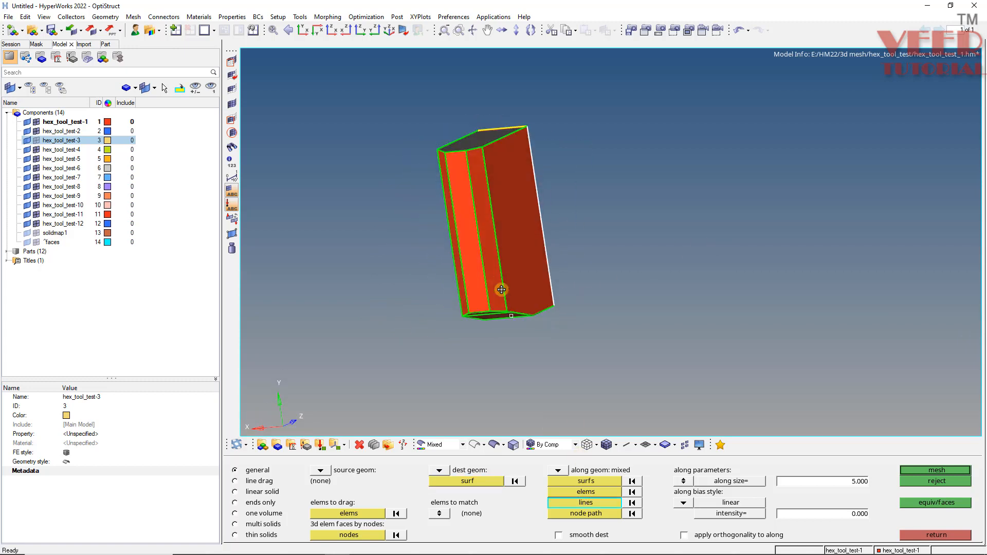
{"action": "left_click_drag", "start_coordinate": [459, 247], "coordinate": [692, 390], "text": "ctrl"}
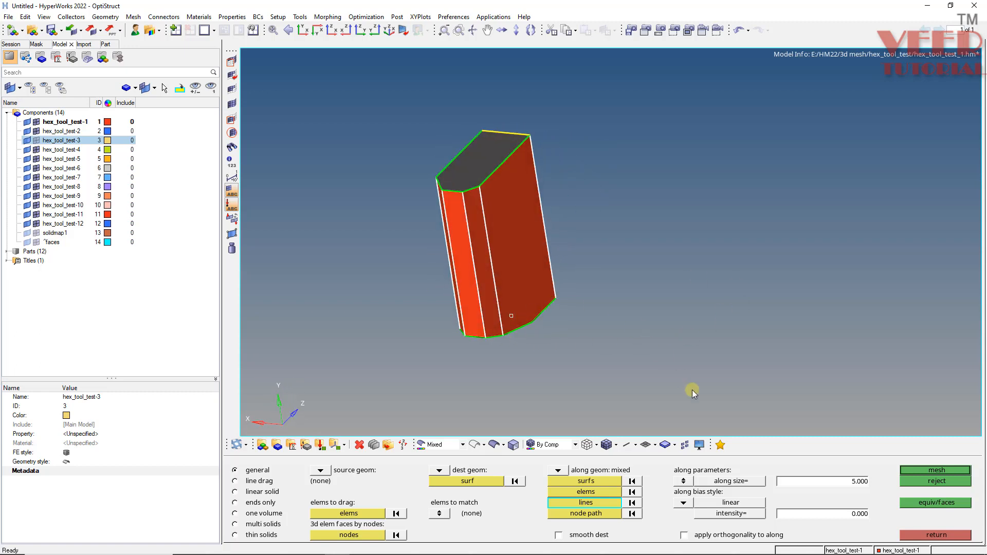
{"action": "left_click", "coordinate": [916, 471]}
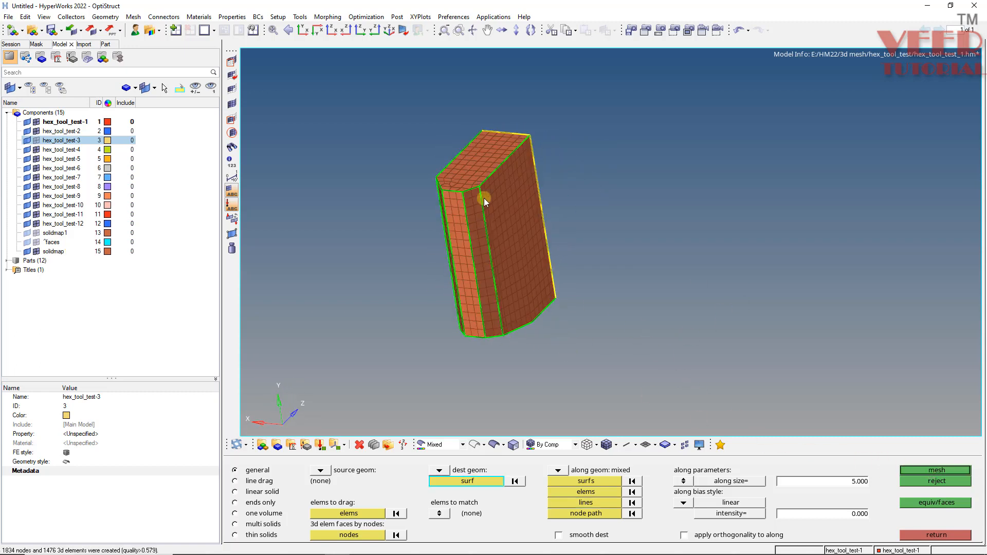
{"action": "scroll", "coordinate": [483, 198], "scroll_direction": "up", "scroll_amount": 4}
{"action": "left_click", "coordinate": [473, 207], "text": "ctrl"}
{"action": "mouse_move", "coordinate": [538, 230]}
{"action": "left_mouse_down", "text": "ctrl"}
{"action": "mouse_move", "coordinate": [454, 282]}
{"action": "mouse_move", "coordinate": [433, 194]}
{"action": "mouse_move", "coordinate": [441, 268]}
{"action": "mouse_move", "coordinate": [465, 245]}
{"action": "mouse_move", "coordinate": [482, 162]}
{"action": "mouse_move", "coordinate": [454, 293]}
{"action": "left_mouse_up", "text": "ctrl"}
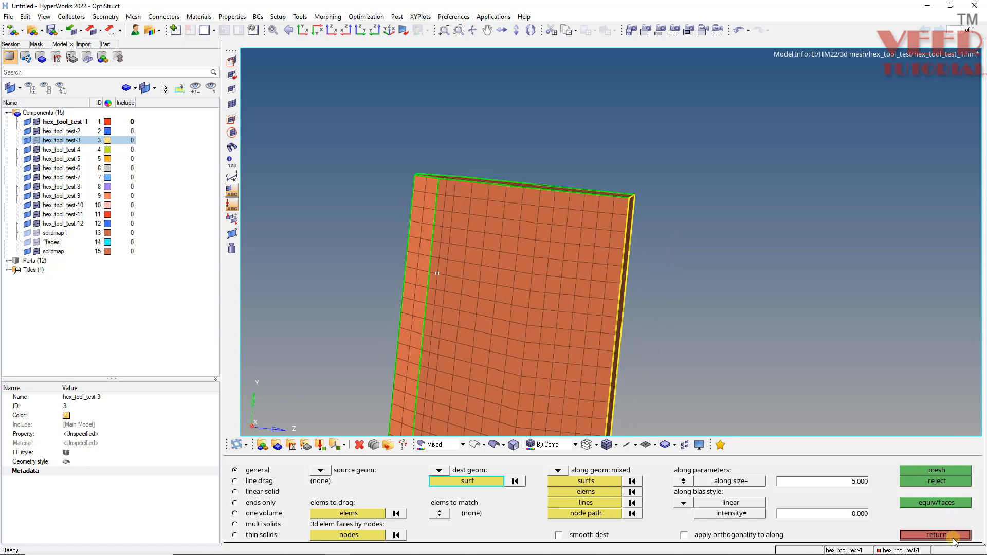
{"action": "left_click", "coordinate": [936, 535]}
Restore the saved view that shows both the red and blue blocks.
{"action": "left_click_drag", "start_coordinate": [462, 220], "coordinate": [491, 228], "text": "ctrl"}
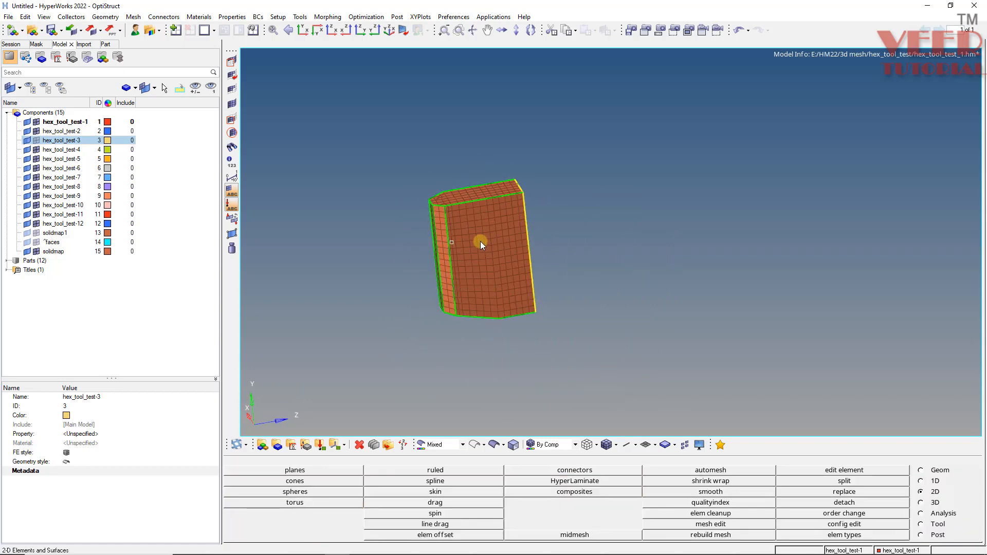
{"action": "key", "text": "v"}
{"action": "key", "text": "v"}
{"action": "left_click", "coordinate": [735, 495]}
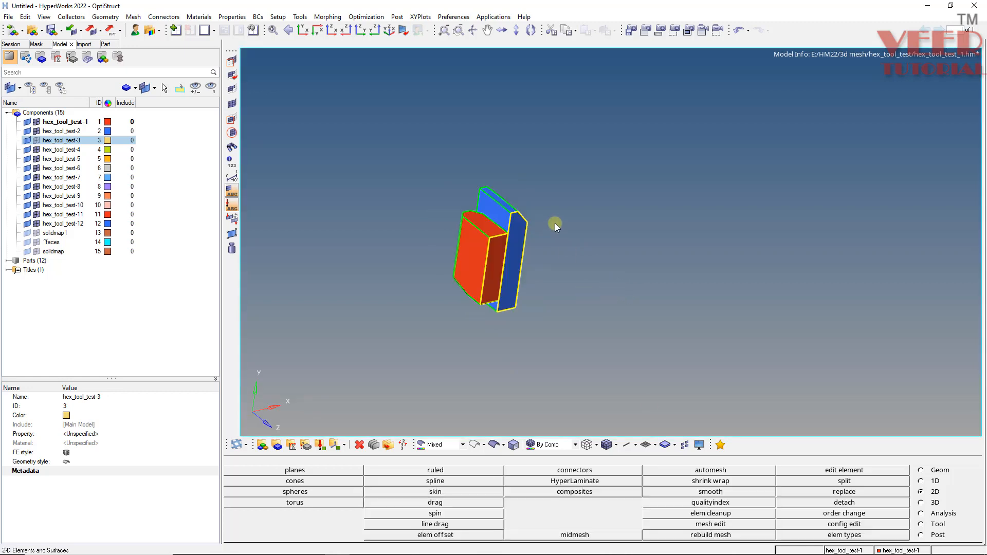
Show the elements of the solidmap component and rename the component solidmap2.
{"action": "left_click", "coordinate": [53, 252]}
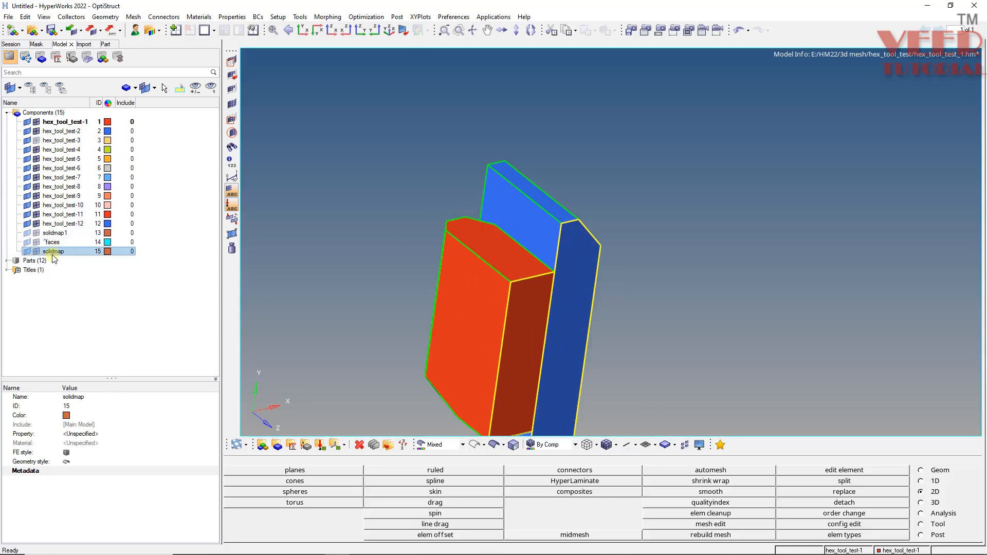
{"action": "left_click", "coordinate": [34, 252]}
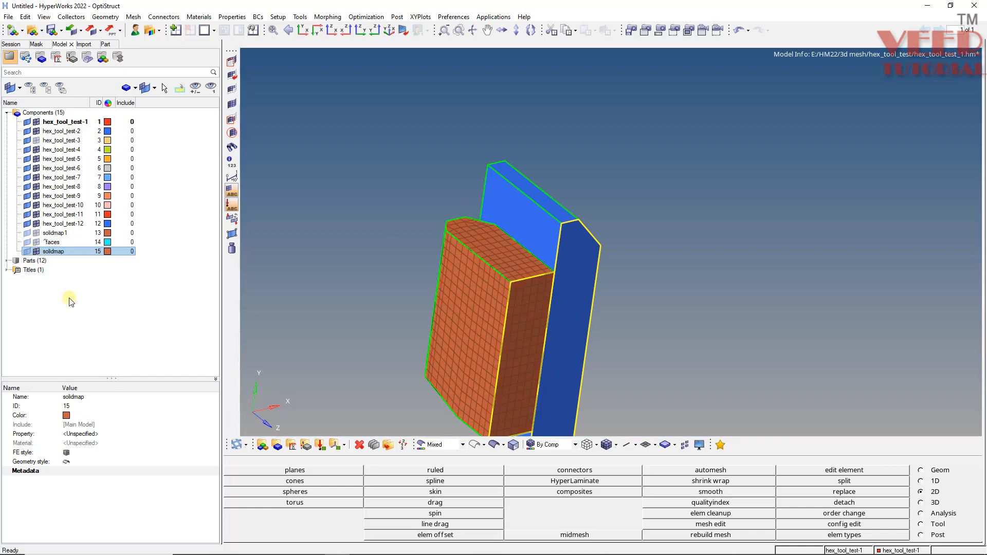
{"action": "left_click", "coordinate": [96, 399]}
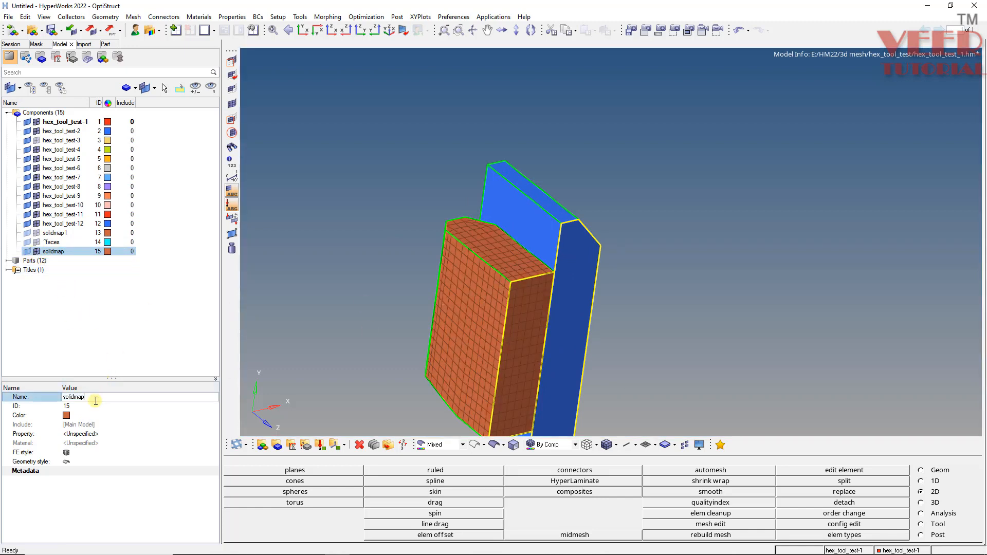
{"action": "type", "text": "2"}
{"action": "key", "text": "Return"}
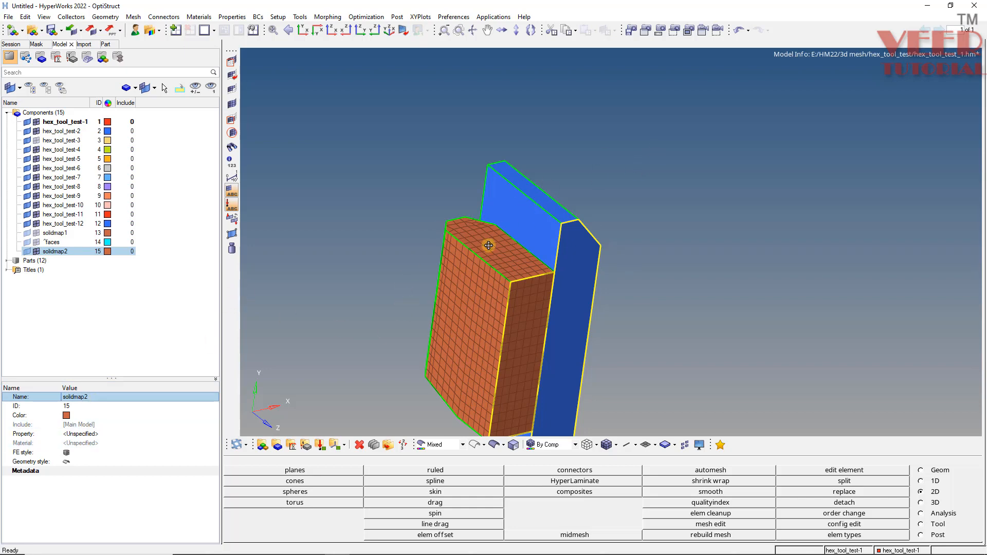
Find the faces of the solidmap2 hex mesh and display the geometry as wireframe.
{"action": "mouse_move", "coordinate": [489, 246]}
{"action": "left_mouse_down", "text": "ctrl"}
{"action": "mouse_move", "coordinate": [464, 223]}
{"action": "mouse_move", "coordinate": [488, 254]}
{"action": "mouse_move", "coordinate": [465, 262]}
{"action": "mouse_move", "coordinate": [492, 218]}
{"action": "left_mouse_up", "text": "ctrl"}
{"action": "scroll", "coordinate": [491, 255], "scroll_direction": "up", "scroll_amount": 4, "text": "ctrl"}
{"action": "scroll", "coordinate": [399, 212], "scroll_direction": "down", "scroll_amount": 4, "text": "ctrl"}
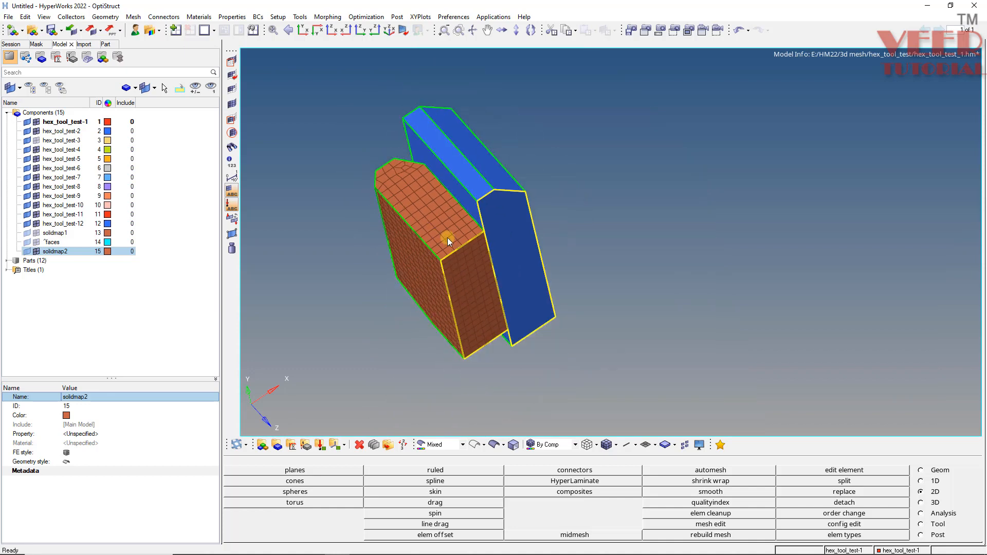
{"action": "scroll", "coordinate": [448, 237], "scroll_direction": "up", "scroll_amount": 2, "text": "ctrl"}
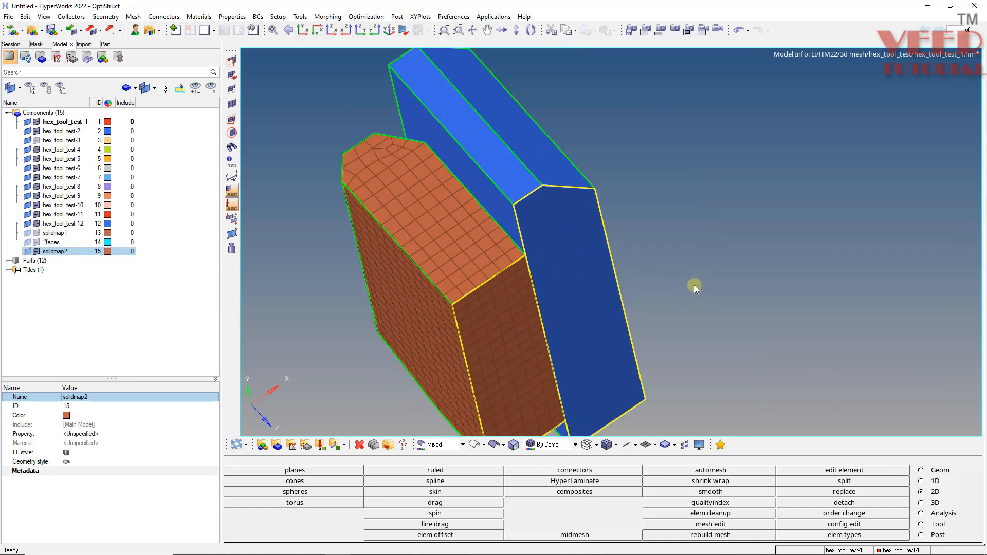
{"action": "key", "text": "ctrl+F3"}
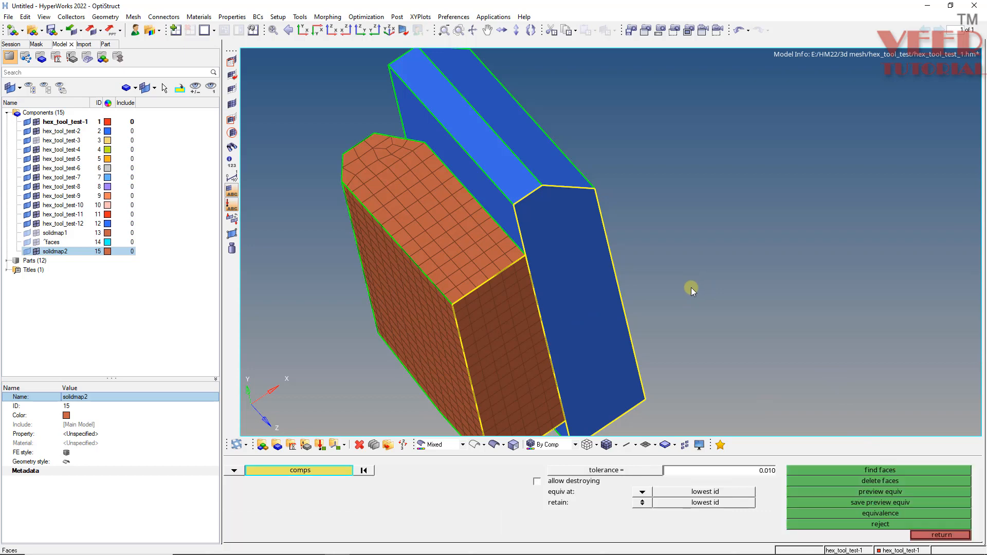
{"action": "left_click", "coordinate": [452, 229]}
{"action": "left_click", "coordinate": [876, 471]}
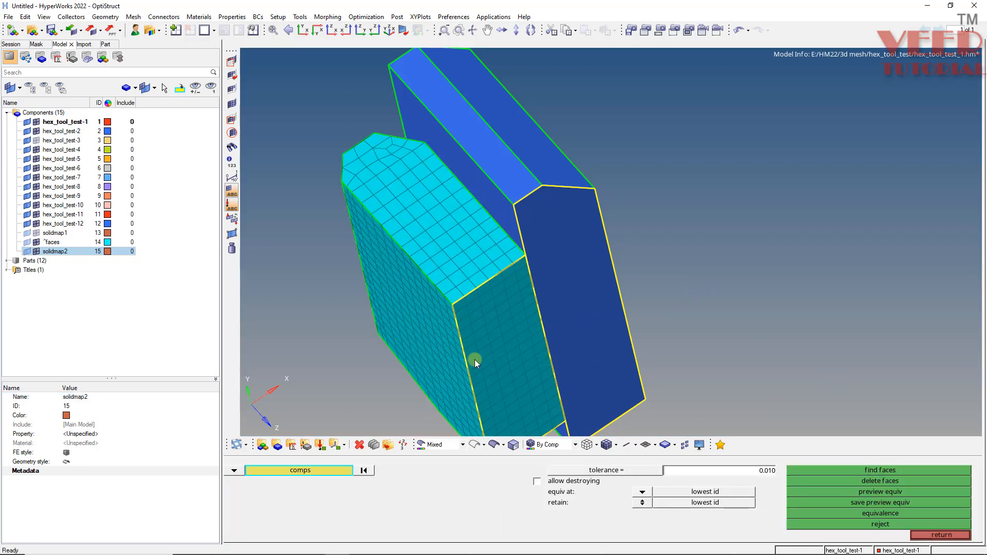
{"action": "left_click", "coordinate": [474, 445]}
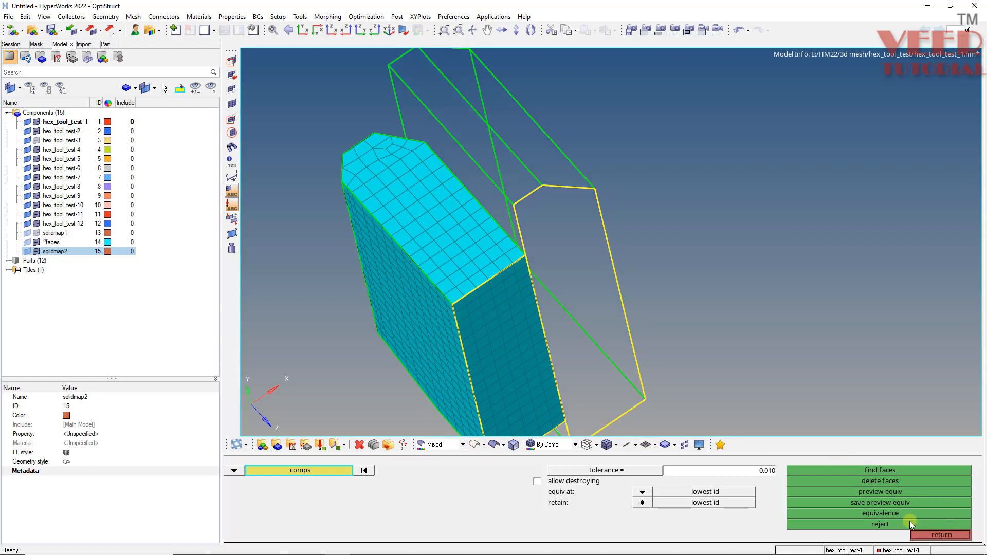
{"action": "left_click", "coordinate": [942, 536]}
Move the face elements on the side touching the blue block, selected by face, into the hex_tool_test-12 component.
{"action": "left_click_drag", "start_coordinate": [681, 278], "coordinate": [543, 301], "text": "ctrl"}
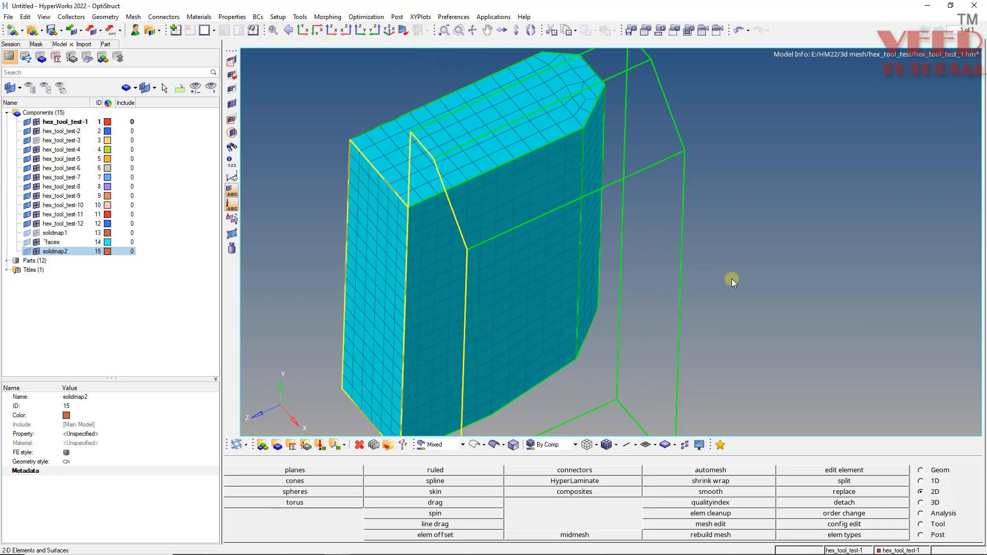
{"action": "key", "text": "shift+F11"}
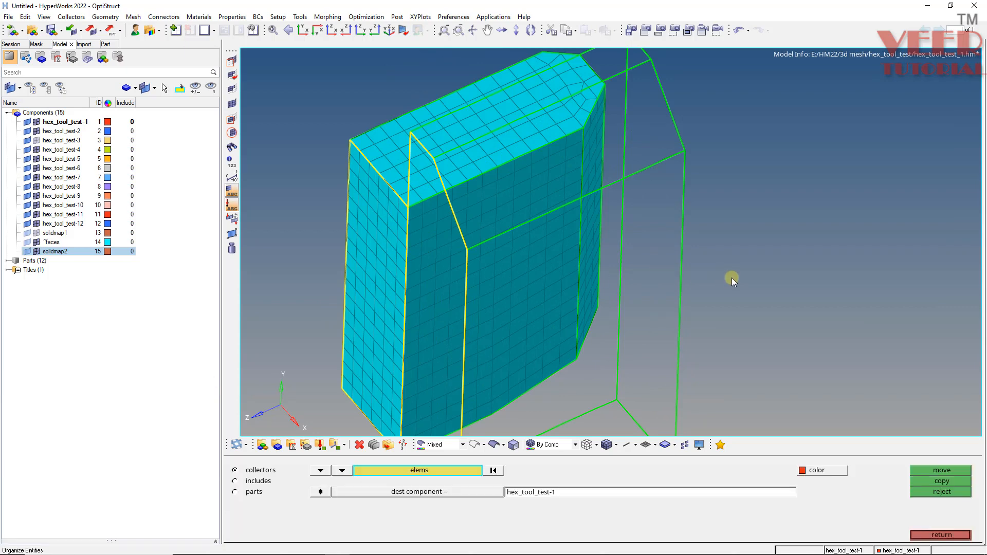
{"action": "left_click", "coordinate": [486, 288]}
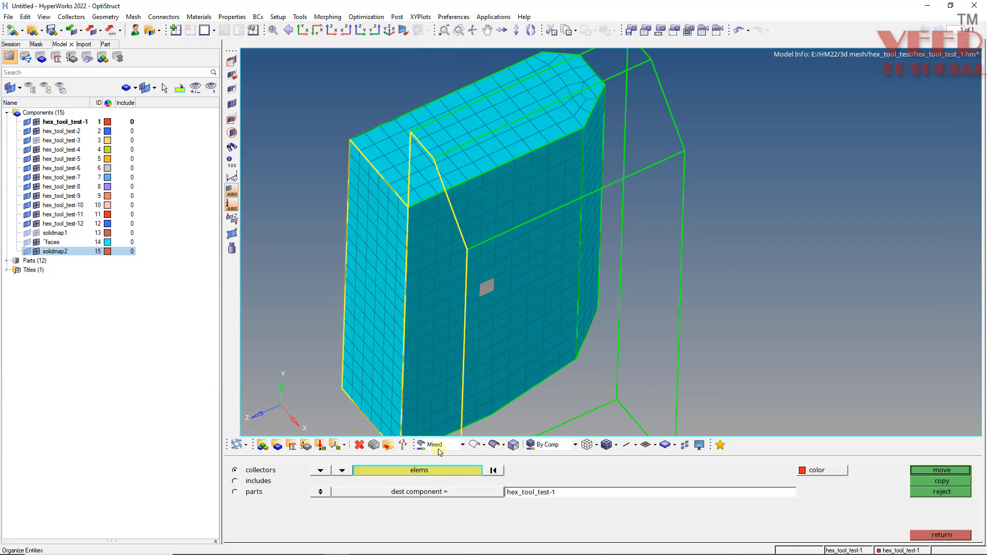
{"action": "left_click", "coordinate": [430, 472]}
{"action": "left_click", "coordinate": [656, 525]}
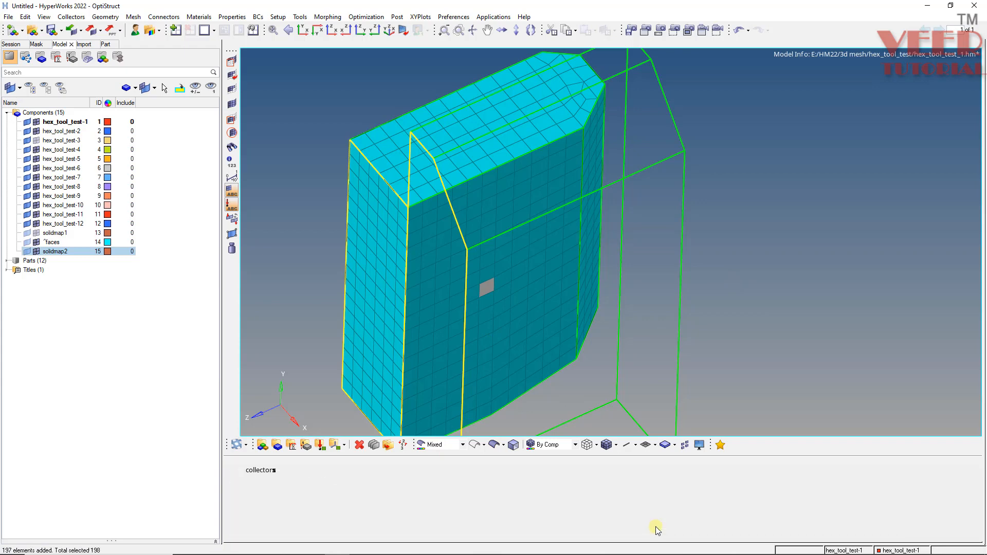
{"action": "scroll", "coordinate": [519, 255], "scroll_direction": "down", "scroll_amount": 3}
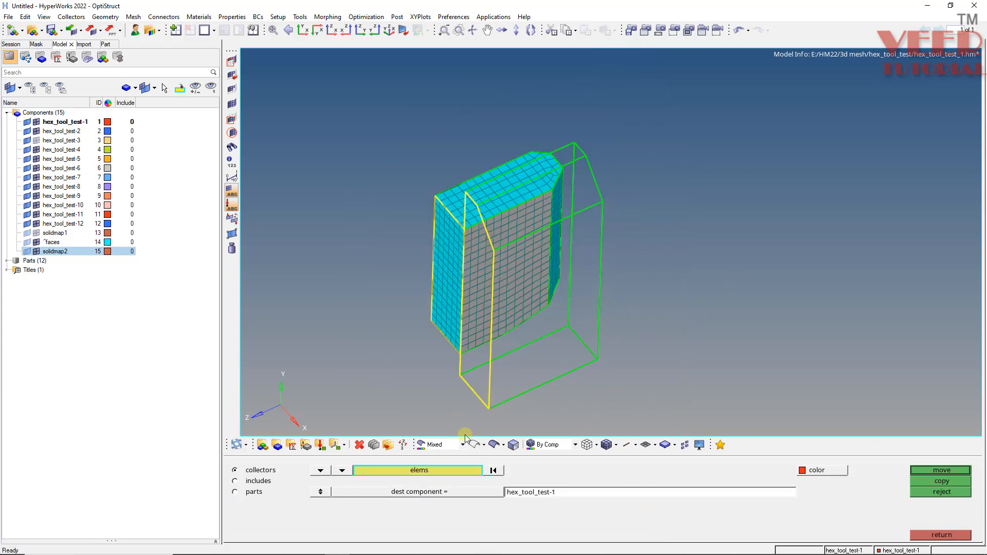
{"action": "left_click", "coordinate": [427, 492]}
{"action": "left_click", "coordinate": [560, 377]}
{"action": "left_click", "coordinate": [948, 470]}
{"action": "left_click", "coordinate": [948, 536]}
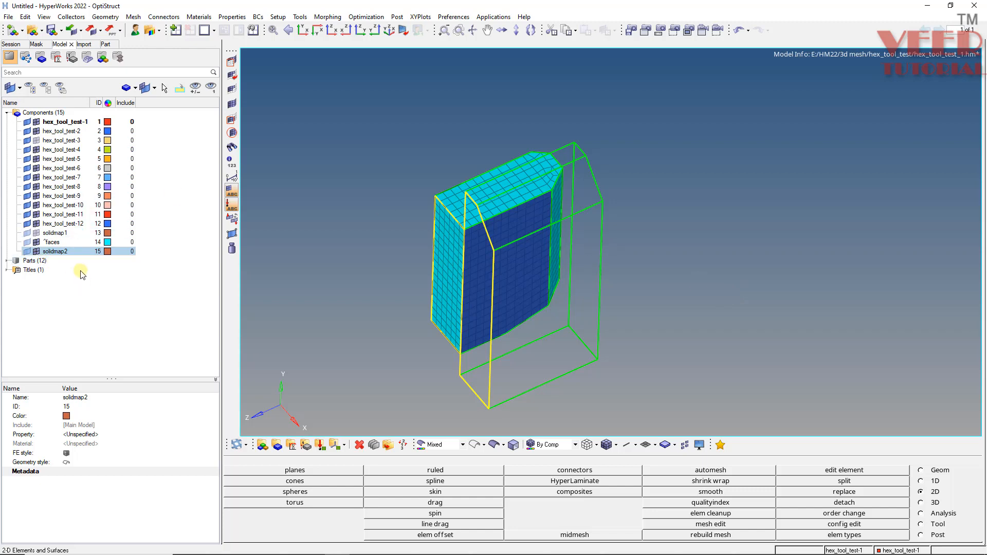
Isolate only the hex_tool_test-12 component in the display.
{"action": "left_click", "coordinate": [69, 223]}
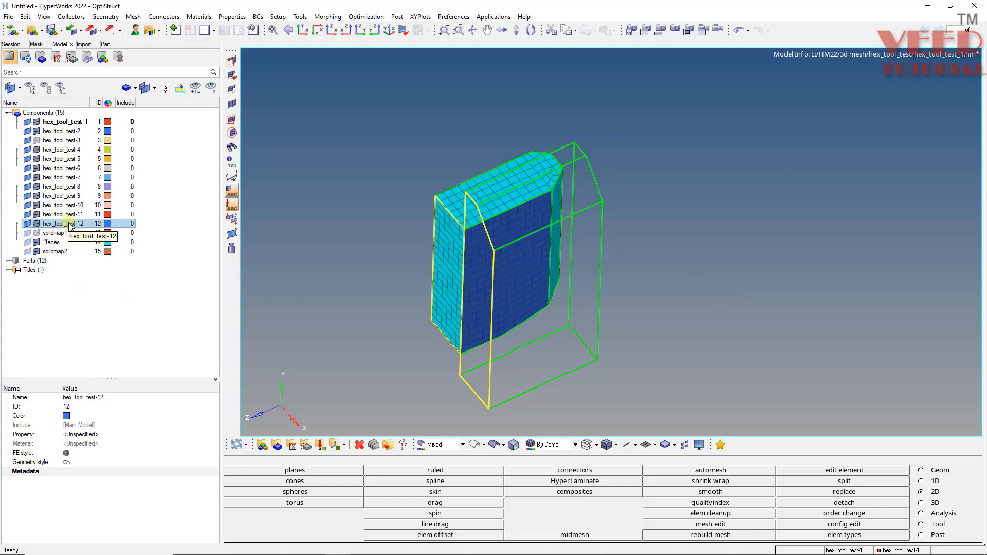
{"action": "right_click", "coordinate": [69, 225]}
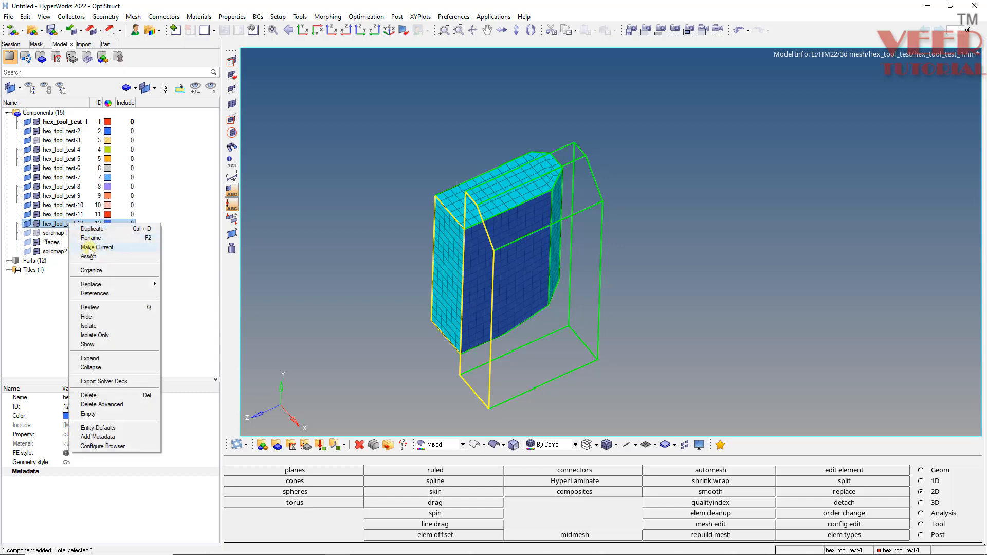
{"action": "left_click", "coordinate": [95, 335]}
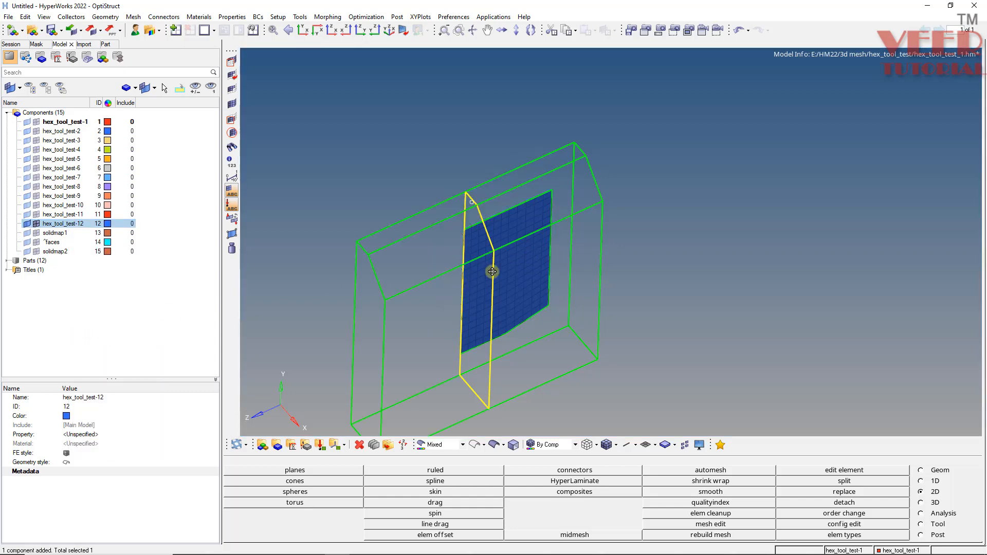
Mask the blue solid half beyond the shared symmetry face and display the remaining geometry as shaded.
{"action": "mouse_move", "coordinate": [493, 271]}
{"action": "left_mouse_down", "text": "ctrl"}
{"action": "mouse_move", "coordinate": [707, 308]}
{"action": "mouse_move", "coordinate": [562, 156]}
{"action": "left_mouse_up", "text": "ctrl"}
{"action": "left_click_drag", "start_coordinate": [382, 219], "coordinate": [623, 144], "text": "ctrl"}
{"action": "scroll", "coordinate": [634, 197], "scroll_direction": "up", "scroll_amount": 5, "text": "ctrl"}
{"action": "key", "text": "F5"}
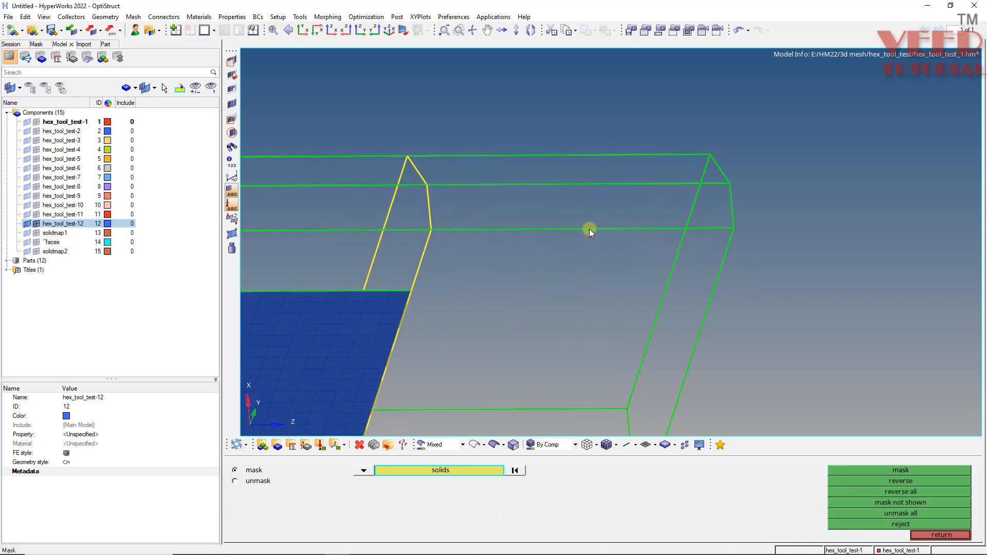
{"action": "scroll", "coordinate": [590, 229], "scroll_direction": "down", "scroll_amount": 5, "text": "ctrl"}
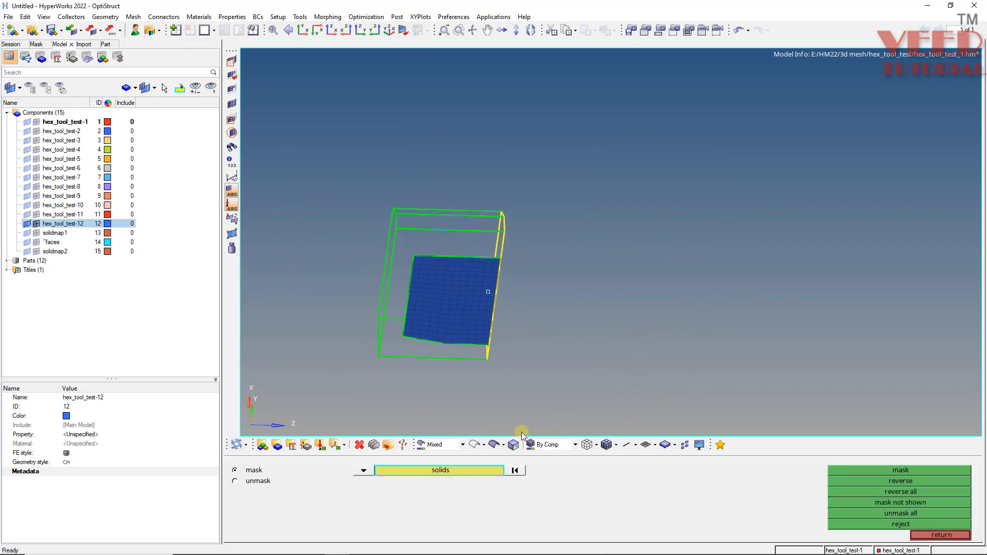
{"action": "scroll", "coordinate": [458, 262], "scroll_direction": "up", "scroll_amount": 4, "text": "ctrl"}
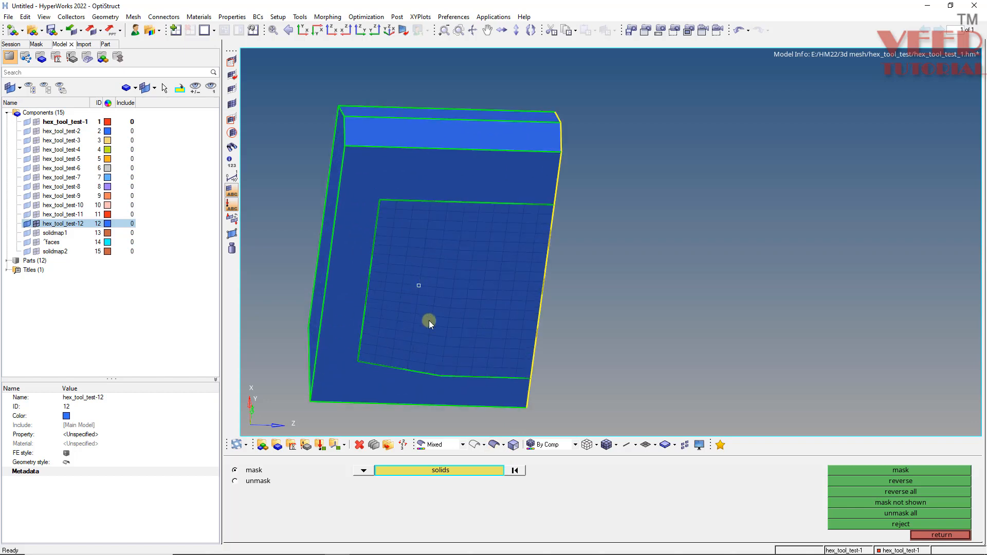
Examine the extracted mesh patch against the blue block's surrounding side face and shared end face from several angles.
{"action": "left_click_drag", "start_coordinate": [428, 320], "coordinate": [427, 276], "text": "ctrl"}
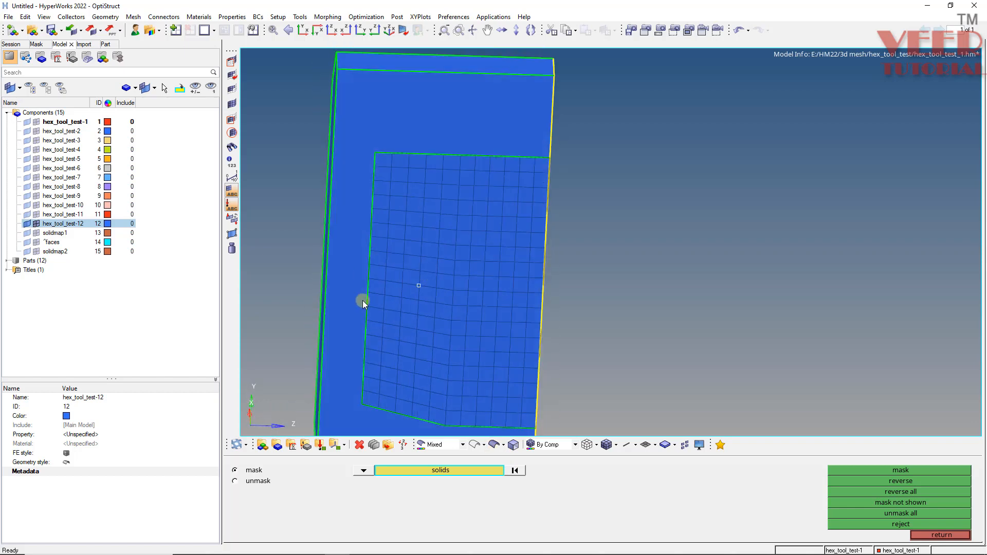
{"action": "left_click_drag", "start_coordinate": [363, 300], "coordinate": [417, 366], "text": "ctrl"}
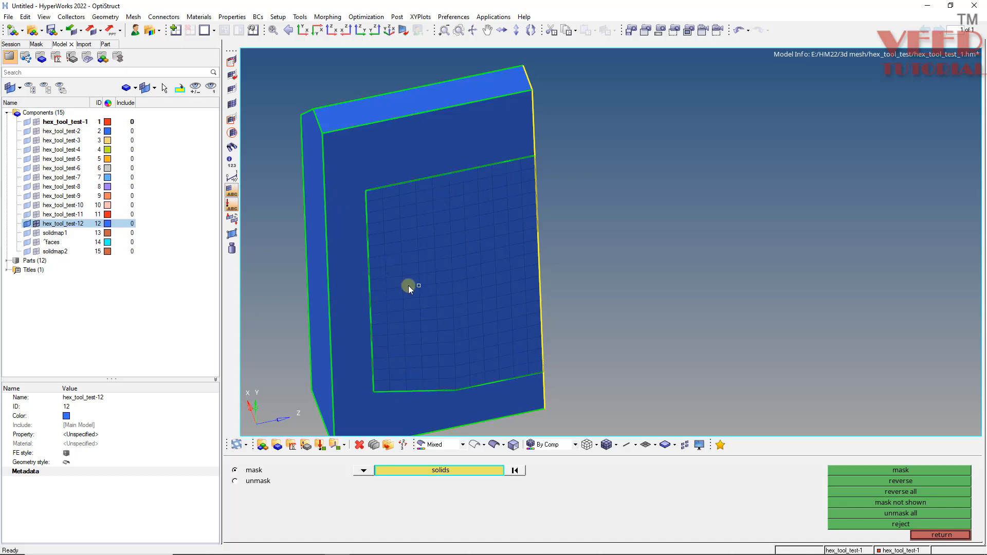
{"action": "scroll", "coordinate": [405, 236], "scroll_direction": "down", "scroll_amount": 3}
{"action": "scroll", "coordinate": [431, 208], "scroll_direction": "up", "scroll_amount": 3}
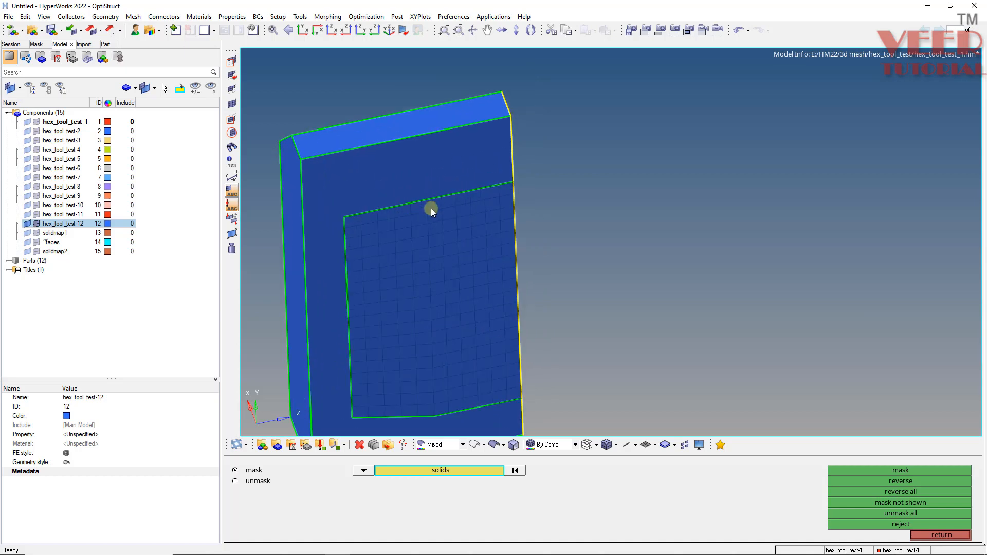
{"action": "mouse_move", "coordinate": [431, 208]}
{"action": "left_mouse_down", "text": "ctrl"}
{"action": "mouse_move", "coordinate": [604, 291]}
{"action": "mouse_move", "coordinate": [441, 310]}
{"action": "mouse_move", "coordinate": [348, 257]}
{"action": "mouse_move", "coordinate": [406, 208]}
{"action": "mouse_move", "coordinate": [482, 301]}
{"action": "mouse_move", "coordinate": [474, 304]}
{"action": "mouse_move", "coordinate": [619, 309]}
{"action": "mouse_move", "coordinate": [269, 211]}
{"action": "left_mouse_up", "text": "ctrl"}
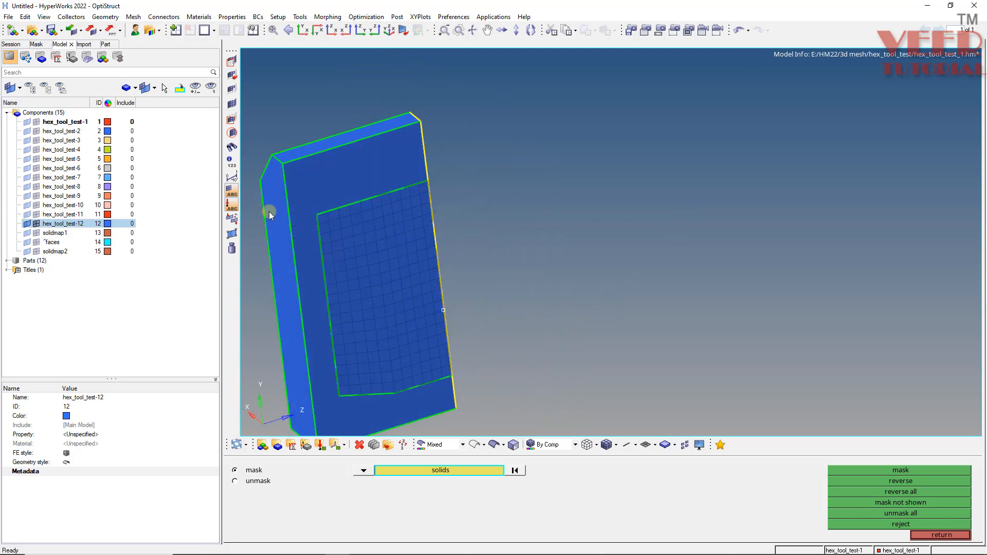
{"action": "left_click_drag", "start_coordinate": [481, 243], "coordinate": [477, 175], "text": "ctrl"}
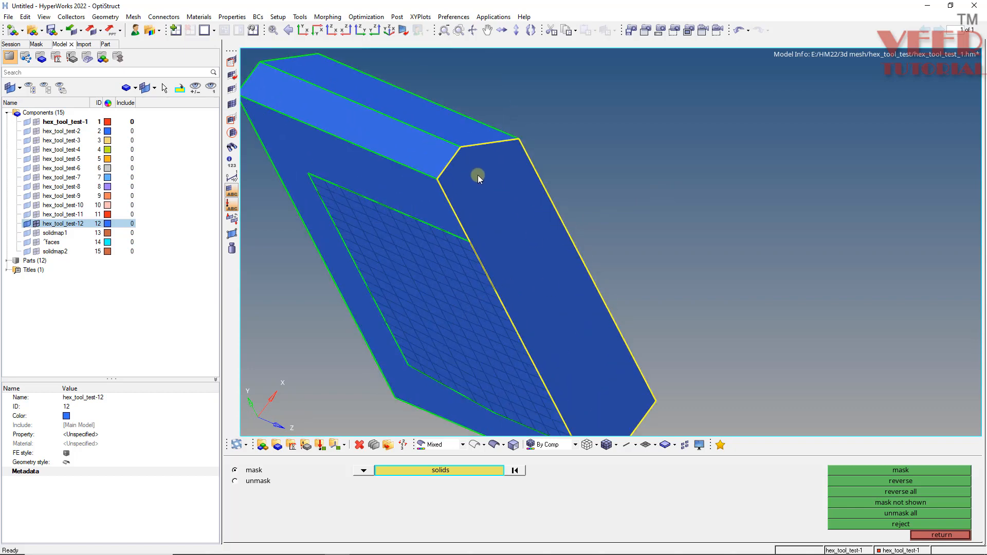
{"action": "left_click_drag", "start_coordinate": [524, 264], "coordinate": [450, 295], "text": "ctrl"}
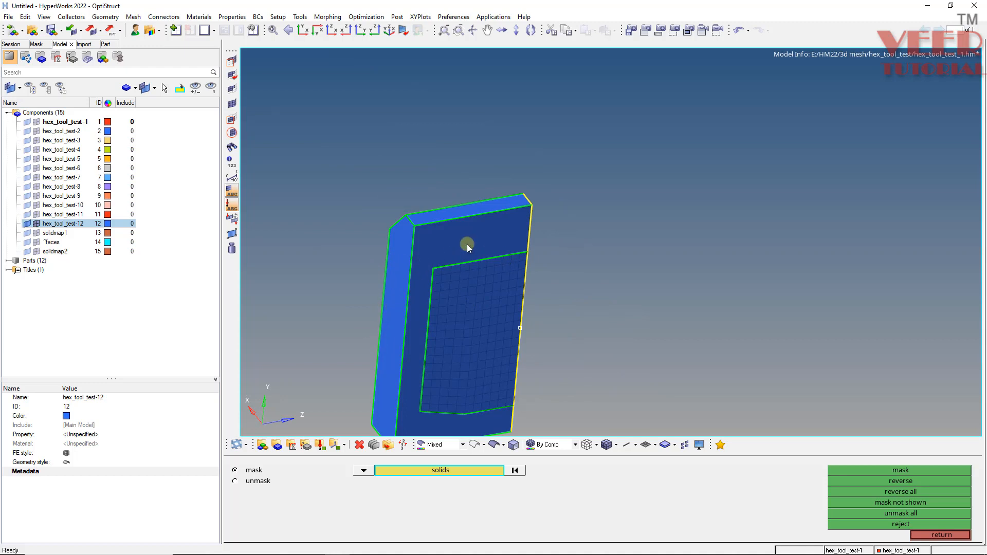
{"action": "scroll", "coordinate": [471, 261], "scroll_direction": "up", "scroll_amount": 4, "text": "ctrl"}
{"action": "scroll", "coordinate": [378, 222], "scroll_direction": "down", "scroll_amount": 3, "text": "ctrl"}
{"action": "scroll", "coordinate": [411, 266], "scroll_direction": "up", "scroll_amount": 3, "text": "ctrl"}
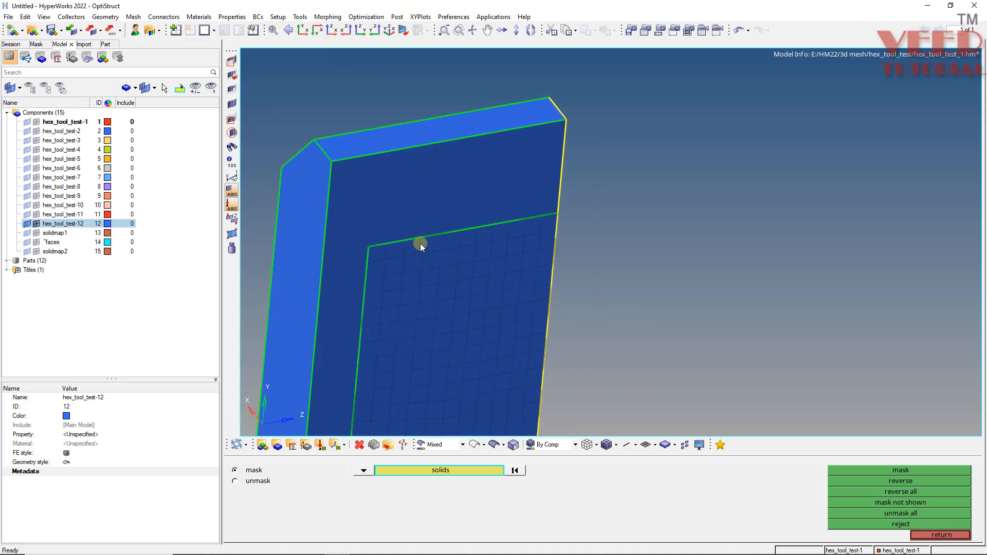
{"action": "left_click_drag", "start_coordinate": [502, 288], "coordinate": [418, 240], "text": "ctrl"}
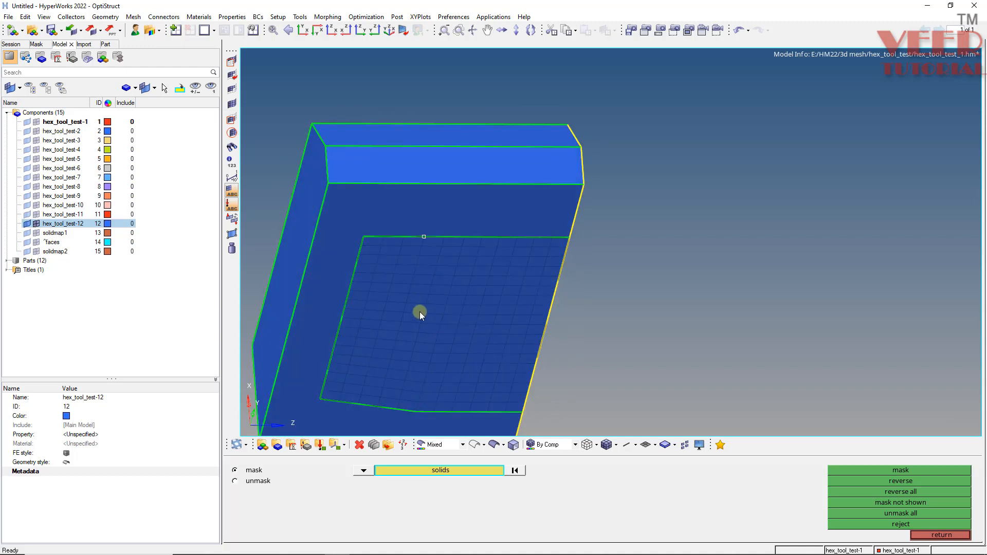
{"action": "left_click_drag", "start_coordinate": [469, 215], "coordinate": [414, 192], "text": "ctrl"}
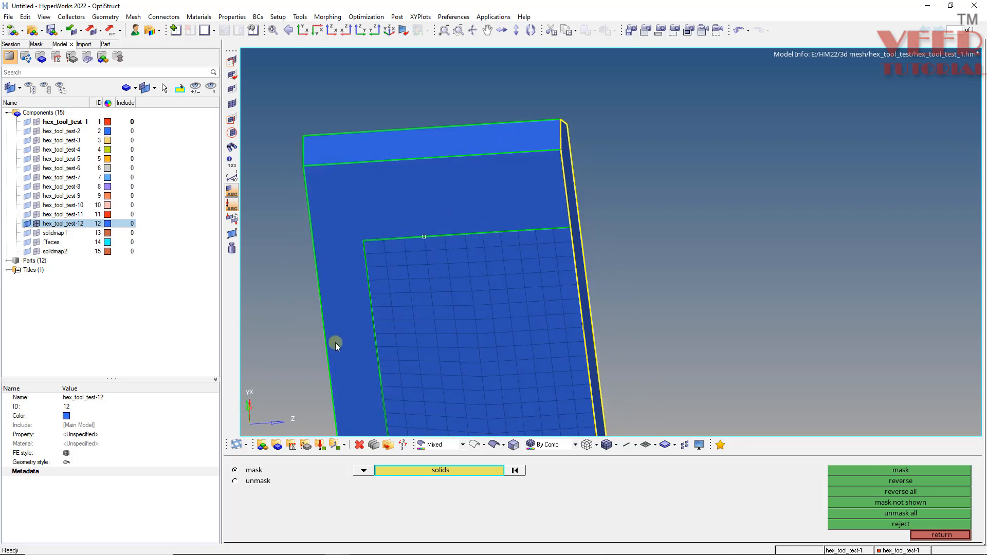
{"action": "scroll", "coordinate": [432, 234], "scroll_direction": "down", "scroll_amount": 5}
{"action": "scroll", "coordinate": [425, 234], "scroll_direction": "up", "scroll_amount": 6}
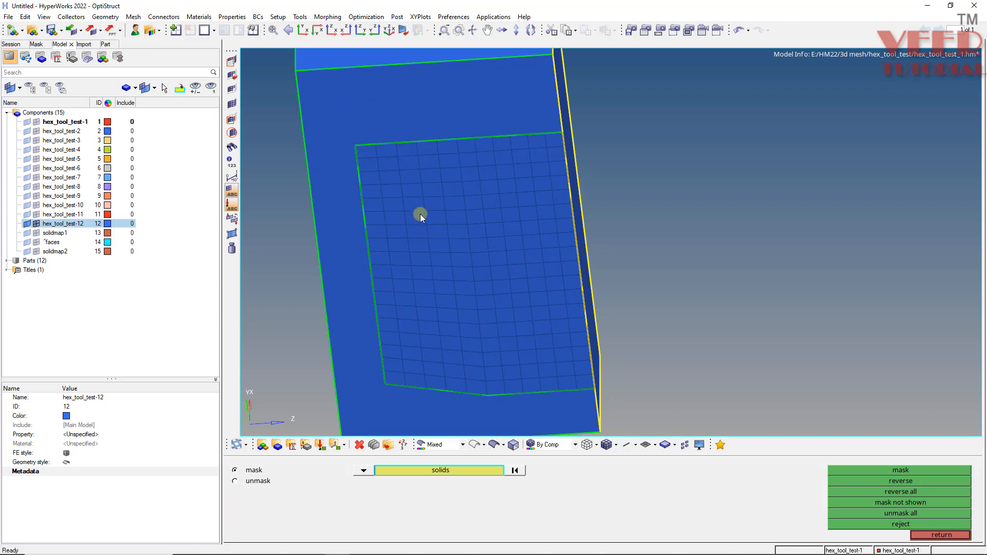
{"action": "scroll", "coordinate": [420, 214], "scroll_direction": "down", "scroll_amount": 3}
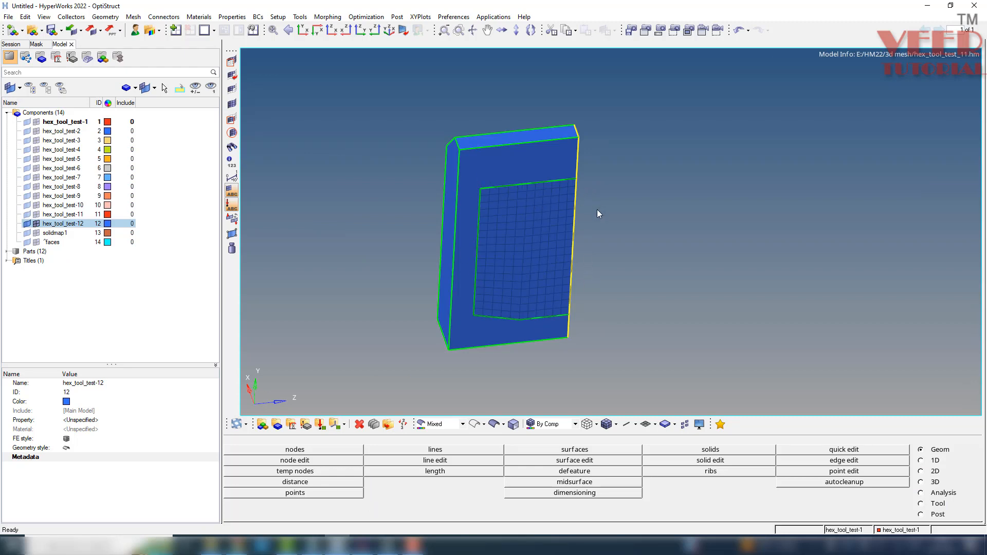
Set the 2D mesh option in the topology revision options to Disassociate.
{"action": "left_click", "coordinate": [455, 17]}
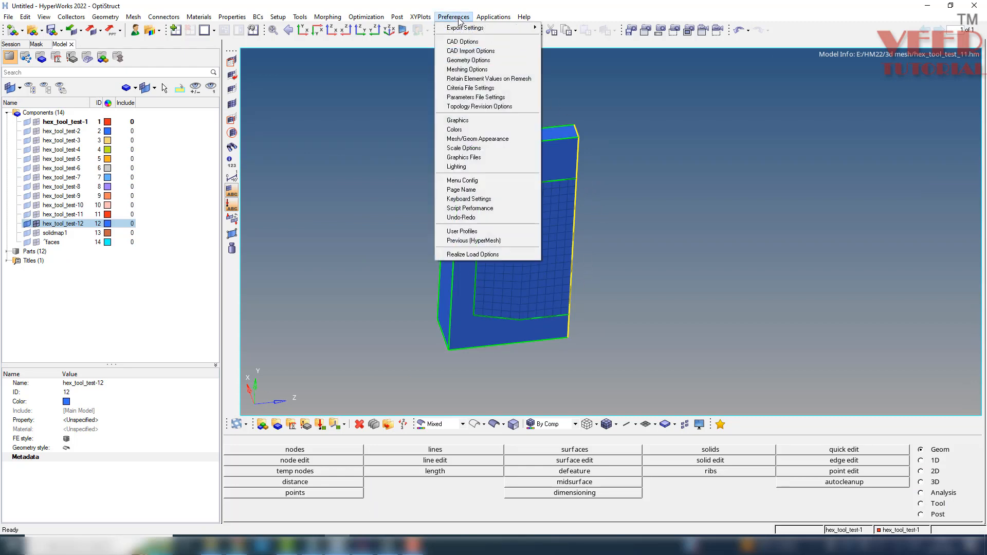
{"action": "left_click", "coordinate": [477, 107]}
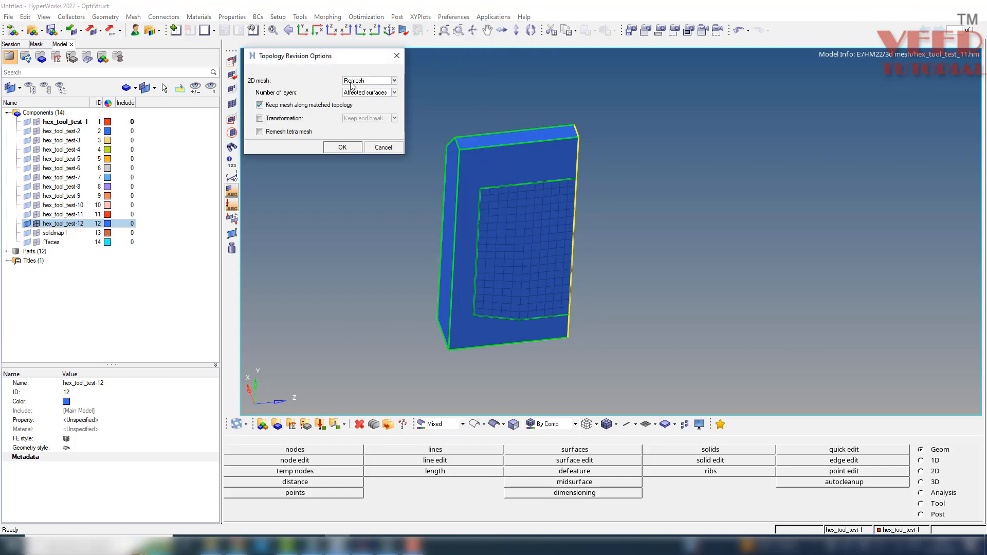
{"action": "left_click", "coordinate": [351, 83]}
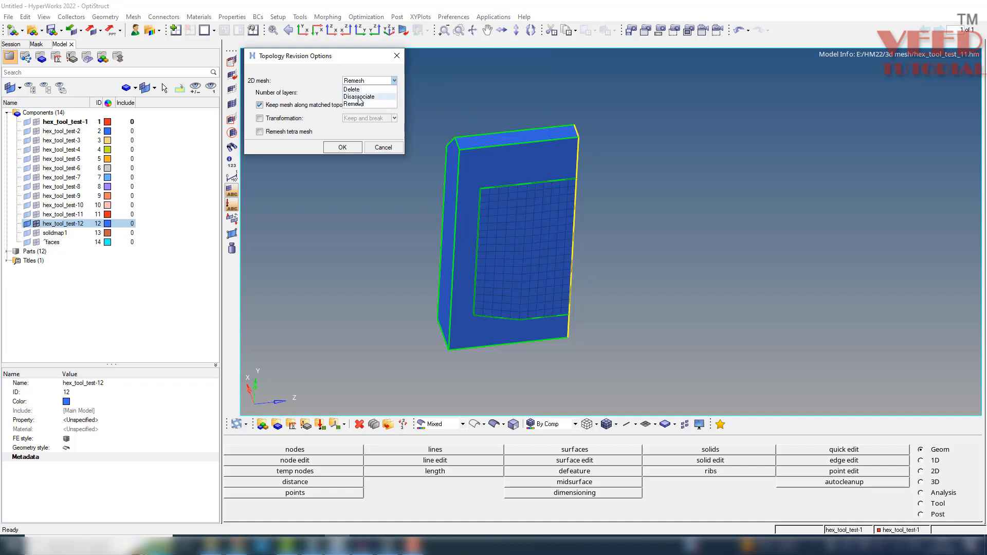
{"action": "left_click", "coordinate": [359, 100]}
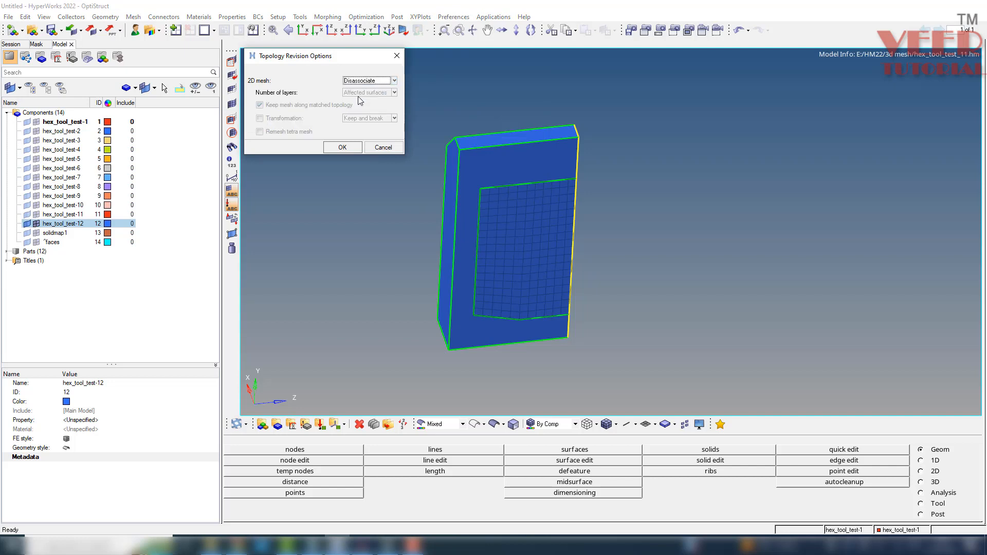
{"action": "left_click", "coordinate": [350, 147]}
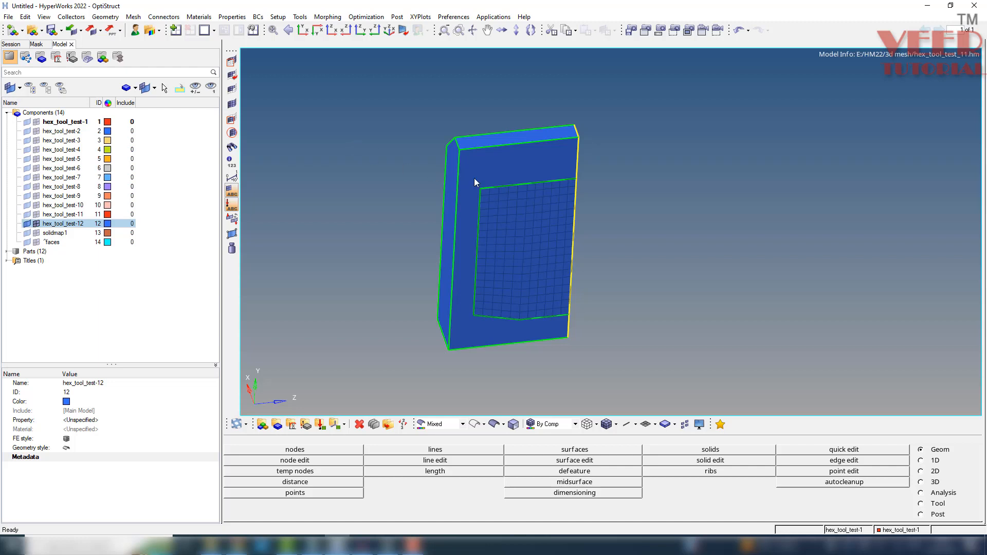
{"action": "scroll", "coordinate": [520, 175], "scroll_direction": "up", "scroll_amount": 3}
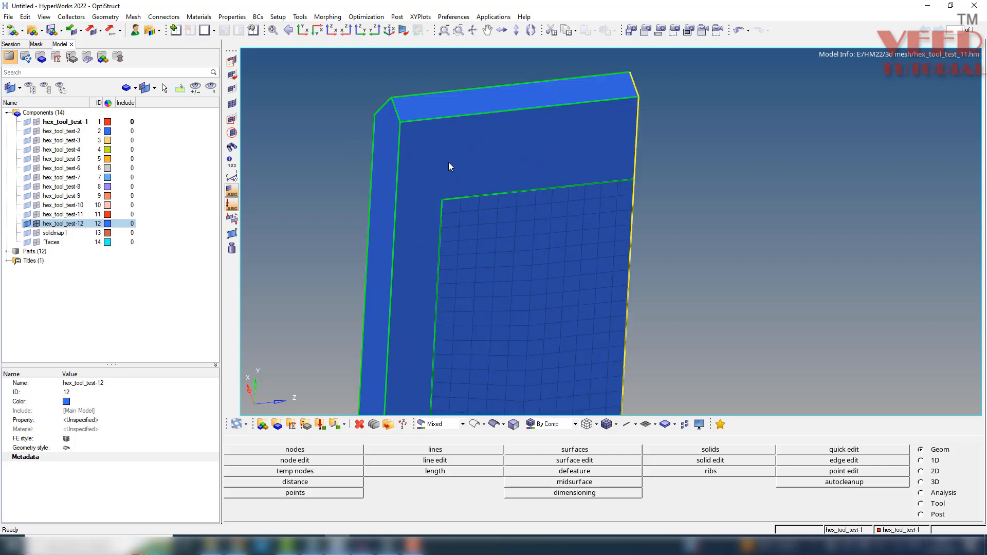
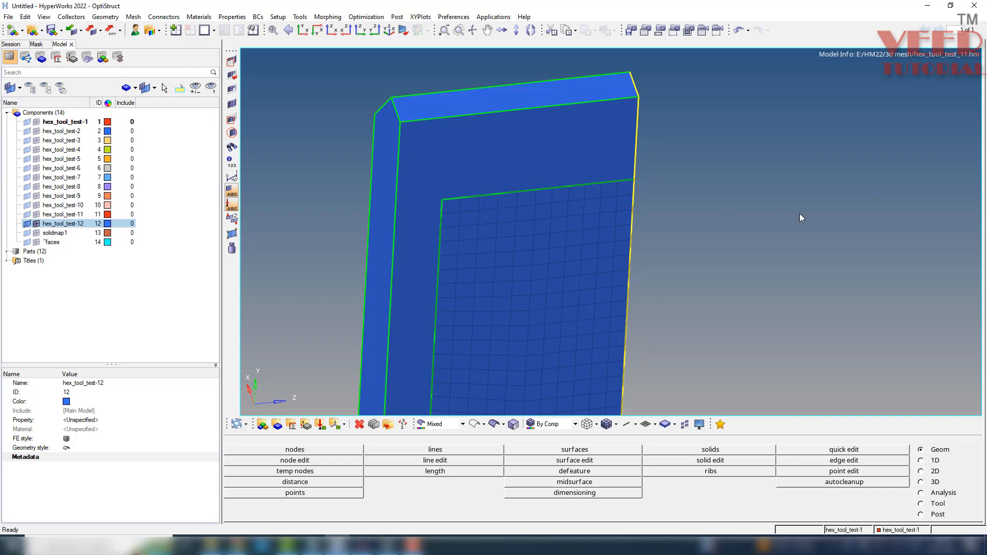
Check the node tolerance in the mesh options.
{"action": "key", "text": "o"}
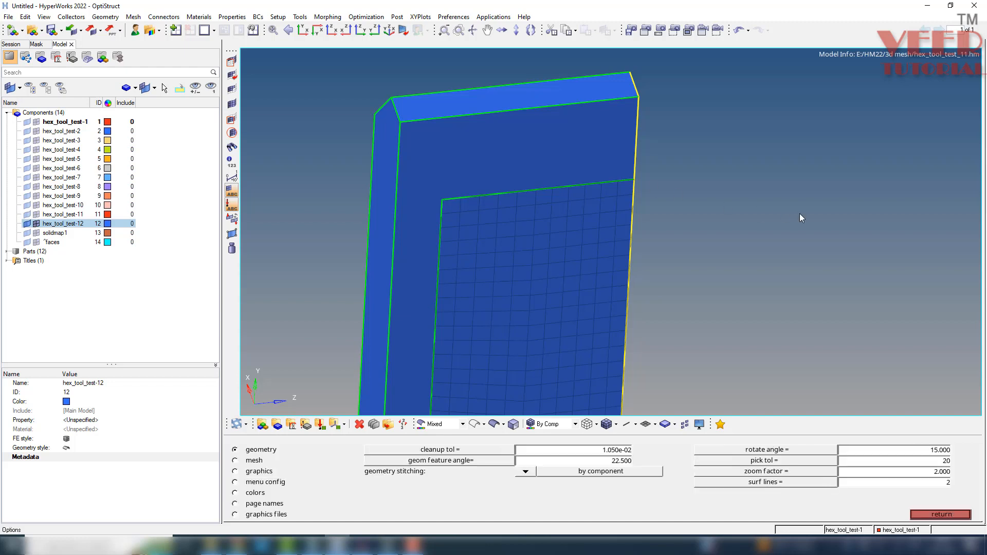
{"action": "left_click", "coordinate": [255, 461]}
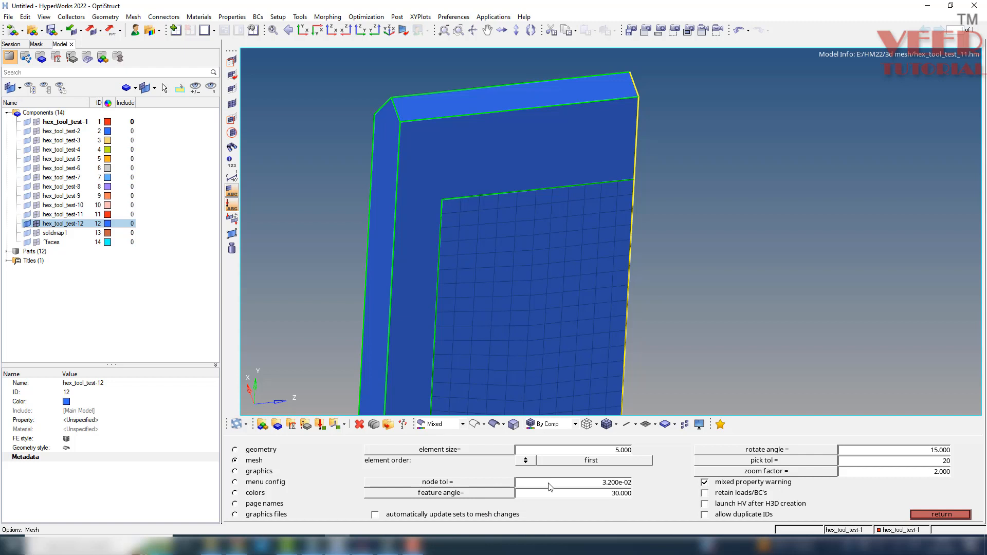
{"action": "left_click", "coordinate": [941, 514]}
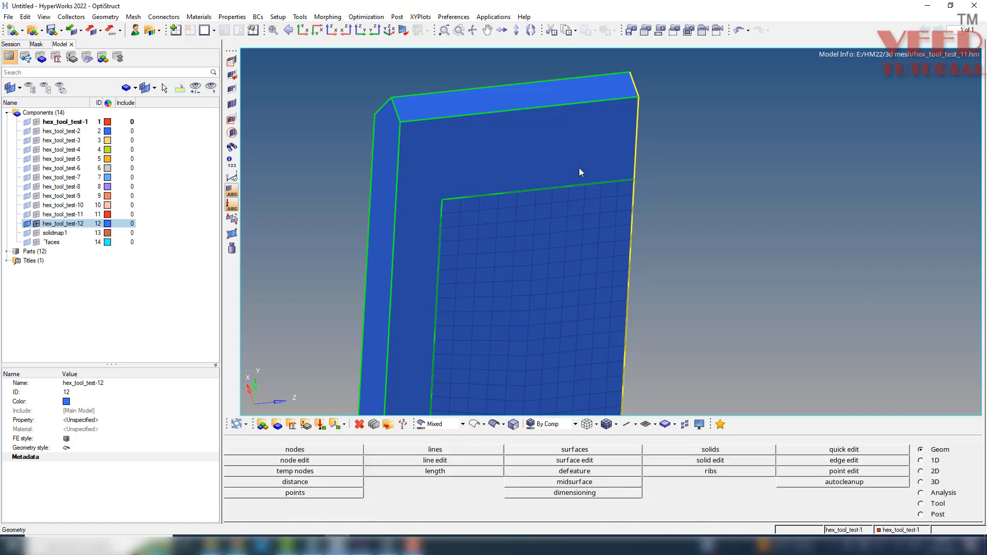
Split the blue face from the mesh patch's upper corner to the block's upper and outer side edges.
{"action": "key", "text": "F11"}
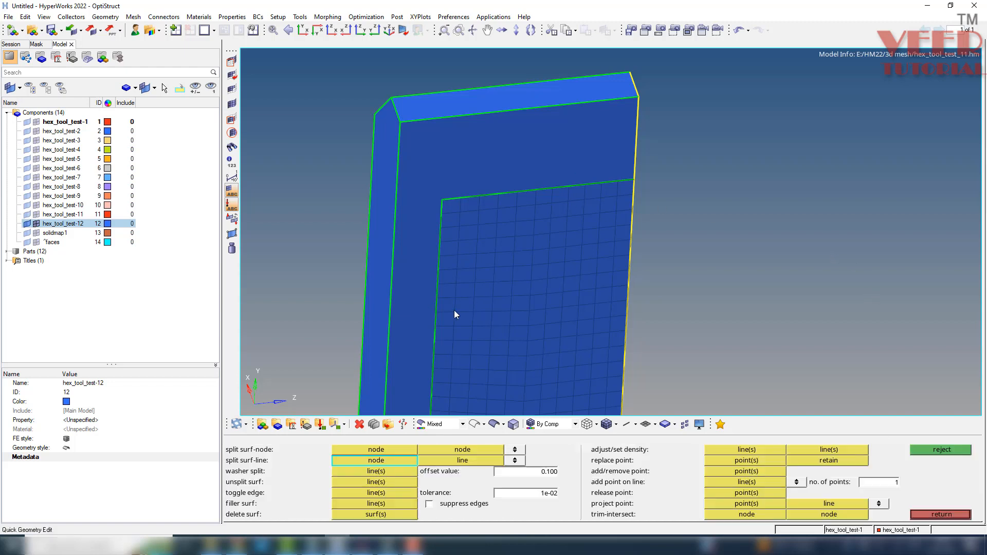
{"action": "left_click", "coordinate": [442, 200]}
{"action": "left_click", "coordinate": [442, 121]}
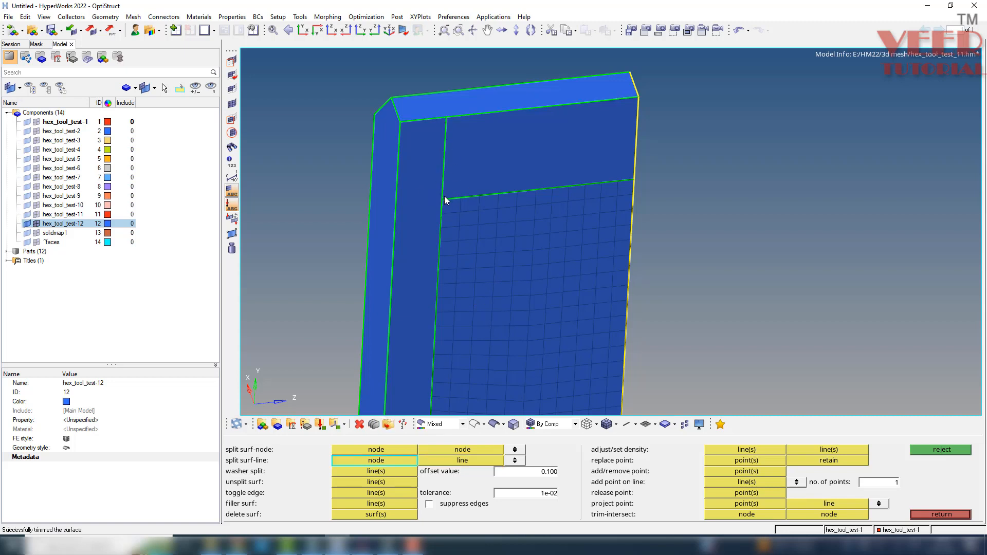
{"action": "left_click", "coordinate": [443, 198]}
{"action": "left_click", "coordinate": [393, 210]}
Split the blue face from the mesh patch's lower corner to the block's outer side and lower edges.
{"action": "scroll", "coordinate": [419, 178], "scroll_direction": "down", "scroll_amount": 4}
{"action": "scroll", "coordinate": [437, 253], "scroll_direction": "up", "scroll_amount": 4}
{"action": "left_click", "coordinate": [441, 303]}
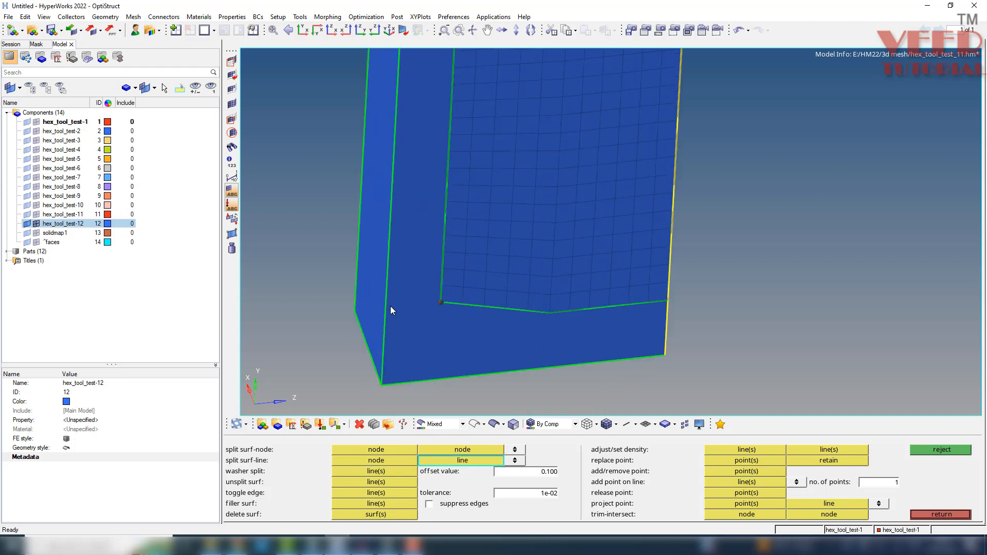
{"action": "left_click", "coordinate": [390, 306]}
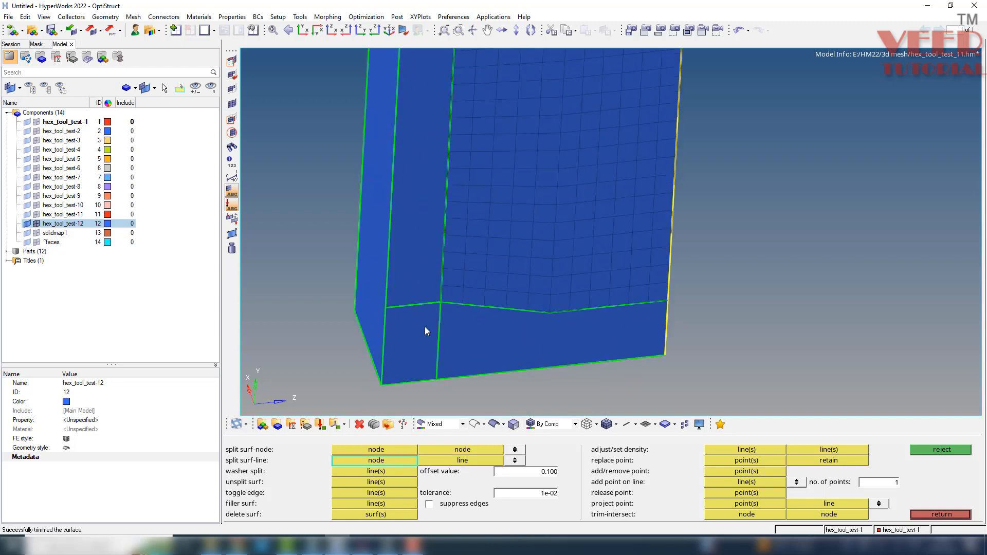
Examine the face splits around the extracted mesh patch from several angles.
{"action": "scroll", "coordinate": [424, 326], "scroll_direction": "down", "scroll_amount": 5}
{"action": "mouse_move", "coordinate": [461, 225]}
{"action": "left_mouse_down", "text": "ctrl"}
{"action": "mouse_move", "coordinate": [536, 233]}
{"action": "mouse_move", "coordinate": [421, 269]}
{"action": "mouse_move", "coordinate": [557, 324]}
{"action": "mouse_move", "coordinate": [559, 294]}
{"action": "left_mouse_up", "text": "ctrl"}
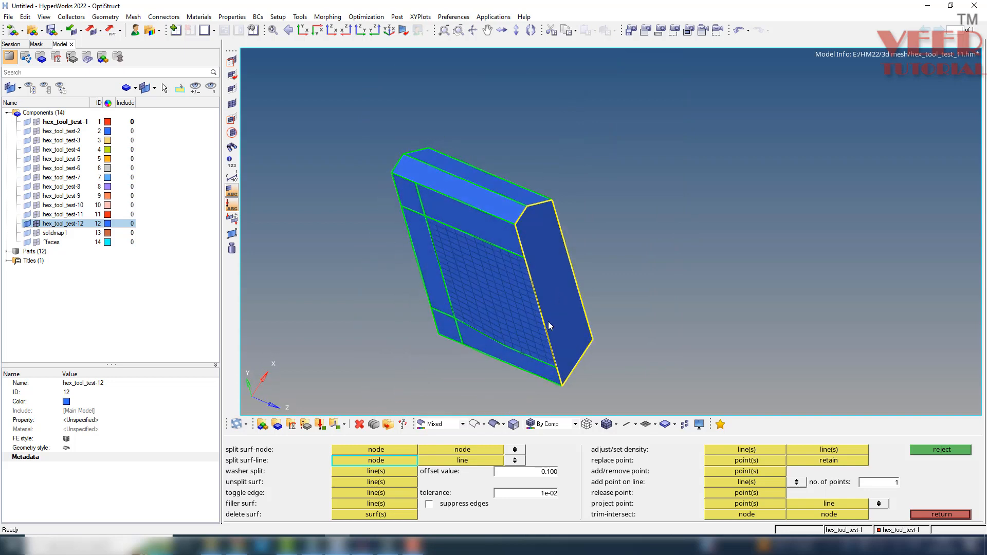
{"action": "mouse_move", "coordinate": [509, 321]}
{"action": "left_mouse_down", "text": "ctrl"}
{"action": "mouse_move", "coordinate": [692, 258]}
{"action": "mouse_move", "coordinate": [427, 268]}
{"action": "mouse_move", "coordinate": [441, 185]}
{"action": "left_mouse_up", "text": "ctrl"}
{"action": "scroll", "coordinate": [443, 184], "scroll_direction": "down", "scroll_amount": 3, "text": "ctrl"}
{"action": "scroll", "coordinate": [443, 248], "scroll_direction": "up", "scroll_amount": 5, "text": "ctrl"}
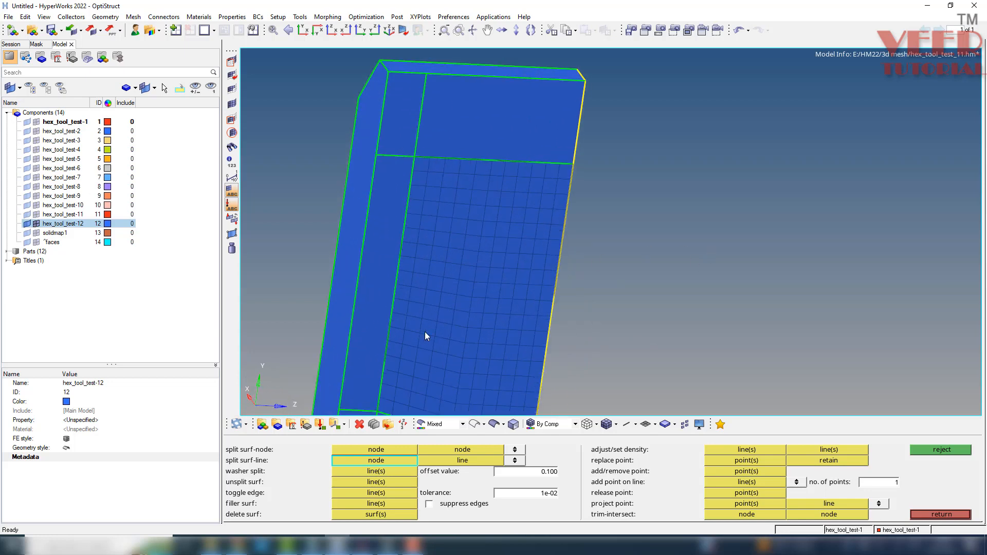
{"action": "scroll", "coordinate": [403, 215], "scroll_direction": "down", "scroll_amount": 3, "text": "ctrl"}
{"action": "left_click_drag", "start_coordinate": [369, 272], "coordinate": [408, 230], "text": "ctrl"}
{"action": "scroll", "coordinate": [430, 153], "scroll_direction": "up", "scroll_amount": 5, "text": "ctrl"}
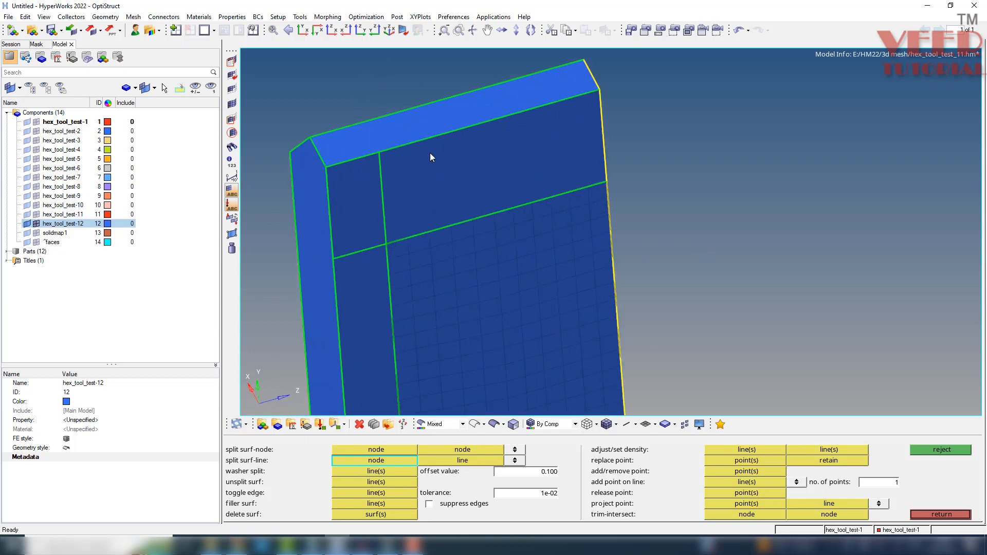
Associate all displayed patch nodes with the blue block's surface using a tolerance of 0.100.
{"action": "key", "text": "F12"}
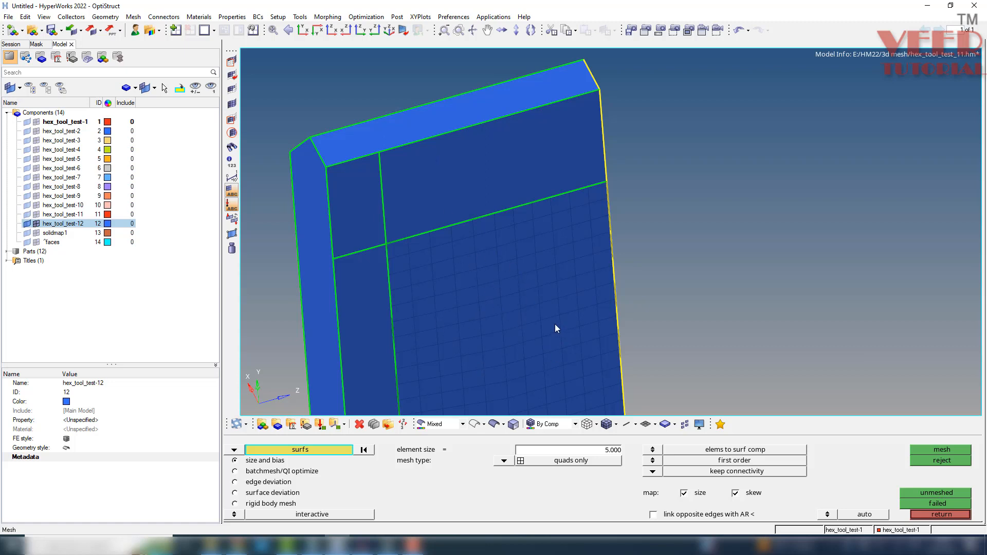
{"action": "key", "text": "F7"}
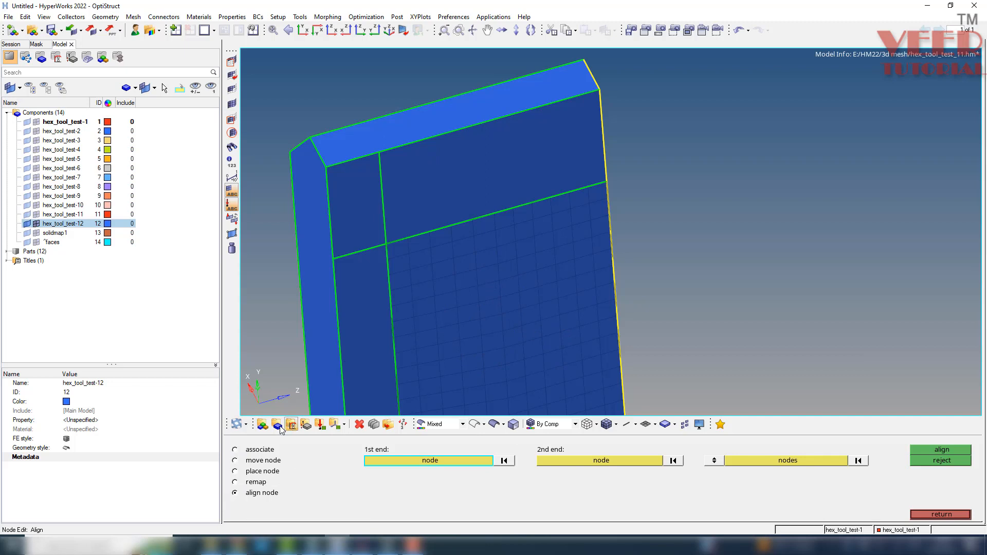
{"action": "left_click", "coordinate": [259, 450]}
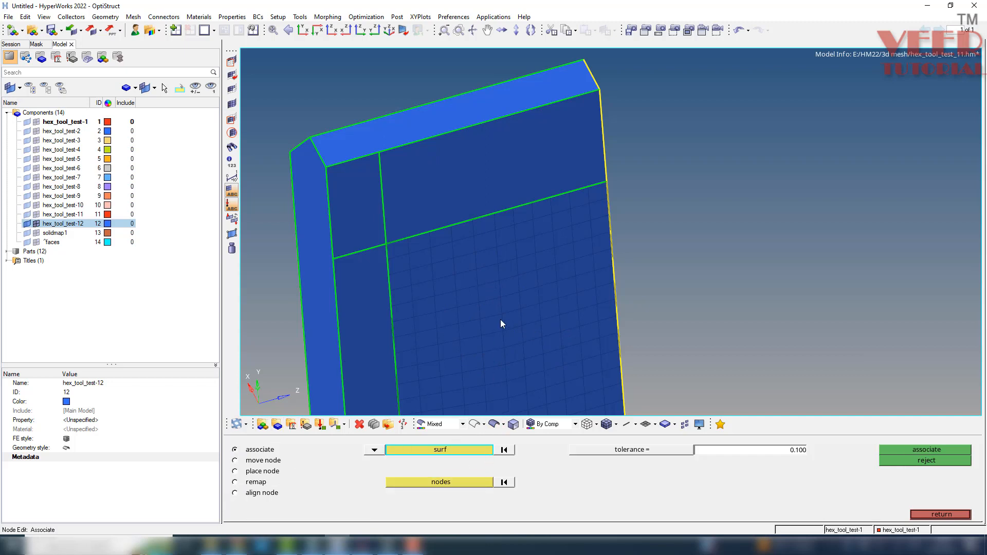
{"action": "scroll", "coordinate": [431, 198], "scroll_direction": "down", "scroll_amount": 5}
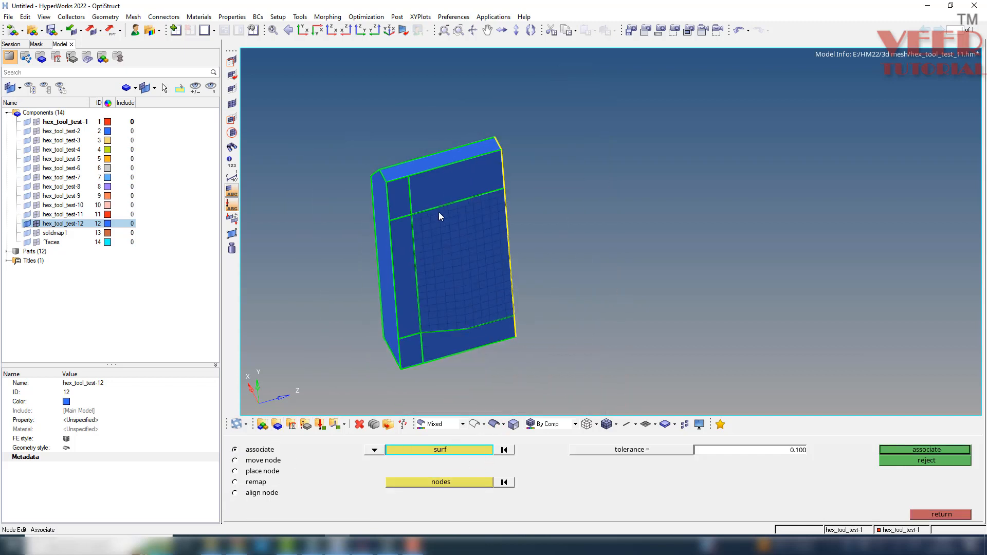
{"action": "left_click", "coordinate": [499, 233]}
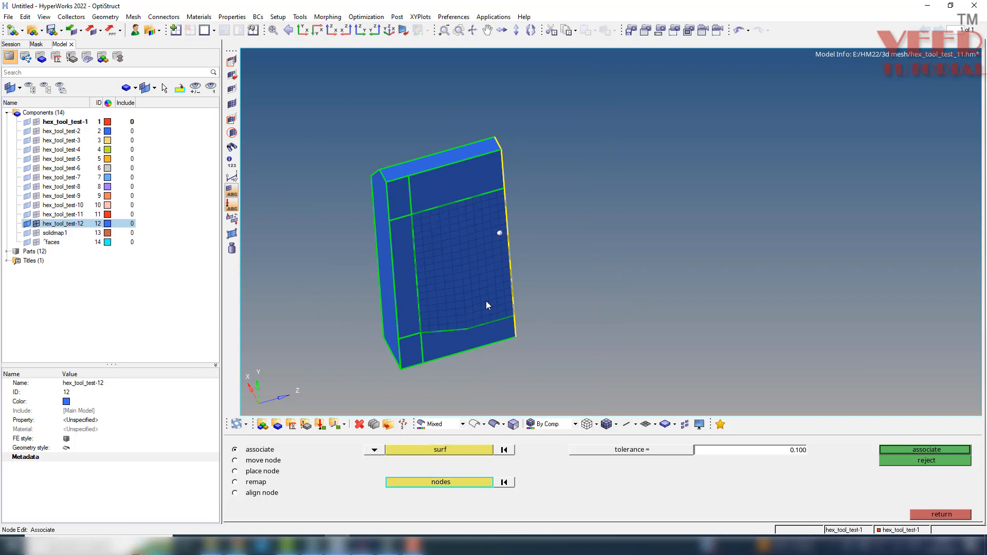
{"action": "left_click", "coordinate": [433, 485]}
{"action": "left_click", "coordinate": [661, 503]}
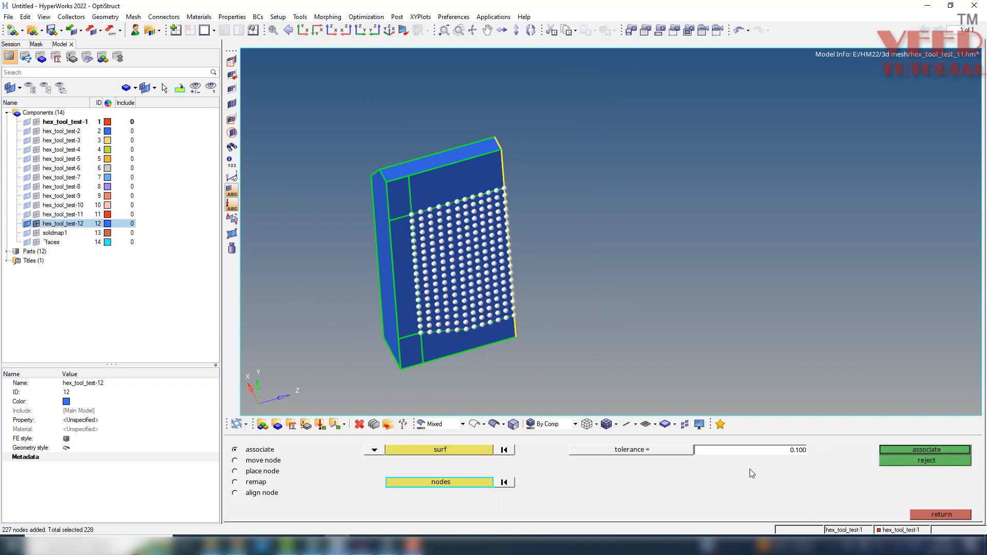
{"action": "left_click", "coordinate": [944, 448]}
Automesh the five border surfaces around the patch with 5.000 quads-only elements, keeping connectivity.
{"action": "scroll", "coordinate": [437, 212], "scroll_direction": "up", "scroll_amount": 5}
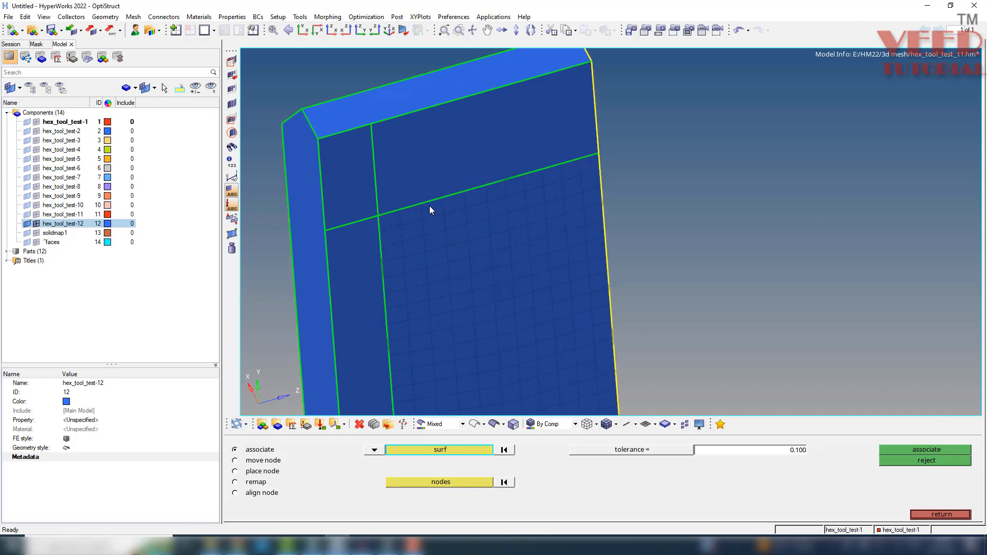
{"action": "key", "text": "F12"}
{"action": "left_click", "coordinate": [415, 171]}
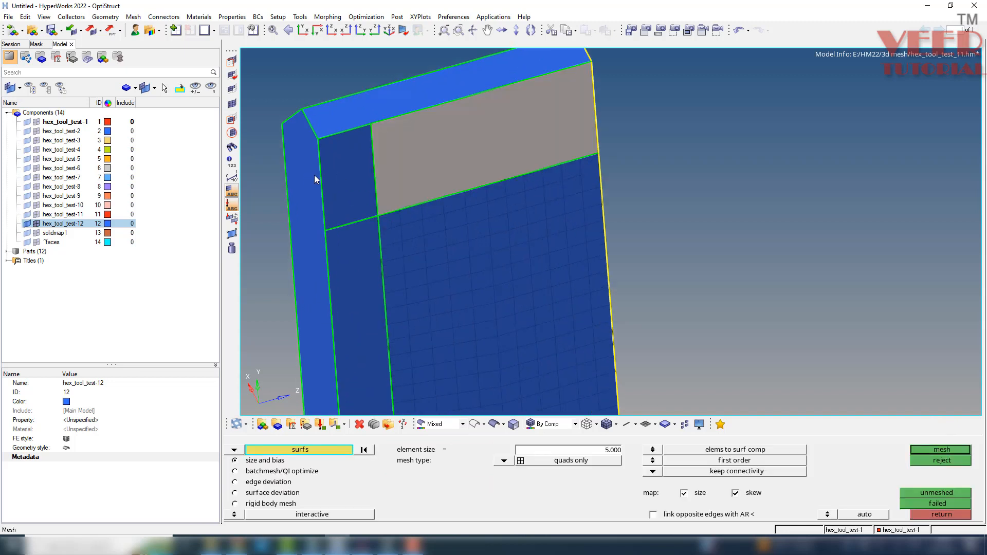
{"action": "left_click", "coordinate": [339, 181]}
{"action": "left_click", "coordinate": [356, 251]}
{"action": "scroll", "coordinate": [384, 172], "scroll_direction": "down", "scroll_amount": 5}
{"action": "scroll", "coordinate": [395, 322], "scroll_direction": "up", "scroll_amount": 4}
{"action": "left_click", "coordinate": [391, 329]}
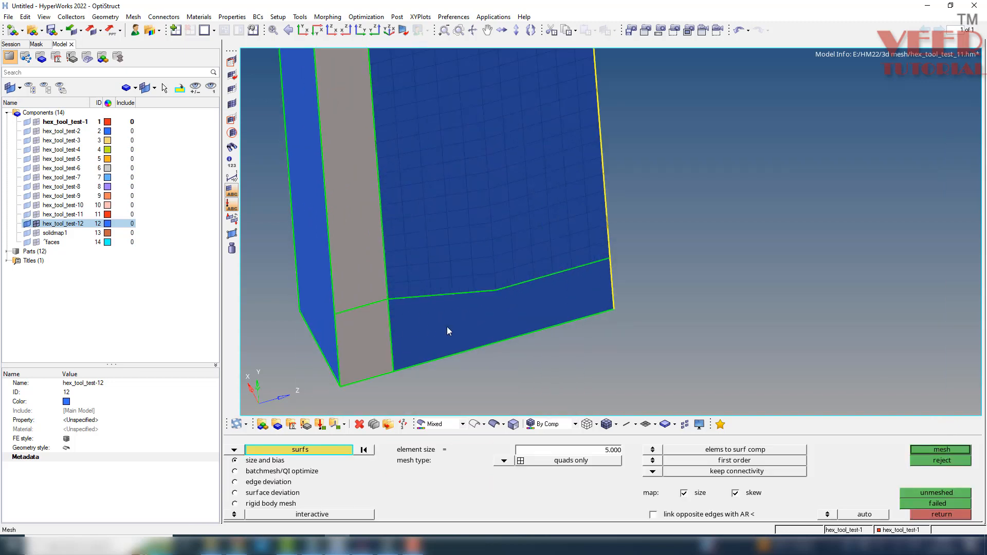
{"action": "left_click", "coordinate": [446, 326]}
{"action": "middle_click", "coordinate": [447, 325]}
Set the element density of the upper border strip's two long edges to 10.
{"action": "scroll", "coordinate": [420, 226], "scroll_direction": "down", "scroll_amount": 4}
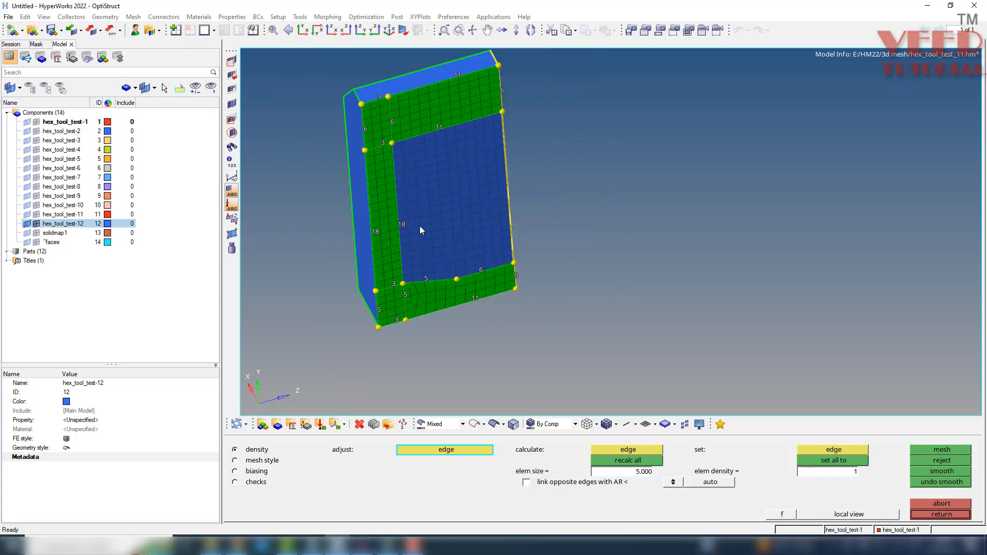
{"action": "scroll", "coordinate": [397, 98], "scroll_direction": "up", "scroll_amount": 4}
{"action": "left_click_drag", "start_coordinate": [534, 264], "coordinate": [444, 233], "text": "ctrl"}
{"action": "scroll", "coordinate": [444, 233], "scroll_direction": "down", "scroll_amount": 2}
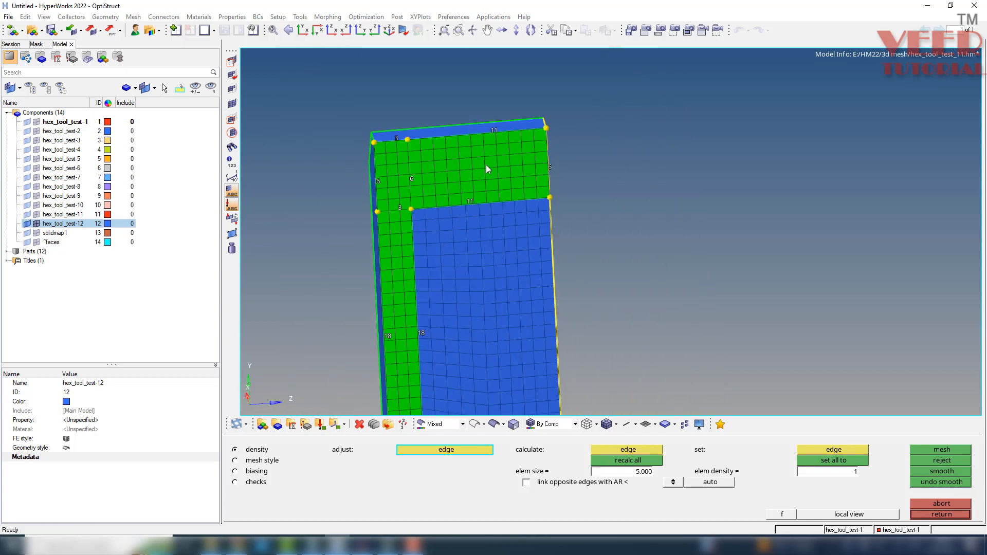
{"action": "scroll", "coordinate": [486, 164], "scroll_direction": "up", "scroll_amount": 5}
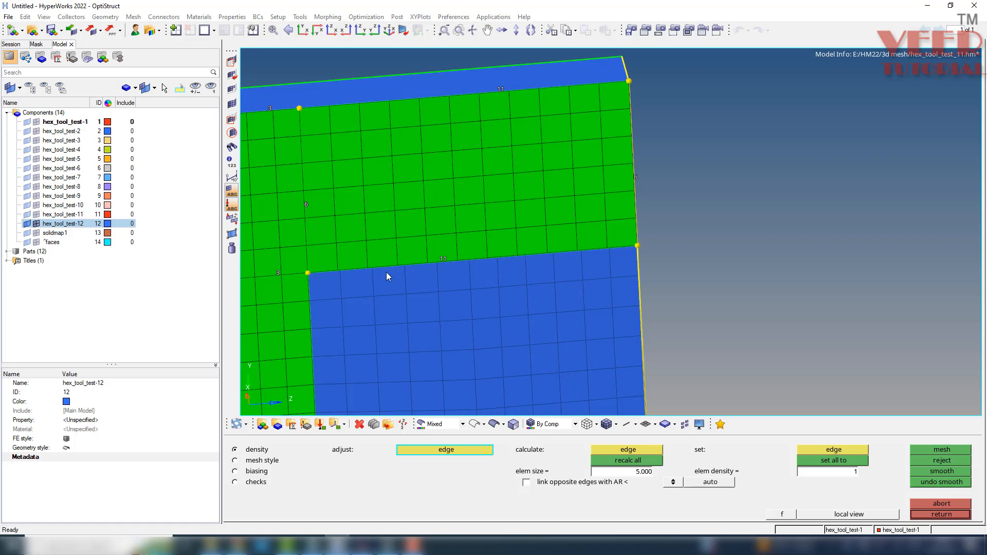
{"action": "right_click", "coordinate": [442, 260]}
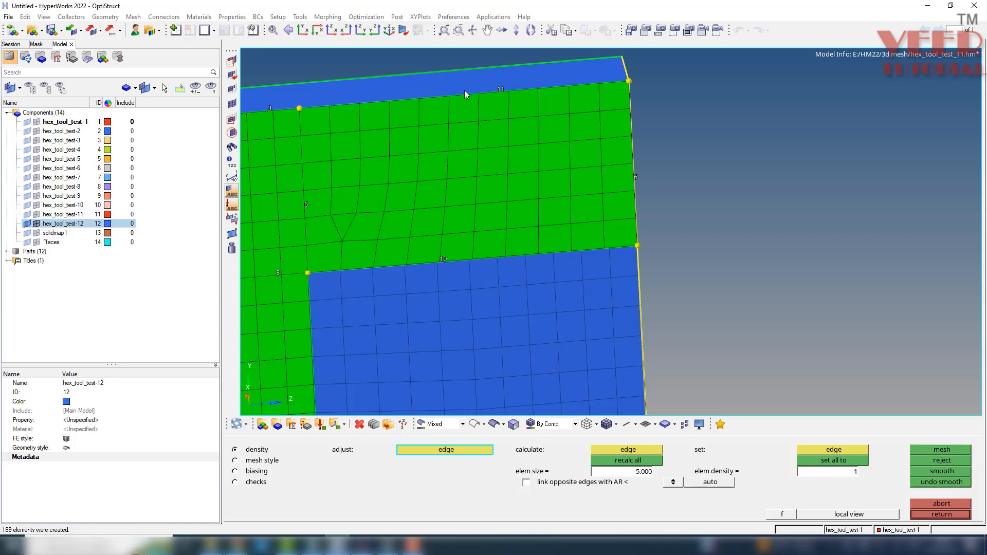
{"action": "left_click", "coordinate": [498, 89]}
{"action": "scroll", "coordinate": [326, 183], "scroll_direction": "down", "scroll_amount": 3}
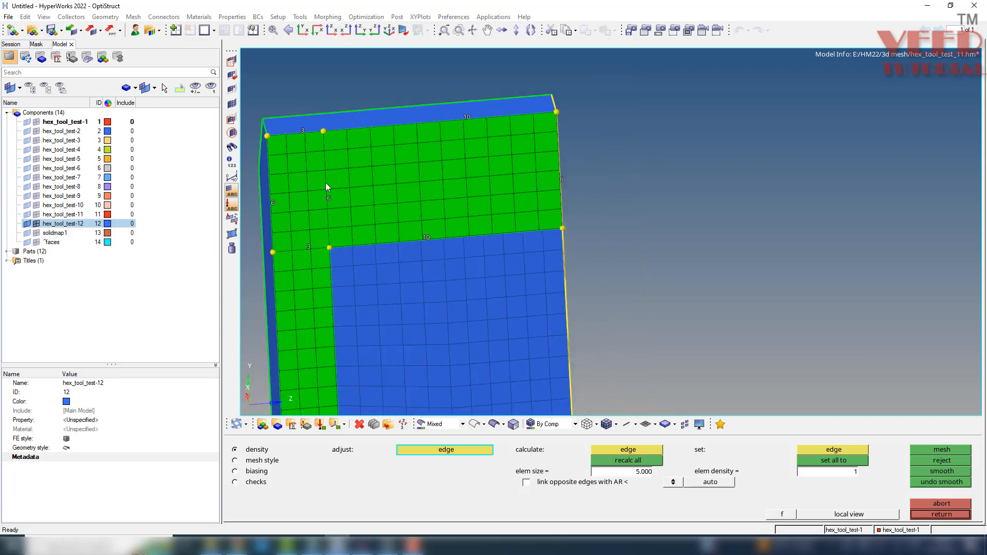
Set the element density of the lower border's three short vertical edges to 4 and remesh it.
{"action": "scroll", "coordinate": [344, 226], "scroll_direction": "down", "scroll_amount": 3}
{"action": "scroll", "coordinate": [353, 216], "scroll_direction": "up", "scroll_amount": 8}
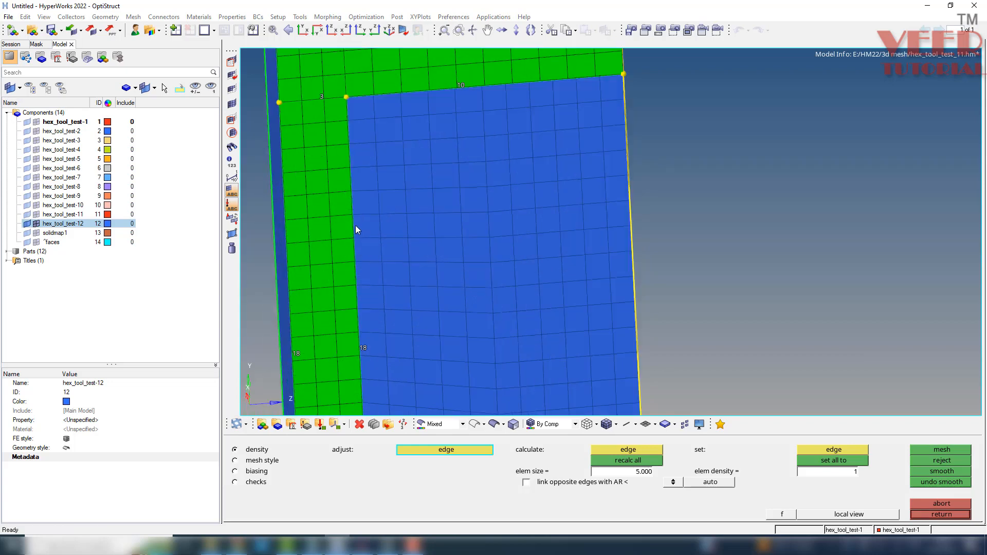
{"action": "scroll", "coordinate": [338, 147], "scroll_direction": "down", "scroll_amount": 4}
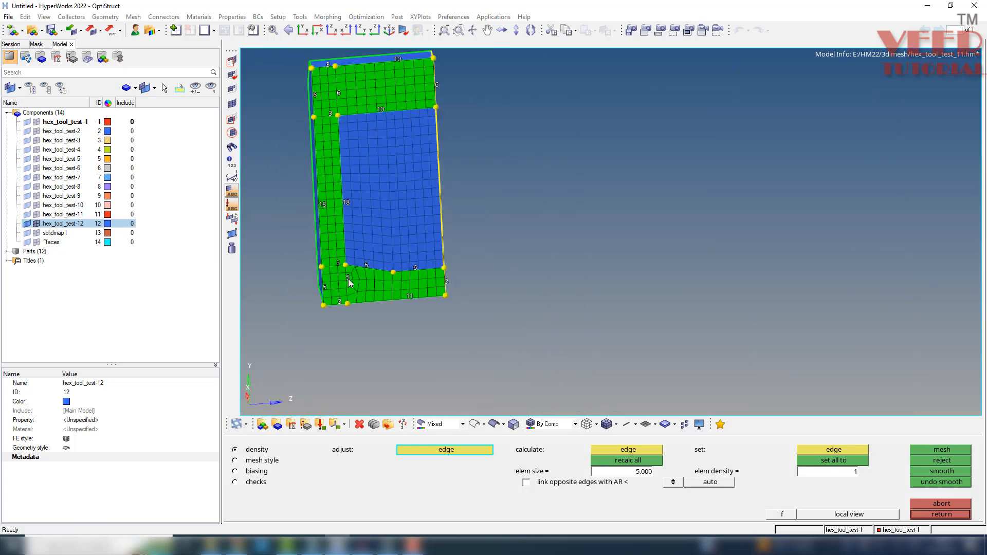
{"action": "scroll", "coordinate": [348, 279], "scroll_direction": "up", "scroll_amount": 5}
{"action": "scroll", "coordinate": [380, 243], "scroll_direction": "down", "scroll_amount": 4}
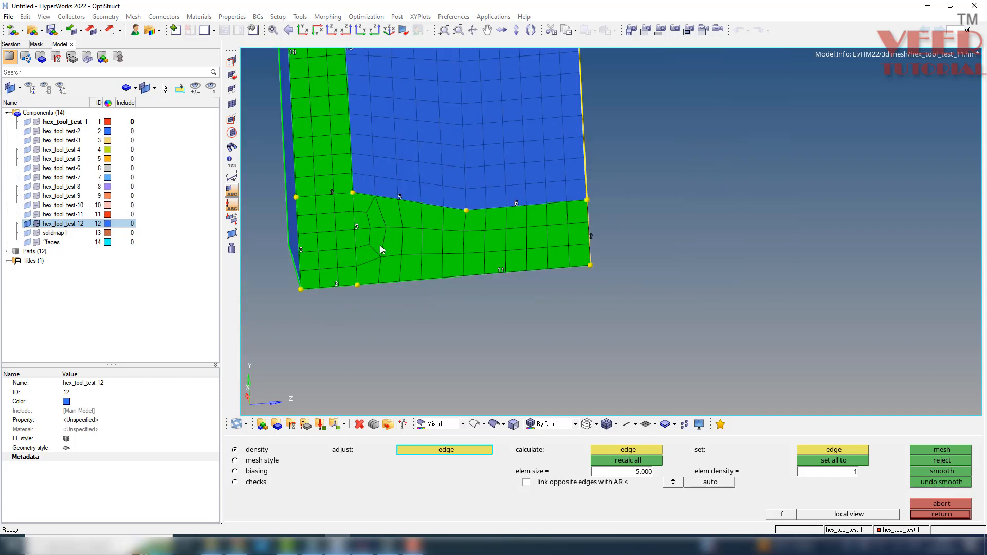
{"action": "scroll", "coordinate": [328, 232], "scroll_direction": "up", "scroll_amount": 3}
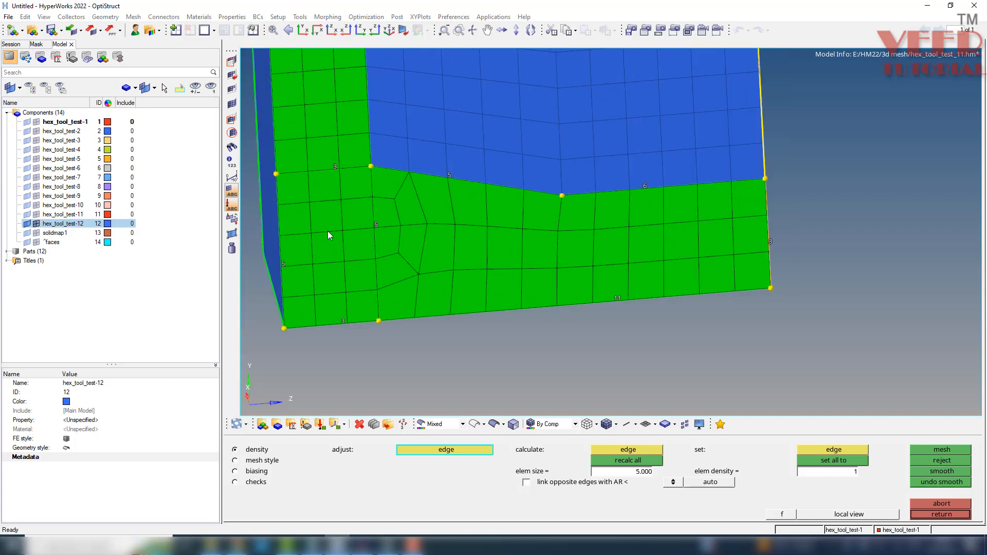
{"action": "left_click", "coordinate": [769, 242]}
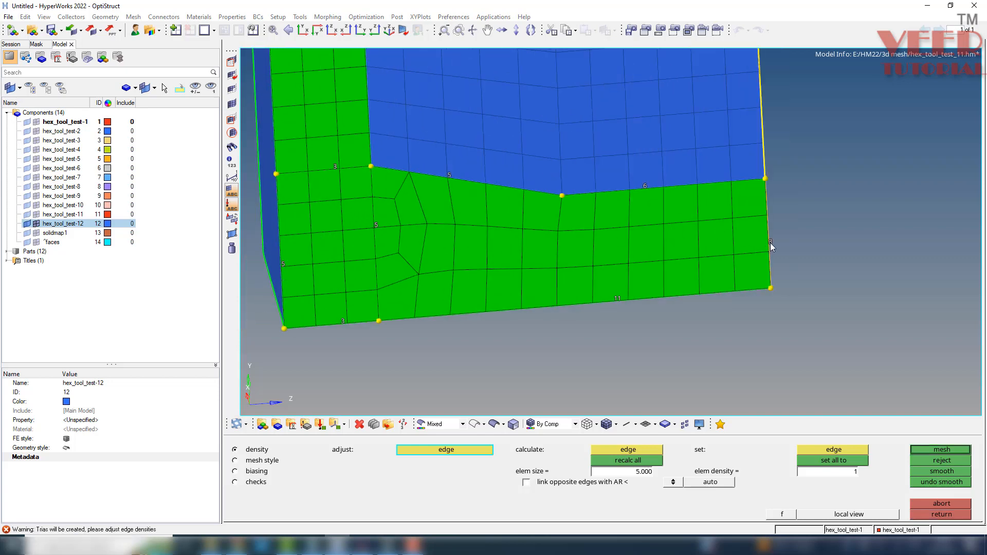
{"action": "right_click", "coordinate": [378, 235]}
{"action": "right_click", "coordinate": [283, 264]}
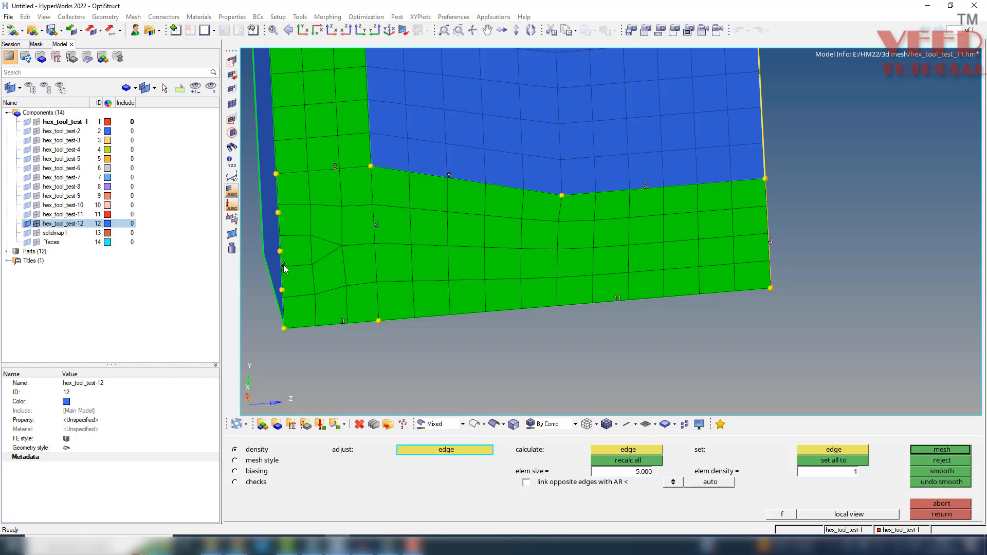
{"action": "middle_click", "coordinate": [283, 265]}
Check the border mesh's alignment with the patch and accept the new surface mesh.
{"action": "scroll", "coordinate": [291, 264], "scroll_direction": "down", "scroll_amount": 5}
{"action": "scroll", "coordinate": [331, 155], "scroll_direction": "up", "scroll_amount": 1}
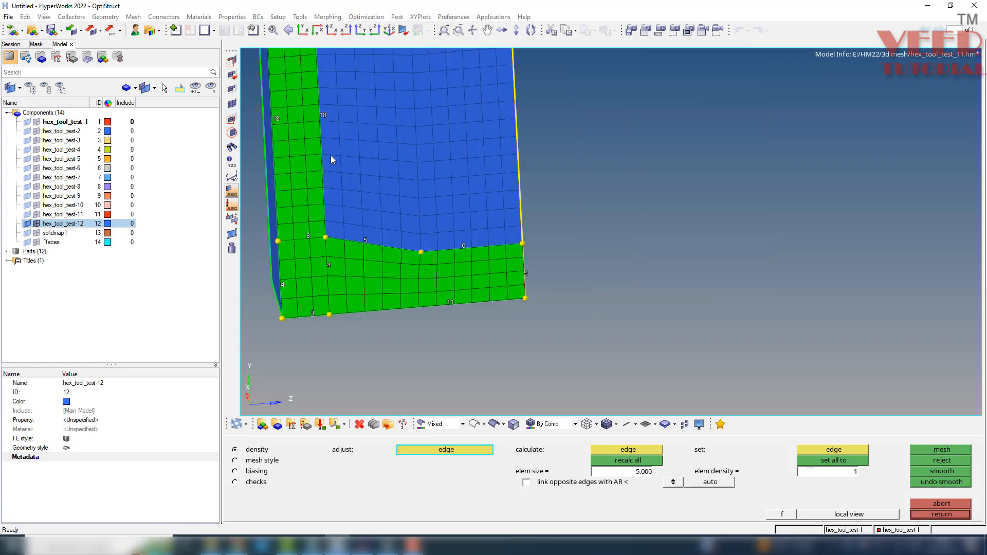
{"action": "scroll", "coordinate": [347, 191], "scroll_direction": "up", "scroll_amount": 2}
{"action": "scroll", "coordinate": [446, 320], "scroll_direction": "down", "scroll_amount": 3}
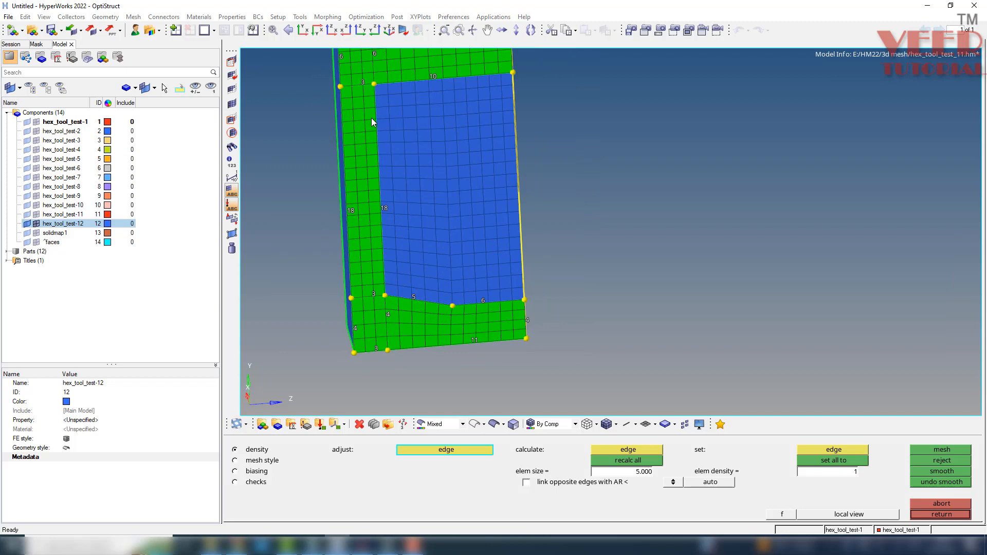
{"action": "middle_click", "coordinate": [688, 290]}
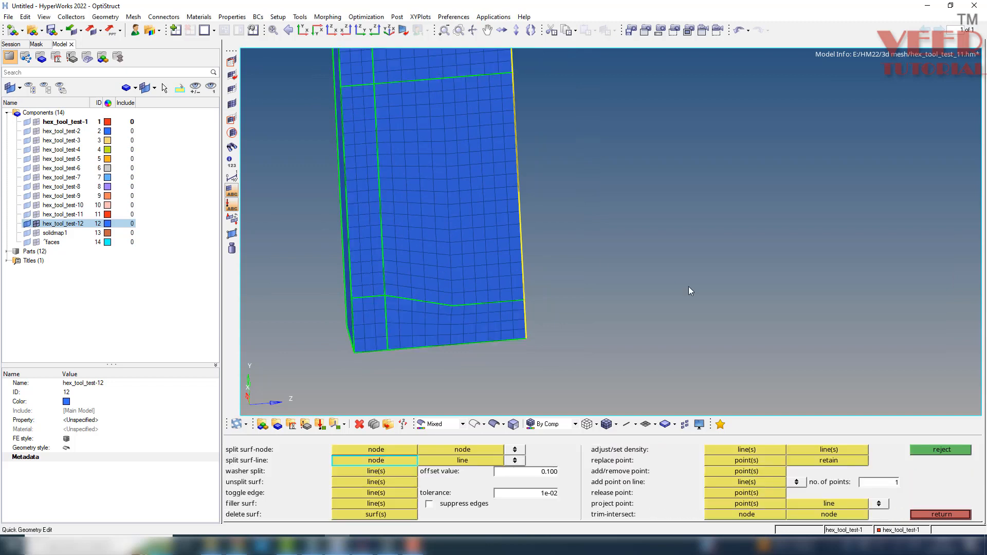
Preview and equivalence the coincident nodes between the patch and border meshes using a tolerance of 0.100.
{"action": "key", "text": "shift+F3"}
{"action": "middle_click", "coordinate": [386, 292]}
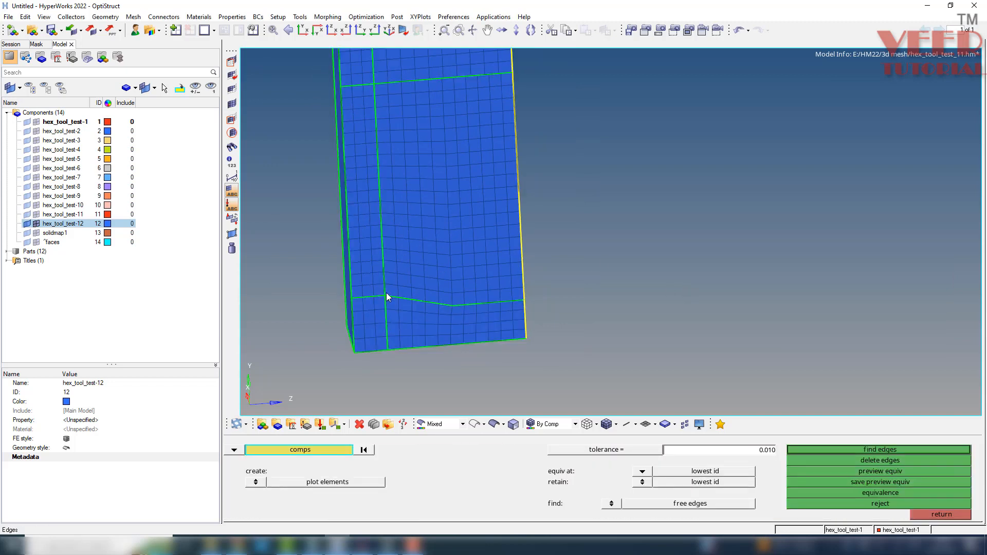
{"action": "left_click", "coordinate": [723, 450]}
{"action": "type", "text": "0.100"}
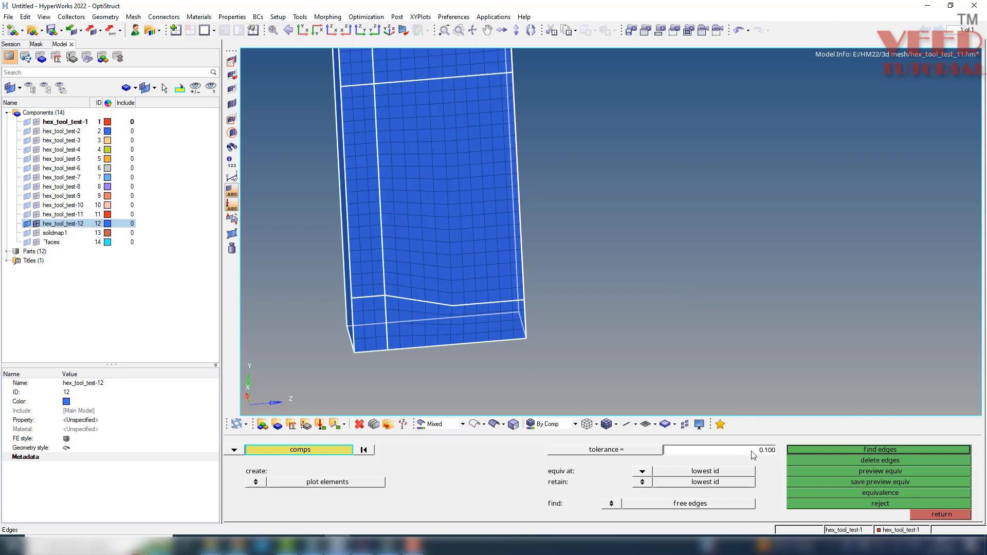
{"action": "left_click", "coordinate": [900, 450]}
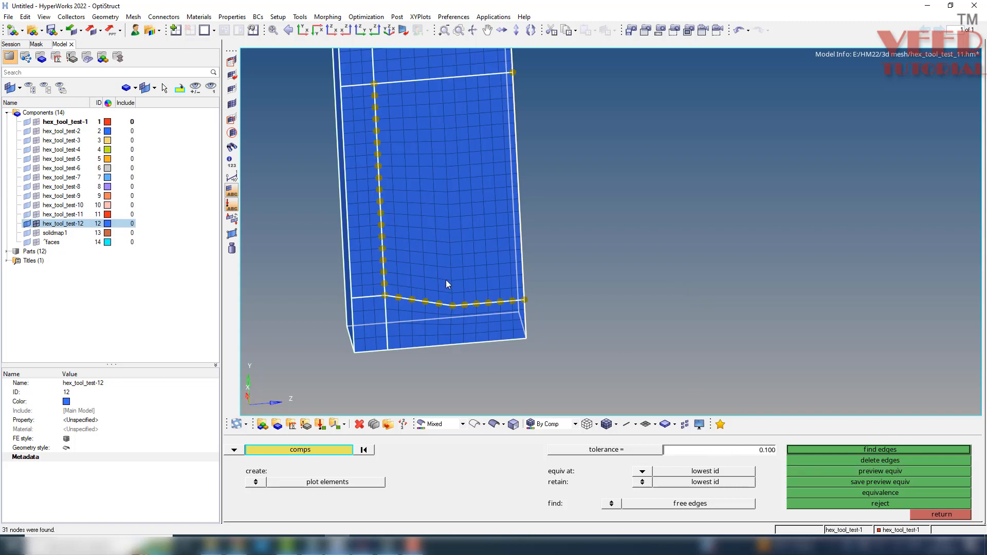
{"action": "left_click", "coordinate": [895, 492]}
{"action": "scroll", "coordinate": [507, 131], "scroll_direction": "down", "scroll_amount": 3}
{"action": "scroll", "coordinate": [496, 128], "scroll_direction": "up", "scroll_amount": 5, "text": "ctrl"}
{"action": "mouse_move", "coordinate": [489, 193]}
{"action": "left_mouse_down", "text": "ctrl"}
{"action": "mouse_move", "coordinate": [452, 253]}
{"action": "mouse_move", "coordinate": [447, 231]}
{"action": "mouse_move", "coordinate": [525, 219]}
{"action": "left_mouse_up", "text": "ctrl"}
{"action": "key", "text": "Escape"}
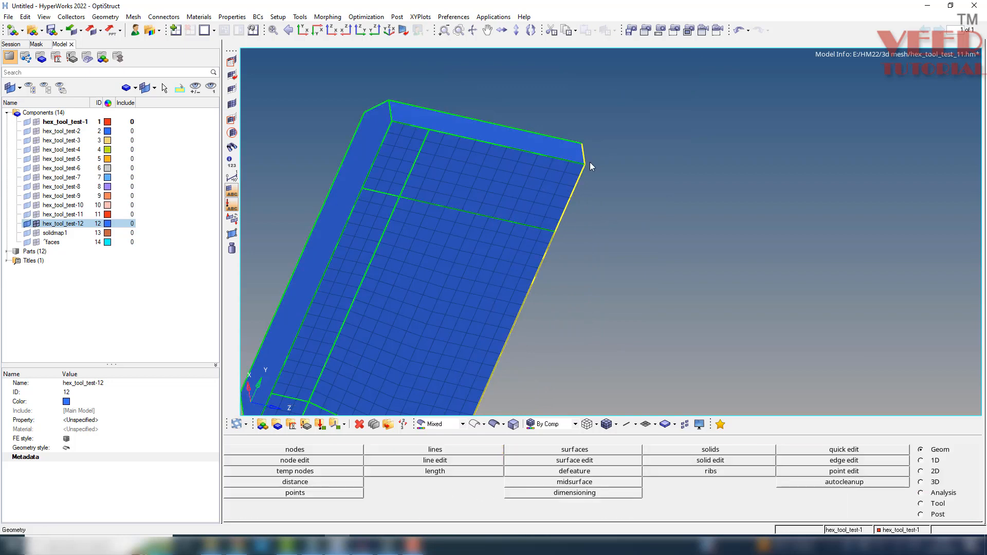
Delete the row of elements directly above the patch's upper edge in the top border strip.
{"action": "left_click_drag", "start_coordinate": [491, 180], "coordinate": [540, 122], "text": "ctrl"}
{"action": "scroll", "coordinate": [510, 198], "scroll_direction": "up", "scroll_amount": 3}
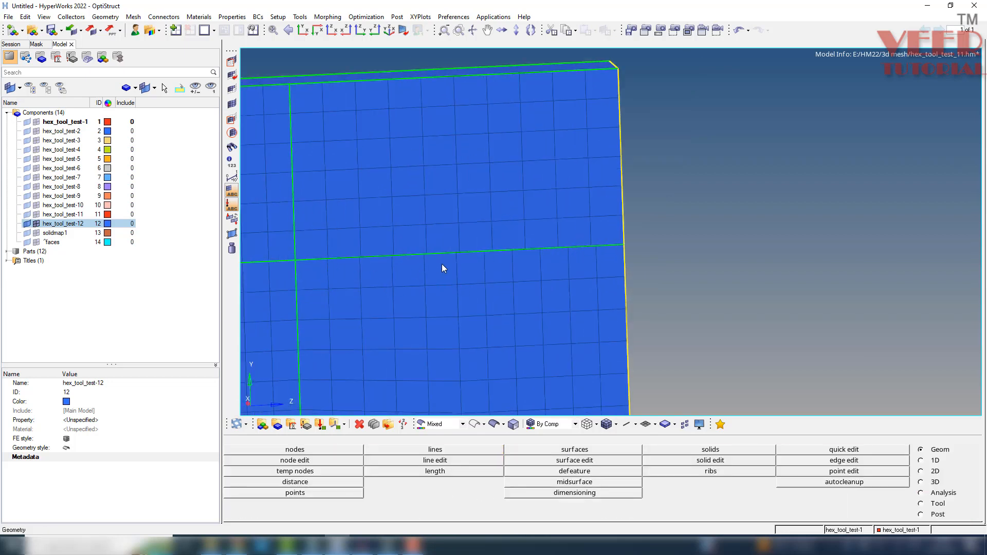
{"action": "mouse_move", "coordinate": [591, 260]}
{"action": "left_mouse_down", "text": "ctrl"}
{"action": "mouse_move", "coordinate": [604, 260]}
{"action": "mouse_move", "coordinate": [596, 242]}
{"action": "left_mouse_up", "text": "ctrl"}
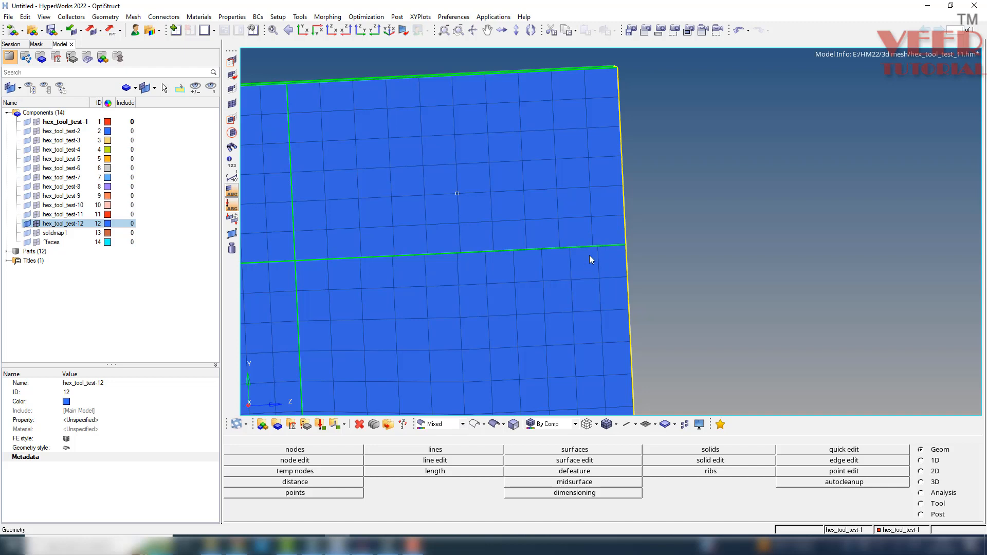
{"action": "key", "text": "ctrl+r"}
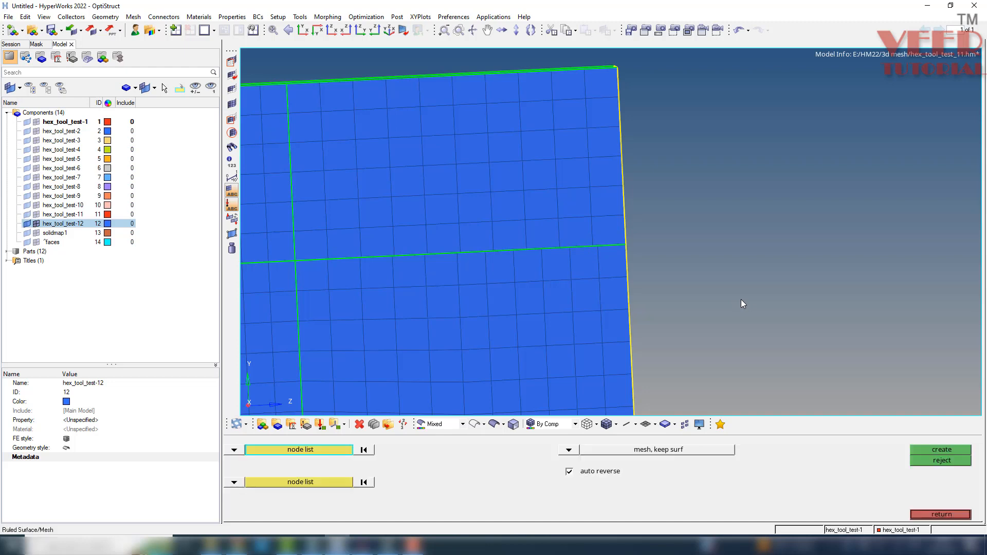
{"action": "key", "text": "F2"}
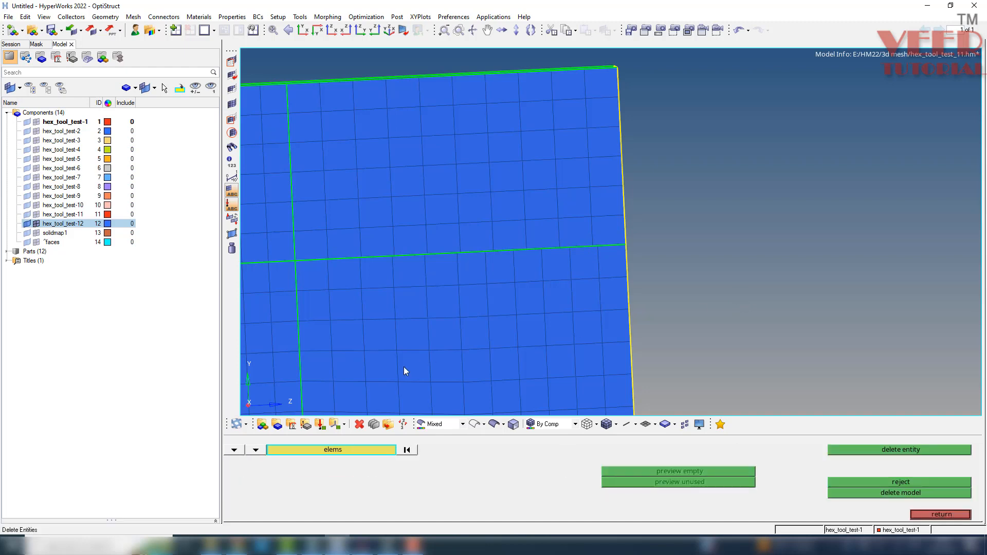
{"action": "left_click", "coordinate": [318, 245]}
{"action": "left_click_drag", "start_coordinate": [409, 242], "coordinate": [561, 239]}
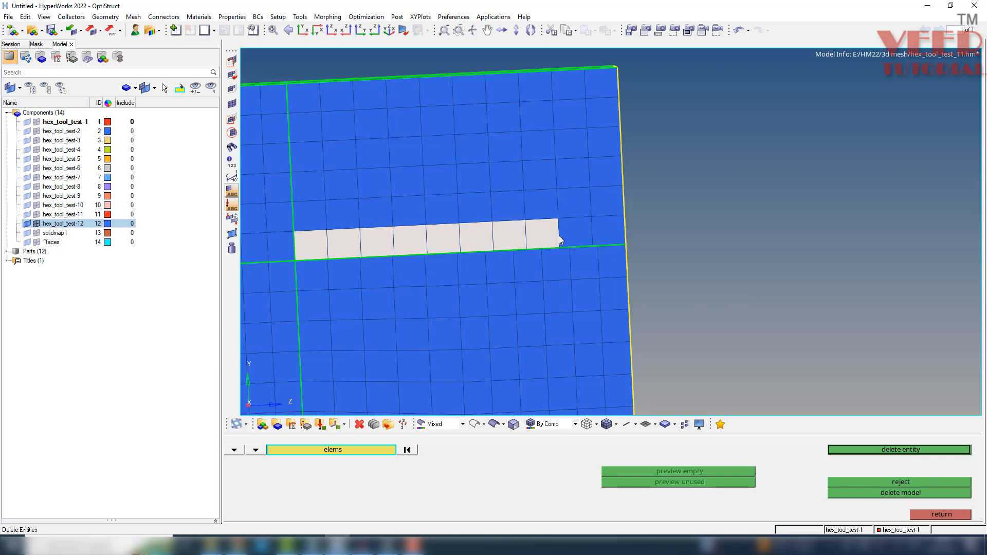
{"action": "middle_click", "coordinate": [610, 231]}
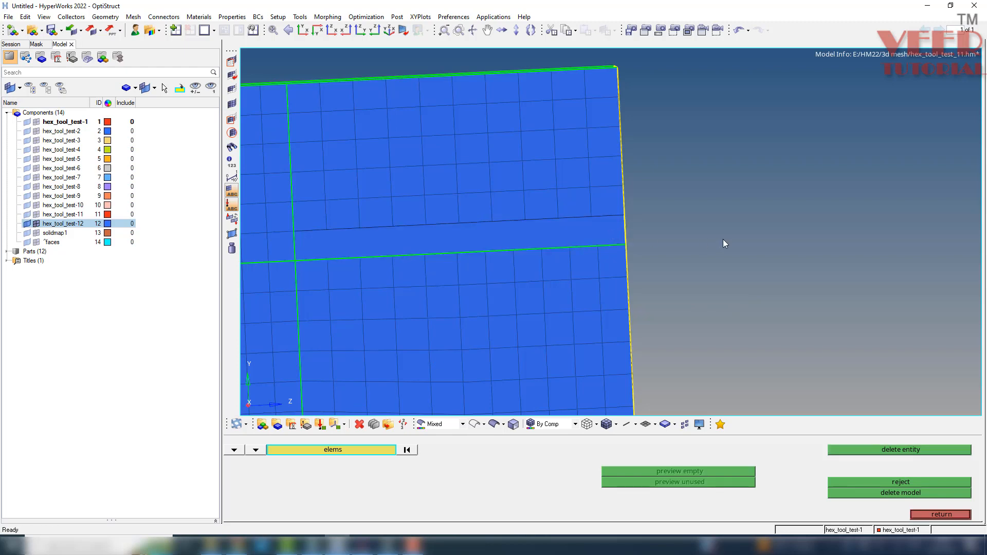
{"action": "key", "text": "Escape"}
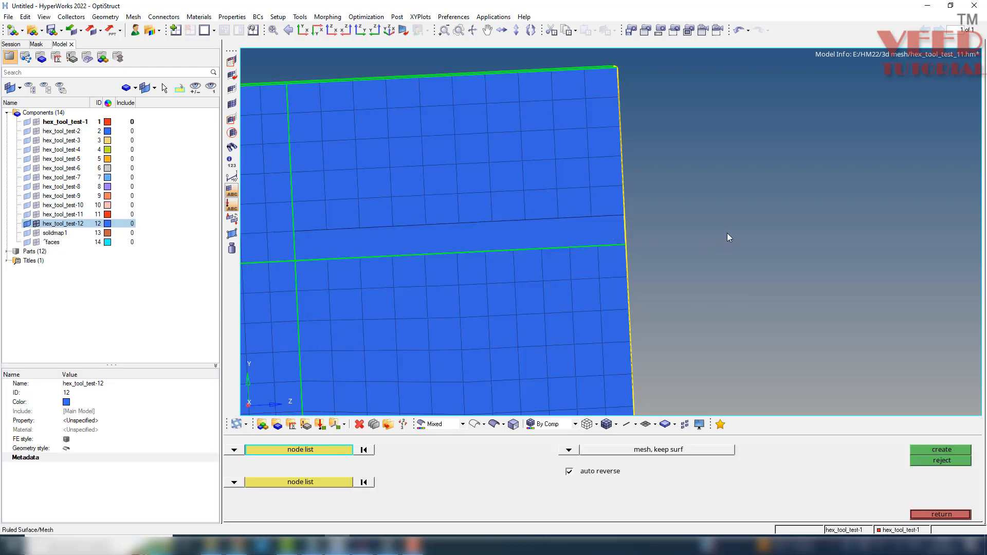
Configure the ruled mesh to use node paths for both selections with the mesh, dele surf option.
{"action": "left_click", "coordinate": [284, 450]}
{"action": "left_click", "coordinate": [338, 471]}
{"action": "left_click", "coordinate": [326, 481]}
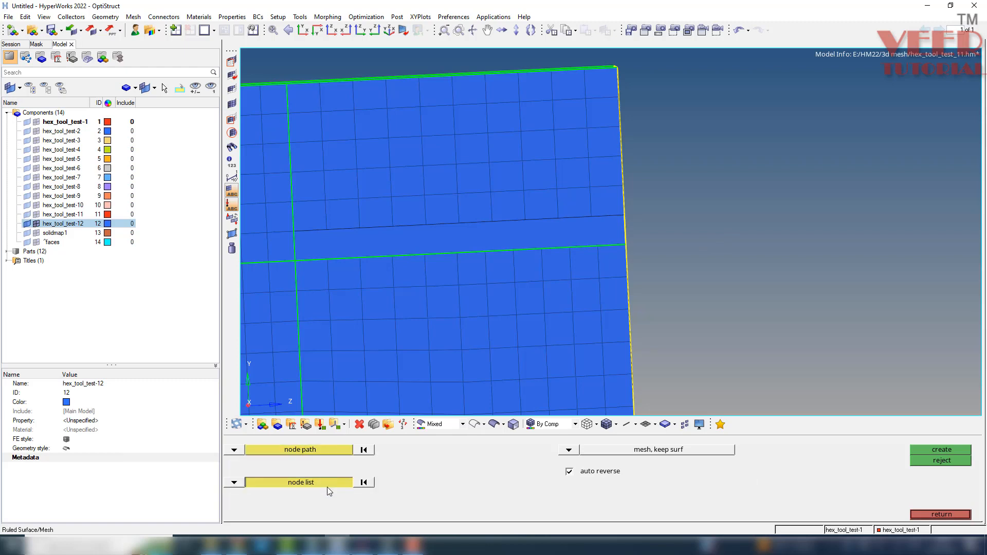
{"action": "left_click", "coordinate": [327, 485]}
{"action": "left_click", "coordinate": [338, 482]}
{"action": "left_click", "coordinate": [569, 450]}
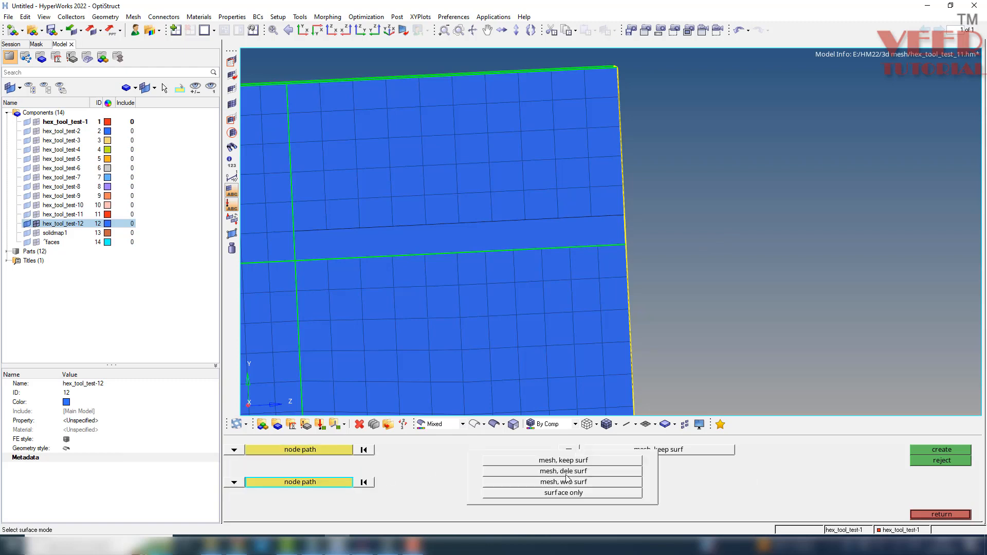
{"action": "left_click", "coordinate": [570, 474]}
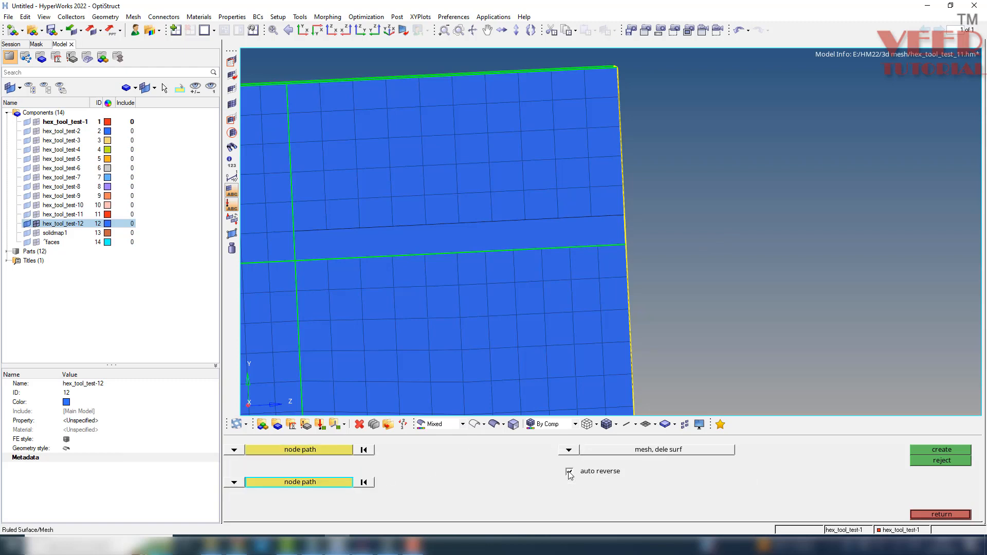
Create a ruled mesh across the gap from the patch's upper edge nodes to the remaining strip's lower nodes and accept it.
{"action": "left_click", "coordinate": [293, 452]}
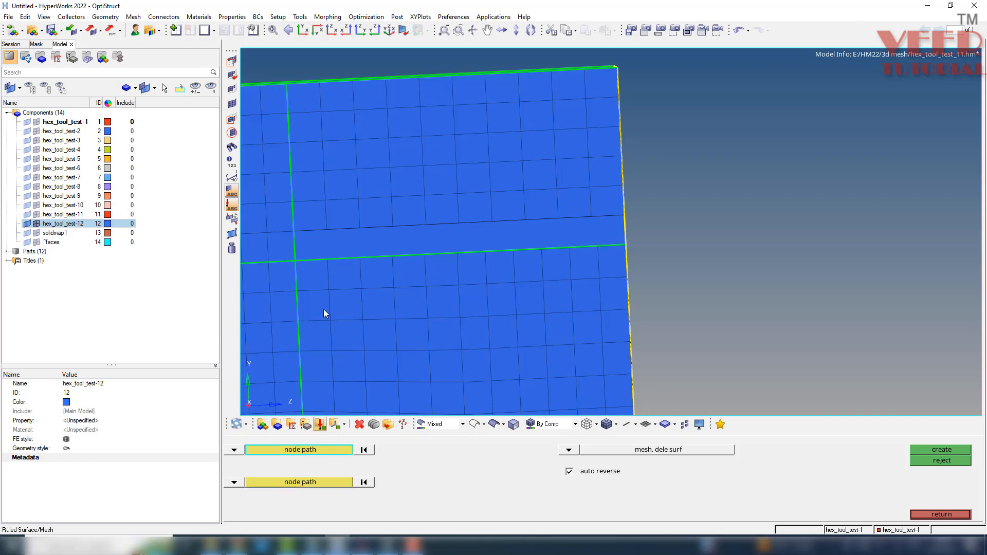
{"action": "left_click", "coordinate": [296, 263]}
{"action": "left_click", "coordinate": [398, 257]}
{"action": "left_click", "coordinate": [570, 248]}
{"action": "left_click", "coordinate": [623, 249]}
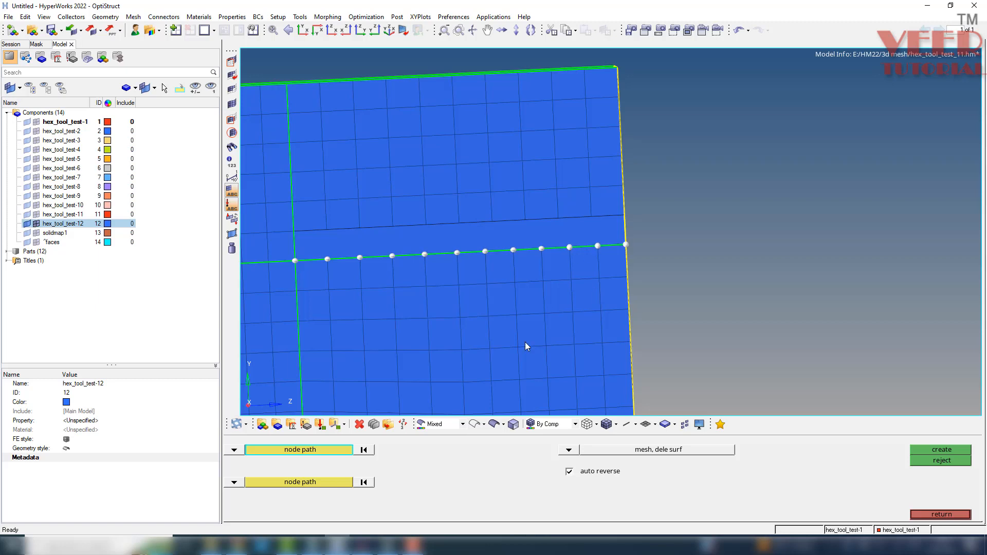
{"action": "left_click", "coordinate": [305, 485]}
{"action": "left_click", "coordinate": [304, 236]}
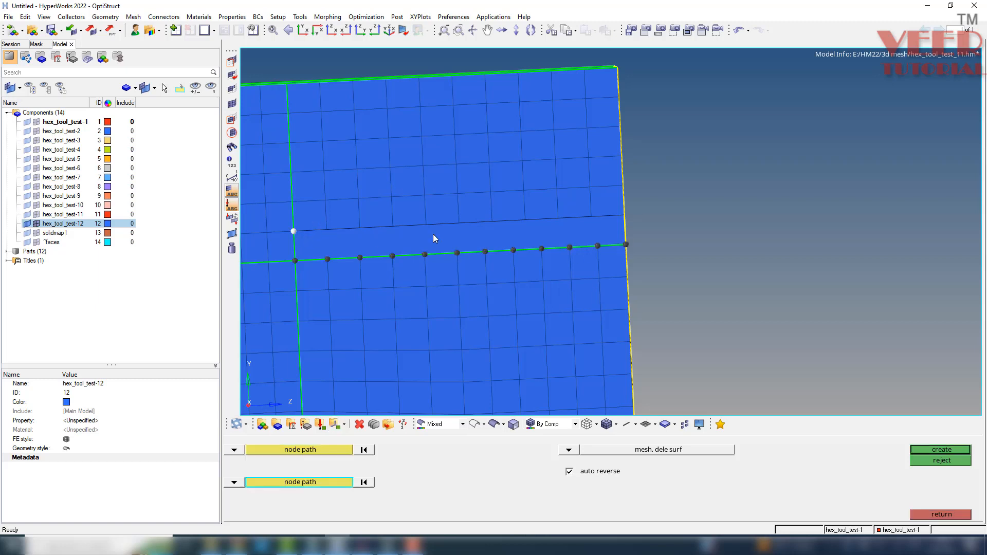
{"action": "left_click", "coordinate": [558, 216]}
{"action": "left_click", "coordinate": [618, 215]}
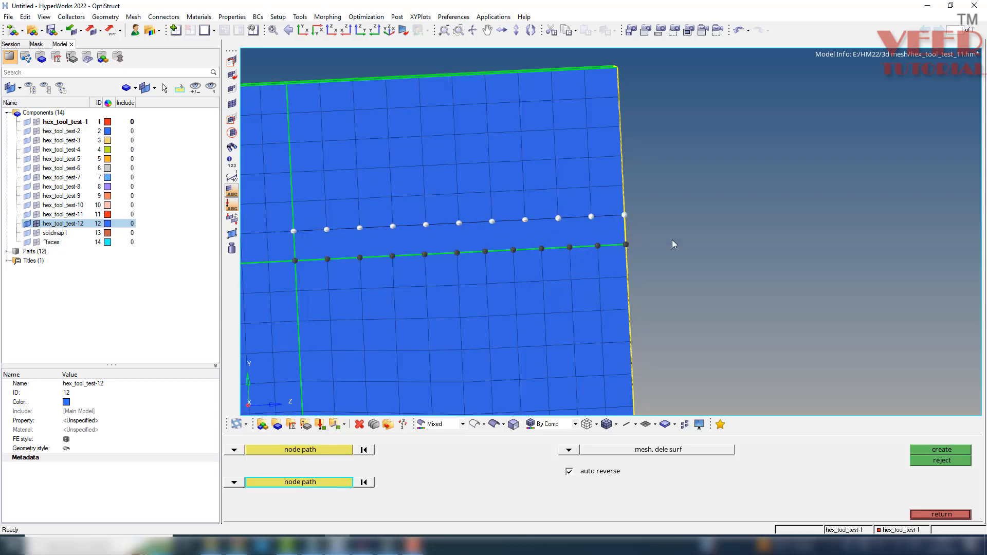
{"action": "left_click", "coordinate": [937, 452]}
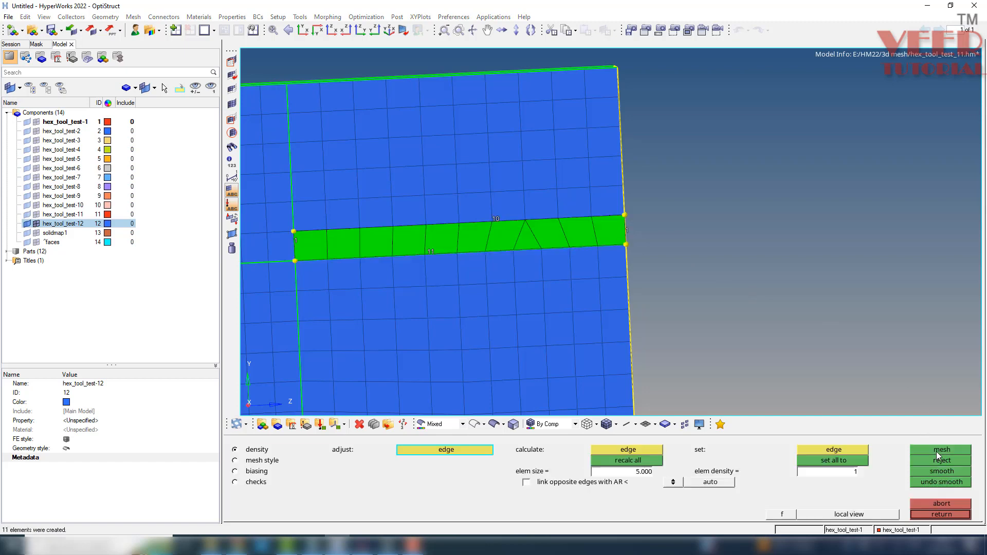
{"action": "left_click", "coordinate": [939, 515]}
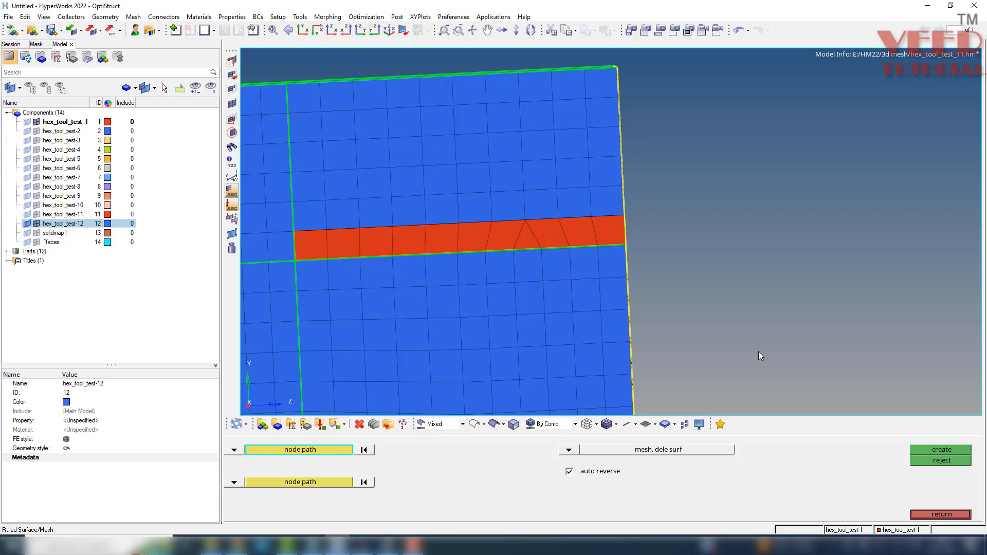
Make hex_tool_test-12 the current component and move the new ruled strip elements into it.
{"action": "left_click", "coordinate": [903, 531]}
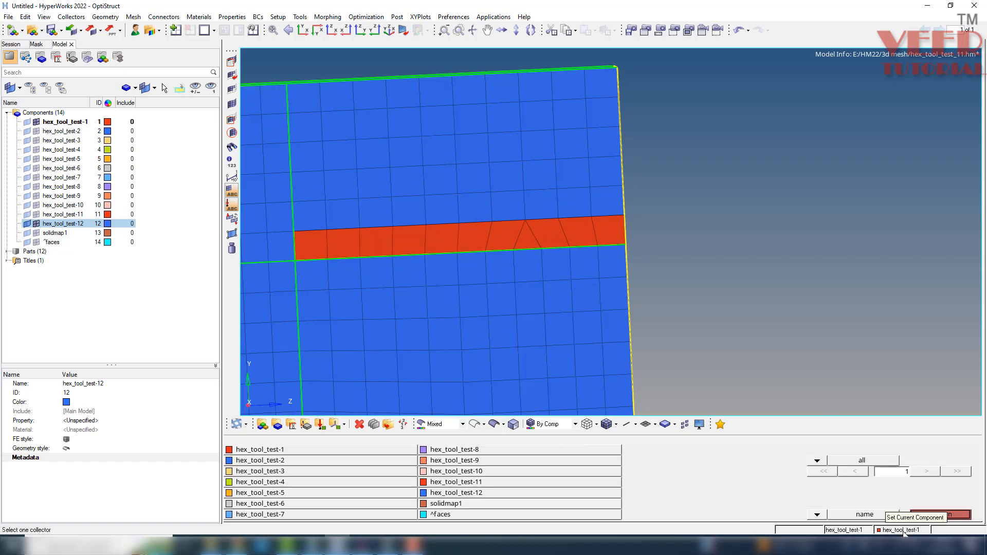
{"action": "left_click", "coordinate": [507, 160]}
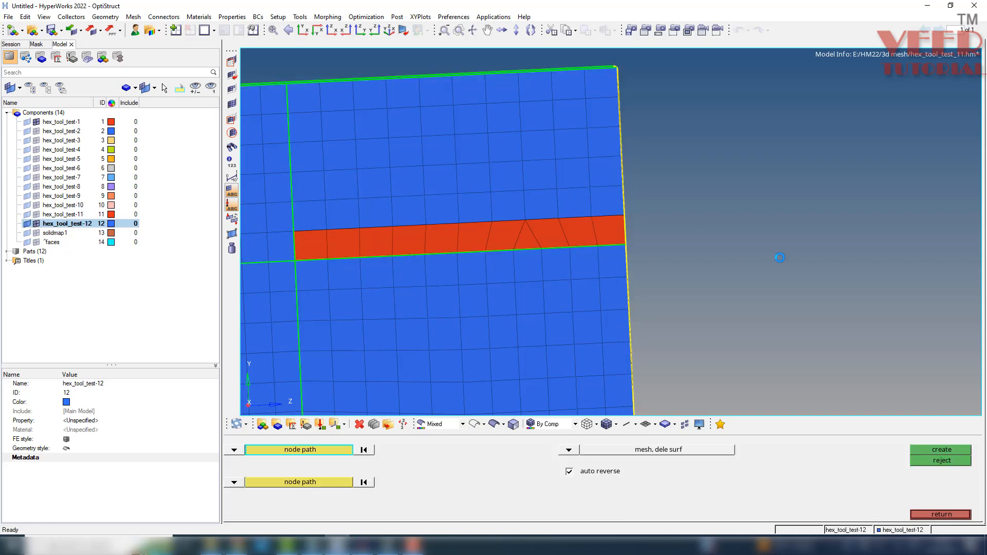
{"action": "key", "text": "shift+F11"}
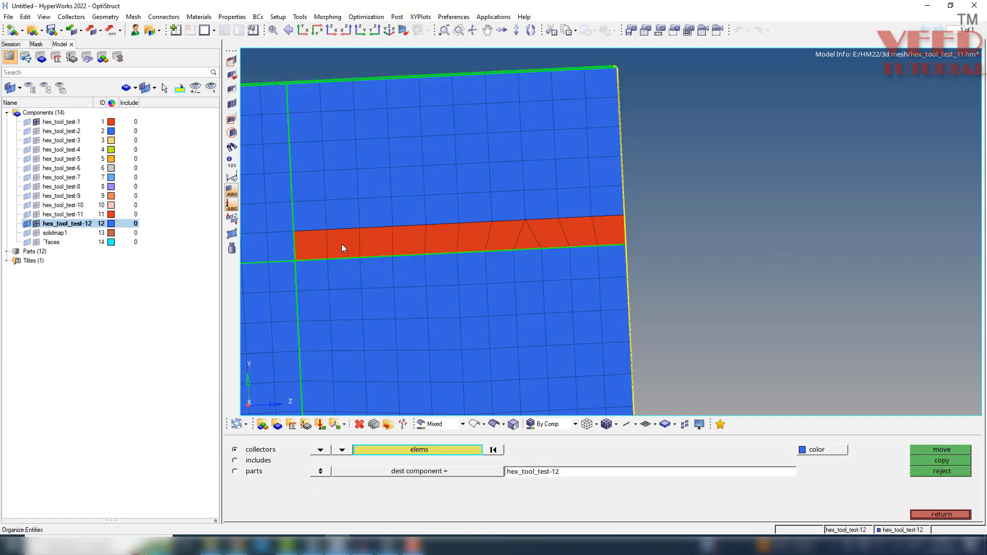
{"action": "left_click", "coordinate": [311, 245]}
{"action": "left_click_drag", "start_coordinate": [370, 243], "coordinate": [520, 240]}
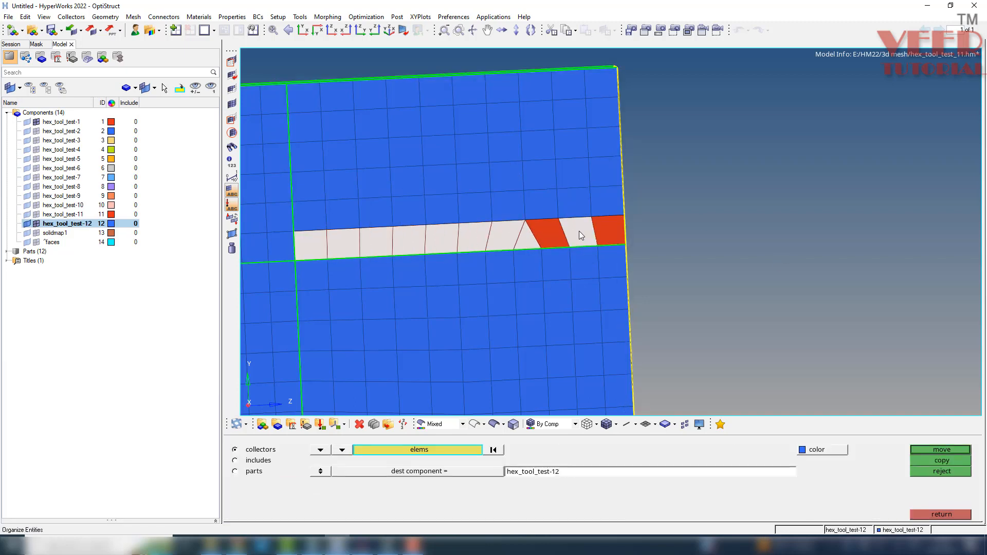
{"action": "left_click", "coordinate": [469, 473]}
{"action": "left_click", "coordinate": [478, 310]}
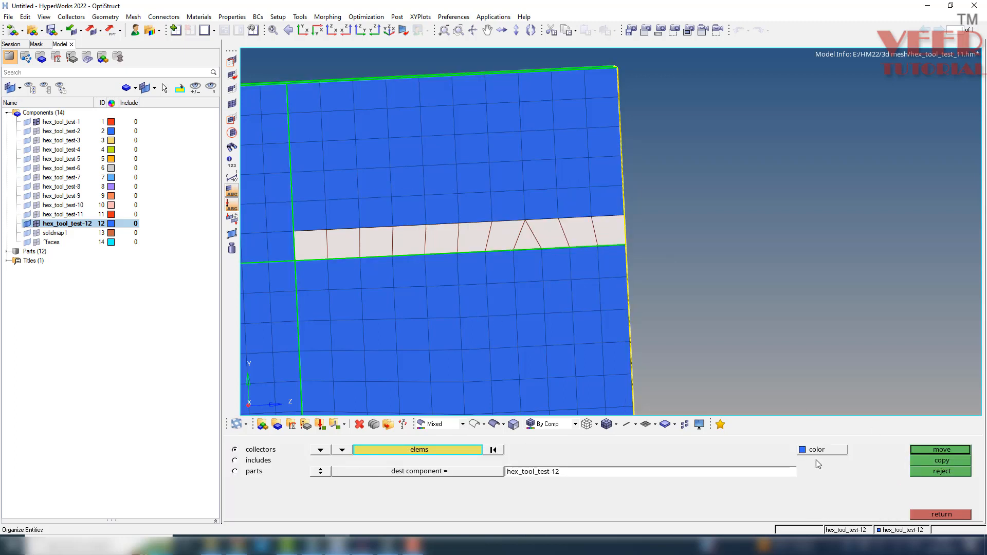
{"action": "left_click", "coordinate": [934, 451]}
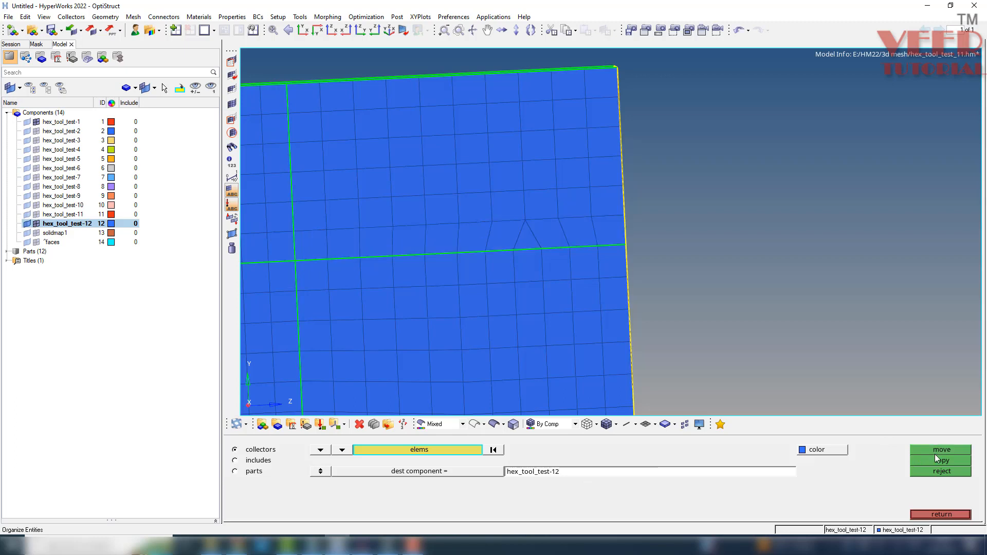
{"action": "left_click", "coordinate": [941, 514]}
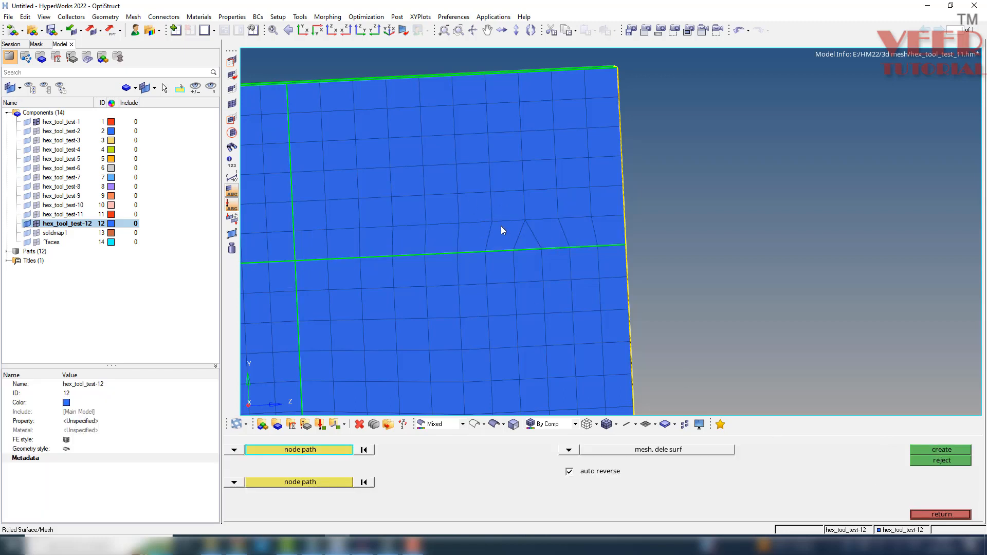
Remesh all elements of the upper border strip above the patch with size 5.000, mixed type and kept connectivity.
{"action": "key", "text": "F12"}
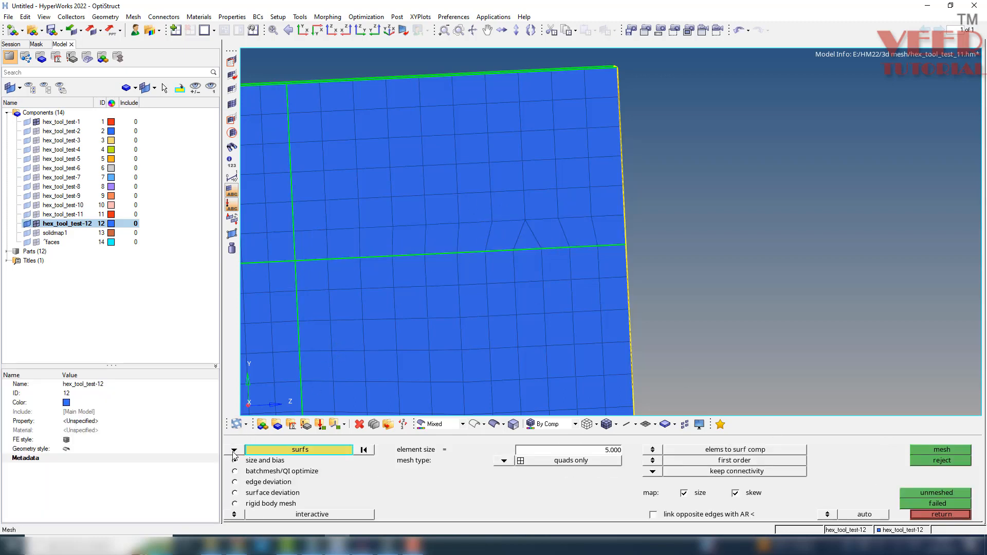
{"action": "left_click", "coordinate": [234, 450]}
{"action": "left_click", "coordinate": [276, 461]}
{"action": "scroll", "coordinate": [493, 299], "scroll_direction": "down", "scroll_amount": 2}
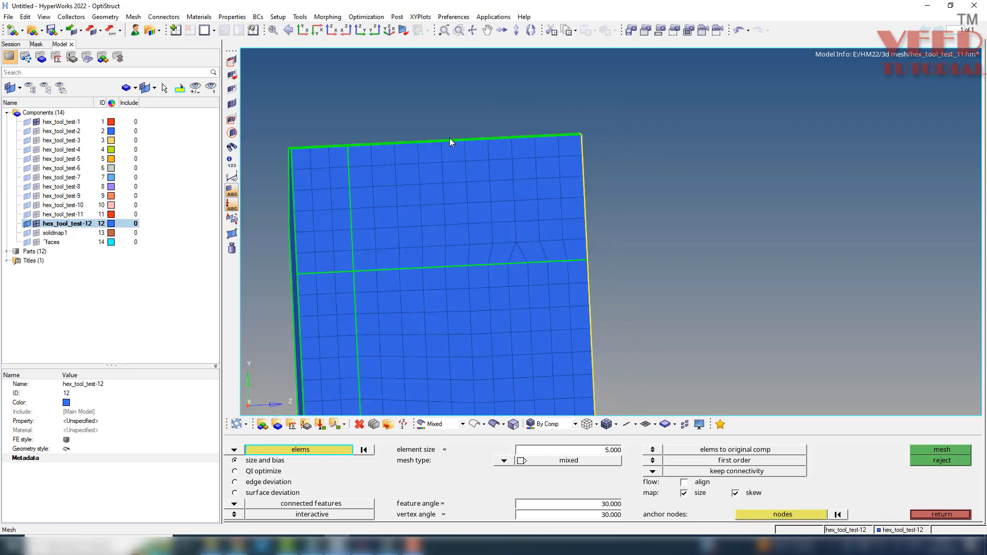
{"action": "scroll", "coordinate": [449, 137], "scroll_direction": "up", "scroll_amount": 1}
{"action": "mouse_move", "coordinate": [649, 54]}
{"action": "left_mouse_down", "text": "shift"}
{"action": "mouse_move", "coordinate": [374, 307]}
{"action": "mouse_move", "coordinate": [344, 284]}
{"action": "left_mouse_up", "text": "shift"}
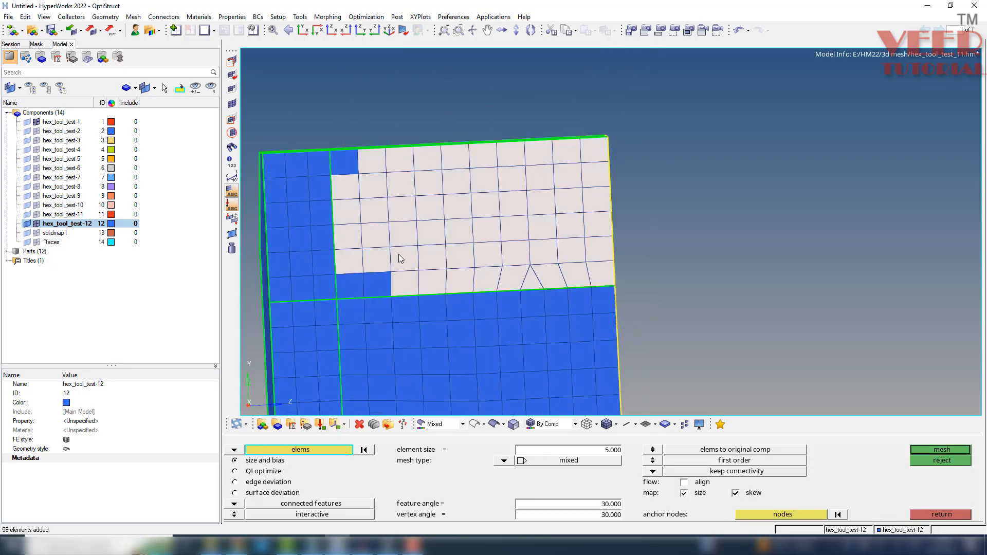
{"action": "left_click", "coordinate": [358, 287]}
{"action": "left_click", "coordinate": [340, 167]}
{"action": "middle_click", "coordinate": [523, 194]}
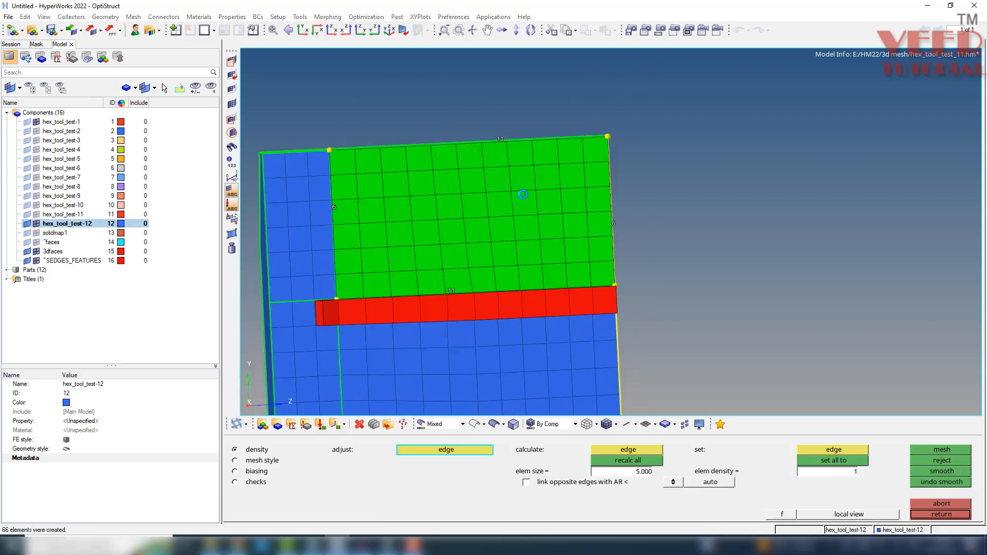
{"action": "key", "text": "Escape"}
{"action": "key", "text": "Escape"}
Preview the equivalence of the displayed component at 0.100 tolerance, then examine the block's meshed face and unmeshed side.
{"action": "scroll", "coordinate": [495, 159], "scroll_direction": "down", "scroll_amount": 3}
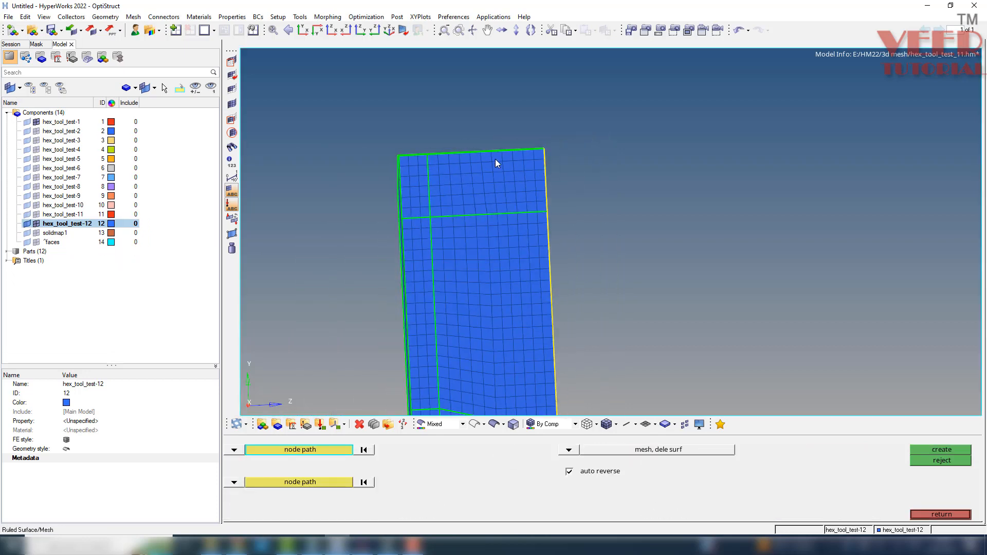
{"action": "key", "text": "shift+F3"}
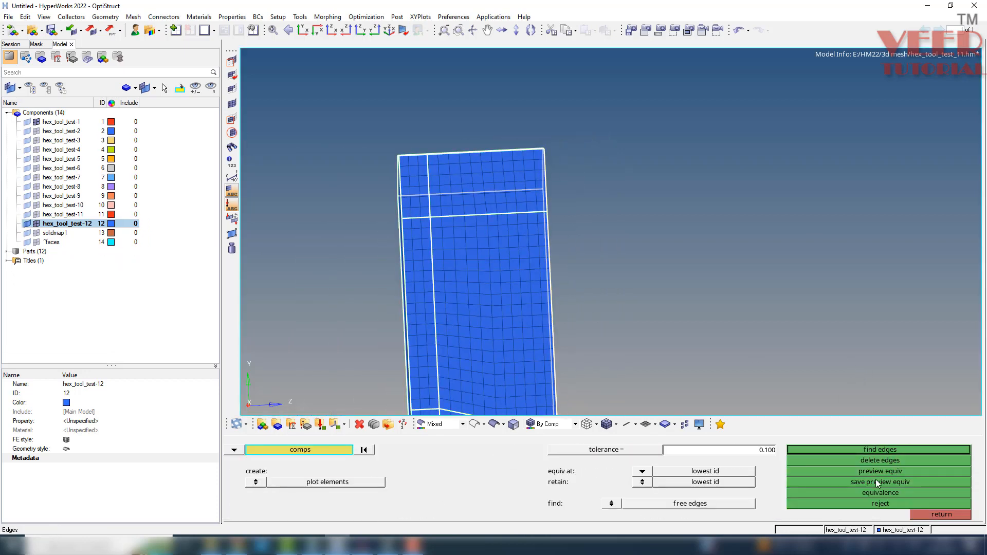
{"action": "left_click", "coordinate": [879, 473]}
{"action": "left_click", "coordinate": [930, 514]}
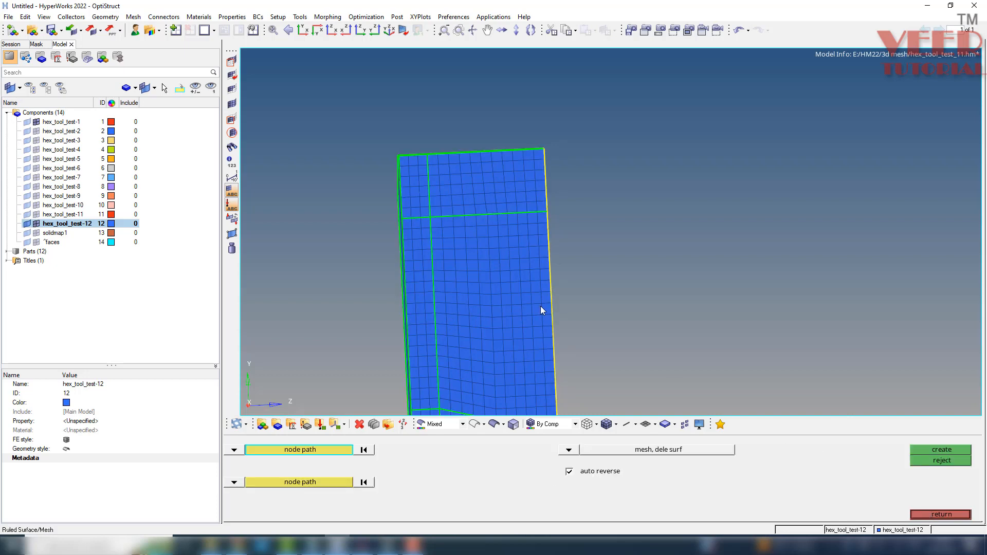
{"action": "scroll", "coordinate": [539, 257], "scroll_direction": "down", "scroll_amount": 2}
{"action": "scroll", "coordinate": [534, 260], "scroll_direction": "up", "scroll_amount": 2}
{"action": "mouse_move", "coordinate": [530, 262]}
{"action": "left_mouse_down", "text": "ctrl"}
{"action": "mouse_move", "coordinate": [544, 317]}
{"action": "mouse_move", "coordinate": [531, 295]}
{"action": "mouse_move", "coordinate": [617, 235]}
{"action": "left_mouse_up", "text": "ctrl"}
{"action": "scroll", "coordinate": [535, 237], "scroll_direction": "up", "scroll_amount": 4}
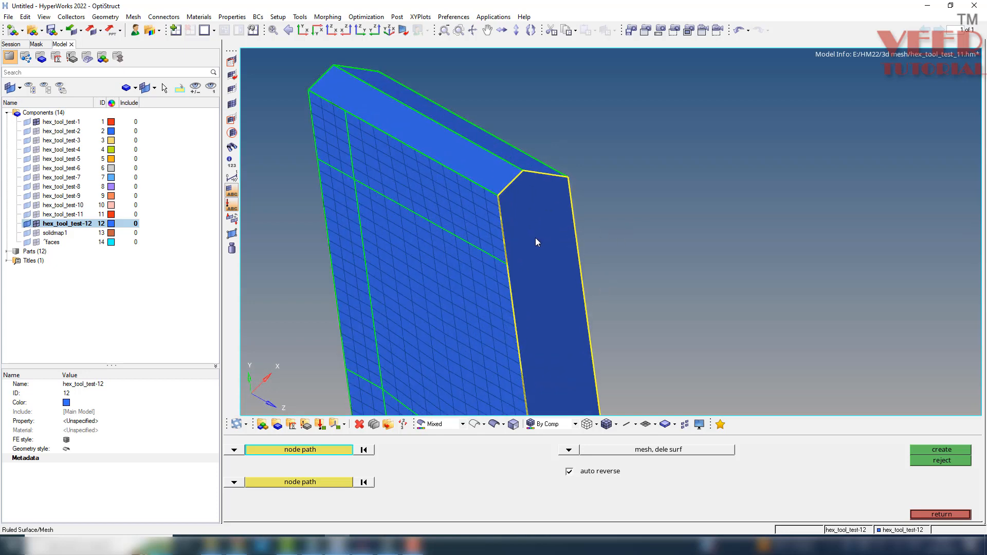
Split the block's unmeshed narrow side surface with a line from the meshed face's upper partition corner to the opposite edge.
{"action": "mouse_move", "coordinate": [567, 253]}
{"action": "left_mouse_down", "text": "ctrl"}
{"action": "mouse_move", "coordinate": [641, 209]}
{"action": "mouse_move", "coordinate": [553, 273]}
{"action": "mouse_move", "coordinate": [509, 255]}
{"action": "mouse_move", "coordinate": [442, 265]}
{"action": "mouse_move", "coordinate": [379, 348]}
{"action": "mouse_move", "coordinate": [551, 217]}
{"action": "mouse_move", "coordinate": [537, 222]}
{"action": "left_mouse_up", "text": "ctrl"}
{"action": "scroll", "coordinate": [401, 270], "scroll_direction": "up", "scroll_amount": 3}
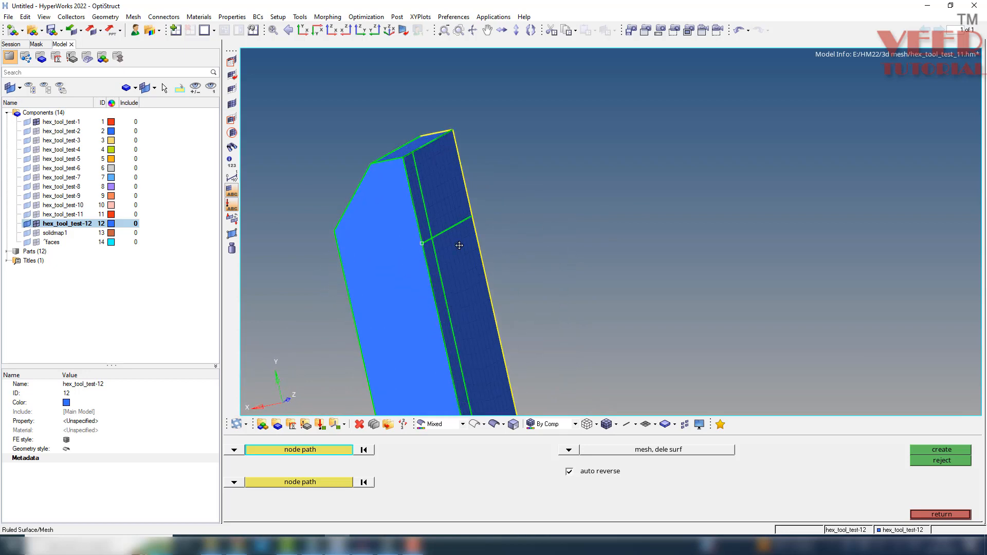
{"action": "left_click_drag", "start_coordinate": [459, 245], "coordinate": [414, 252], "text": "ctrl"}
{"action": "scroll", "coordinate": [417, 255], "scroll_direction": "up", "scroll_amount": 3}
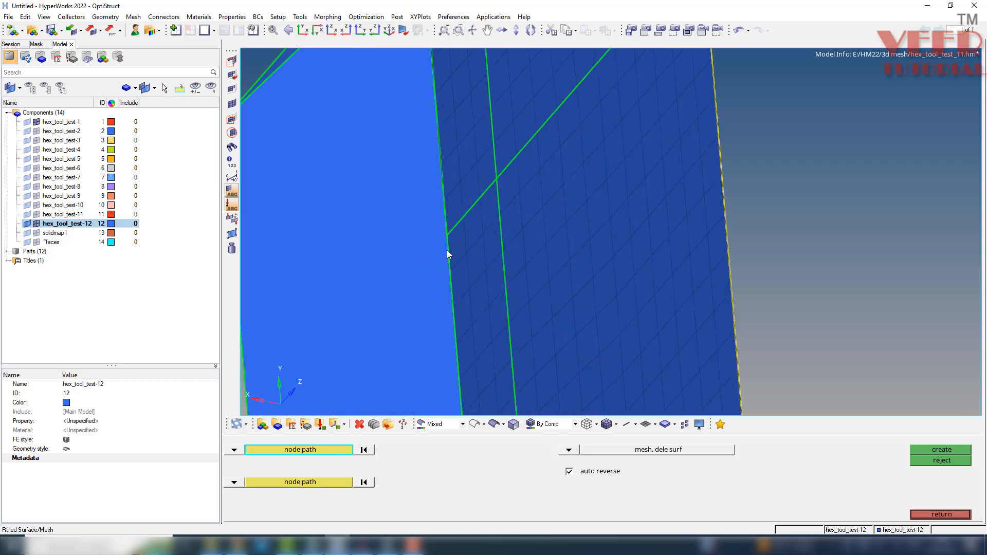
{"action": "key", "text": "F11"}
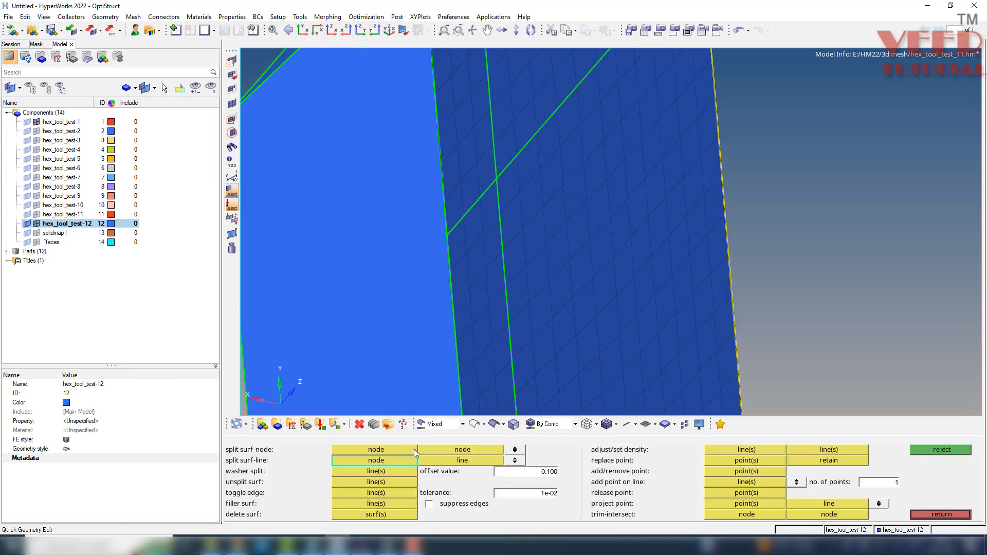
{"action": "left_click", "coordinate": [448, 237]}
{"action": "scroll", "coordinate": [468, 291], "scroll_direction": "down", "scroll_amount": 3}
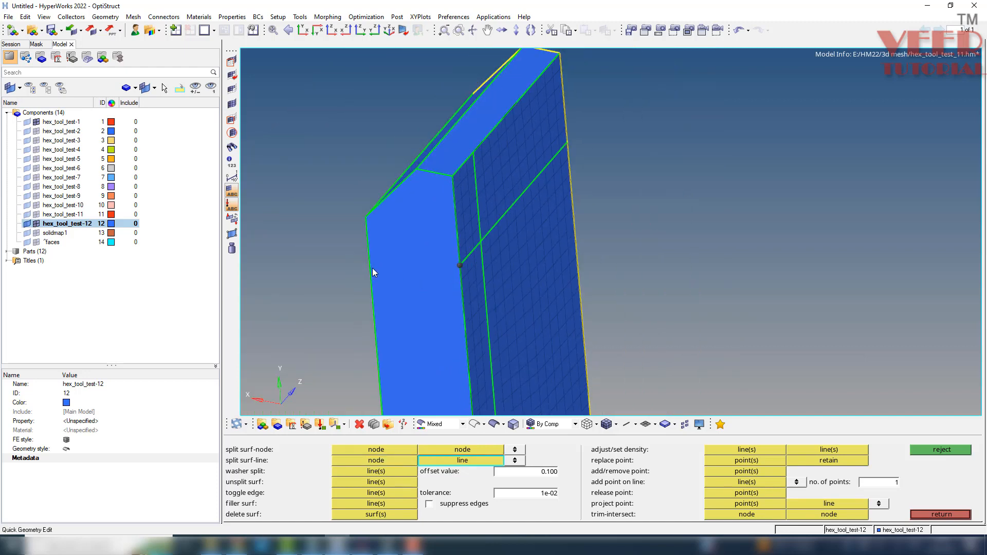
{"action": "left_click", "coordinate": [373, 268]}
Split the same side surface with a second line from the lower partition corner to the opposite edge.
{"action": "scroll", "coordinate": [402, 202], "scroll_direction": "down", "scroll_amount": 4}
{"action": "scroll", "coordinate": [430, 347], "scroll_direction": "up", "scroll_amount": 4}
{"action": "left_click", "coordinate": [442, 338]}
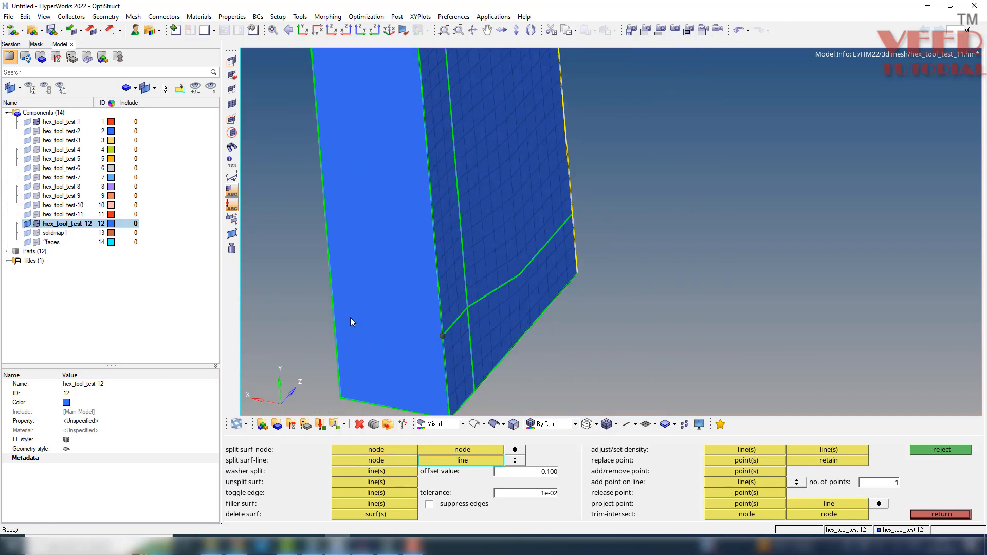
{"action": "left_click", "coordinate": [335, 328]}
Automesh the long middle surface of the split side with size 5.000, quads only and kept connectivity.
{"action": "scroll", "coordinate": [367, 324], "scroll_direction": "down", "scroll_amount": 4}
{"action": "scroll", "coordinate": [401, 237], "scroll_direction": "up", "scroll_amount": 2}
{"action": "left_click_drag", "start_coordinate": [399, 237], "coordinate": [427, 336], "text": "ctrl"}
{"action": "scroll", "coordinate": [432, 336], "scroll_direction": "up", "scroll_amount": 4}
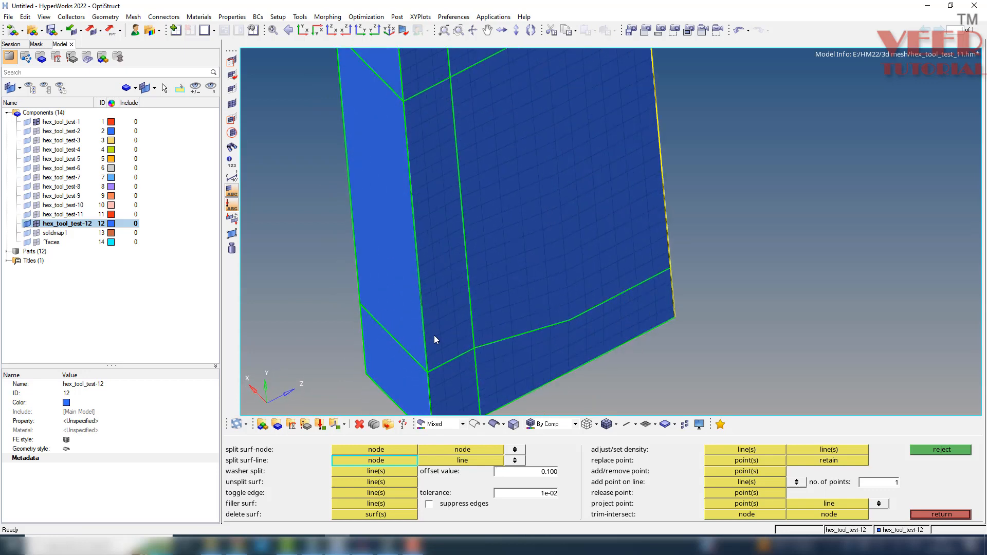
{"action": "key", "text": "F12"}
{"action": "left_click", "coordinate": [234, 450]}
{"action": "left_click", "coordinate": [273, 471]}
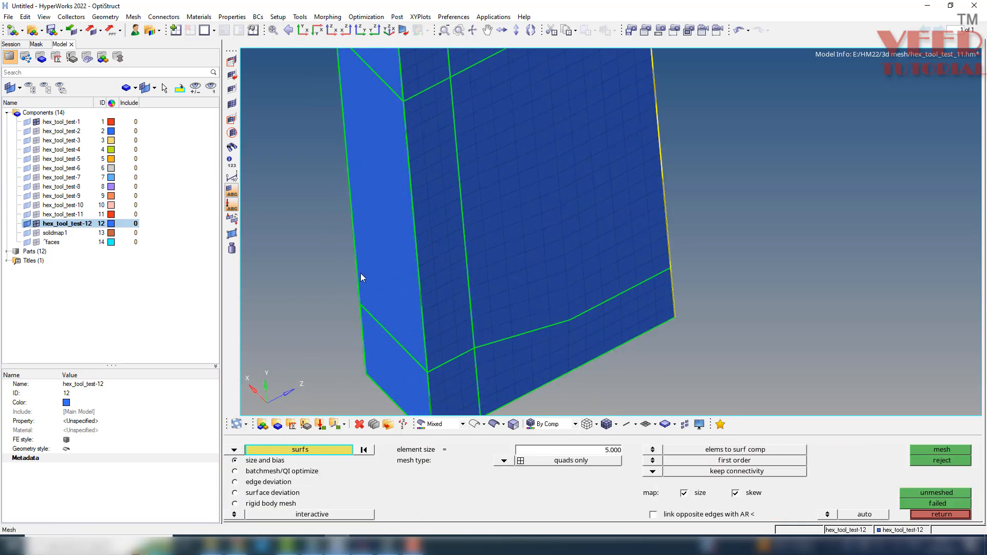
{"action": "left_click", "coordinate": [369, 215]}
{"action": "middle_click", "coordinate": [369, 215]}
{"action": "scroll", "coordinate": [423, 140], "scroll_direction": "up", "scroll_amount": 5}
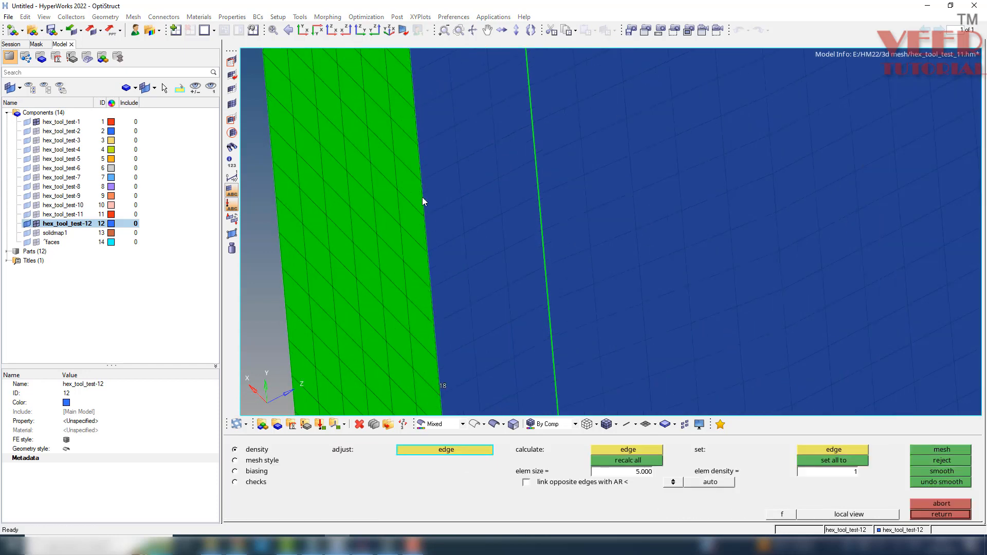
{"action": "scroll", "coordinate": [437, 324], "scroll_direction": "down", "scroll_amount": 5}
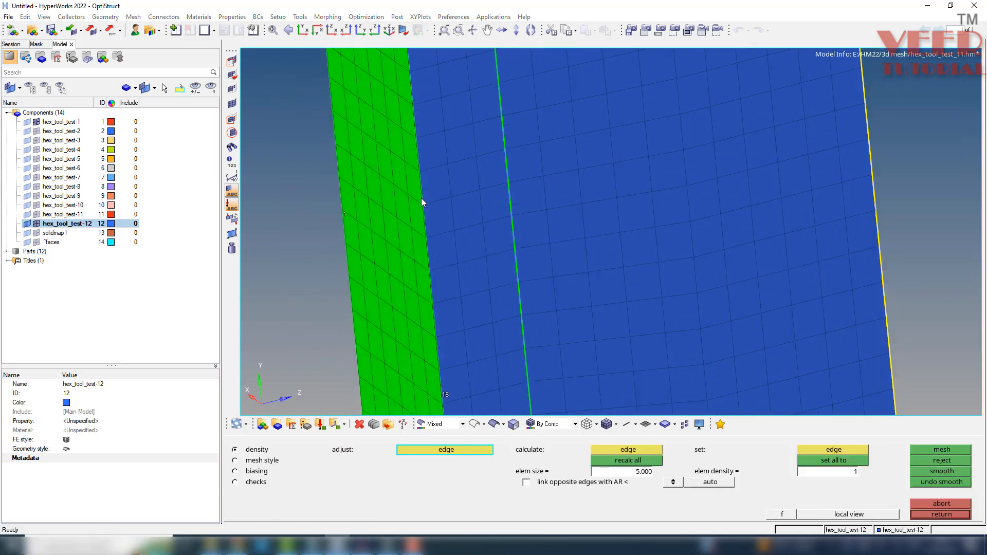
{"action": "middle_click", "coordinate": [429, 330]}
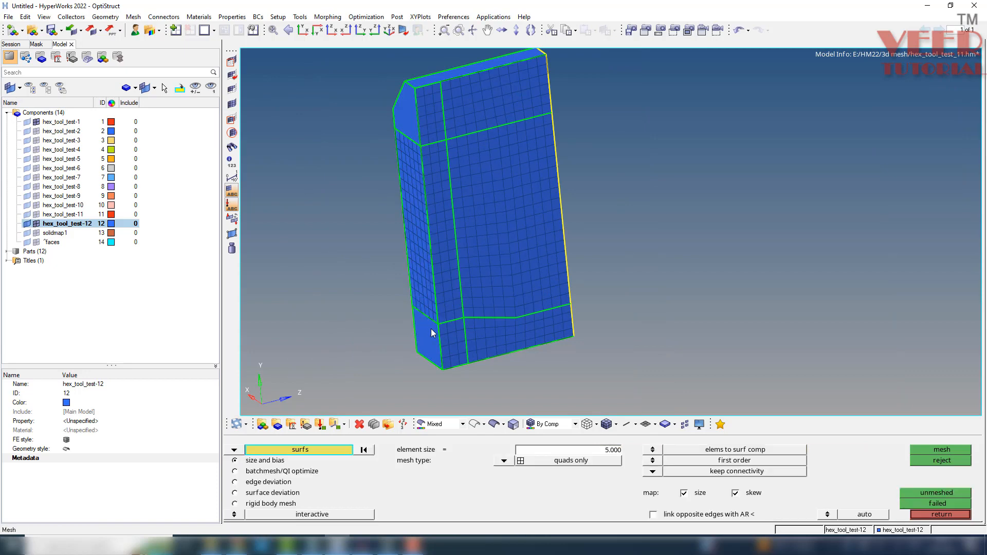
Automesh the side's lower surface, adding one element along its bottom edge and removing one along its free vertical edge.
{"action": "scroll", "coordinate": [433, 334], "scroll_direction": "up", "scroll_amount": 5}
{"action": "left_click", "coordinate": [439, 334]}
{"action": "middle_click", "coordinate": [439, 333]}
{"action": "scroll", "coordinate": [459, 318], "scroll_direction": "down", "scroll_amount": 4}
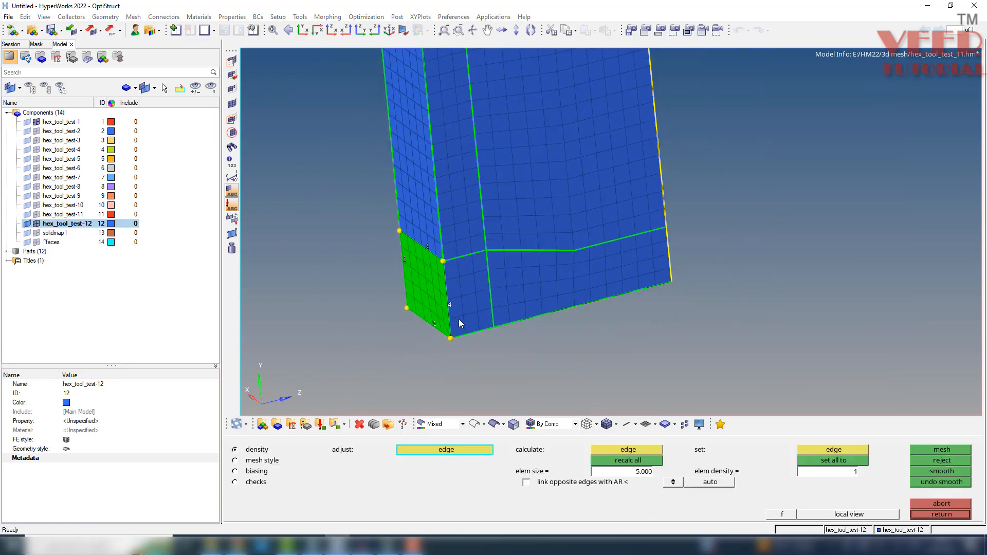
{"action": "scroll", "coordinate": [445, 332], "scroll_direction": "up", "scroll_amount": 6}
{"action": "scroll", "coordinate": [468, 252], "scroll_direction": "down", "scroll_amount": 4}
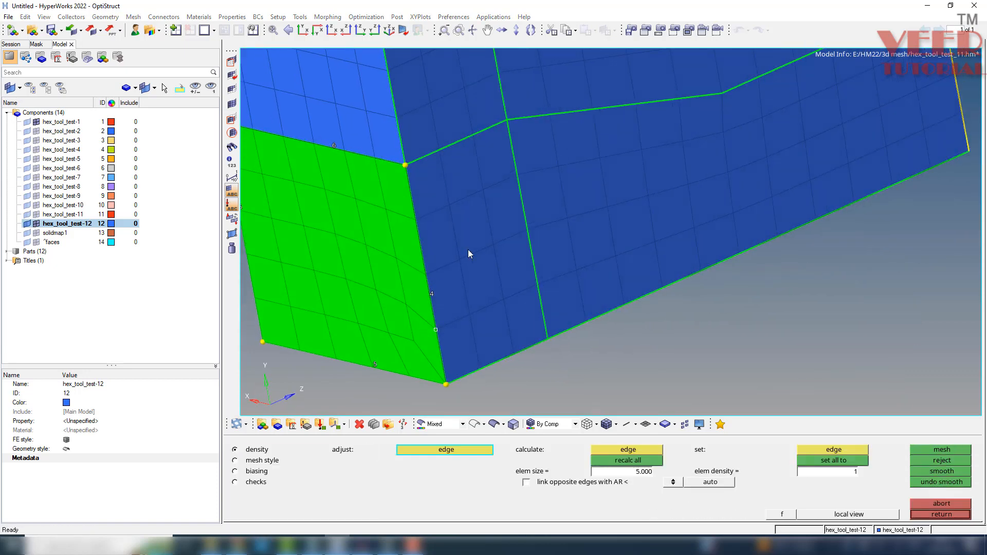
{"action": "scroll", "coordinate": [473, 348], "scroll_direction": "up", "scroll_amount": 4}
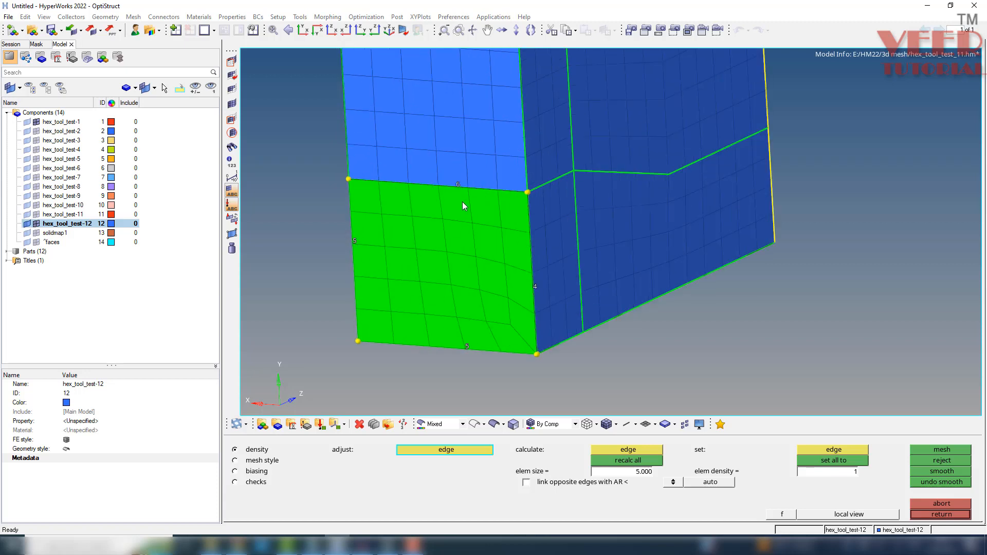
{"action": "left_click", "coordinate": [469, 351]}
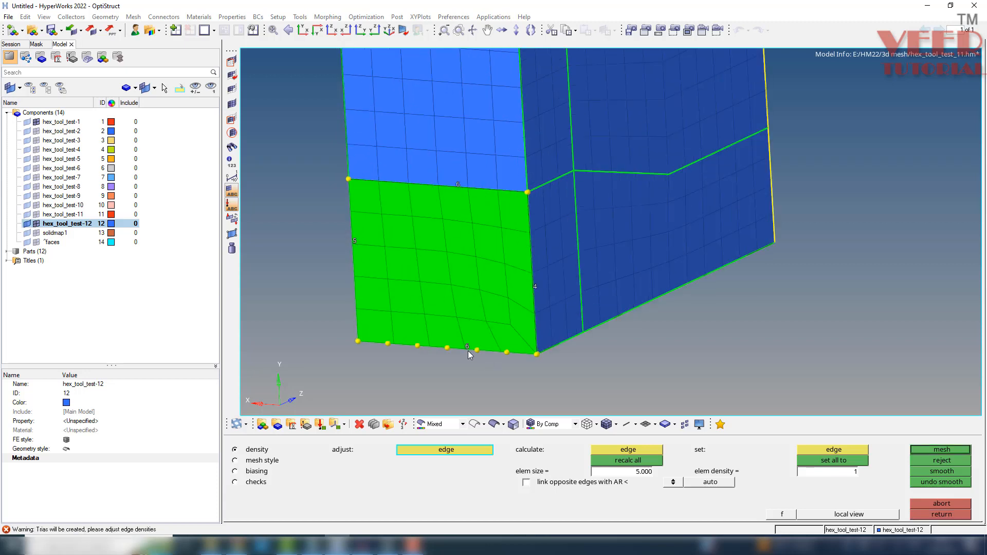
{"action": "right_click", "coordinate": [359, 247]}
{"action": "middle_click", "coordinate": [370, 280]}
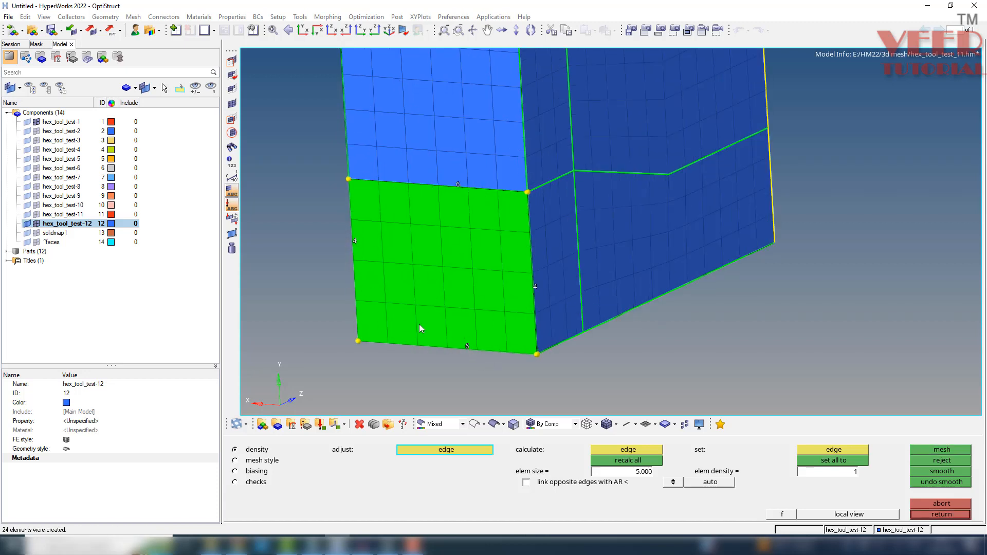
{"action": "scroll", "coordinate": [426, 316], "scroll_direction": "down", "scroll_amount": 2}
{"action": "middle_click", "coordinate": [418, 252]}
{"action": "scroll", "coordinate": [429, 341], "scroll_direction": "down", "scroll_amount": 5}
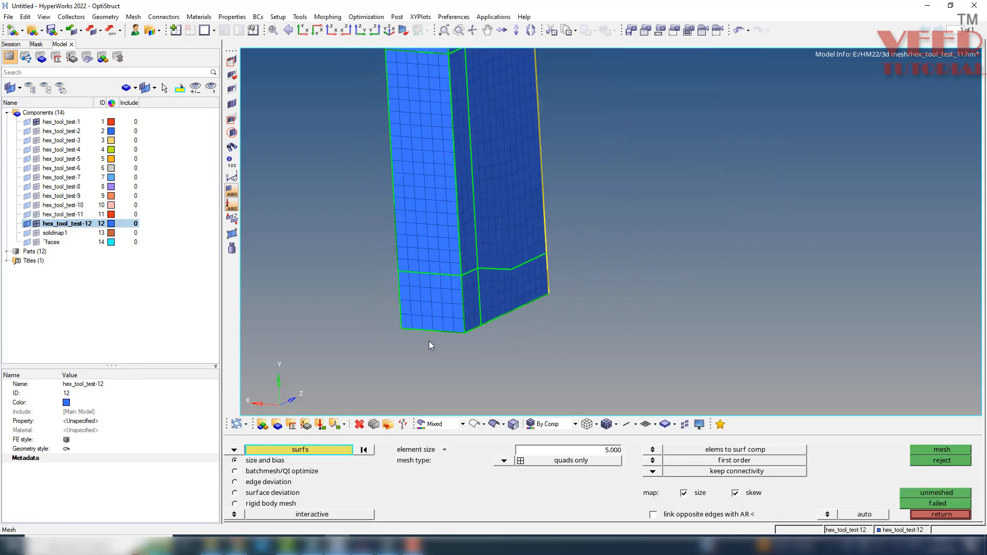
Automesh the side's chamfered upper surface with density 3 on the top edge, one more on the short vertical edge and two fewer on the slanted edge.
{"action": "scroll", "coordinate": [434, 108], "scroll_direction": "up", "scroll_amount": 3}
{"action": "scroll", "coordinate": [434, 108], "scroll_direction": "up", "scroll_amount": 3}
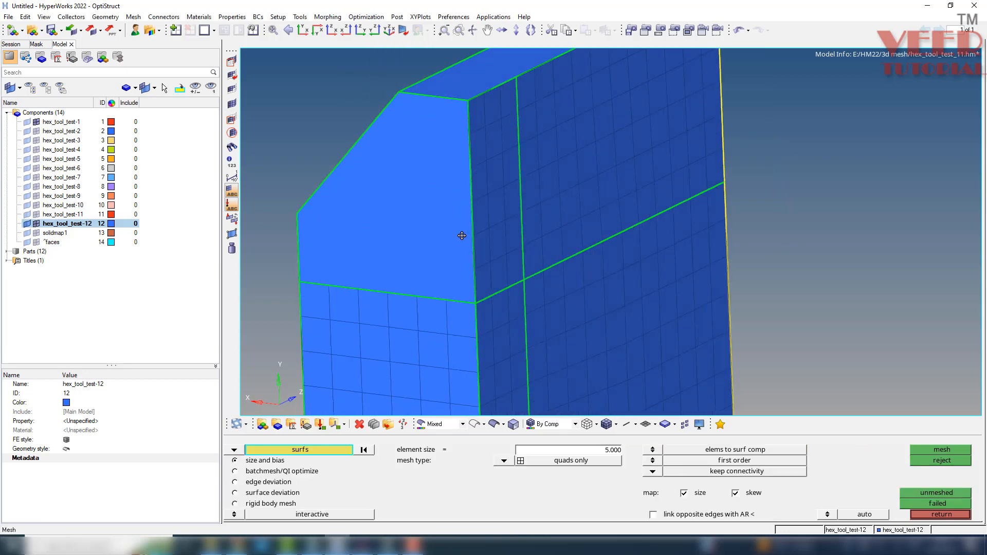
{"action": "left_click", "coordinate": [393, 234]}
{"action": "middle_click", "coordinate": [433, 221]}
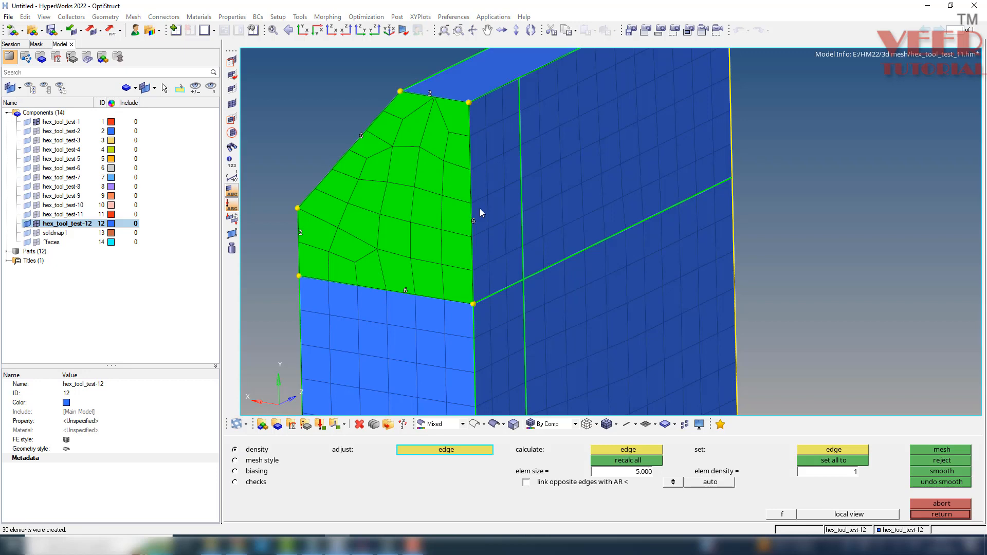
{"action": "mouse_move", "coordinate": [475, 207]}
{"action": "left_mouse_down", "text": "ctrl"}
{"action": "mouse_move", "coordinate": [445, 179]}
{"action": "mouse_move", "coordinate": [459, 169]}
{"action": "mouse_move", "coordinate": [454, 156]}
{"action": "left_mouse_up", "text": "ctrl"}
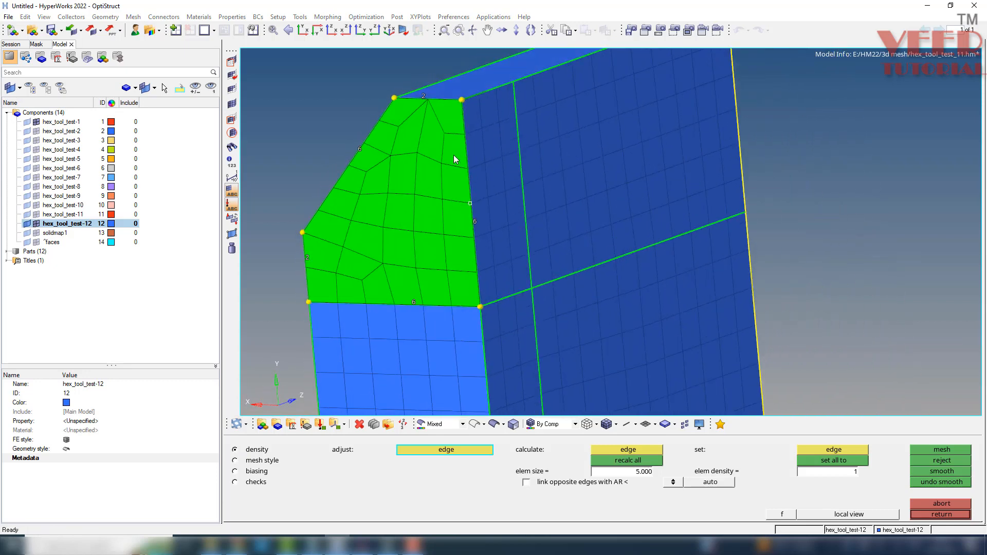
{"action": "left_click", "coordinate": [422, 95]}
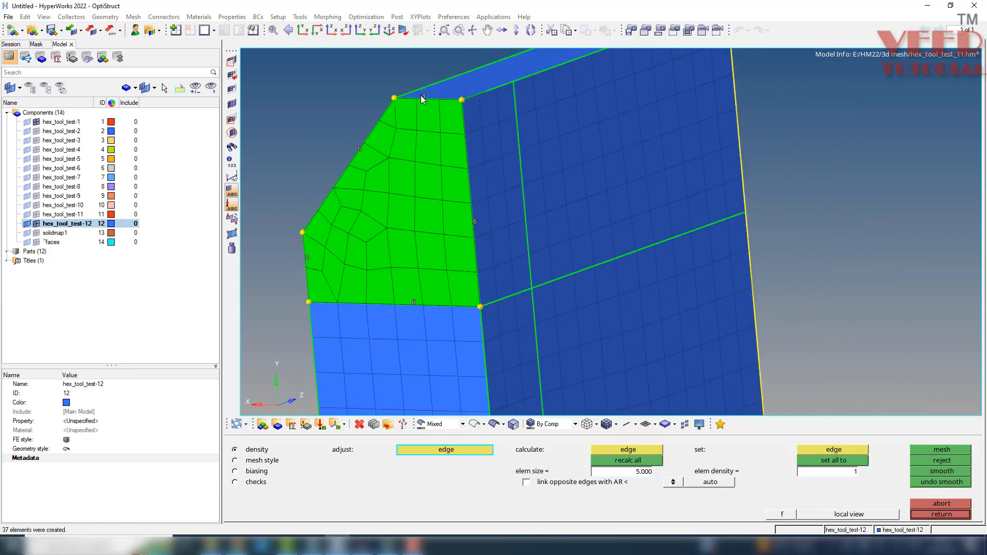
{"action": "right_click", "coordinate": [360, 151]}
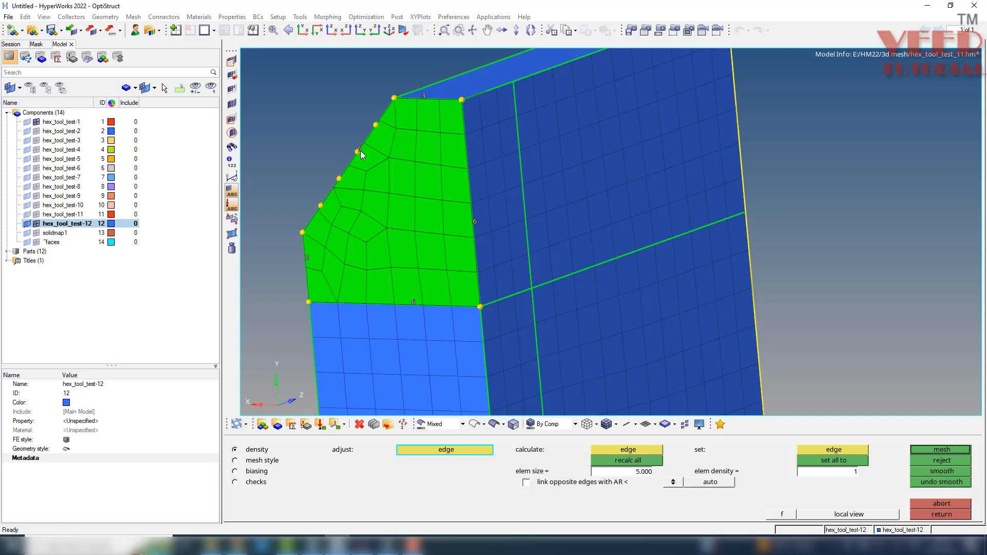
{"action": "left_click", "coordinate": [305, 263]}
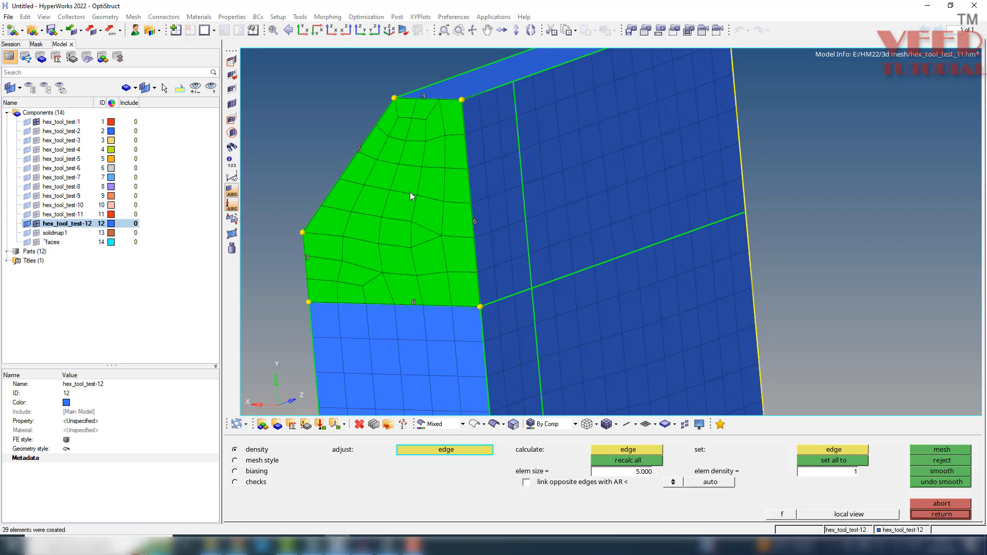
{"action": "right_click", "coordinate": [358, 152]}
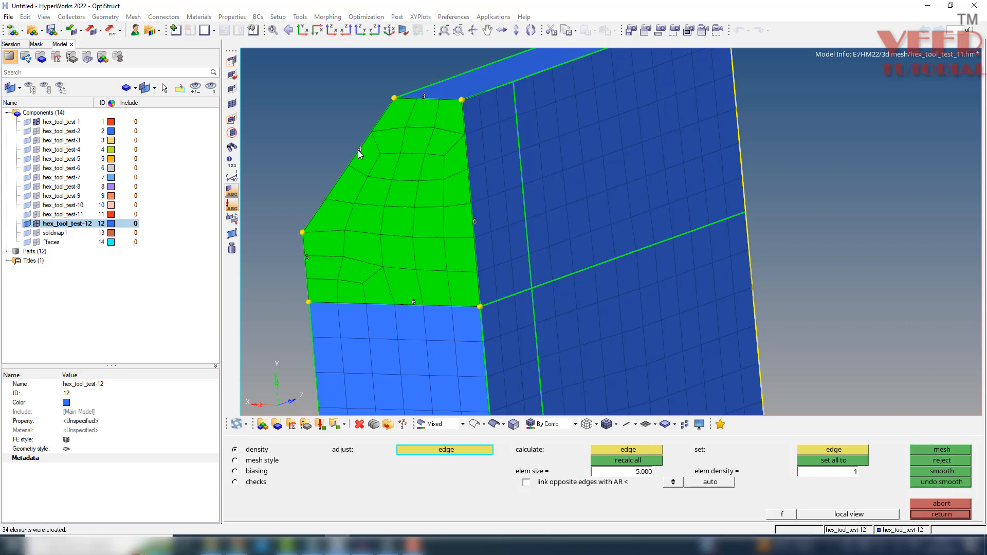
{"action": "middle_click", "coordinate": [394, 266]}
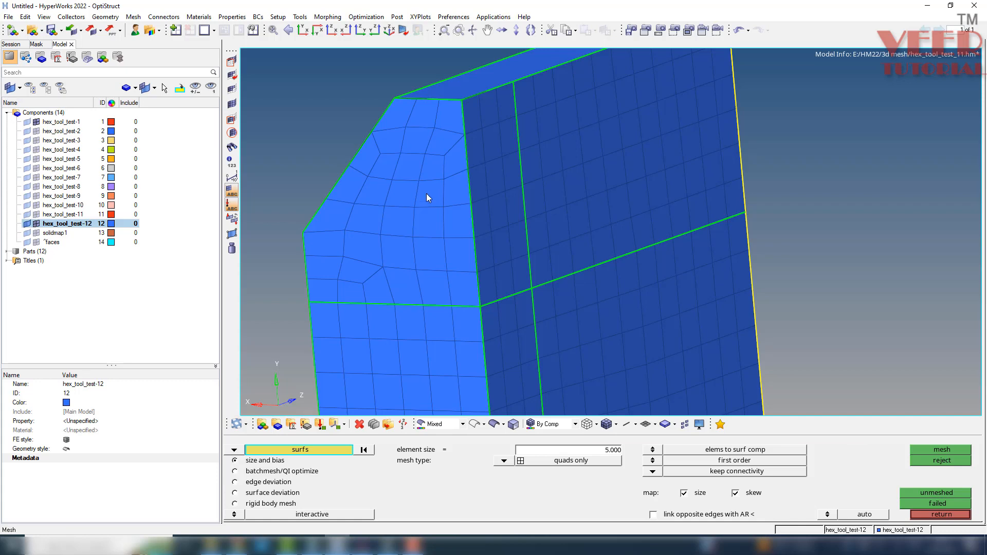
Preview the equivalence of the hex_tool_test-12 component at 0.100 tolerance.
{"action": "scroll", "coordinate": [426, 197], "scroll_direction": "down", "scroll_amount": 5}
{"action": "key", "text": "shift+F3"}
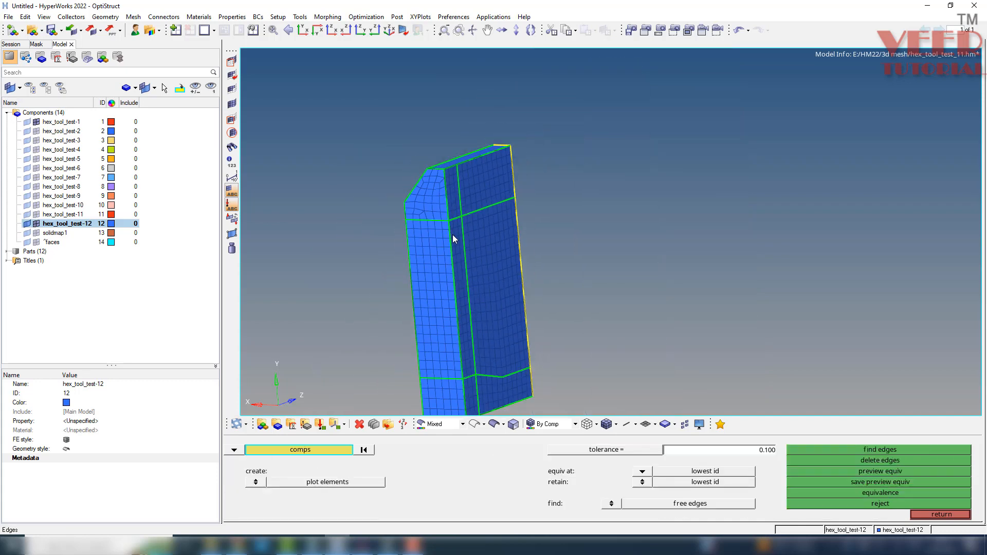
{"action": "left_click", "coordinate": [428, 270]}
{"action": "left_click", "coordinate": [887, 472]}
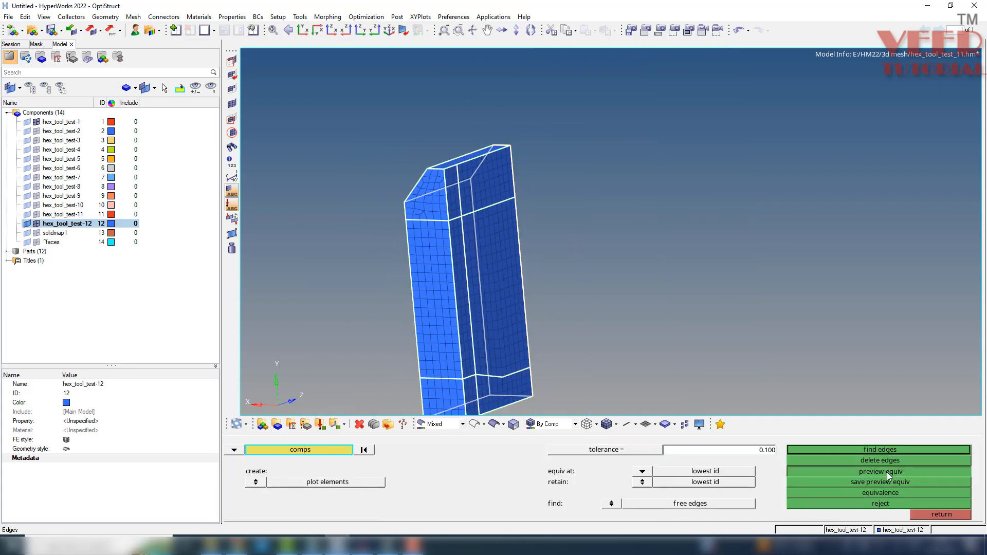
{"action": "key", "text": "Escape"}
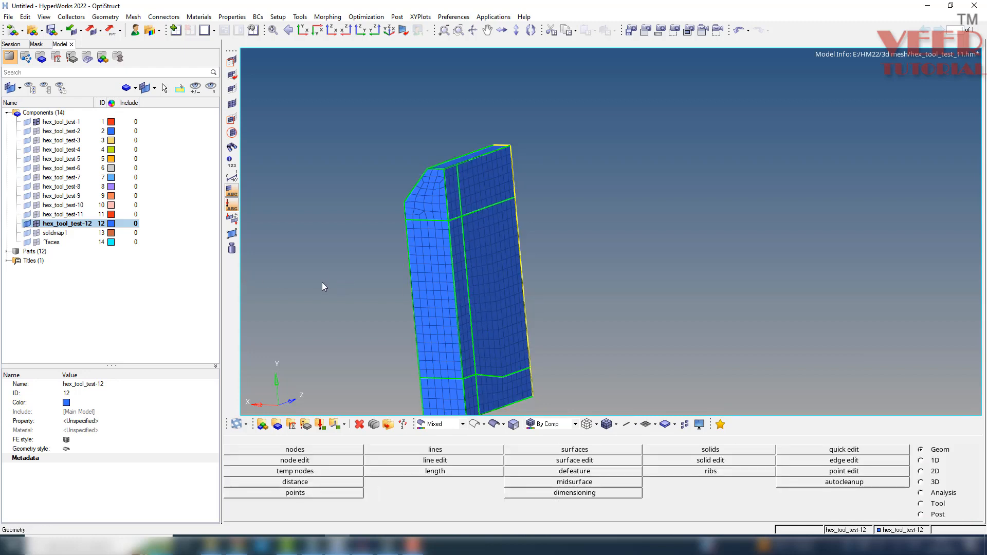
Set up a general solid map with all shell elements of the newly meshed side as elements to drag and the opposite side as destination surface.
{"action": "key", "text": "ctrl+F12"}
{"action": "left_click", "coordinate": [363, 489]}
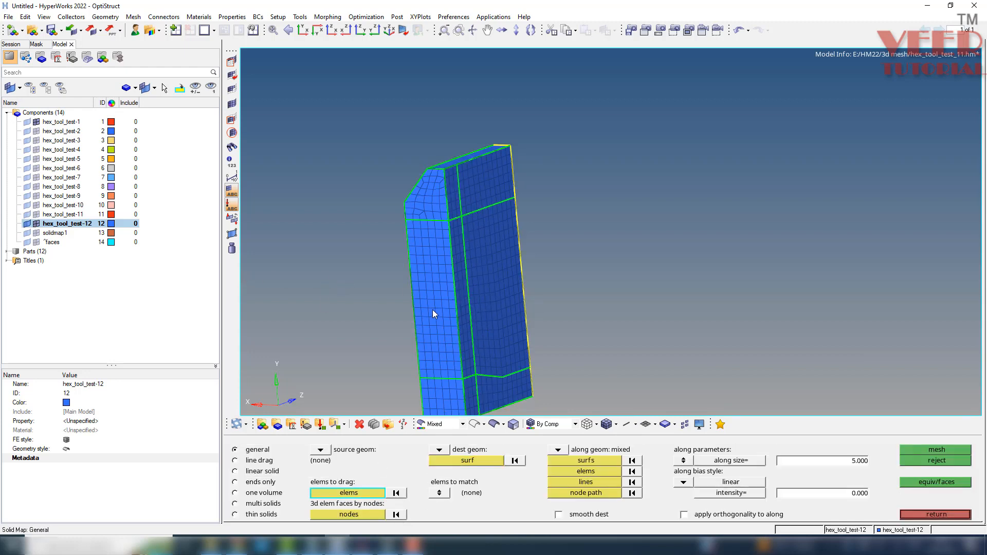
{"action": "left_click", "coordinate": [433, 310]}
{"action": "left_click", "coordinate": [337, 491]}
{"action": "left_click", "coordinate": [667, 502]}
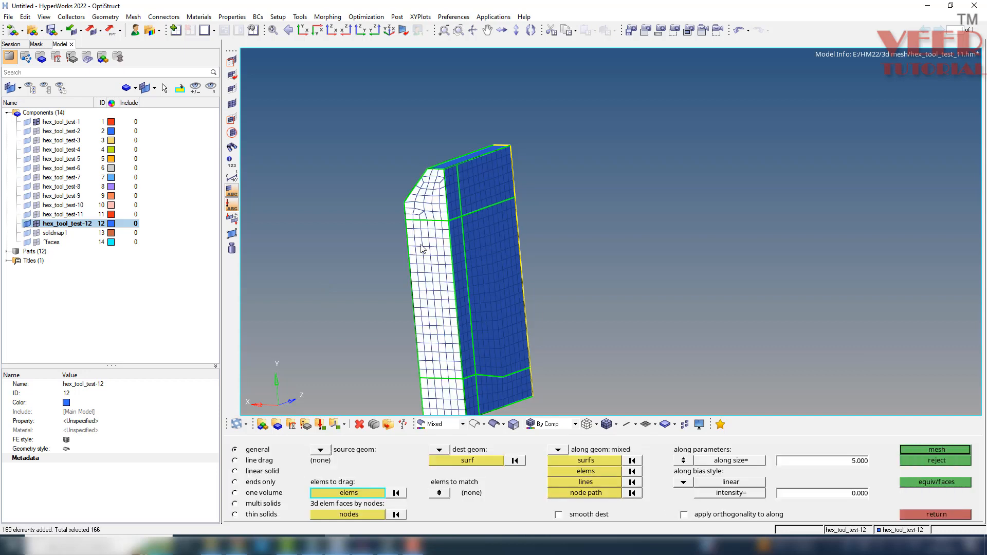
{"action": "left_click", "coordinate": [477, 461]}
{"action": "left_click_drag", "start_coordinate": [471, 190], "coordinate": [544, 228], "text": "ctrl"}
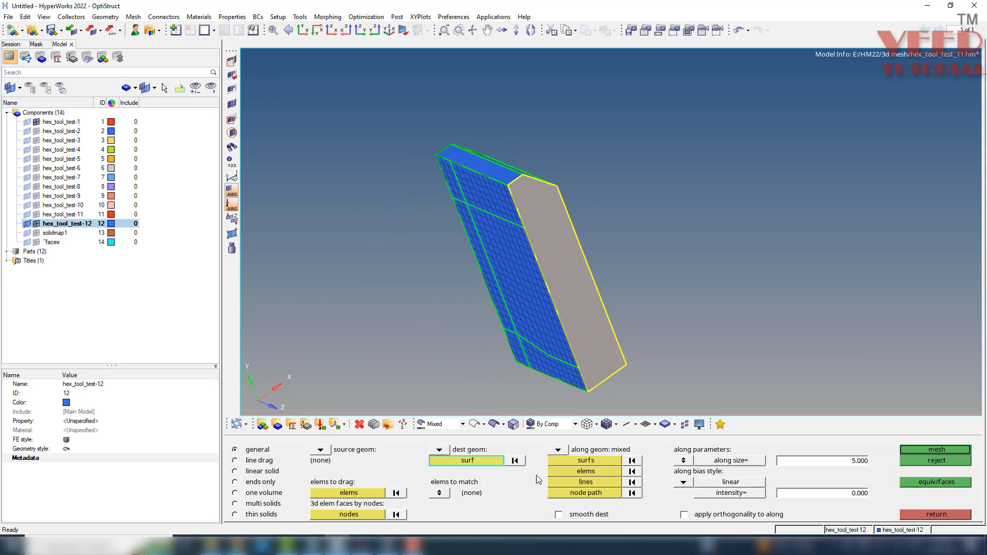
Select the block's straight edges running between the meshed side and the opposite side as the along-geometry lines.
{"action": "left_click", "coordinate": [587, 483]}
{"action": "scroll", "coordinate": [498, 182], "scroll_direction": "up", "scroll_amount": 2}
{"action": "scroll", "coordinate": [495, 179], "scroll_direction": "up", "scroll_amount": 1}
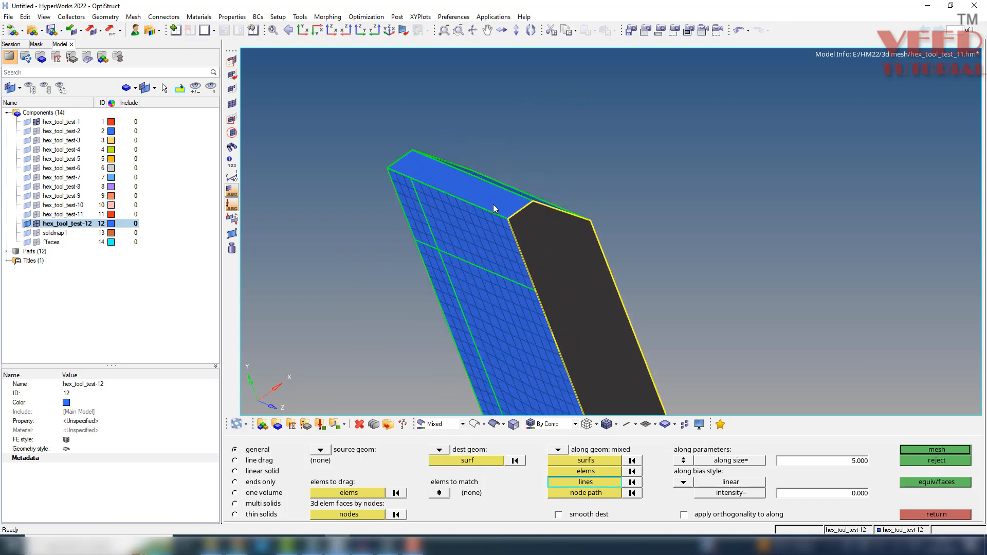
{"action": "left_click_drag", "start_coordinate": [554, 212], "coordinate": [448, 194], "text": "ctrl"}
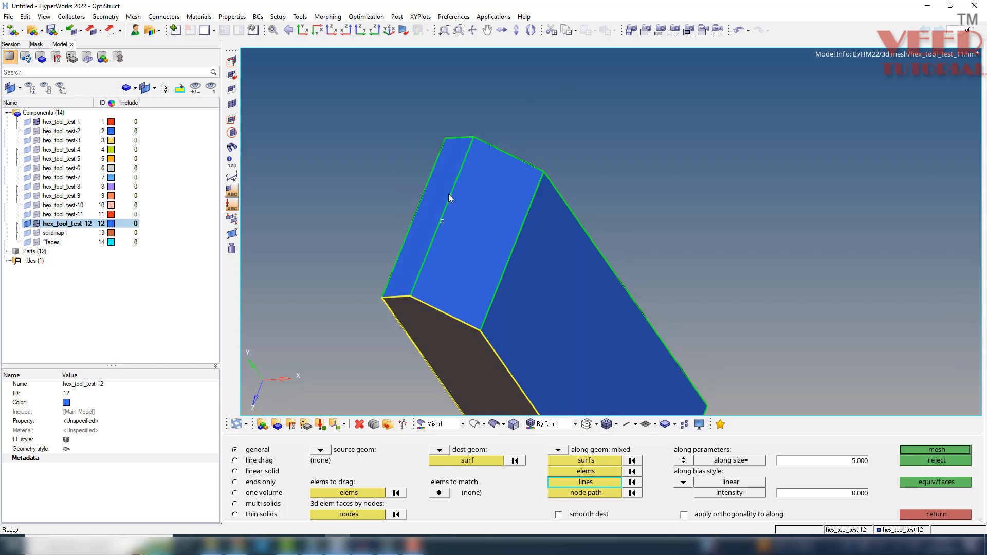
{"action": "left_click", "coordinate": [510, 253]}
{"action": "scroll", "coordinate": [509, 272], "scroll_direction": "down", "scroll_amount": 3, "text": "ctrl"}
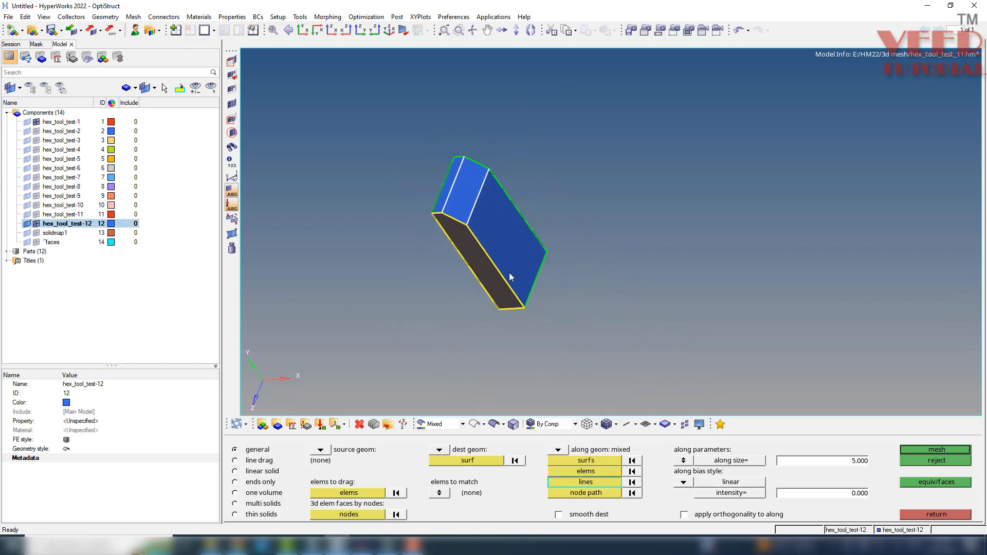
{"action": "scroll", "coordinate": [523, 297], "scroll_direction": "up", "scroll_amount": 2, "text": "ctrl"}
{"action": "left_click", "coordinate": [538, 288]}
{"action": "left_click_drag", "start_coordinate": [459, 304], "coordinate": [539, 146], "text": "ctrl"}
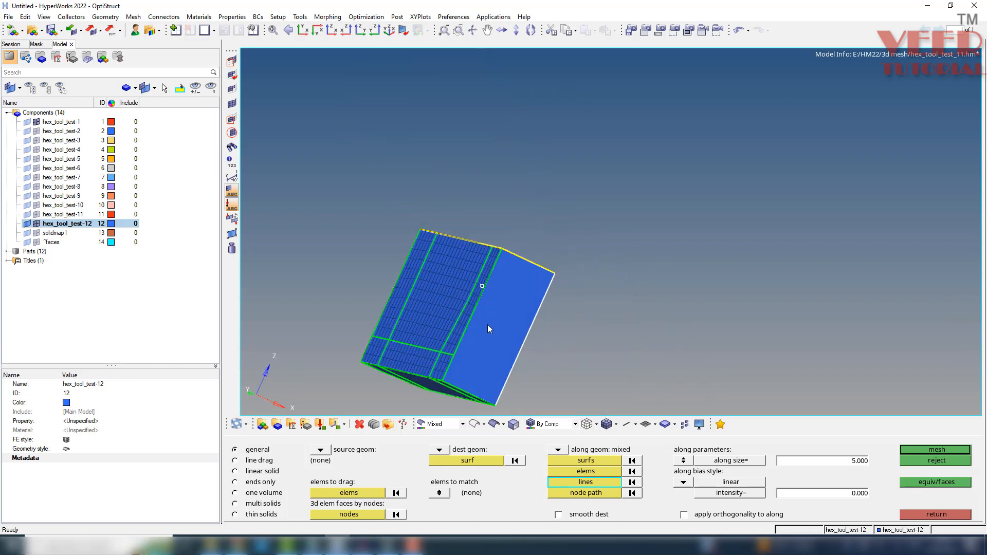
{"action": "mouse_move", "coordinate": [487, 325]}
{"action": "left_mouse_down", "text": "ctrl"}
{"action": "mouse_move", "coordinate": [487, 340]}
{"action": "mouse_move", "coordinate": [473, 338]}
{"action": "left_mouse_up", "text": "ctrl"}
{"action": "scroll", "coordinate": [473, 337], "scroll_direction": "up", "scroll_amount": 1, "text": "ctrl"}
{"action": "scroll", "coordinate": [474, 362], "scroll_direction": "down", "scroll_amount": 3, "text": "ctrl"}
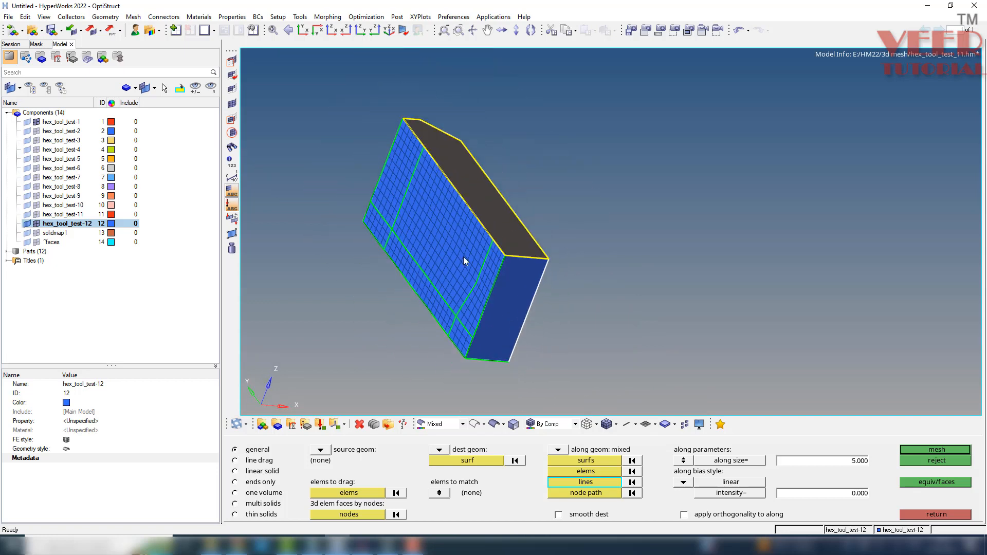
{"action": "left_click_drag", "start_coordinate": [464, 257], "coordinate": [557, 308], "text": "ctrl"}
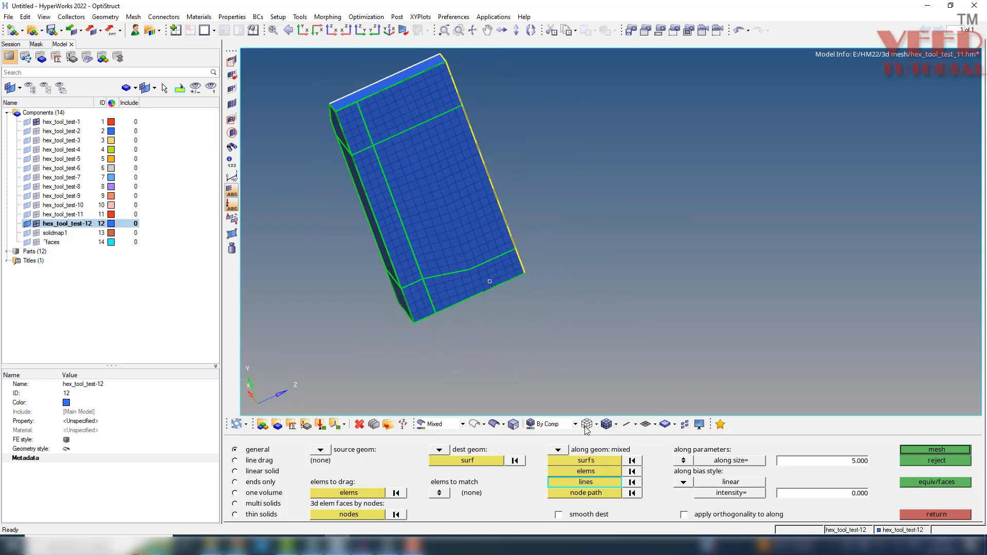
Add the face-connected shell elements as along geometry and generate the solid map mesh with an along size of 5.000.
{"action": "left_click", "coordinate": [585, 474]}
{"action": "left_click", "coordinate": [437, 221]}
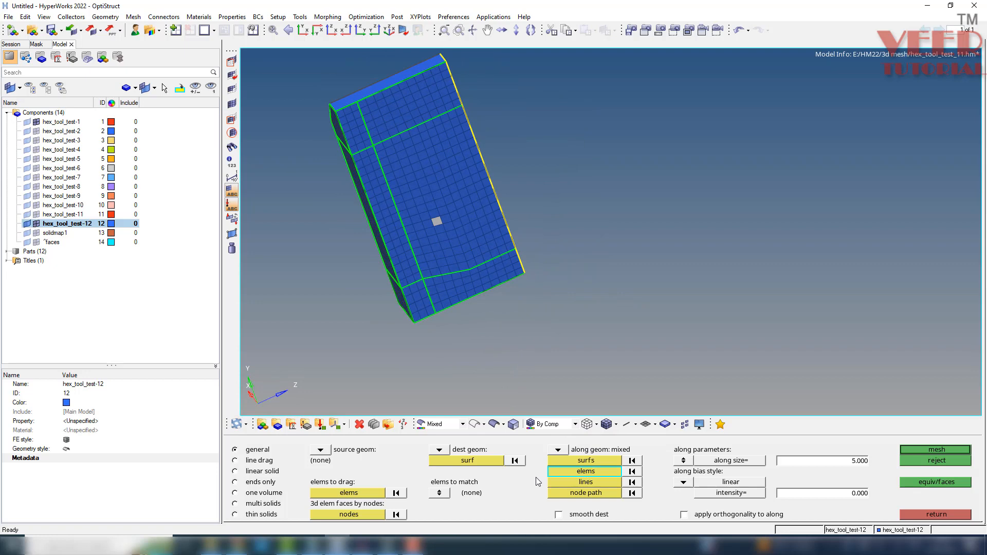
{"action": "left_click", "coordinate": [578, 472]}
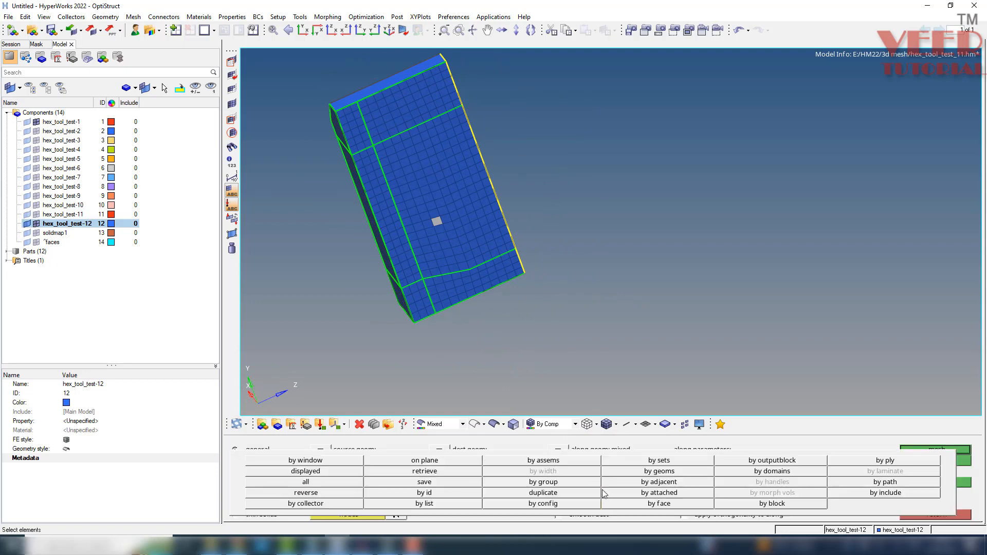
{"action": "left_click", "coordinate": [631, 507]}
{"action": "left_click", "coordinate": [930, 450]}
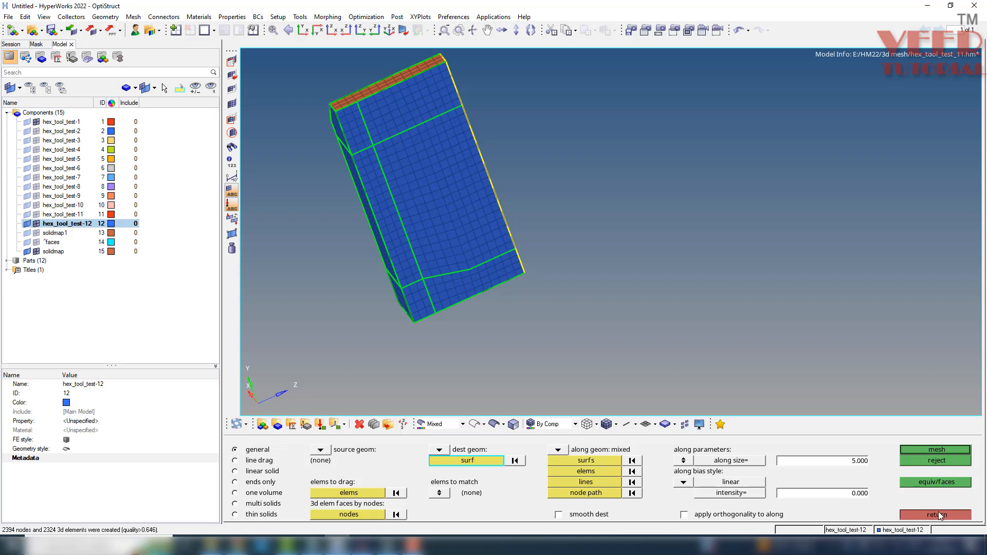
Close the solid map setup and rename the new solidmap component as solidmap2.
{"action": "left_click", "coordinate": [905, 516]}
{"action": "left_click", "coordinate": [57, 251]}
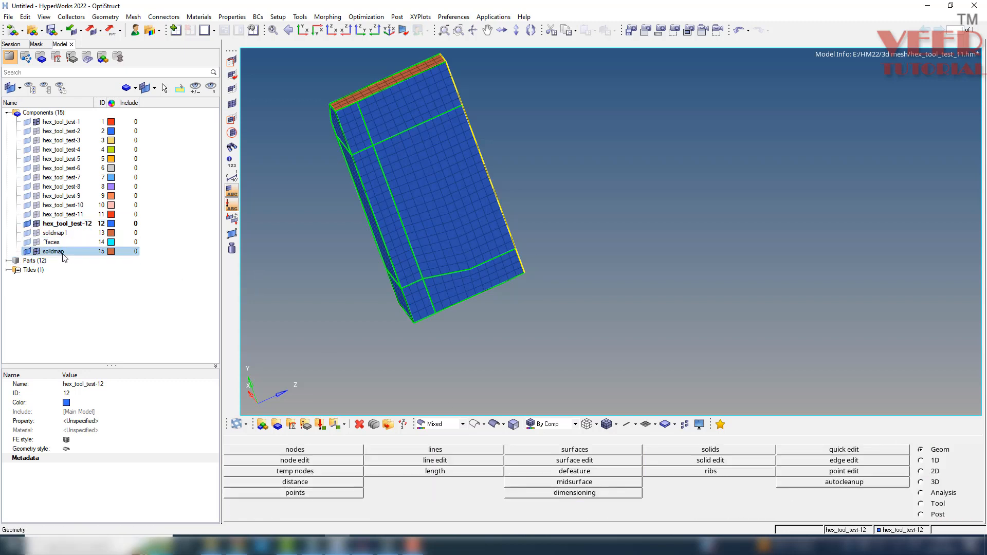
{"action": "left_click", "coordinate": [90, 384]}
{"action": "type", "text": "2"}
{"action": "key", "text": "Return"}
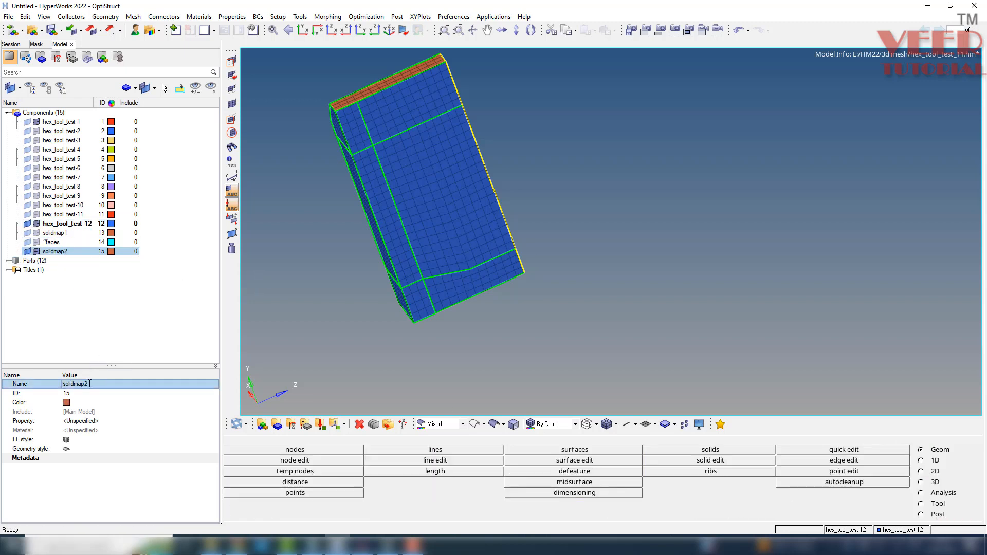
Restore the saved view1 of the full model and display the solidmap2 elements.
{"action": "left_click_drag", "start_coordinate": [407, 342], "coordinate": [431, 341], "text": "ctrl"}
{"action": "scroll", "coordinate": [385, 305], "scroll_direction": "down", "scroll_amount": 3, "text": "ctrl"}
{"action": "key", "text": "v"}
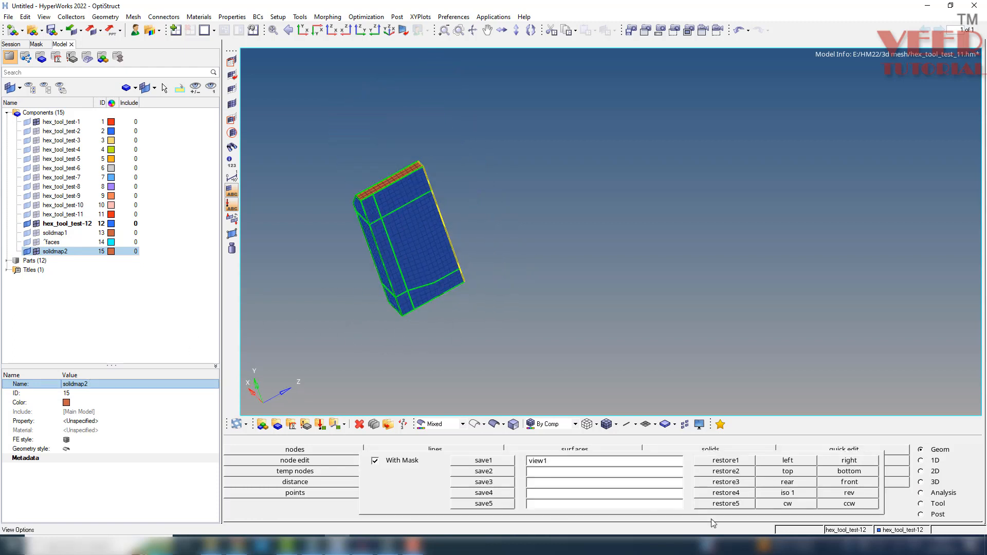
{"action": "key", "text": "v"}
{"action": "left_click", "coordinate": [712, 463]}
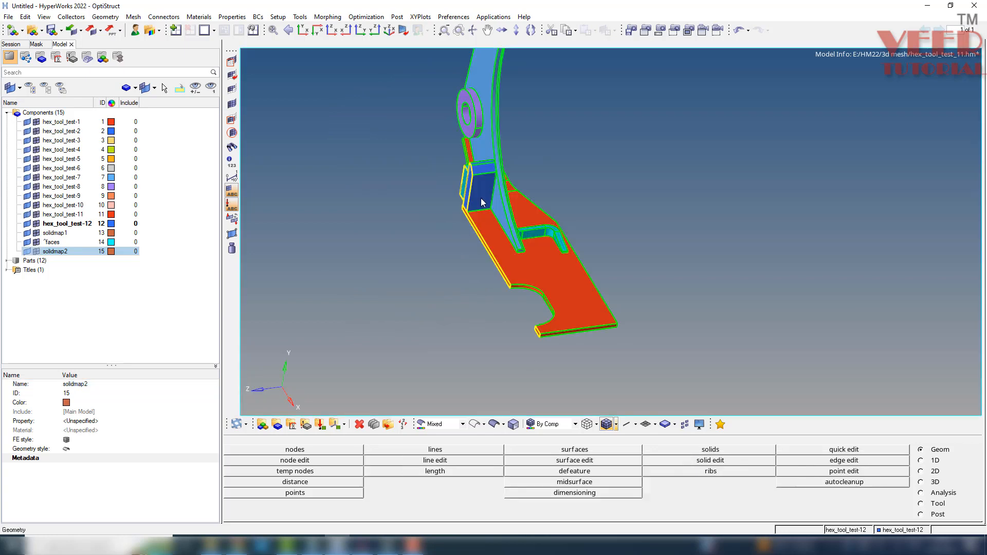
{"action": "left_click_drag", "start_coordinate": [480, 199], "coordinate": [527, 252], "text": "ctrl"}
{"action": "scroll", "coordinate": [497, 199], "scroll_direction": "up", "scroll_amount": 3, "text": "ctrl"}
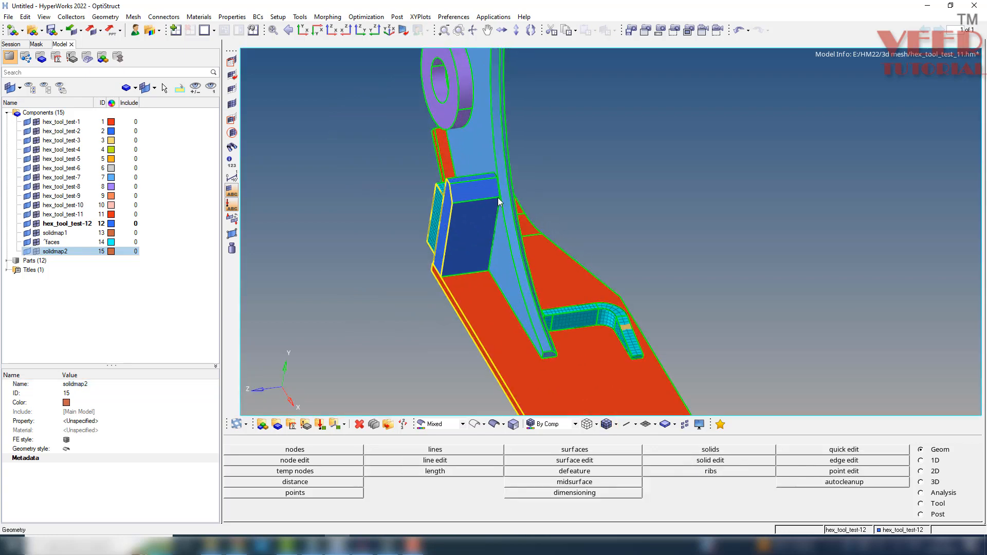
{"action": "left_click", "coordinate": [39, 252]}
Examine the mesh alignment between the solidmap2 block and its neighbouring block, and the mesh of the bent bracket.
{"action": "left_click_drag", "start_coordinate": [470, 210], "coordinate": [430, 181], "text": "ctrl"}
{"action": "scroll", "coordinate": [445, 211], "scroll_direction": "up", "scroll_amount": 4, "text": "ctrl"}
{"action": "scroll", "coordinate": [446, 216], "scroll_direction": "up", "scroll_amount": 3, "text": "ctrl"}
{"action": "mouse_move", "coordinate": [441, 251]}
{"action": "left_mouse_down", "text": "ctrl"}
{"action": "mouse_move", "coordinate": [469, 243]}
{"action": "mouse_move", "coordinate": [443, 270]}
{"action": "left_mouse_up", "text": "ctrl"}
{"action": "scroll", "coordinate": [442, 270], "scroll_direction": "up", "scroll_amount": 5, "text": "ctrl"}
{"action": "scroll", "coordinate": [406, 251], "scroll_direction": "down", "scroll_amount": 5, "text": "ctrl"}
{"action": "scroll", "coordinate": [427, 363], "scroll_direction": "up", "scroll_amount": 4, "text": "ctrl"}
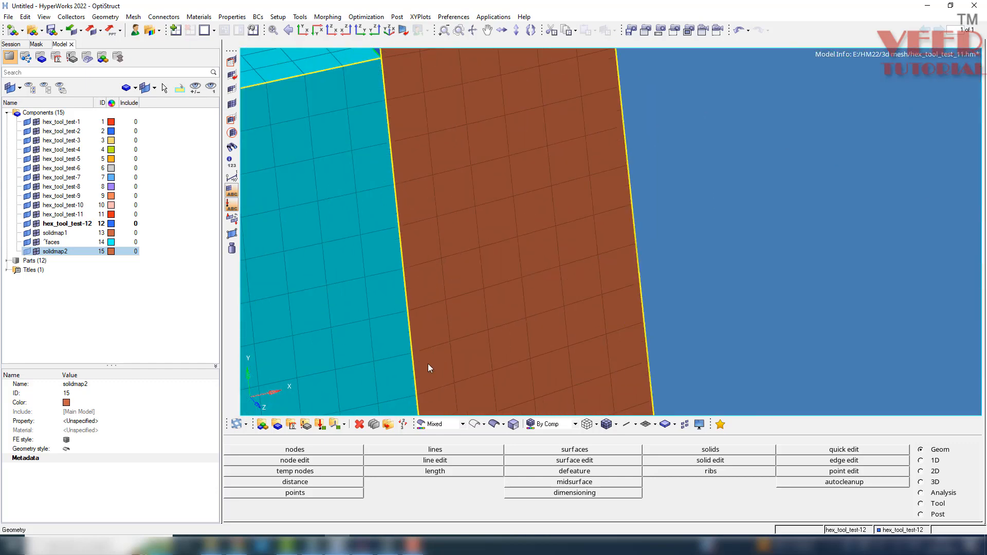
{"action": "scroll", "coordinate": [411, 355], "scroll_direction": "down", "scroll_amount": 7, "text": "ctrl"}
{"action": "left_click", "coordinate": [373, 269], "text": "ctrl"}
{"action": "scroll", "coordinate": [576, 255], "scroll_direction": "down", "scroll_amount": 6, "text": "ctrl"}
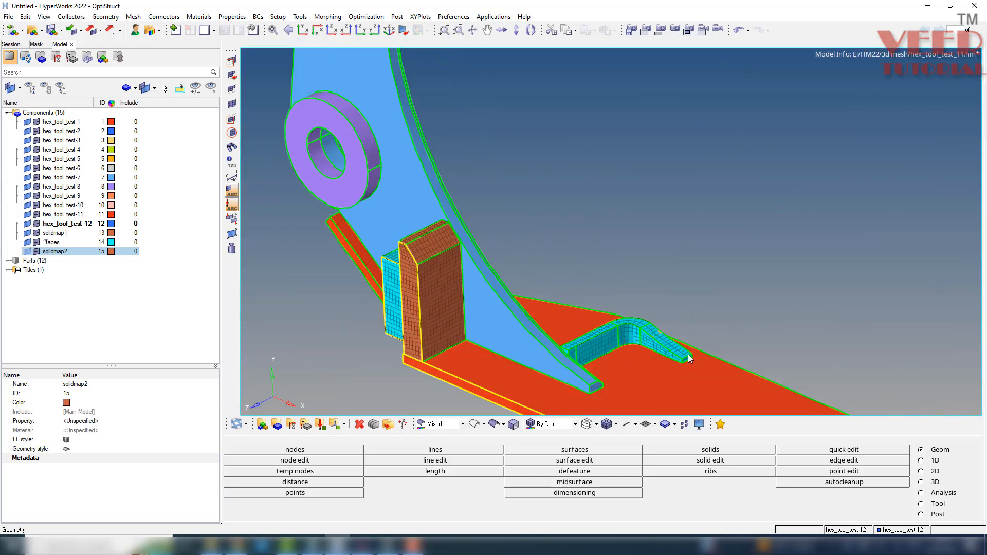
{"action": "scroll", "coordinate": [634, 315], "scroll_direction": "up", "scroll_amount": 7, "text": "ctrl"}
{"action": "left_click_drag", "start_coordinate": [607, 296], "coordinate": [585, 286], "text": "ctrl"}
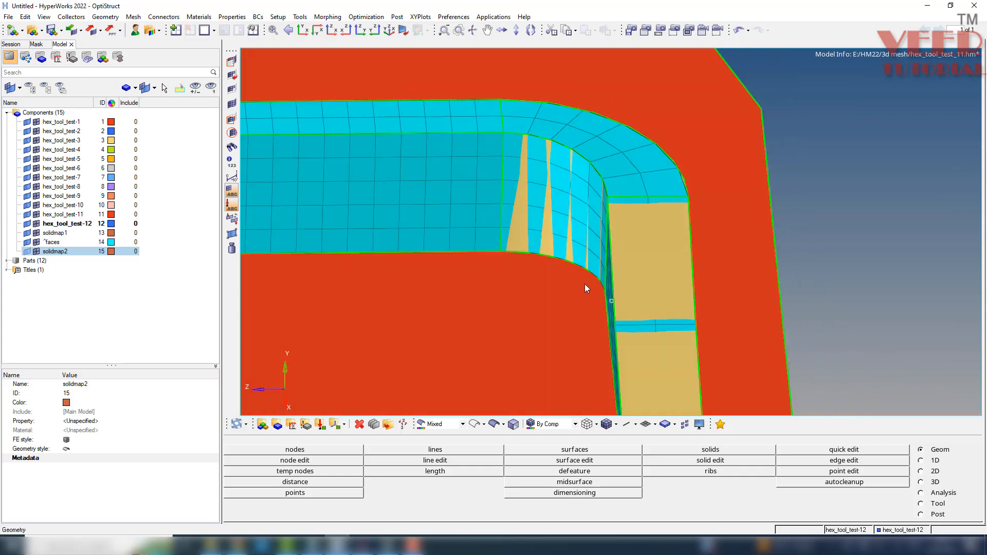
{"action": "scroll", "coordinate": [585, 285], "scroll_direction": "down", "scroll_amount": 5, "text": "ctrl"}
{"action": "scroll", "coordinate": [456, 199], "scroll_direction": "down", "scroll_amount": 3, "text": "ctrl"}
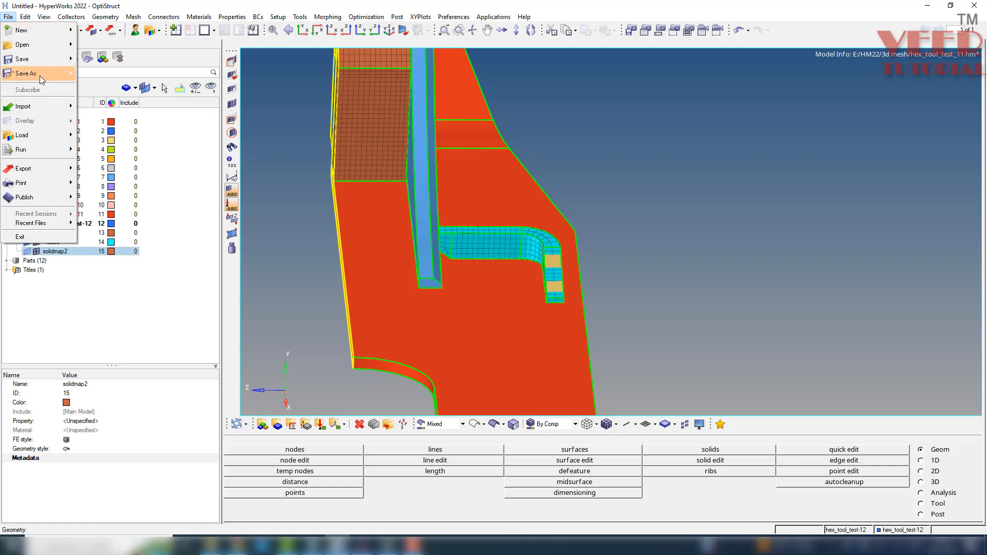
Save a copy of the model as hex_tool_test_2 in the hex_tool_test folder.
{"action": "mouse_move", "coordinate": [39, 76]}
{"action": "left_click", "coordinate": [108, 108]}
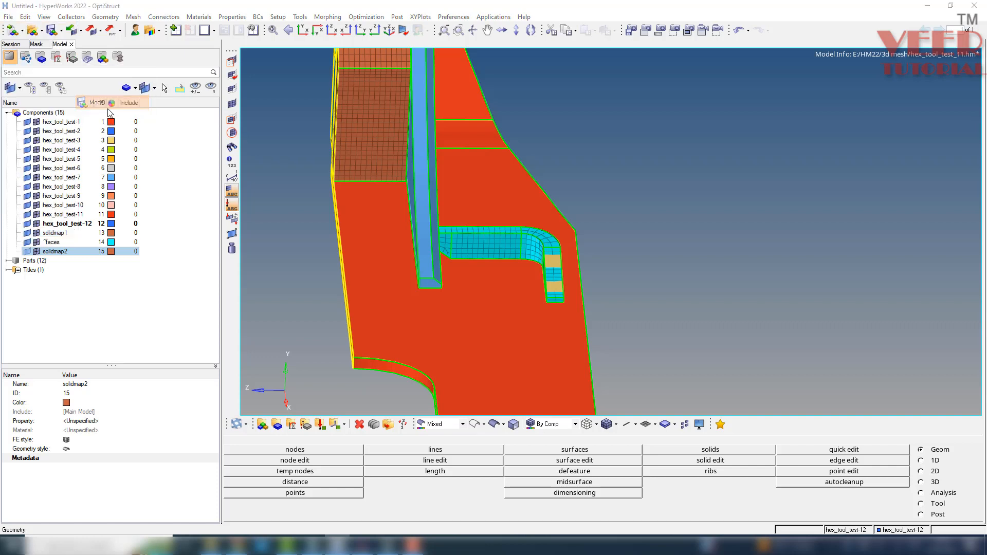
{"action": "left_click", "coordinate": [115, 100]}
{"action": "double_click", "coordinate": [170, 224]}
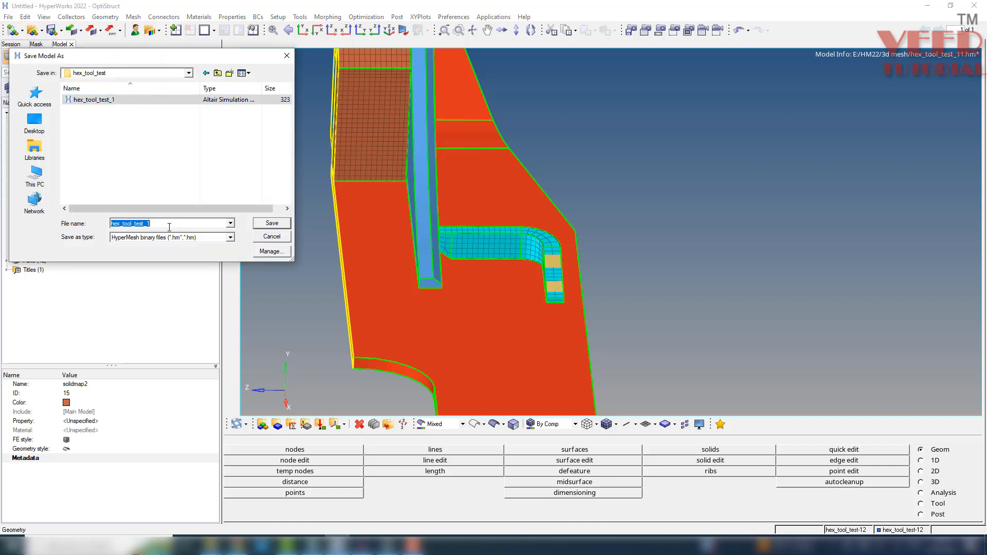
{"action": "left_click", "coordinate": [169, 226]}
{"action": "key", "text": "BackSpace"}
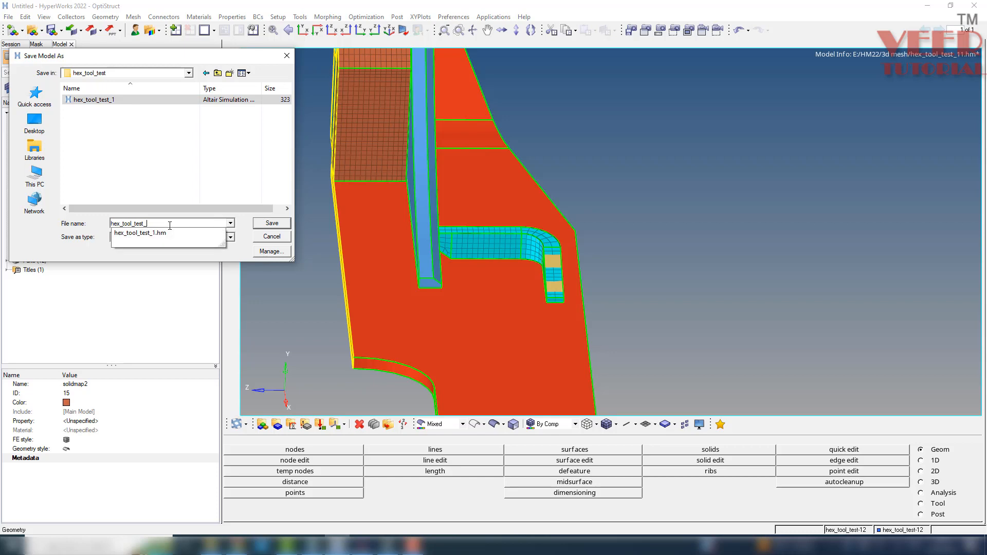
{"action": "type", "text": "2"}
{"action": "key", "text": "Return"}
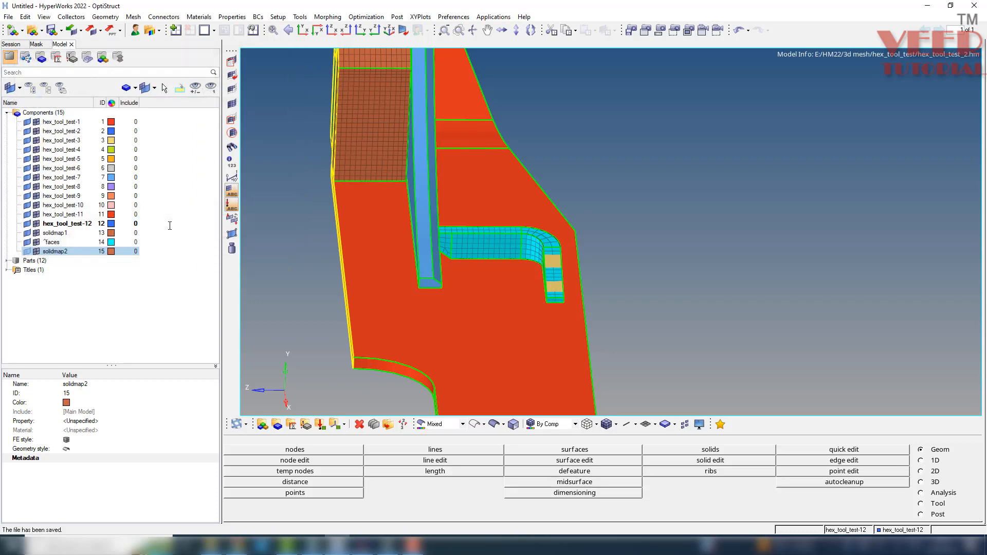